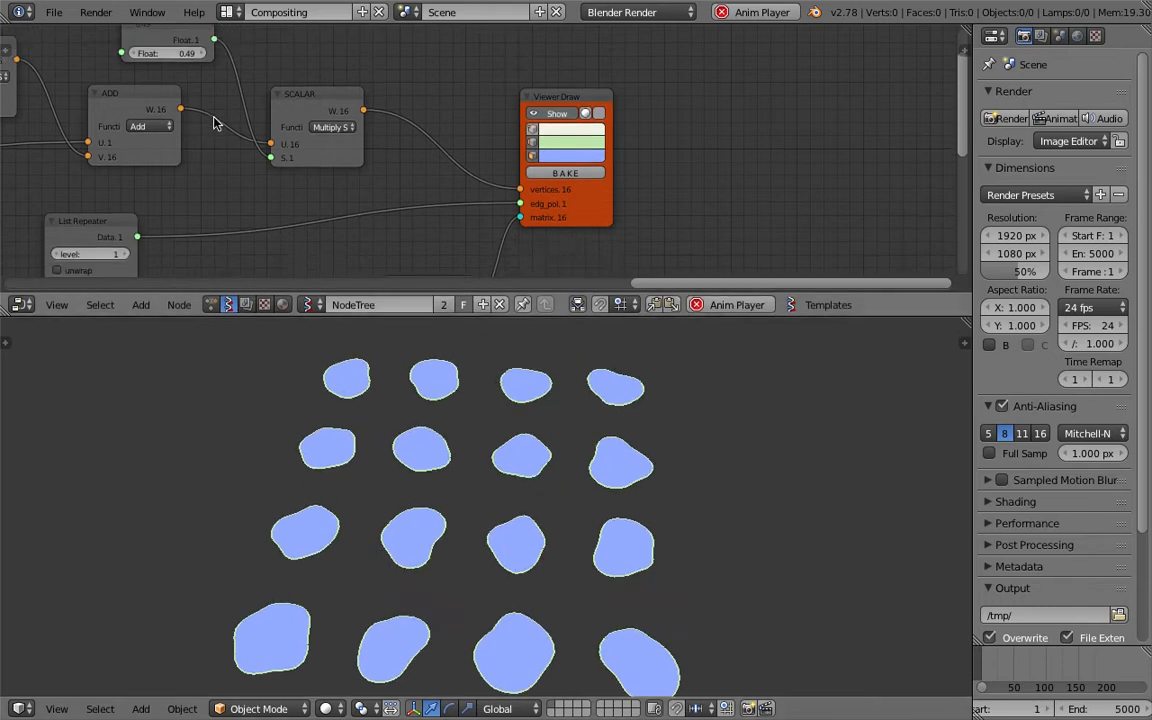
Examine the Vector Noise MK2 node network and the animated grid of blob shapes it drives
scroll(283, 185, "up", 6)
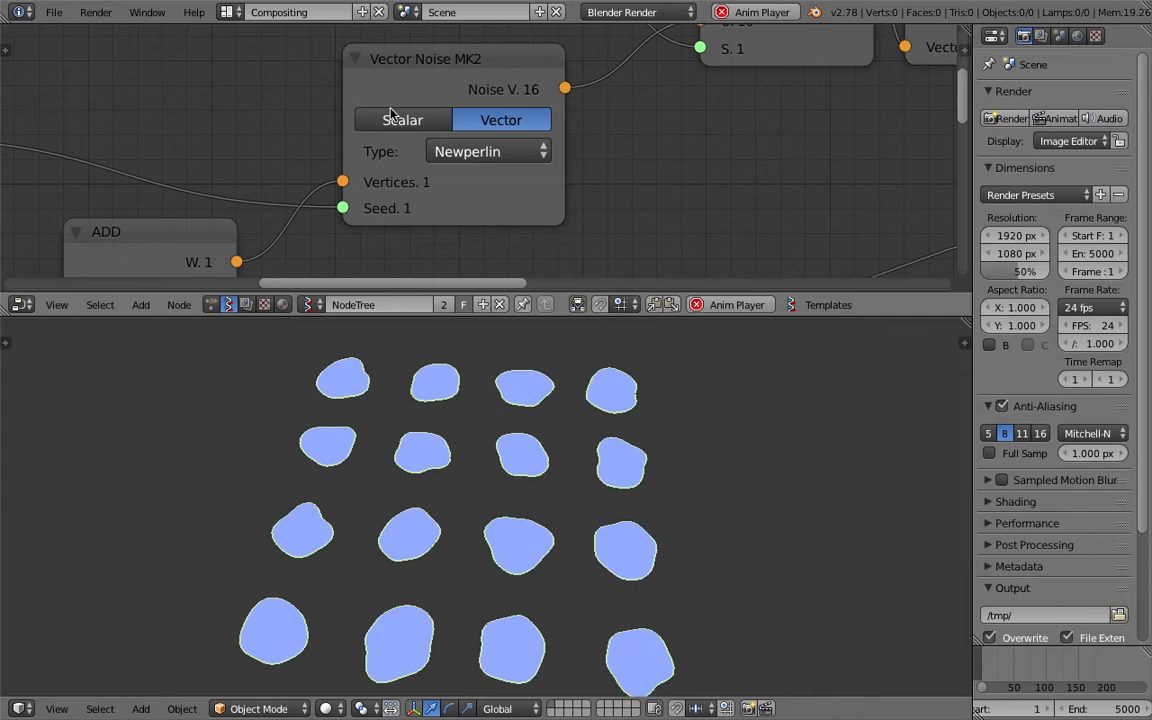
scroll(655, 175, "down", 4)
middle_click_drag(648, 175, 503, 186)
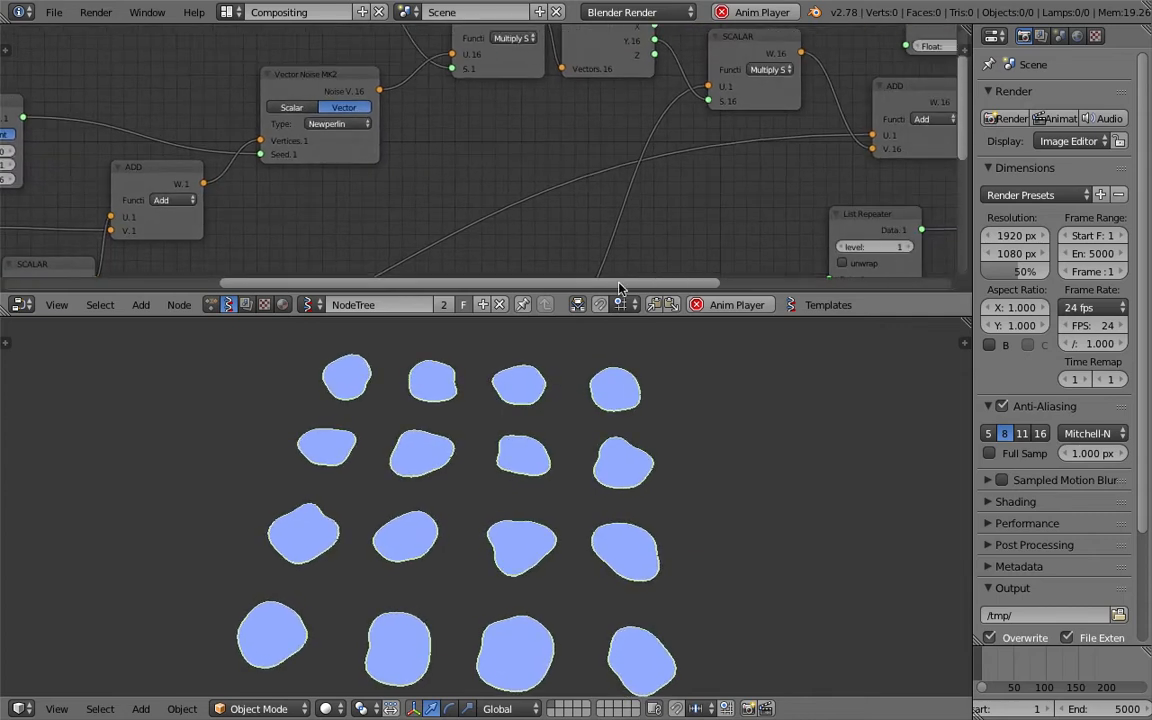
left_click_drag(588, 316, 588, 341)
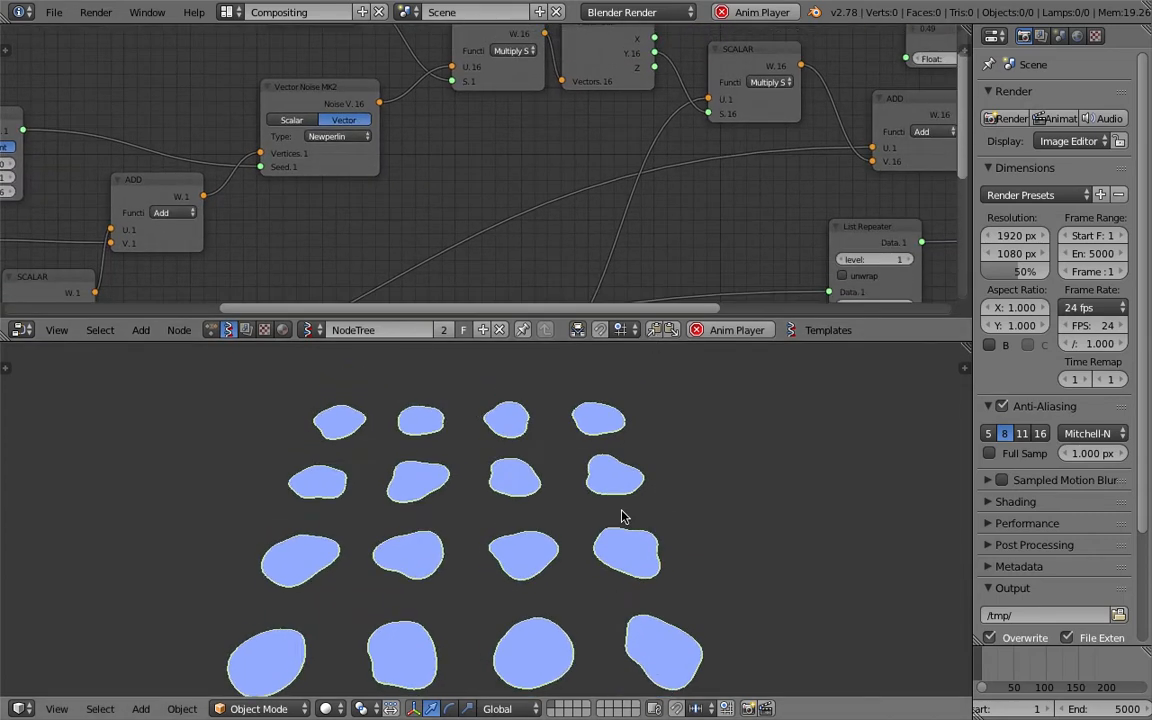
middle_click_drag(459, 494, 434, 471)
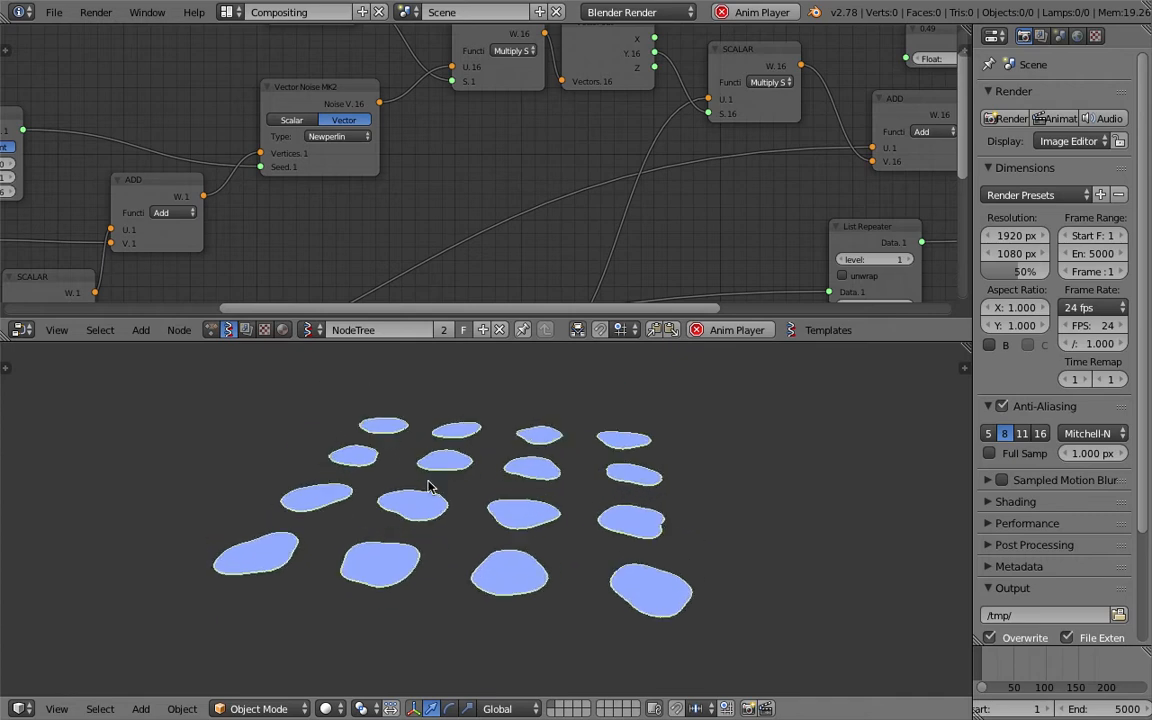
mouse_move(548, 515)
middle_mouse_down()
mouse_move(553, 501)
mouse_move(548, 510)
middle_mouse_up()
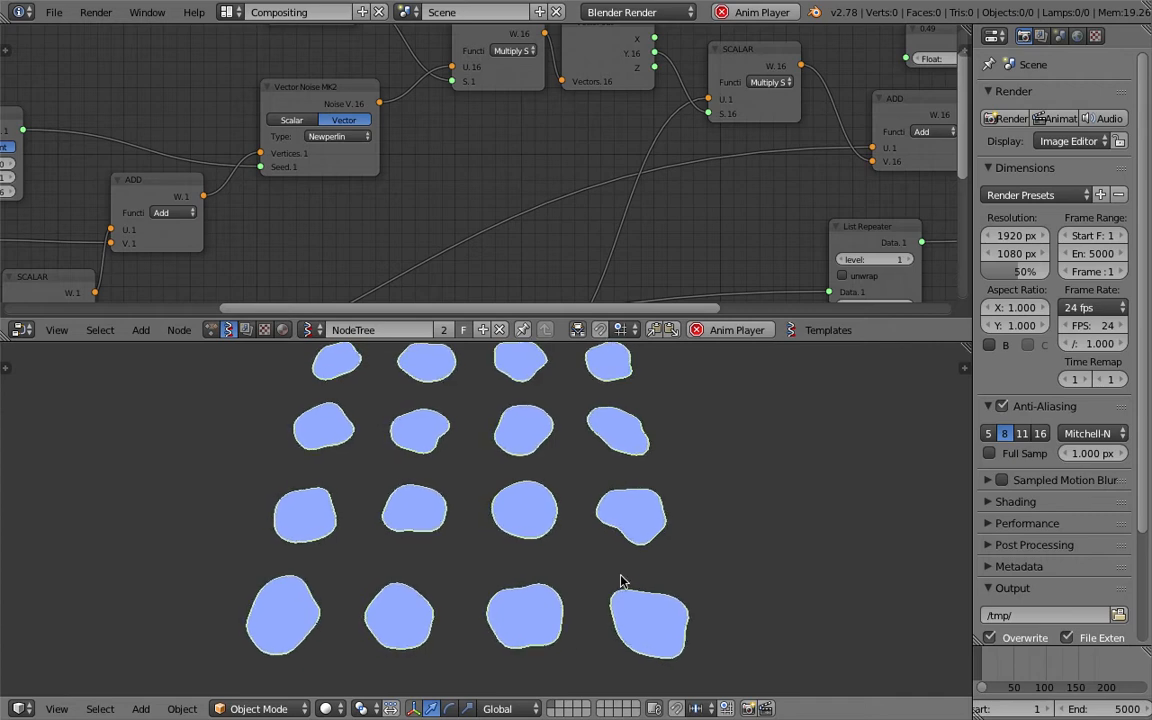
middle_click_drag(616, 578, 514, 504)
middle_click_drag(466, 177, 576, 175)
scroll(563, 180, "down", 3)
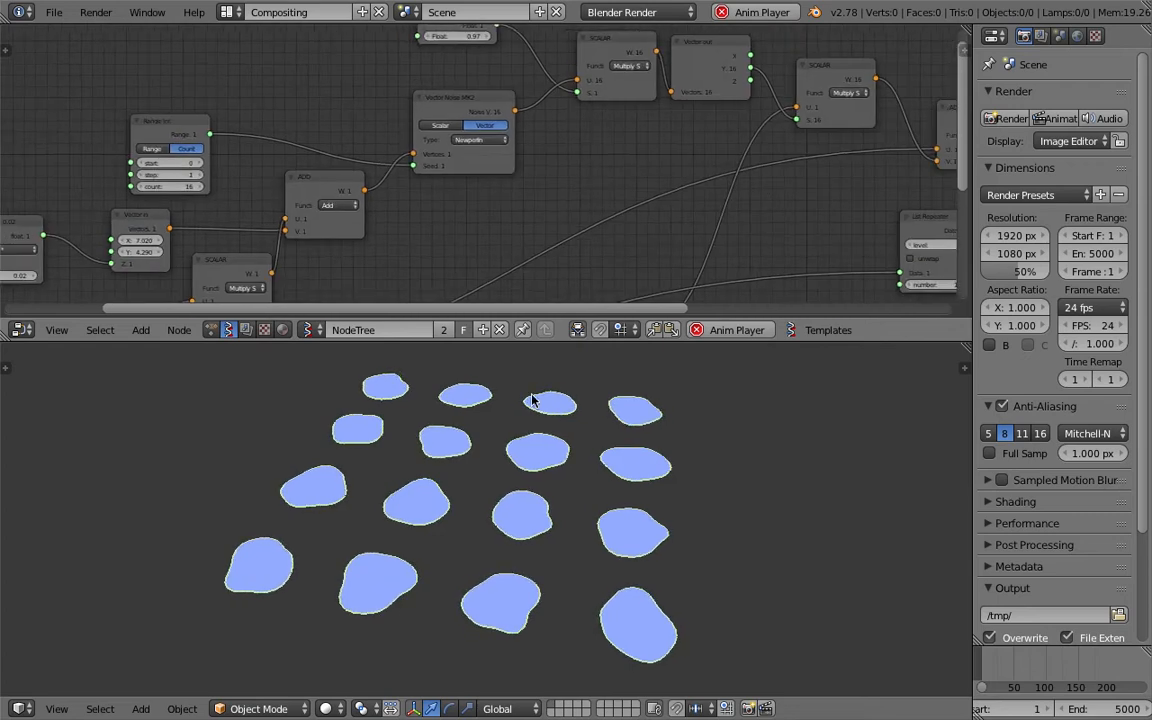
middle_click_drag(309, 154, 678, 47)
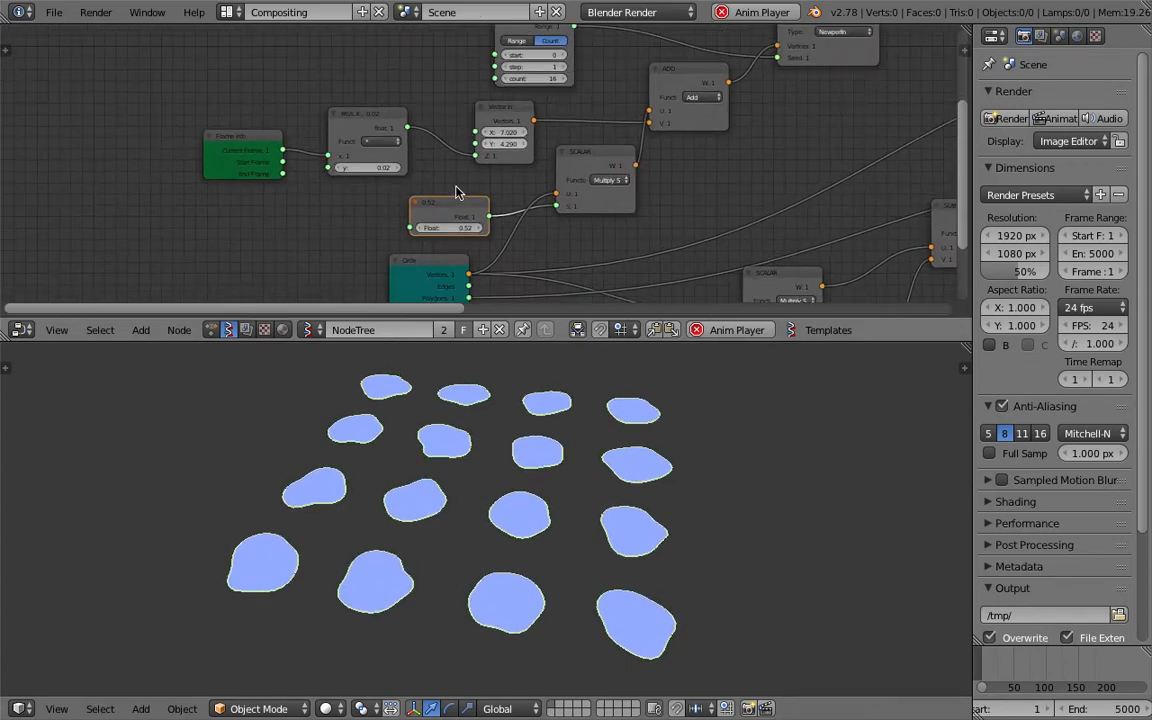
Raise the Float scaling the circle vertices that feed the noise input first to 0.91, and finally to 1.33
scroll(419, 194, "up", 4)
left_click_drag(443, 236, 458, 236)
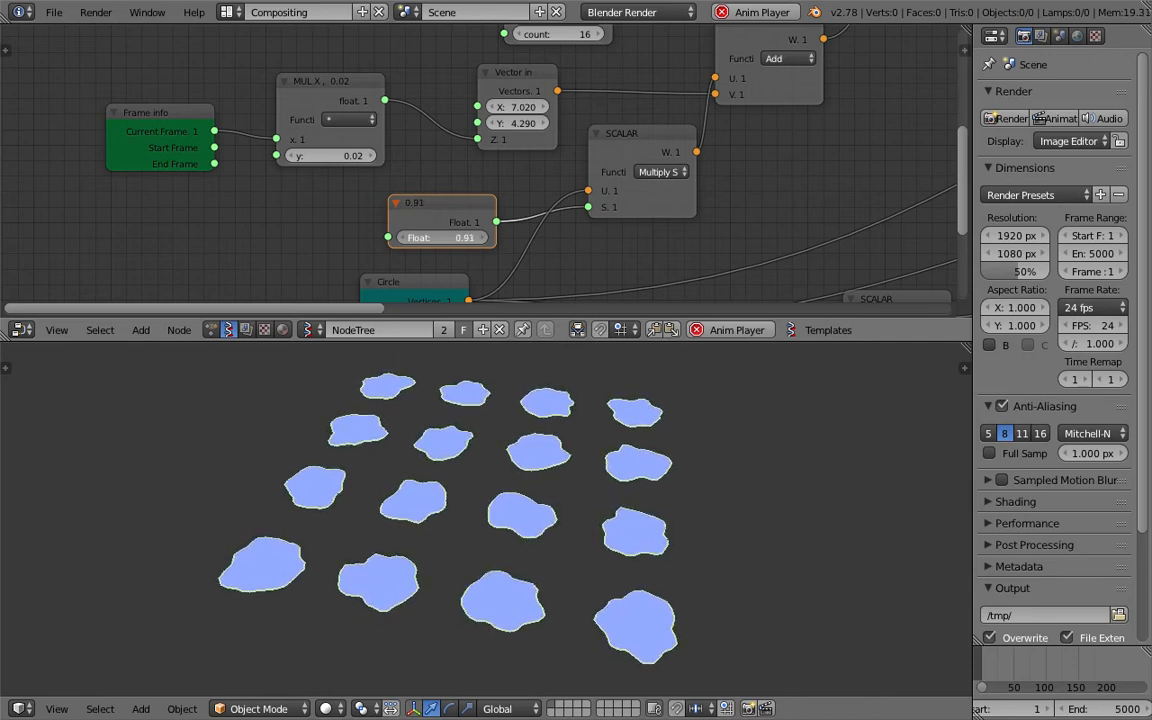
middle_click_drag(565, 224, 517, 154)
left_click_drag(414, 168, 438, 168)
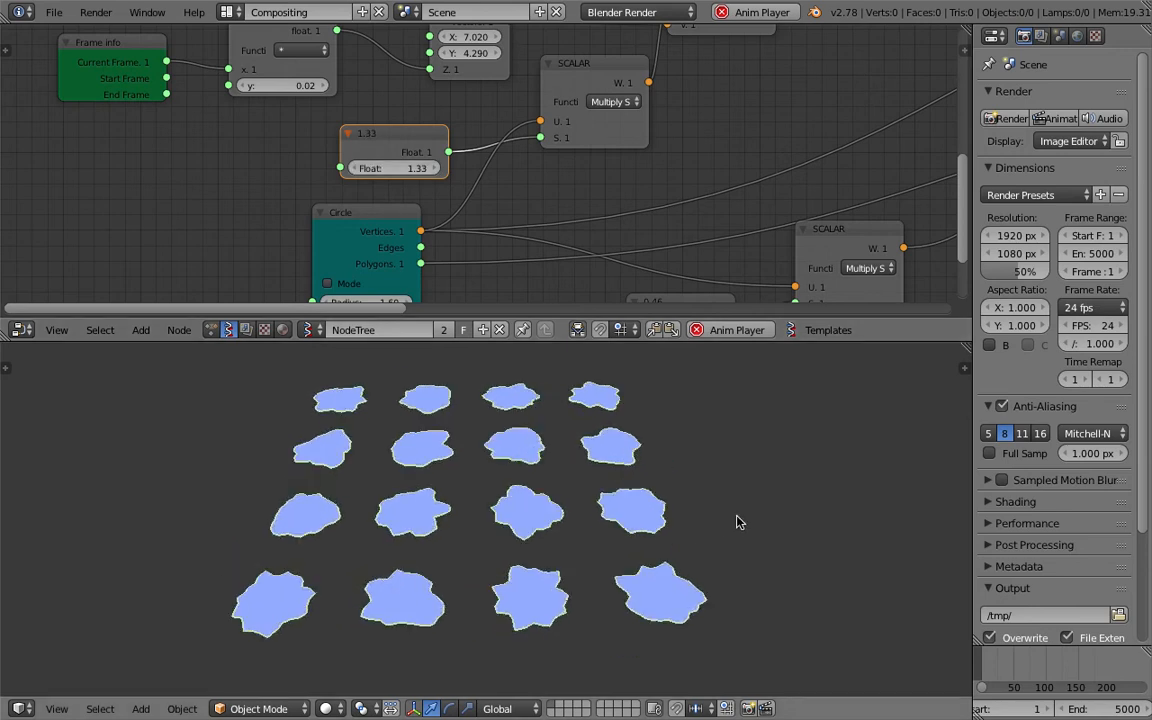
Set the Float scaling the circle vertices ahead of the Sub node to 1.00
middle_click_drag(773, 258, 445, 141)
left_click_drag(370, 218, 420, 218)
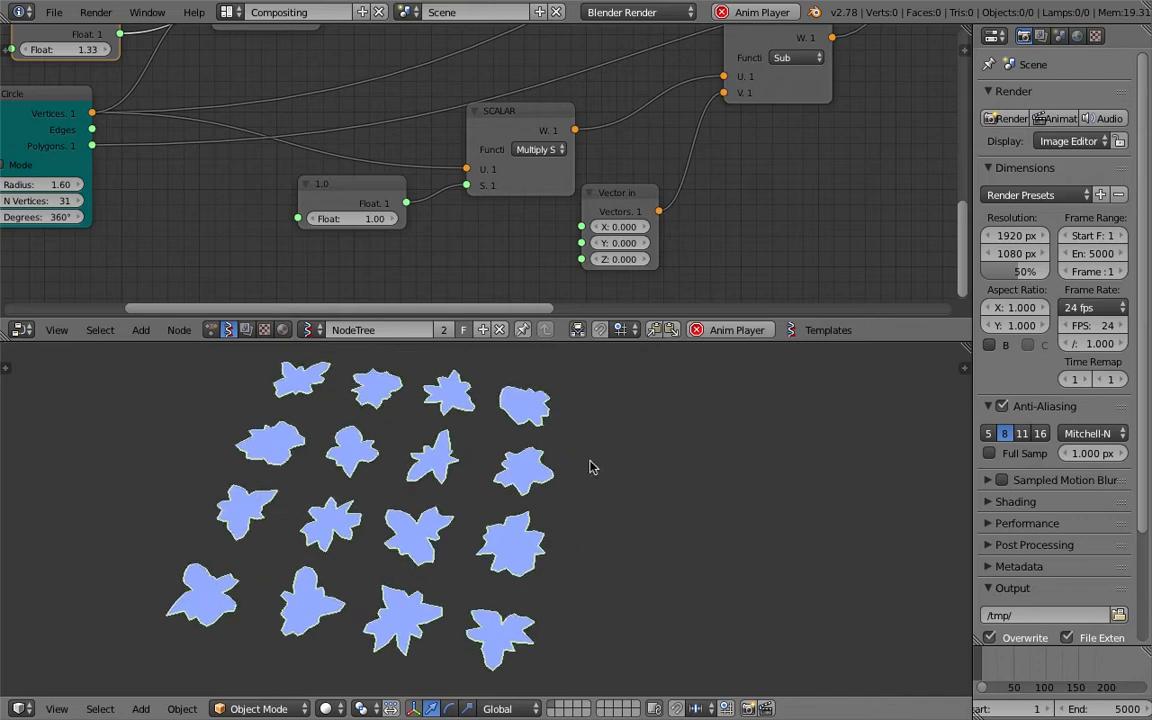
key("shift+a")
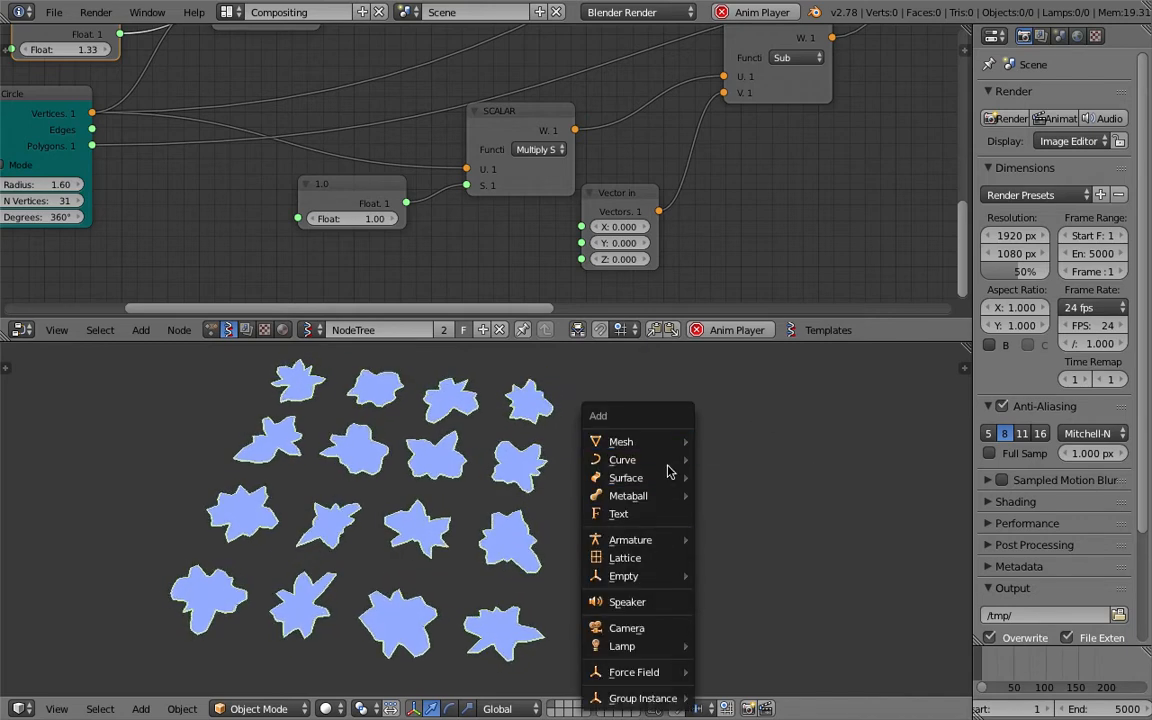
mouse_move(672, 462)
mouse_move(800, 628)
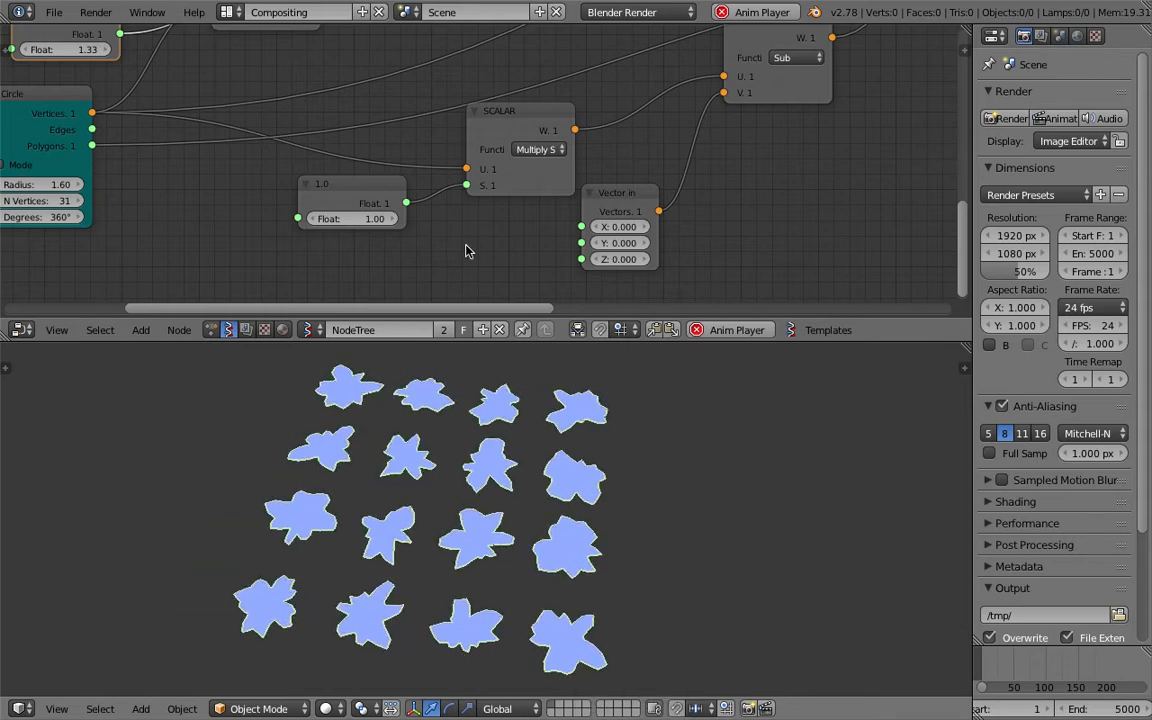
Show the 3D viewport's properties sidebar and stop the animation playback
middle_click_drag(504, 175, 506, 262)
scroll(506, 262, "down", 3)
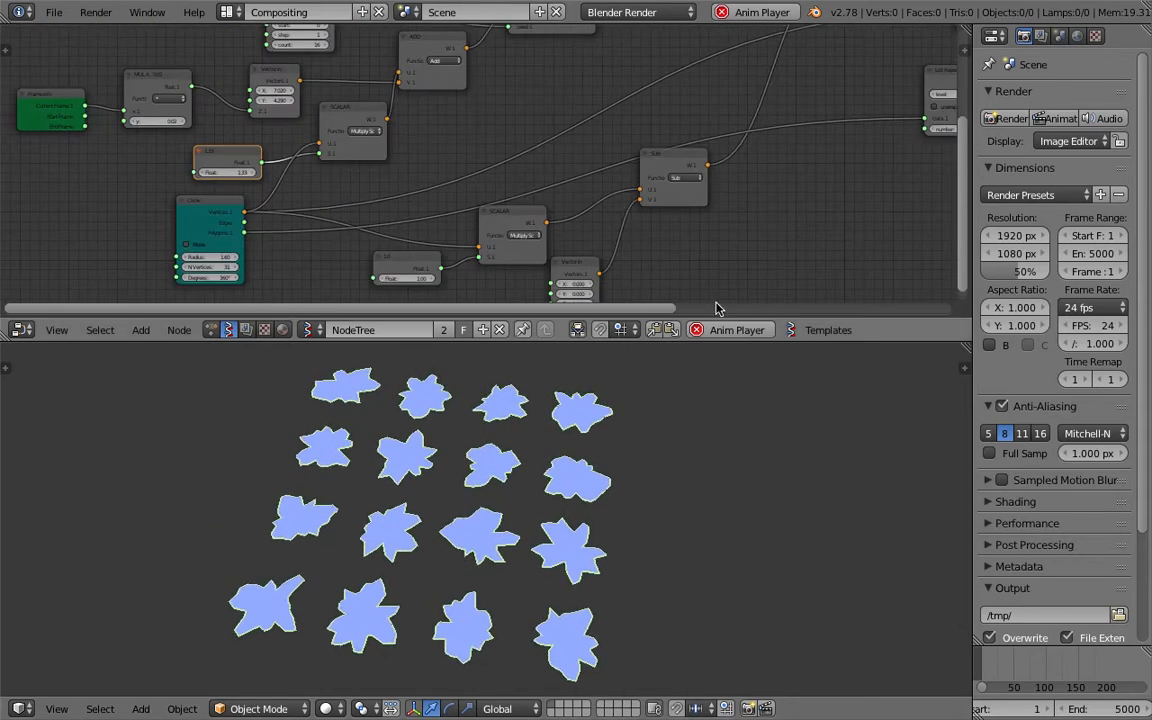
left_click_drag(728, 347, 730, 400)
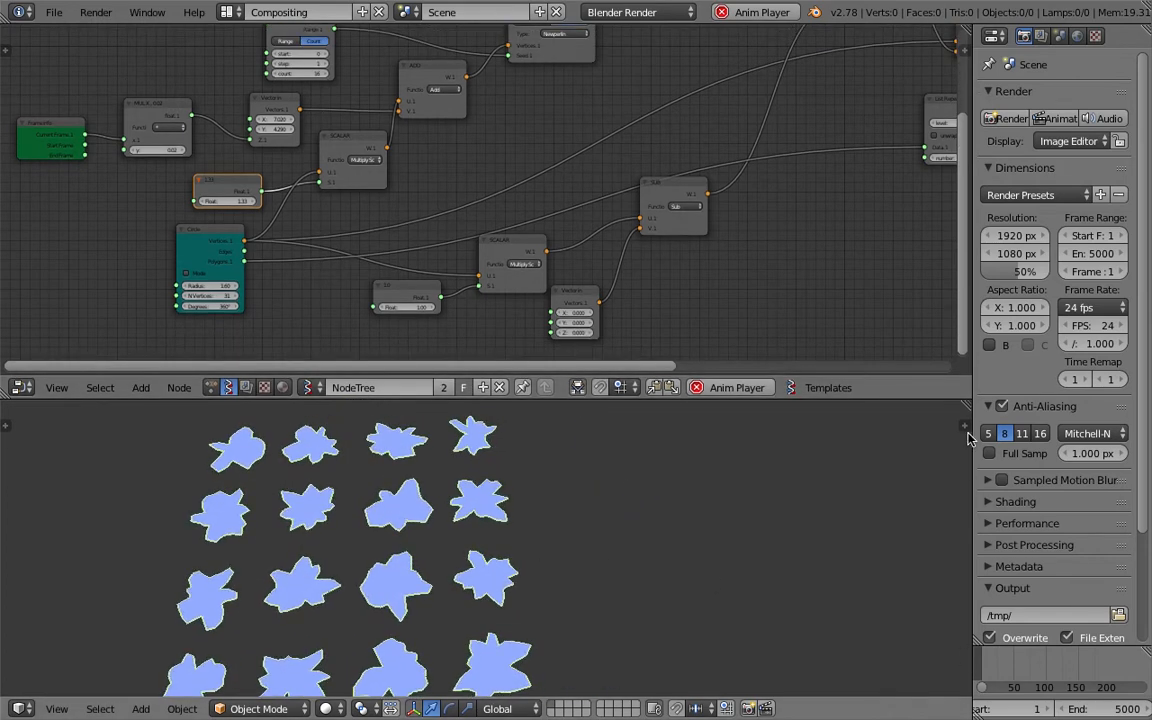
key("n")
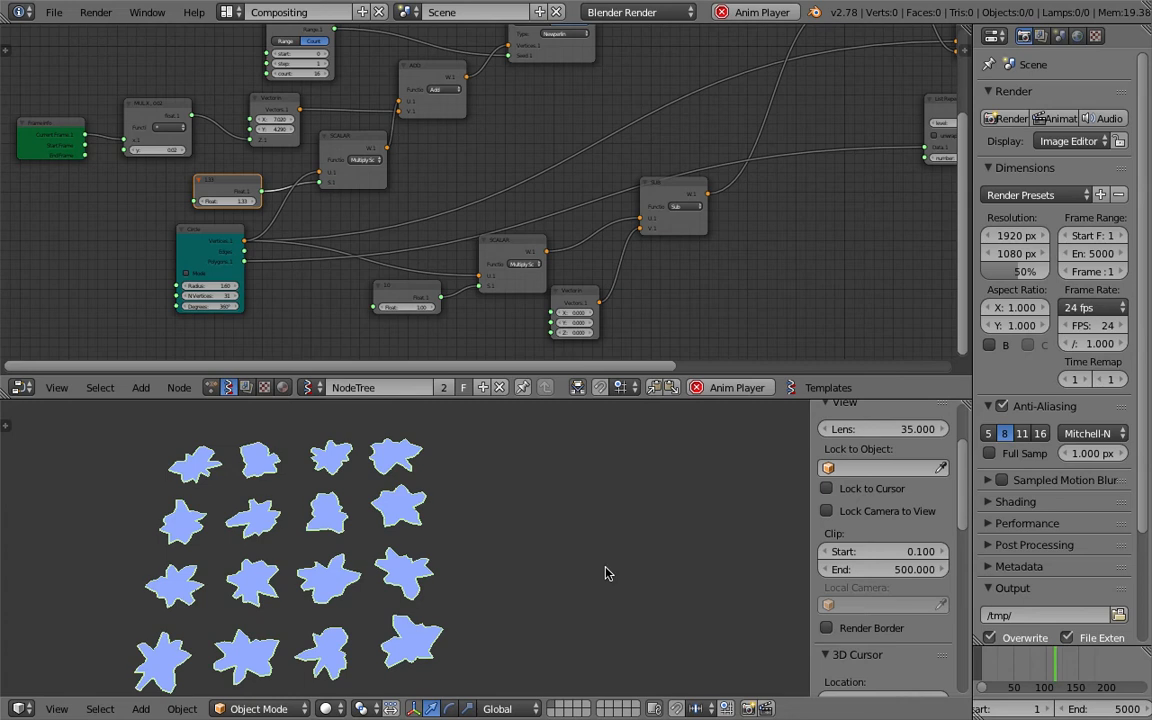
key("alt+a")
Draw a freehand Grease Pencil circle in the empty space beside the grid of star shapes
scroll(848, 496, "down", 4)
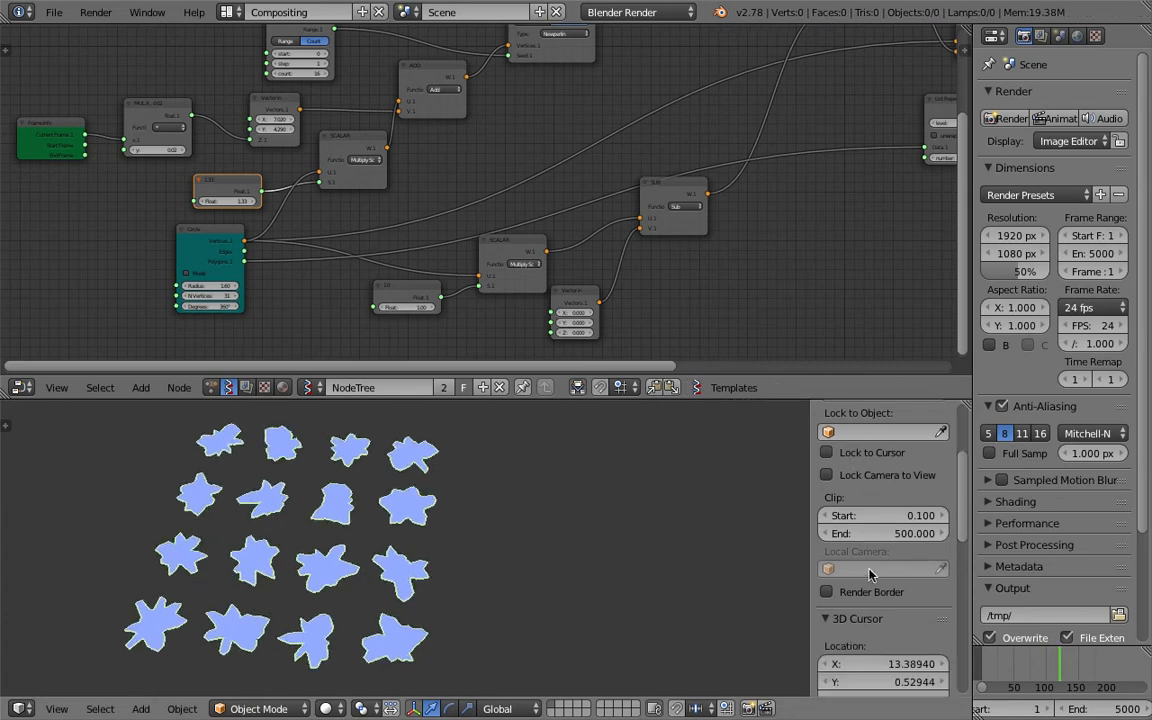
scroll(895, 542, "up", 8)
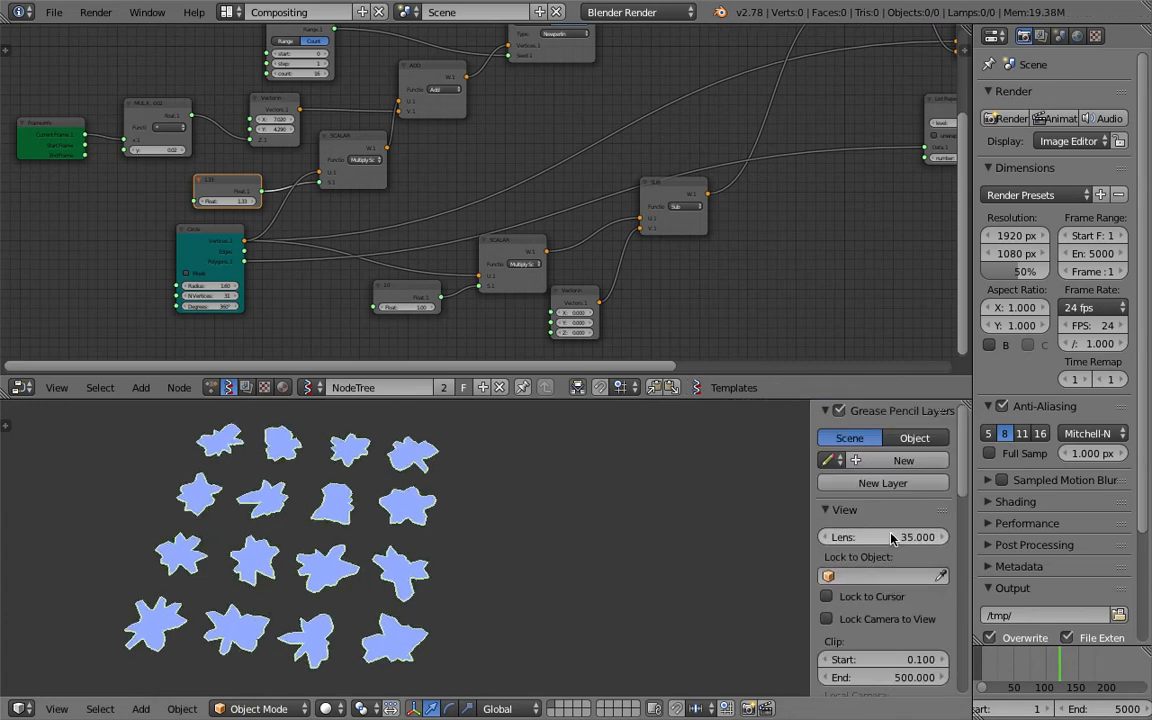
scroll(893, 538, "down", 8)
left_click(852, 576)
middle_click_drag(660, 545, 557, 511, "shift")
left_click_drag(543, 448, 503, 506)
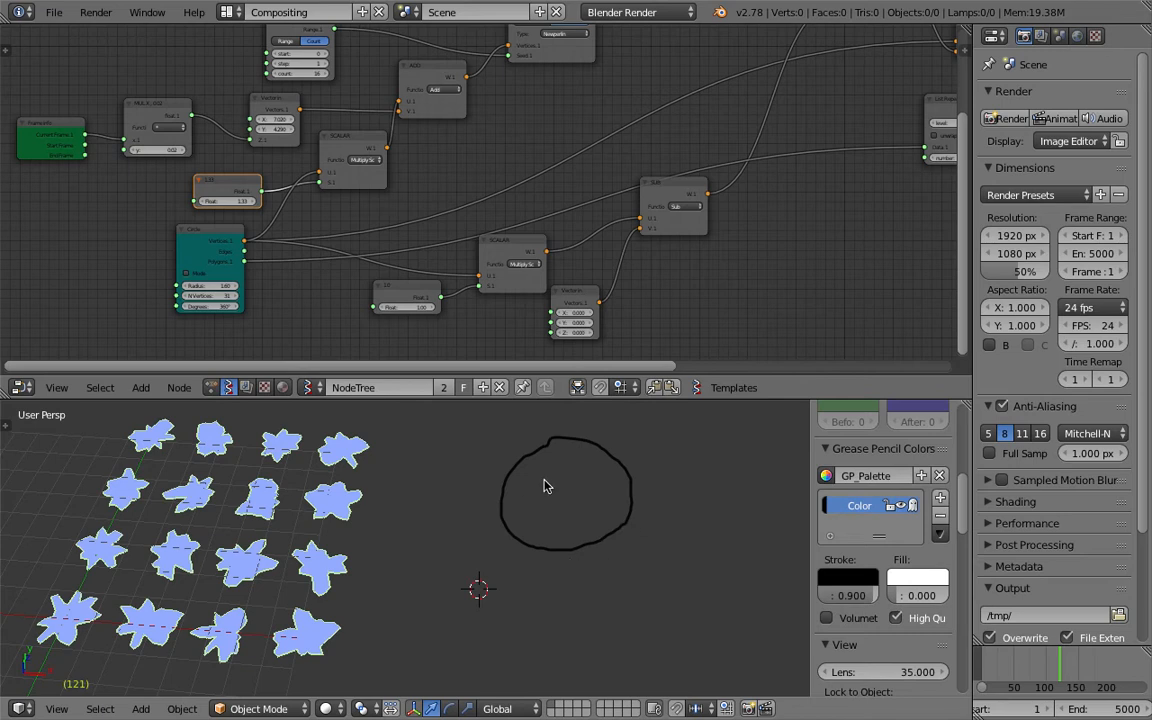
Draw a circled plus sign beside the sketched circle and handwrite "vec noise" after it
mouse_move(593, 450)
middle_mouse_down("shift")
mouse_move(569, 489)
mouse_move(511, 512)
mouse_move(475, 516)
mouse_move(436, 486)
middle_mouse_up("shift")
scroll(482, 517, "up", 1)
scroll(534, 505, "down", 1)
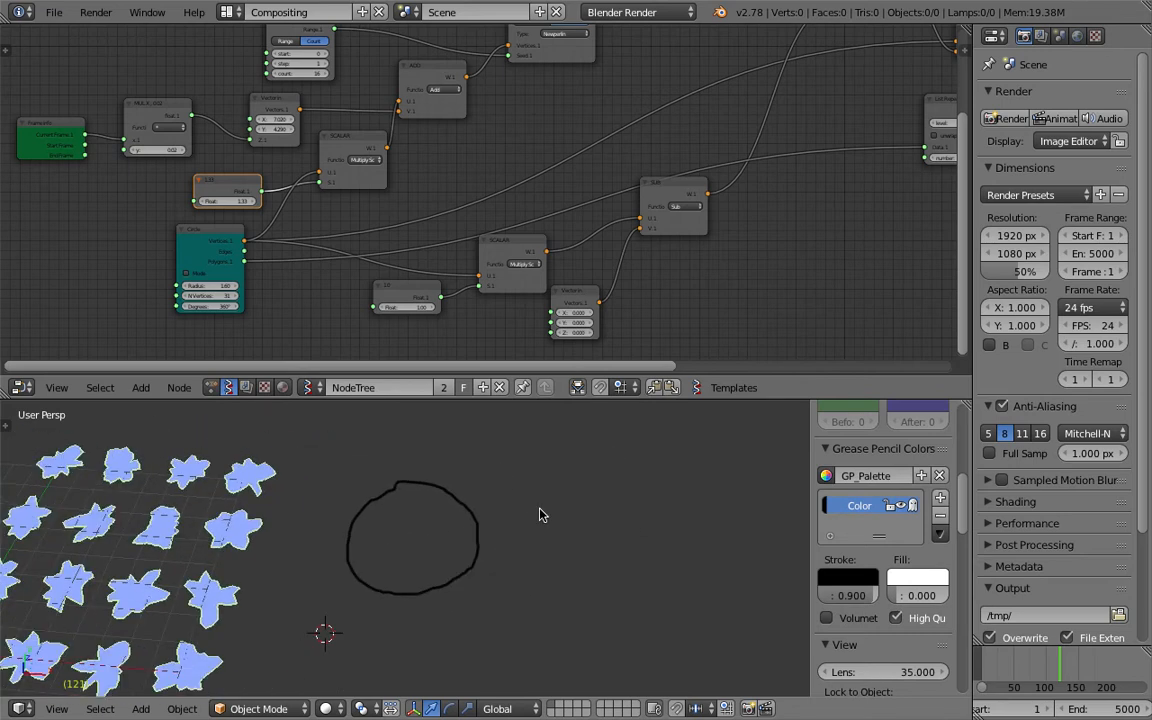
left_click_drag(528, 556, 516, 512)
middle_click_drag(580, 498, 500, 478, "shift")
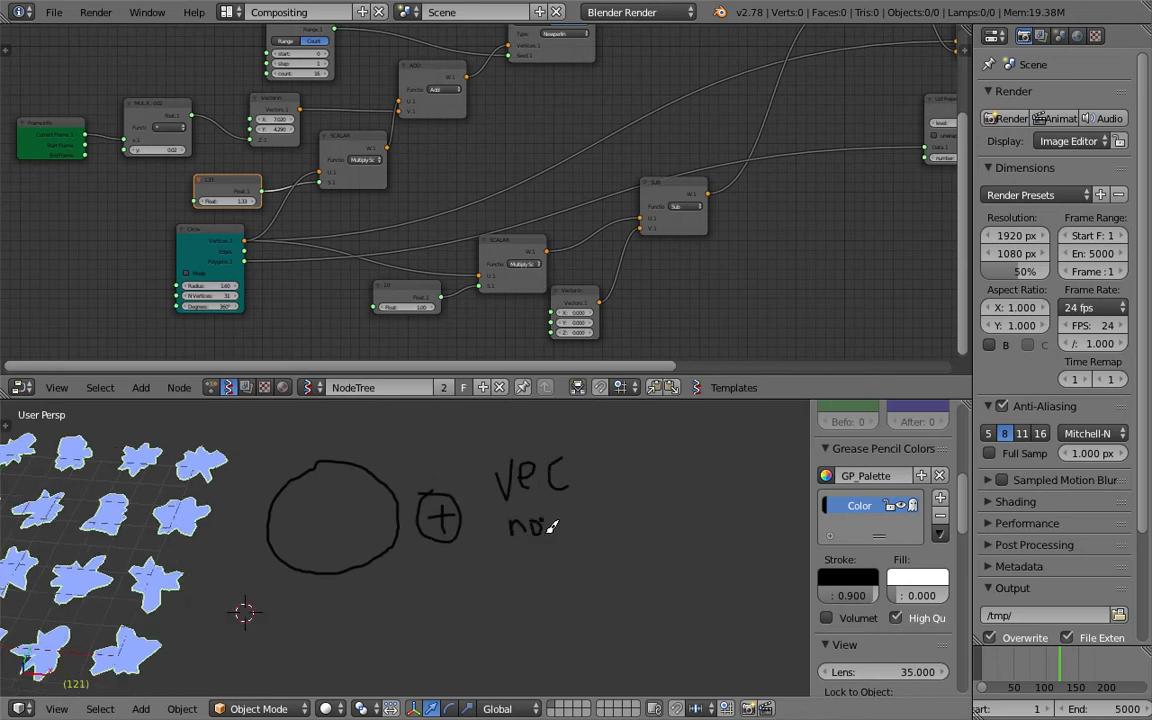
left_click_drag(587, 511, 589, 532)
Sketch an irregular star outline after the "vec noise" label and a circle with outward arrows below the first circle
middle_click_drag(616, 487, 566, 509, "shift")
mouse_move(605, 471)
left_mouse_down()
mouse_move(638, 438)
mouse_move(706, 549)
mouse_move(612, 540)
mouse_move(577, 481)
left_mouse_up()
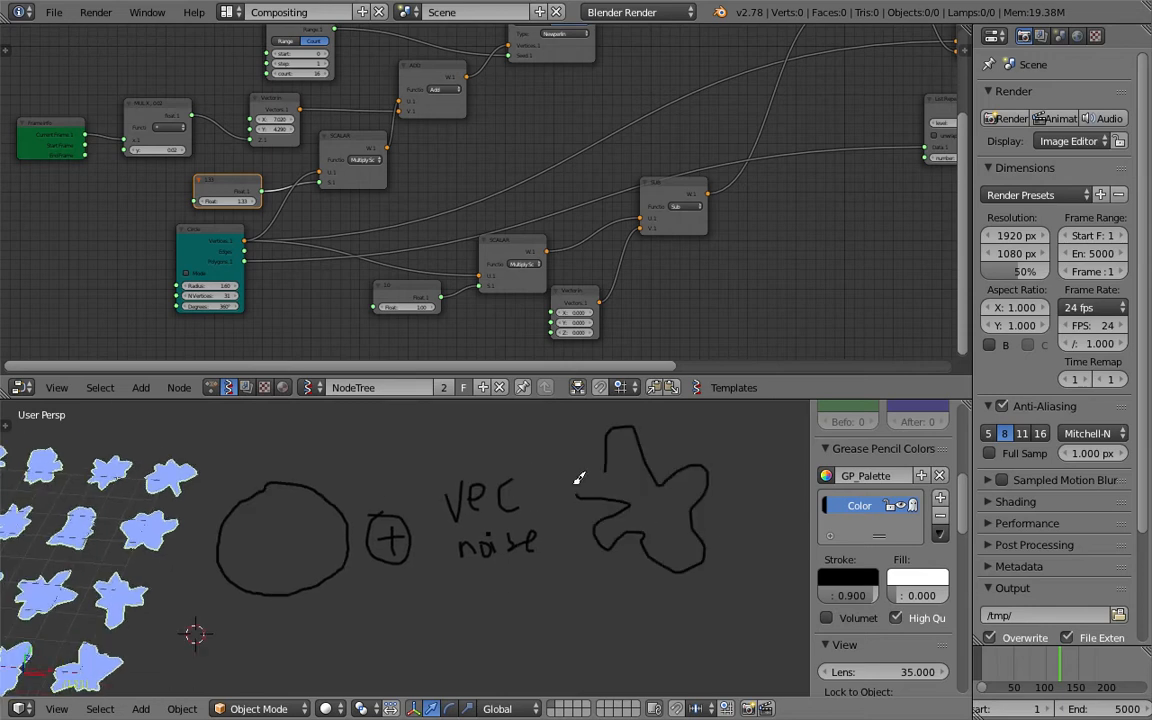
middle_click_drag(522, 557, 603, 492, "shift")
scroll(393, 597, "down", 1)
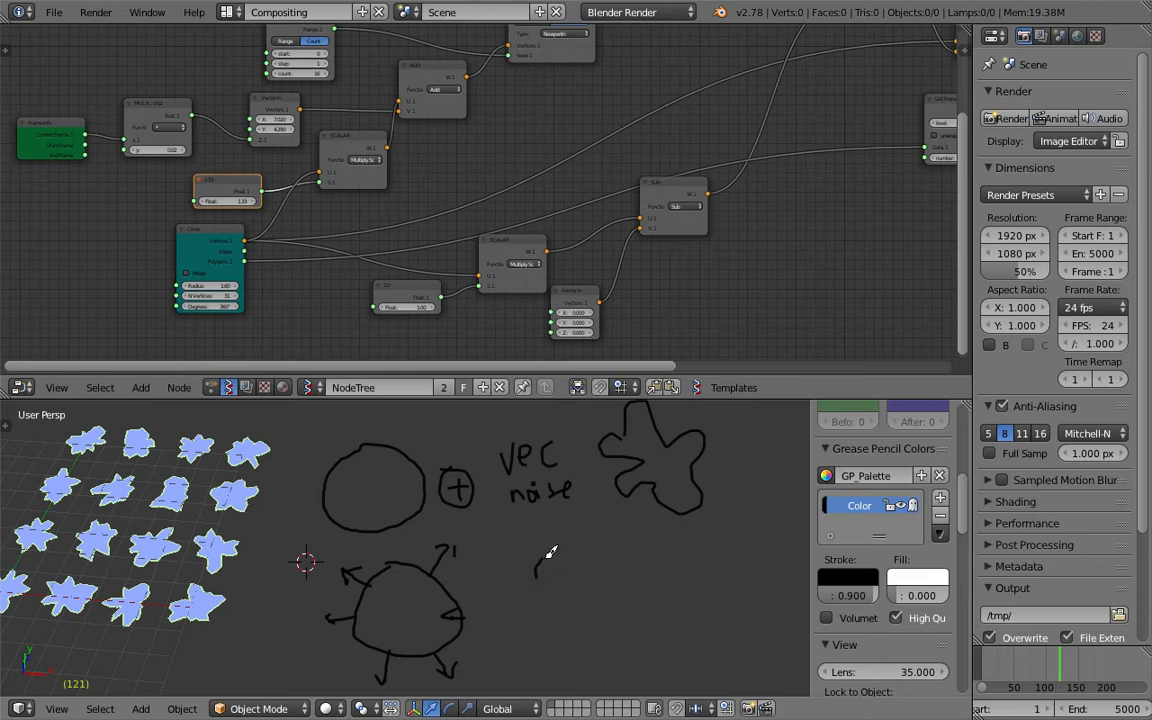
left_click_drag(580, 636, 521, 621)
Continue the Grease Pencil explanation with more freehand strokes around the existing sketches
middle_click_drag(663, 490, 529, 569, "shift")
mouse_move(607, 486)
left_mouse_down()
mouse_move(644, 547)
mouse_move(568, 516)
left_mouse_up()
mouse_move(695, 488)
left_mouse_down()
mouse_move(707, 521)
mouse_move(697, 536)
left_mouse_up()
scroll(600, 531, "down", 3)
middle_click_drag(543, 521, 605, 508, "shift")
mouse_move(701, 470)
left_mouse_down()
mouse_move(728, 604)
mouse_move(655, 600)
left_mouse_up()
Start a new Blender file and switch to the Compositing screen layout
left_click(54, 12)
left_click(58, 29)
left_click(80, 46)
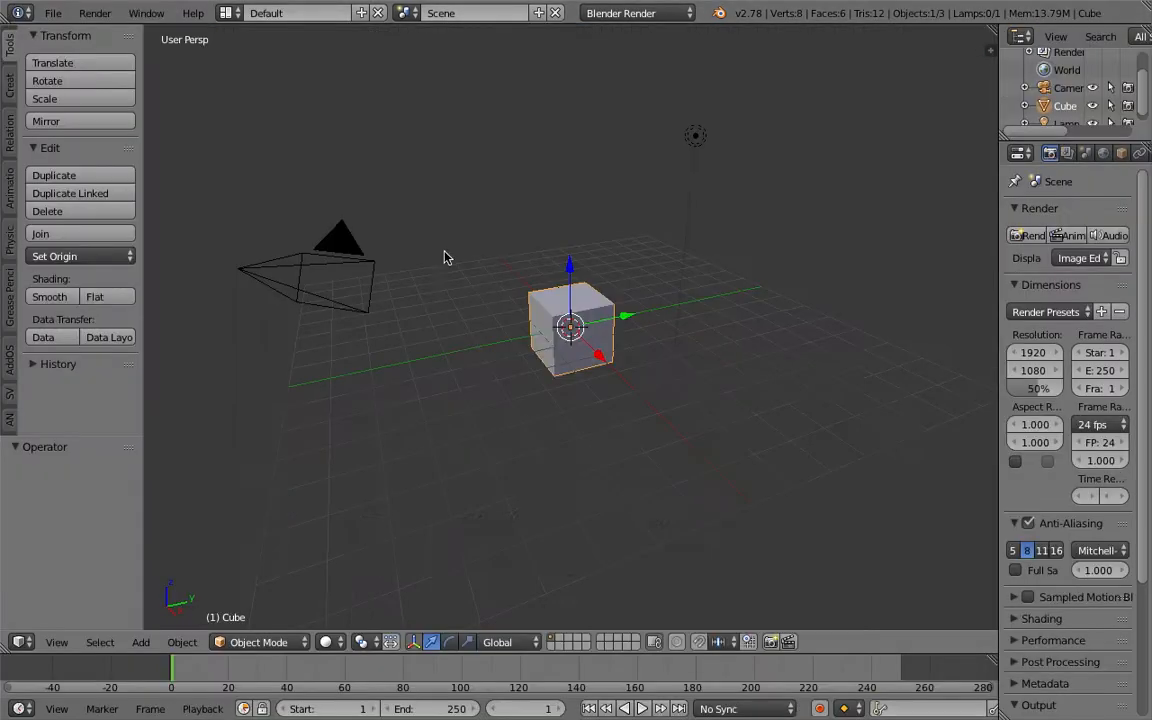
left_click(228, 13)
left_click(255, 75)
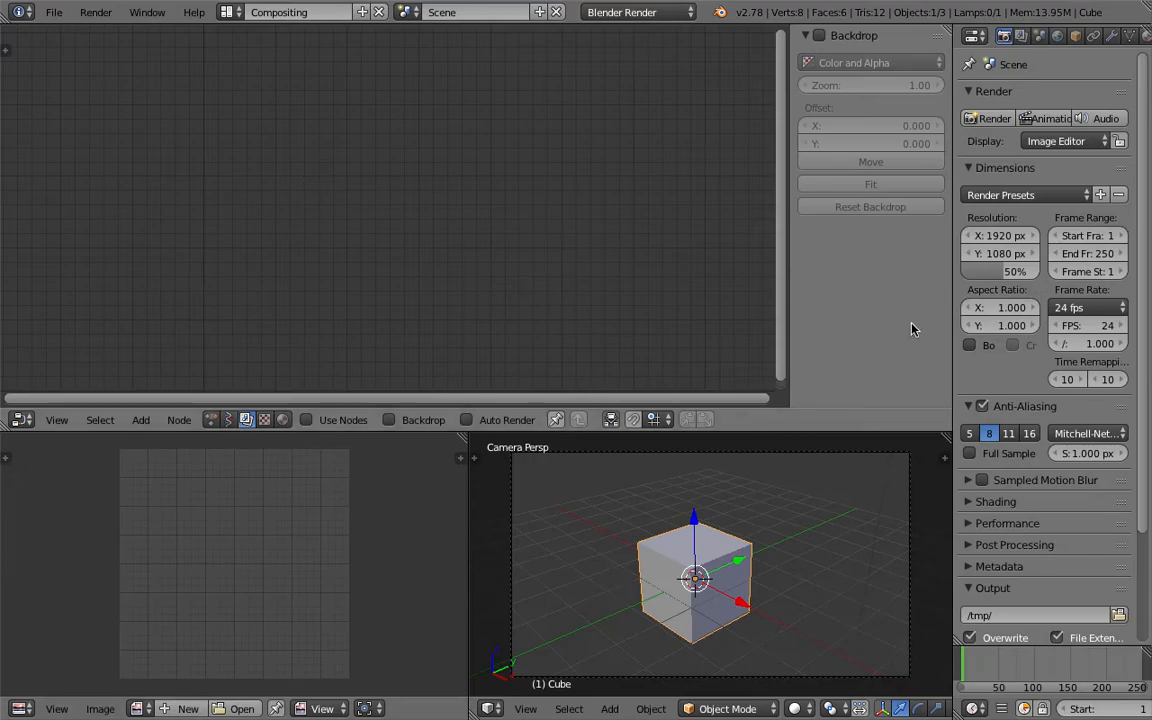
Hide the node editor's Backdrop sidebar and switch the editor to the Sverchok NodeTree
left_click_drag(788, 232, 800, 440)
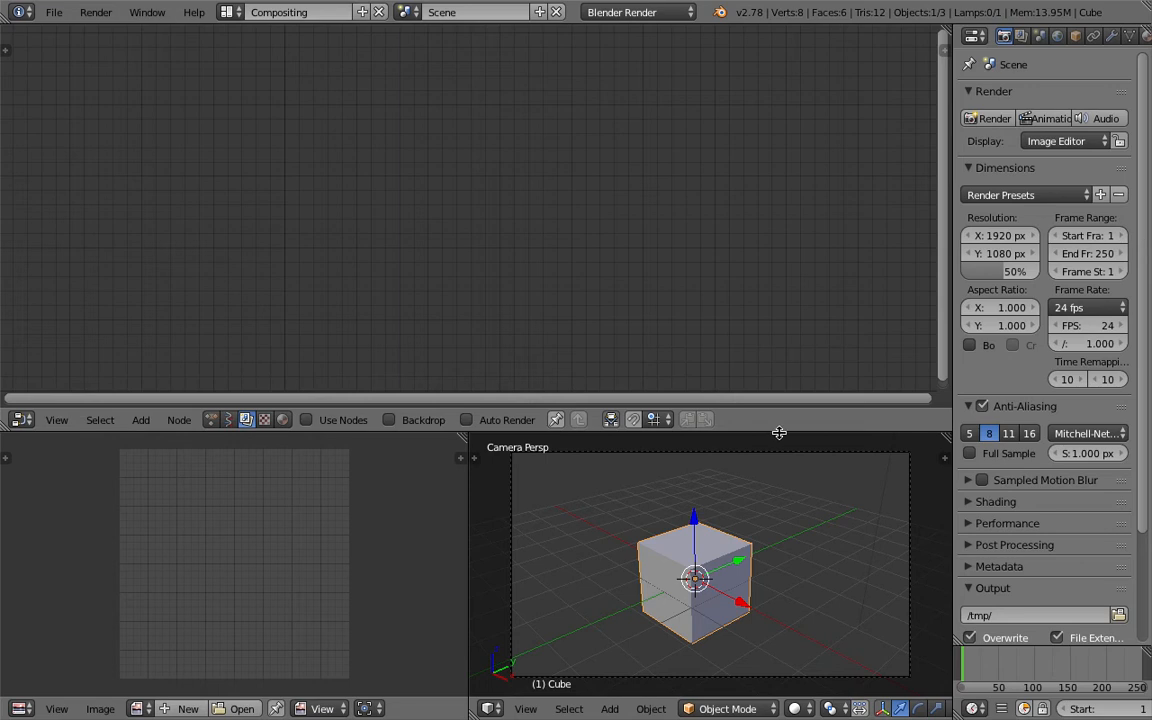
left_click(228, 420)
Delete the default cube and move the lamp and camera to layer 2
key("x")
middle_click_drag(600, 552, 776, 548)
left_click(689, 588)
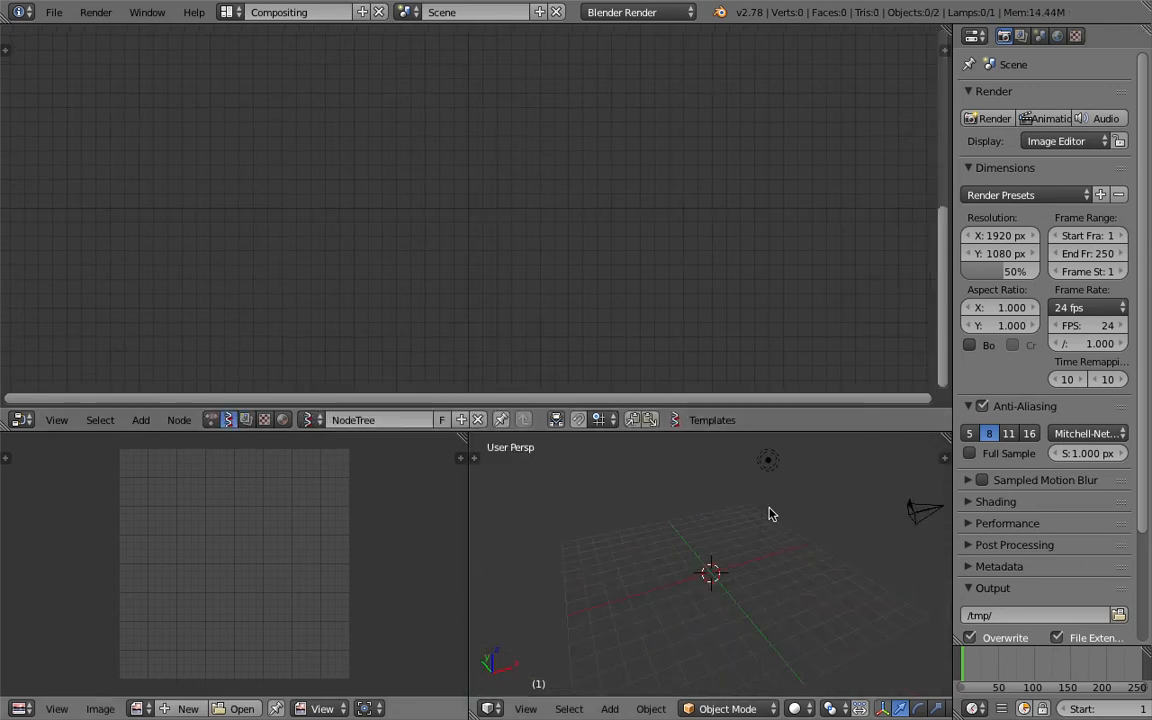
right_click(768, 462)
right_click(909, 510, "shift")
key("m")
key("2")
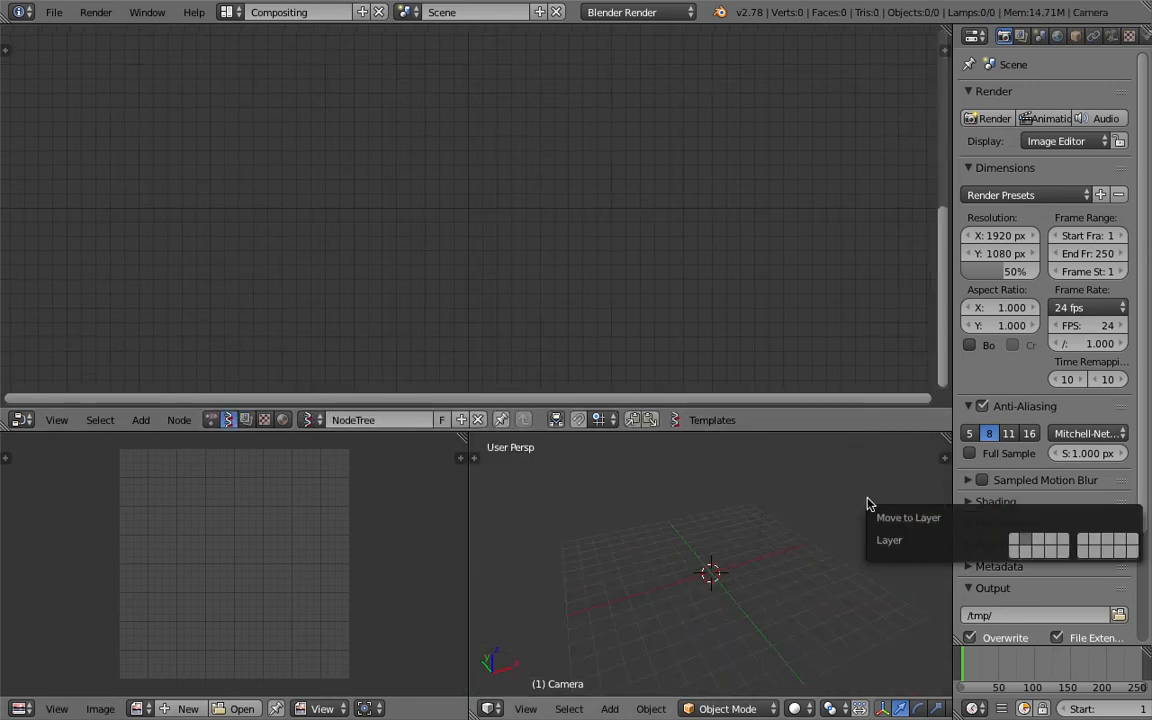
Save the file to the Desktop under a .blend name starting with vector_noiseMK2_circle and numbered 001
key("ctrl+s")
left_click(297, 77)
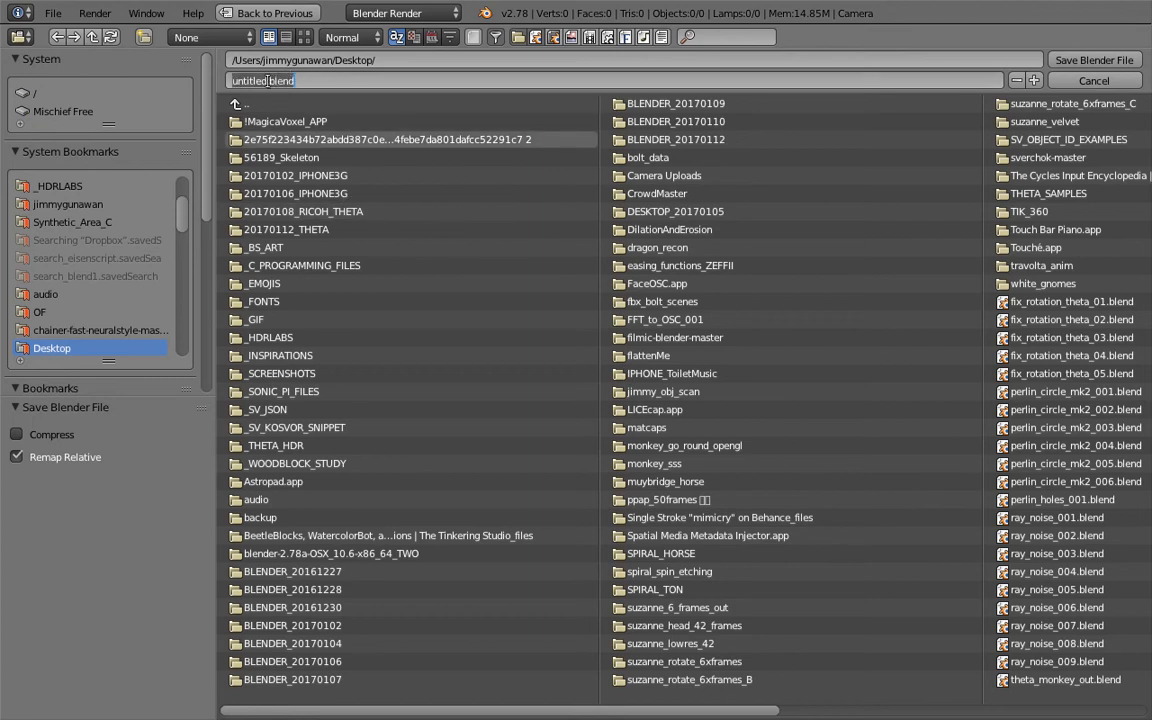
type("v")
type("ector_noiseMK2_circle_001")
key("Return")
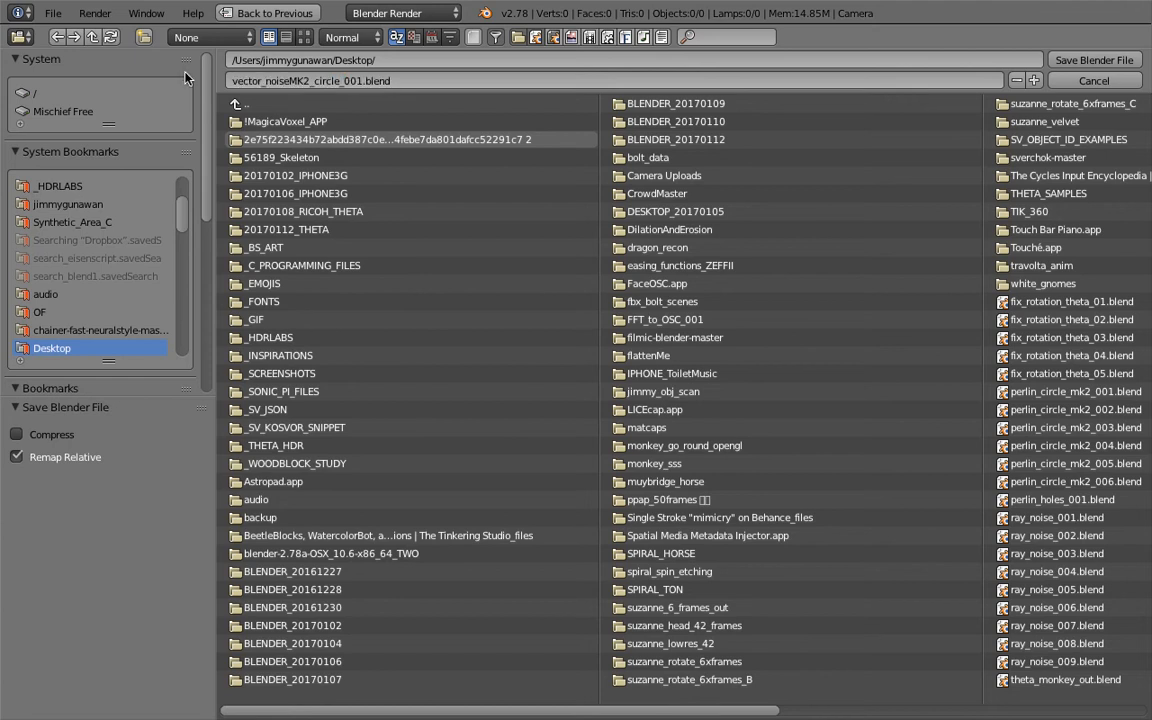
left_click(364, 80)
left_click(348, 80)
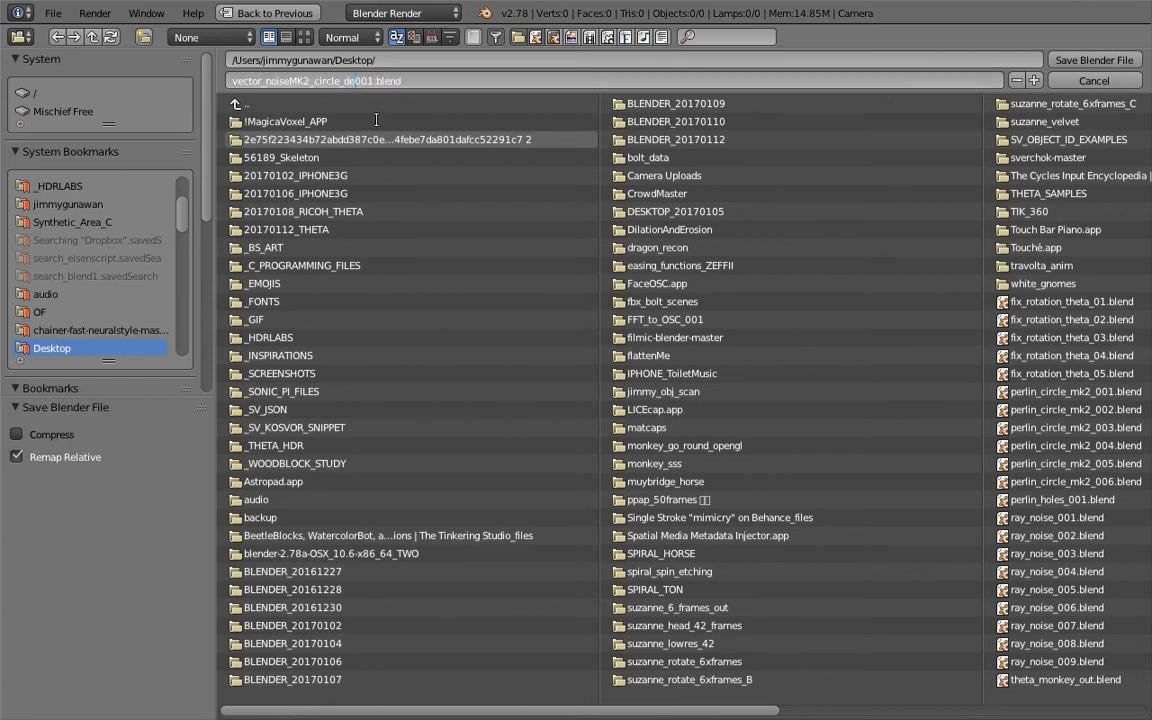
left_click(1085, 61)
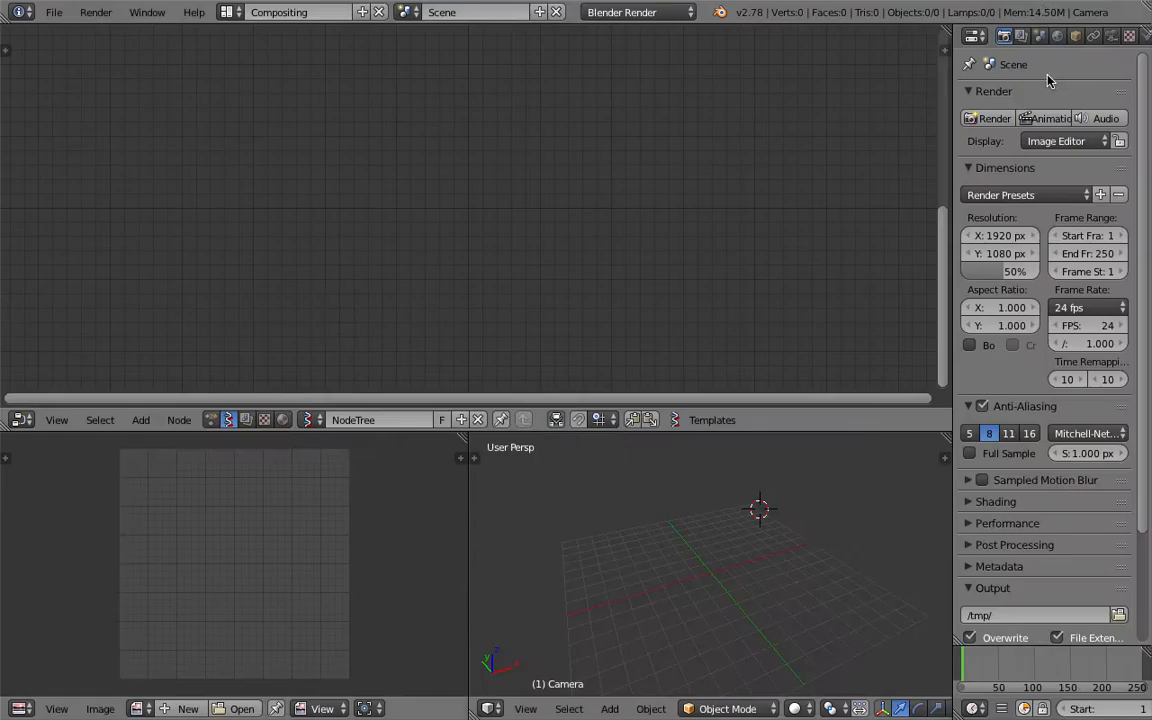
Add a Circle generator node to the empty node tree
key("shift+a")
left_click(355, 257)
type("cor")
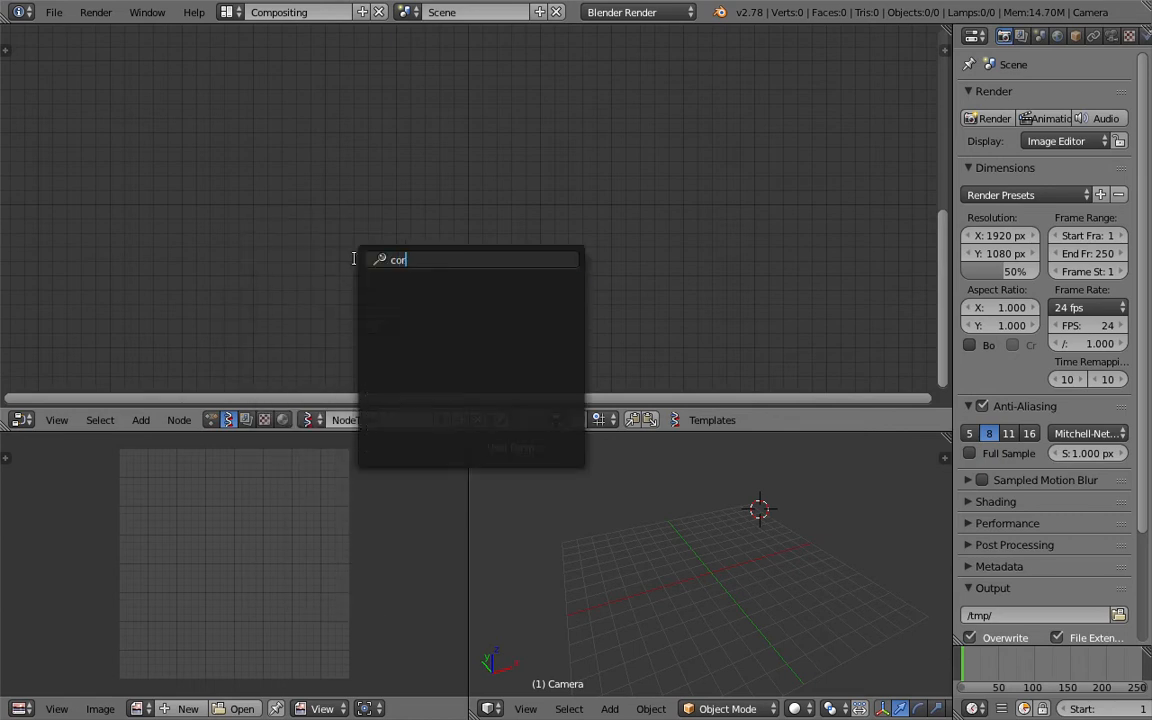
type("i")
key("Return")
left_click(296, 174)
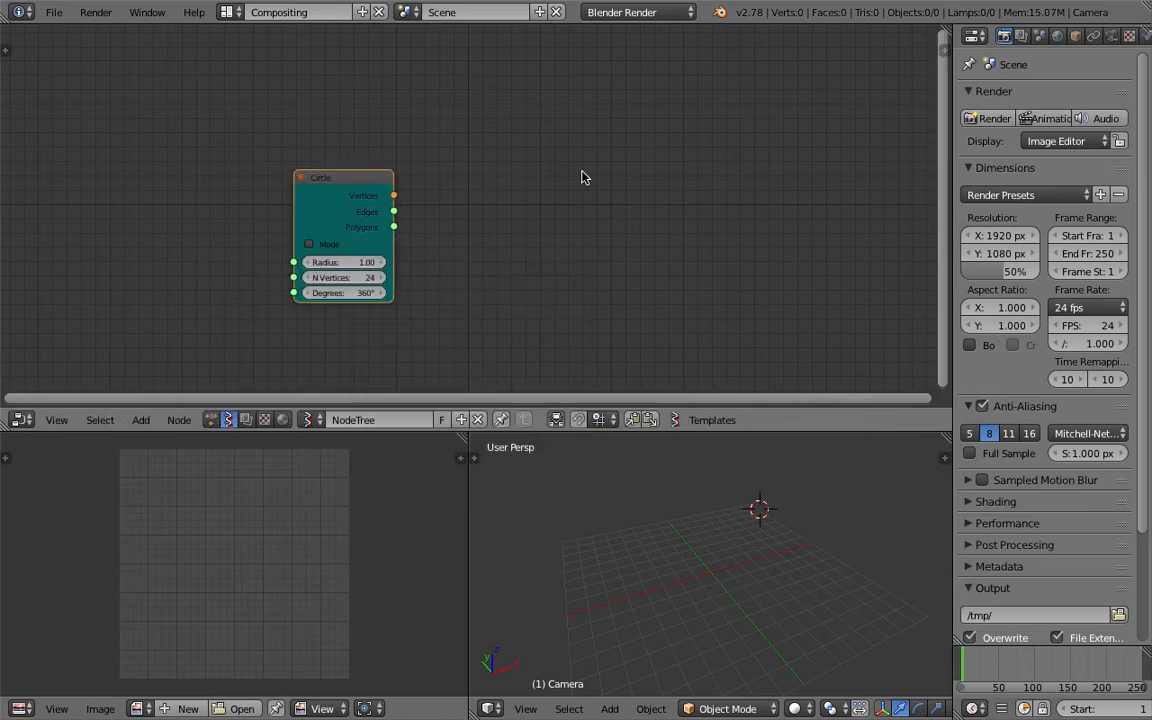
Add a Viewer Draw node beside the Circle node, leaving room between them
key("shift+a")
left_click(604, 168)
type("view")
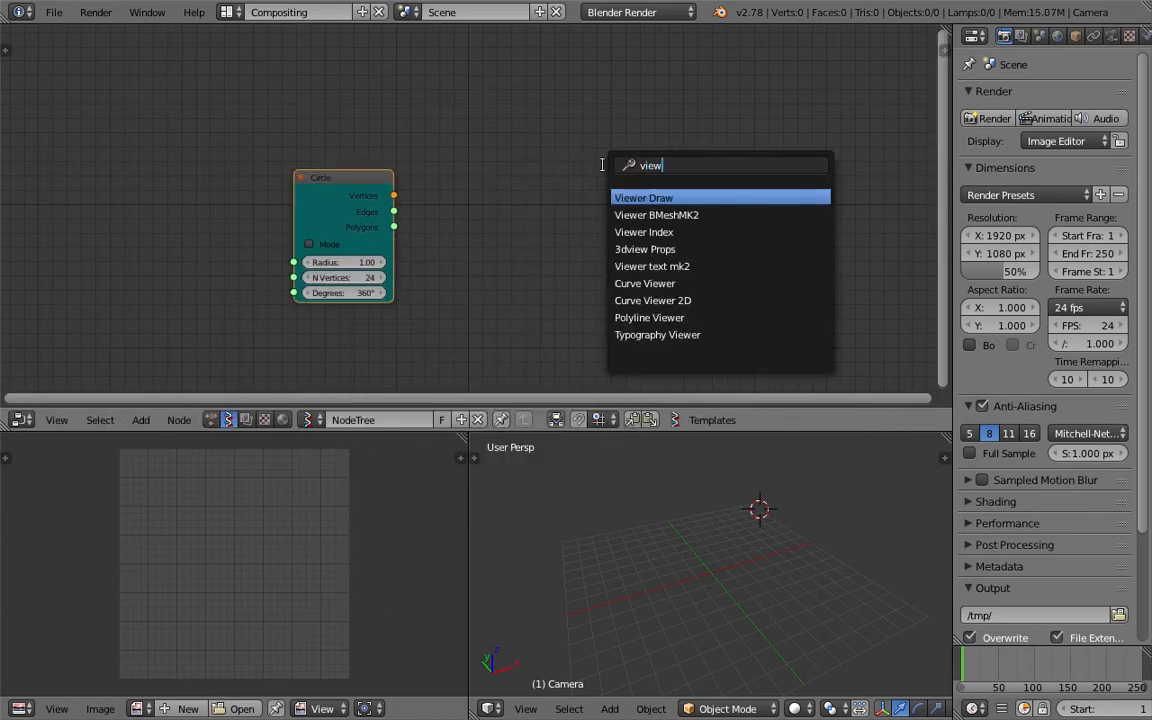
key("Return")
left_click(545, 152)
Connect the Circle's Vertices and Polygons outputs to Viewer Draw's vertices and edg_pol inputs
mouse_move(394, 195)
left_mouse_down()
mouse_move(590, 242)
mouse_move(604, 272)
left_mouse_up()
left_click_drag(394, 227, 604, 287)
left_click_drag(396, 228, 394, 227)
middle_click_drag(658, 455, 697, 505)
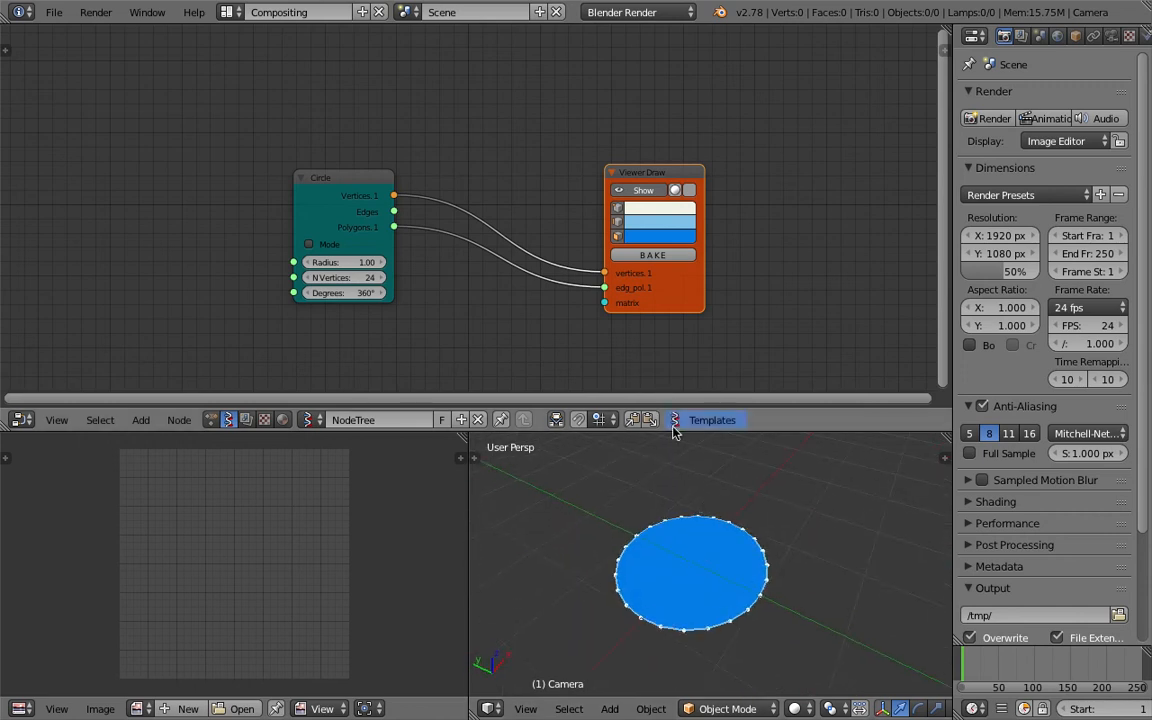
Enlarge the 3D view and add a Vector Noise MK2 node above the Circle node
left_click_drag(674, 431, 686, 359)
scroll(448, 85, "down", 2)
middle_click_drag(448, 80, 424, 131)
key("shift+a")
left_click(432, 129)
type("vector n")
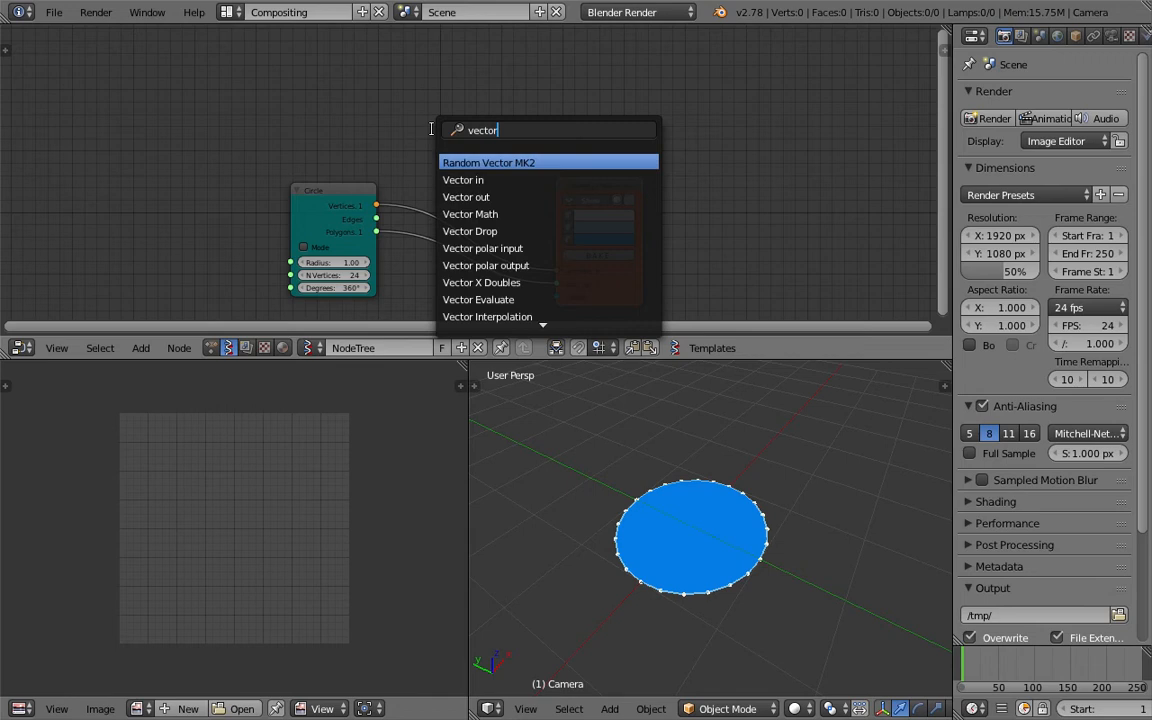
key("Return")
left_click(425, 88)
Save over the current file and spread out the Circle, Vector Noise and Viewer Draw nodes to make room between them
key("ctrl+s")
left_click(427, 90)
left_click_drag(333, 191, 226, 176)
left_click_drag(461, 96, 421, 94)
left_click_drag(579, 185, 610, 165)
scroll(530, 142, "up", 2)
left_click_drag(433, 86, 402, 73)
middle_click_drag(485, 182, 497, 190)
left_click_drag(167, 183, 130, 182)
left_click_drag(436, 100, 376, 84)
Add a Vector Math node between the Vector Noise MK2 and Viewer Draw nodes
key("space")
type("vevor")
key("BackSpace")
key("BackSpace")
key("BackSpace")
type("ctor ")
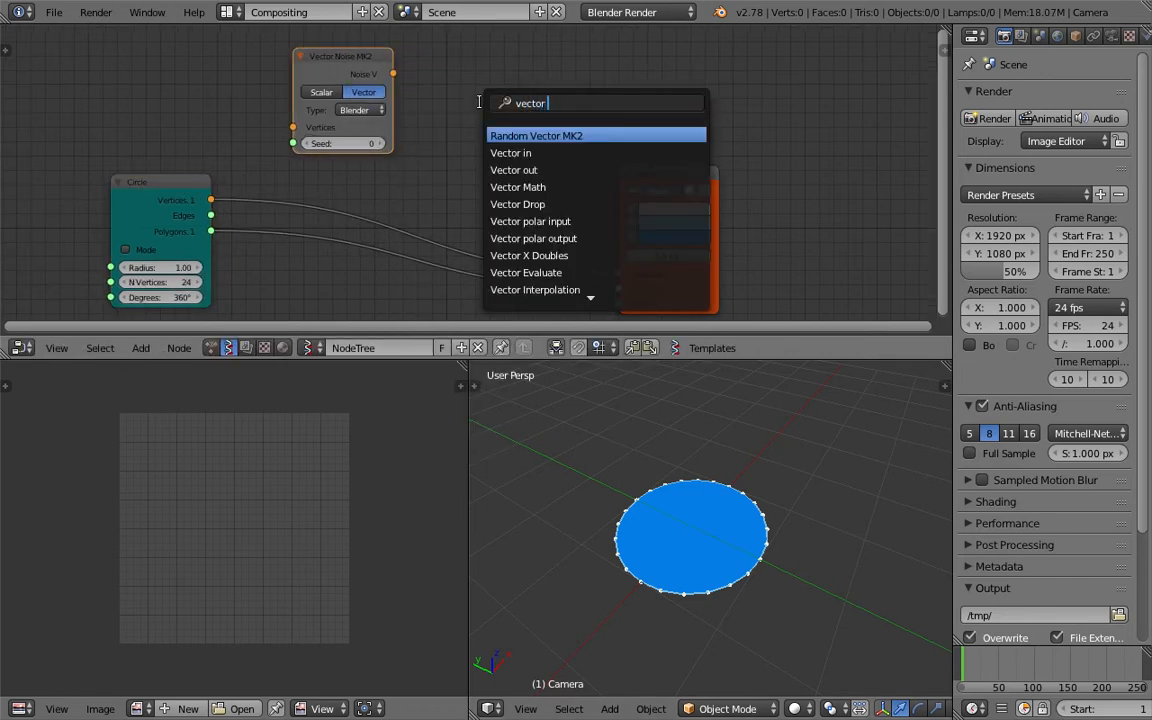
type("m")
key("Down")
key("Return")
left_click(480, 102)
Wire Circle Vertices into Vector Noise and Vector Math V, Noise V into U, and W into Viewer Draw's vertices, spacing out the nodes
left_click_drag(166, 182, 393, 73)
left_click_drag(292, 127, 139, 210)
mouse_move(545, 113)
left_mouse_down()
mouse_move(517, 112)
mouse_move(619, 274)
left_mouse_up()
left_click_drag(657, 188, 681, 150)
mouse_move(753, 489)
middle_mouse_down()
mouse_move(681, 489)
mouse_move(694, 514)
mouse_move(716, 488)
mouse_move(736, 585)
mouse_move(676, 432)
mouse_move(720, 432)
middle_mouse_up()
left_click_drag(681, 148, 768, 150)
left_click_drag(470, 112, 590, 113)
left_click_drag(327, 67, 282, 74)
left_click_drag(588, 110, 525, 110)
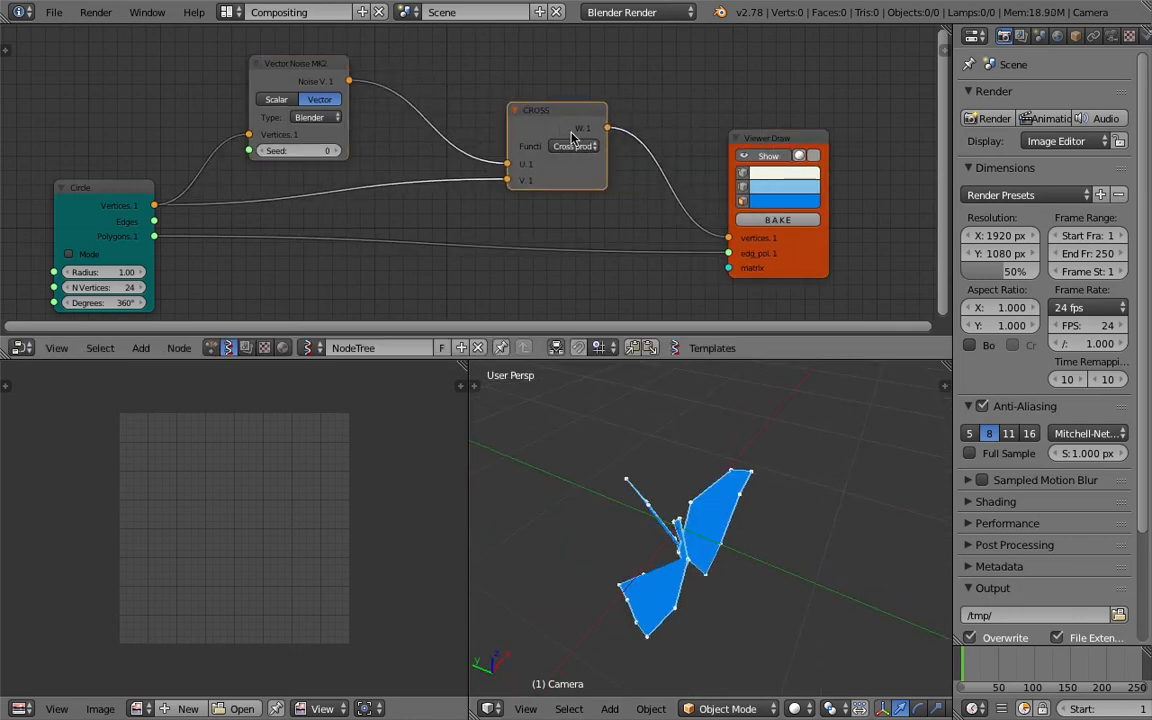
Change the Vector Math node's function from cross product to Add
left_click(574, 146)
left_click(583, 200)
middle_click_drag(660, 470, 700, 550)
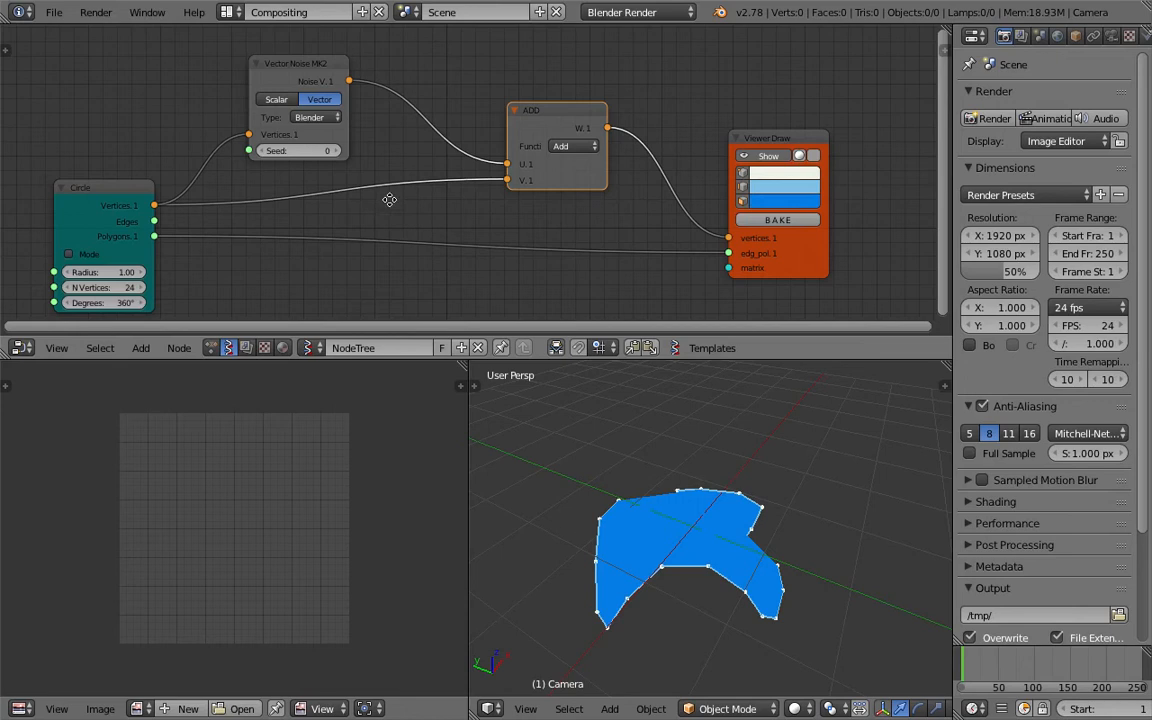
Set the Vector Noise seed to 81 and move the Viewer Draw node closer to the Add node
middle_click_drag(386, 193, 402, 167)
left_click_drag(315, 125, 388, 126)
middle_click_drag(768, 460, 746, 472)
left_click_drag(800, 125, 762, 125)
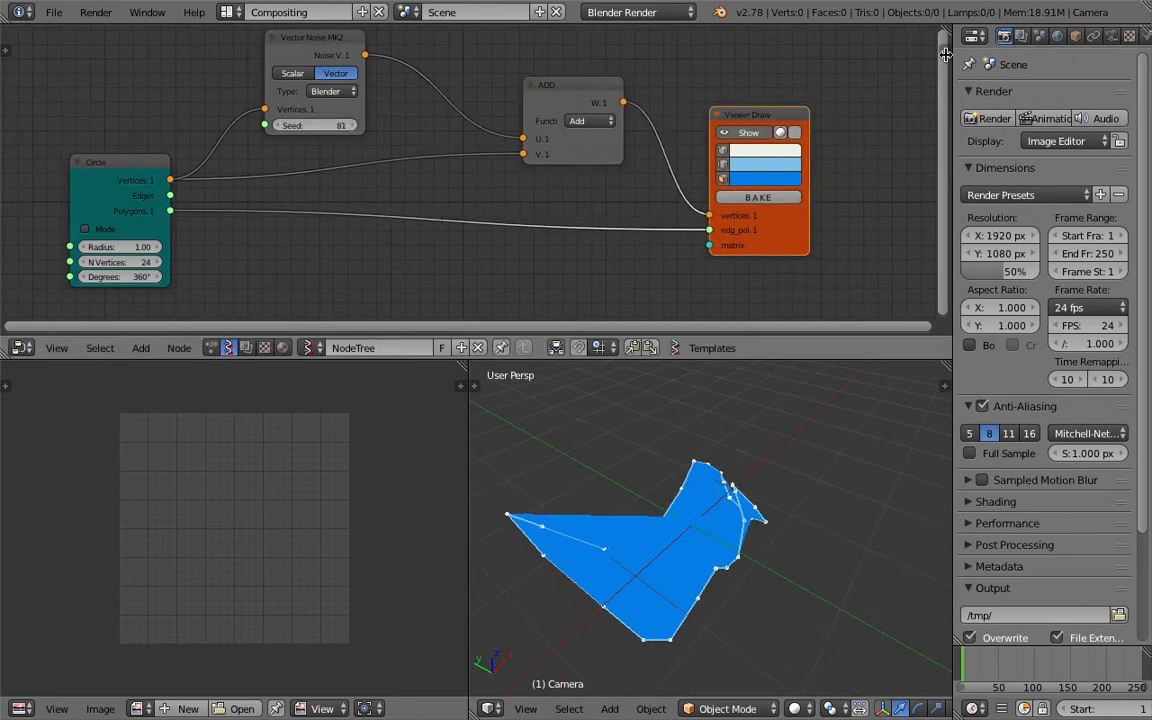
Turn on ngons tessellation in the Viewer Draw node's properties and hide the properties sidebar again
key("n")
scroll(860, 247, "down", 10)
scroll(858, 247, "down", 5)
scroll(858, 220, "up", 10)
scroll(858, 218, "down", 5)
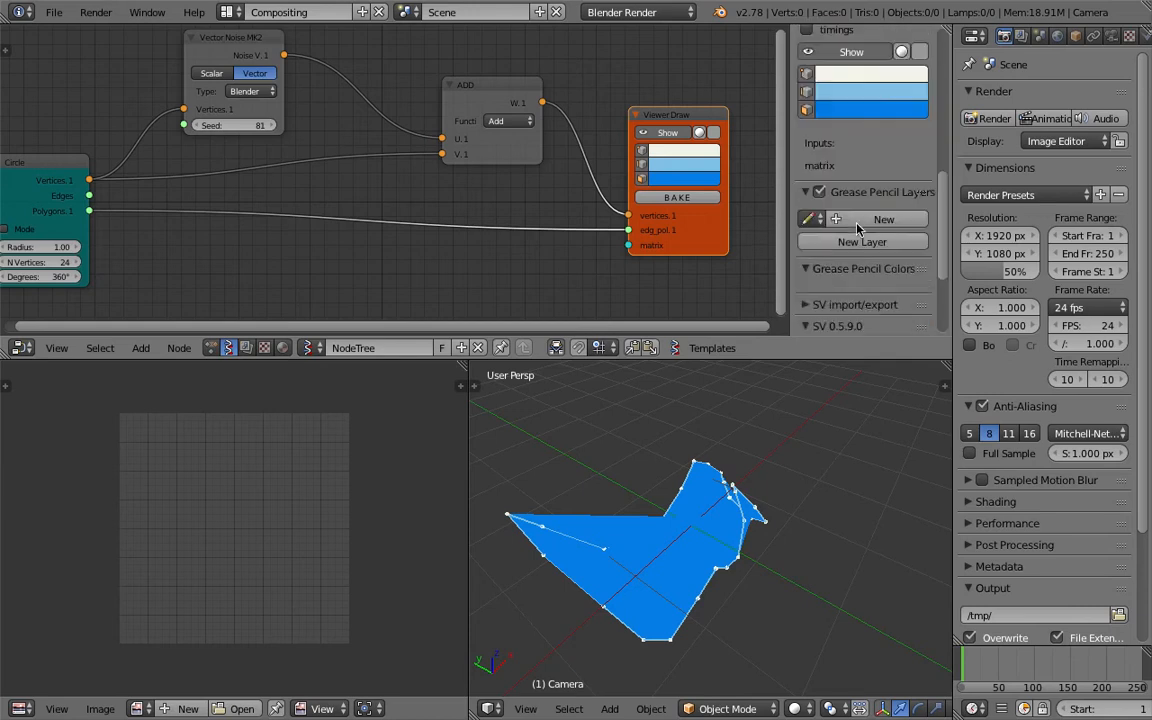
scroll(858, 217, "up", 10)
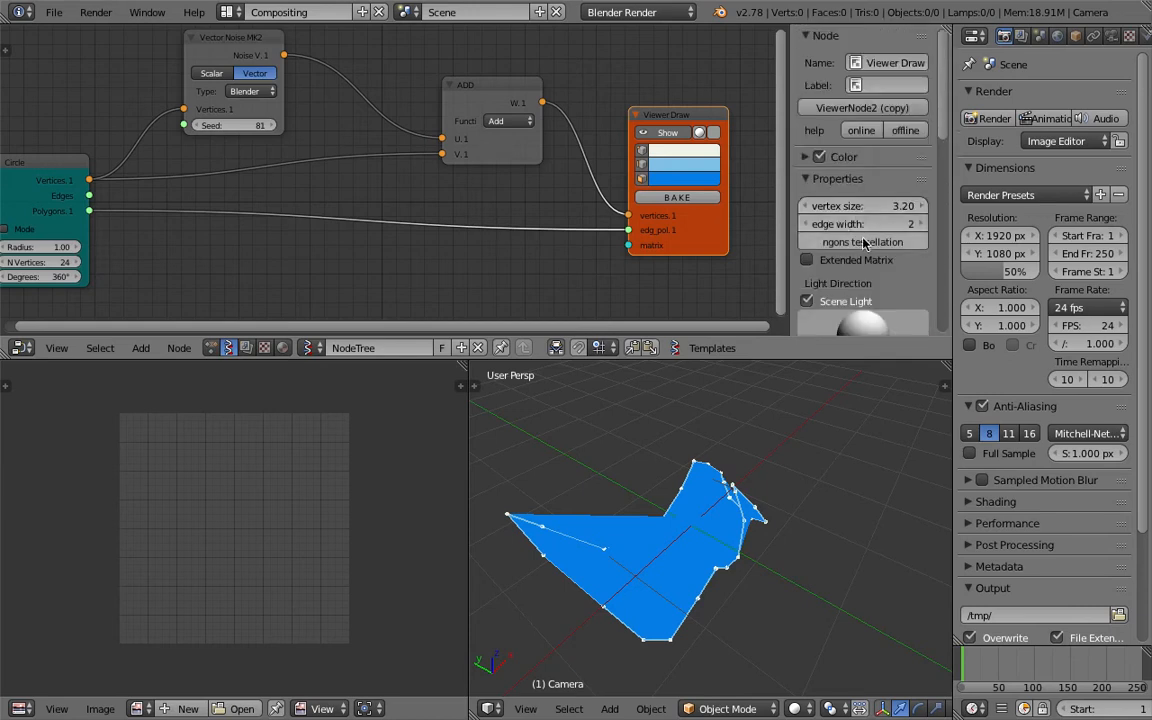
left_click(865, 243)
left_click_drag(790, 207, 938, 230)
Merge the image editor area into the 3D view so the view spans the full width
left_click_drag(463, 366, 430, 390)
scroll(495, 507, "down", 5)
middle_click_drag(495, 507, 415, 400)
Set the Circle's radius to 2.17 and shift the Circle and Vector Noise nodes slightly apart from the Add node
middle_click_drag(387, 221, 406, 224)
left_click_drag(163, 251, 222, 251)
left_click_drag(119, 168, 111, 171)
left_click_drag(338, 47, 316, 44)
middle_click_drag(223, 141, 223, 167)
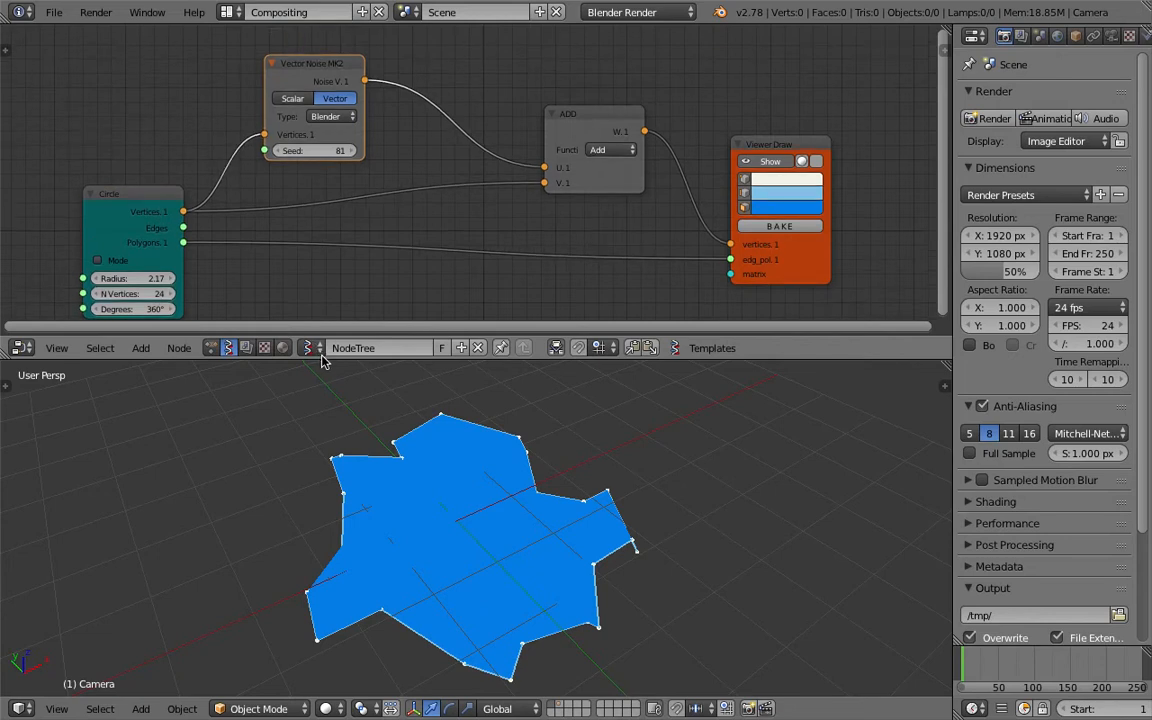
Give the node editor more height and save over the current file
left_click_drag(322, 359, 322, 406)
scroll(291, 283, "up", 3)
key("ctrl+s")
left_click(296, 237)
scroll(270, 144, "down", 2)
middle_click_drag(270, 144, 271, 138)
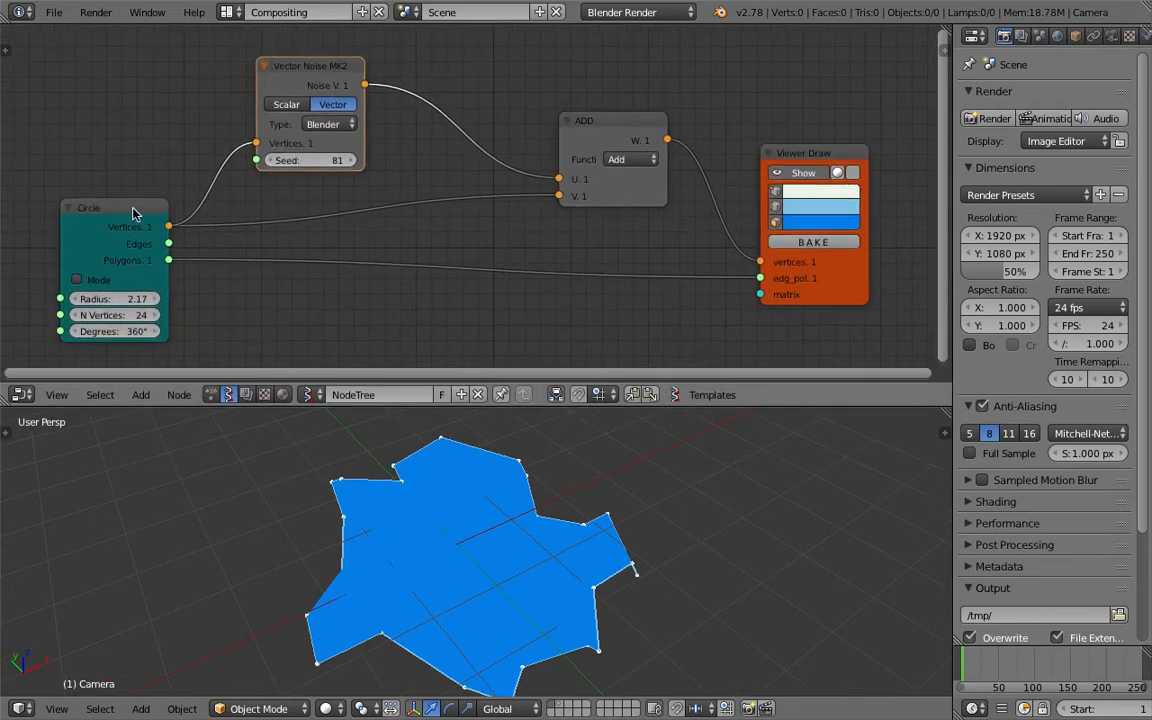
Rearrange the Circle, Vector Noise and Add nodes, leaving a wider gap before Viewer Draw
left_click_drag(133, 212, 113, 211)
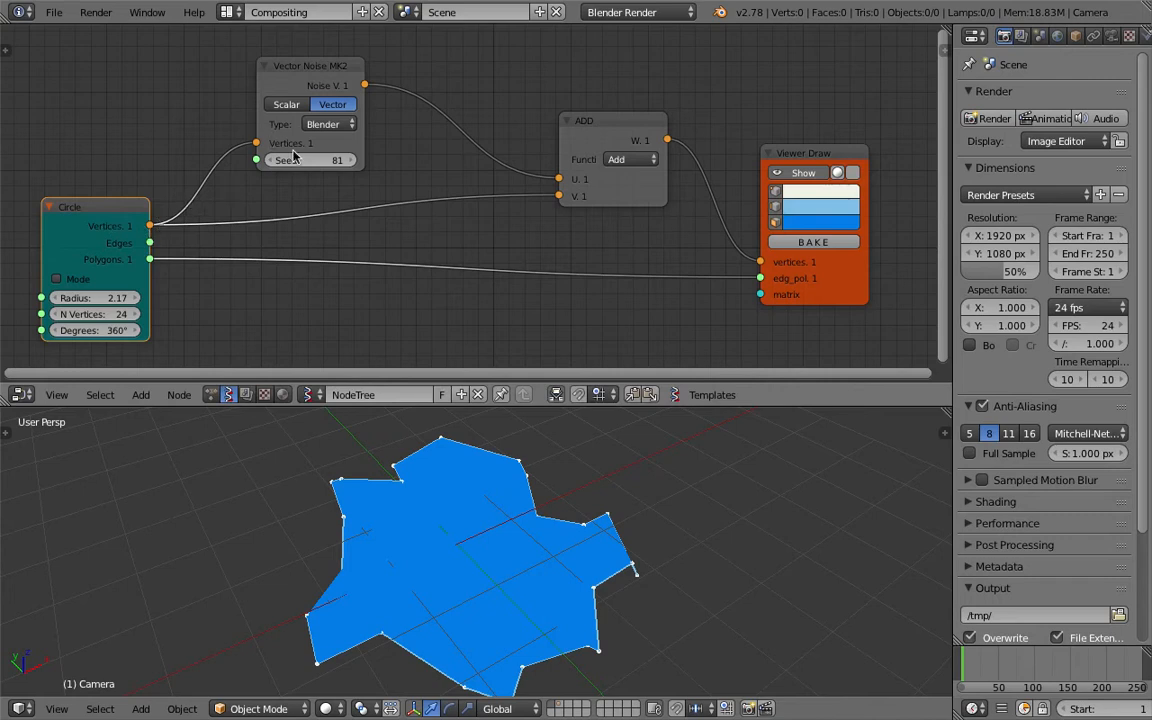
scroll(293, 157, "down", 1)
scroll(532, 470, "down", 2)
middle_click_drag(556, 545, 600, 520)
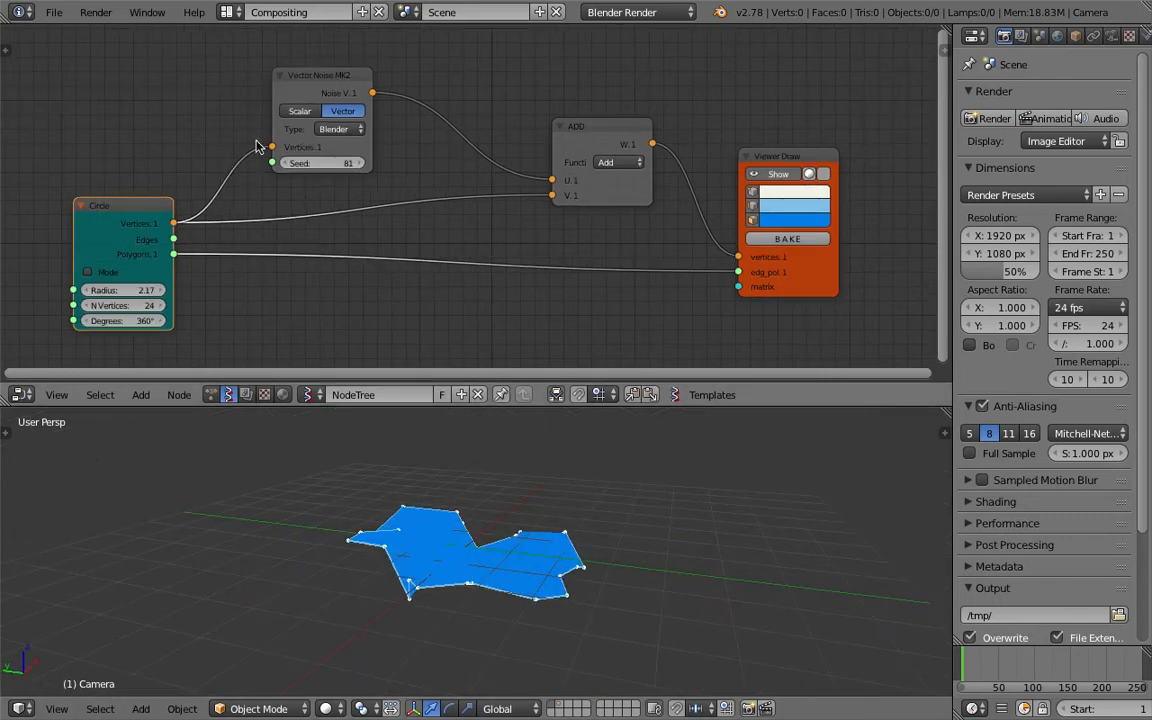
scroll(215, 150, "up", 3)
middle_click_drag(211, 142, 279, 144)
scroll(294, 165, "down", 2)
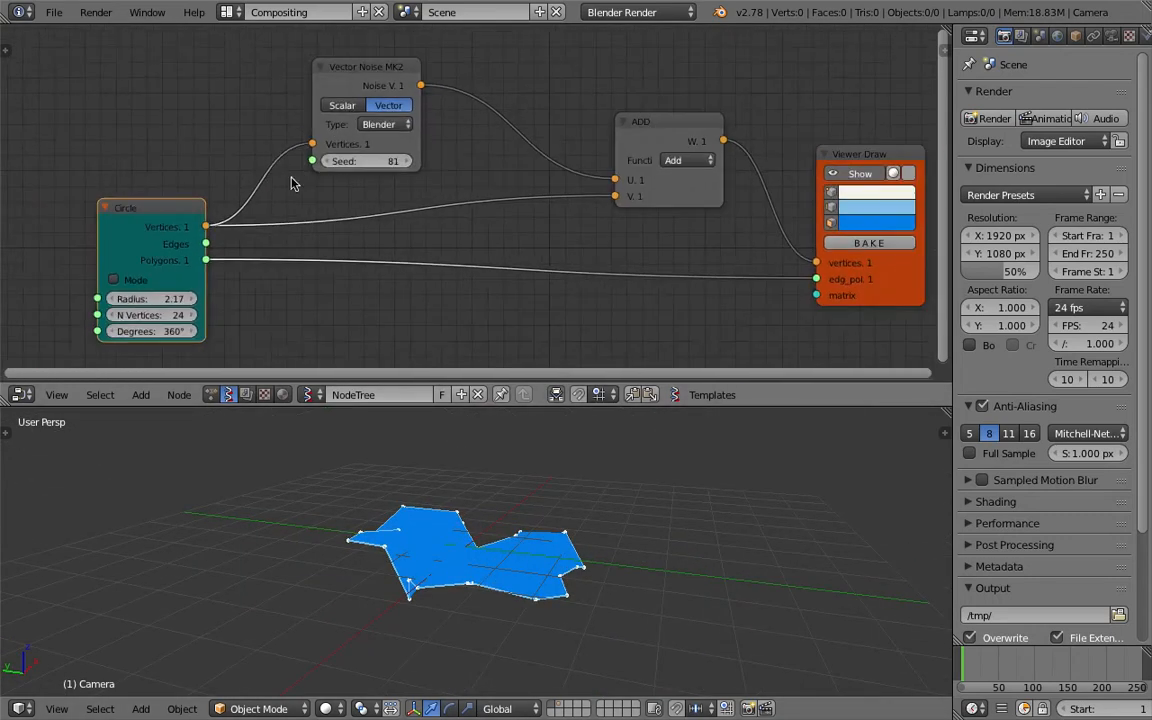
scroll(160, 211, "down", 1)
left_click_drag(186, 207, 160, 204)
left_click_drag(361, 83, 320, 83)
left_click_drag(610, 127, 543, 122)
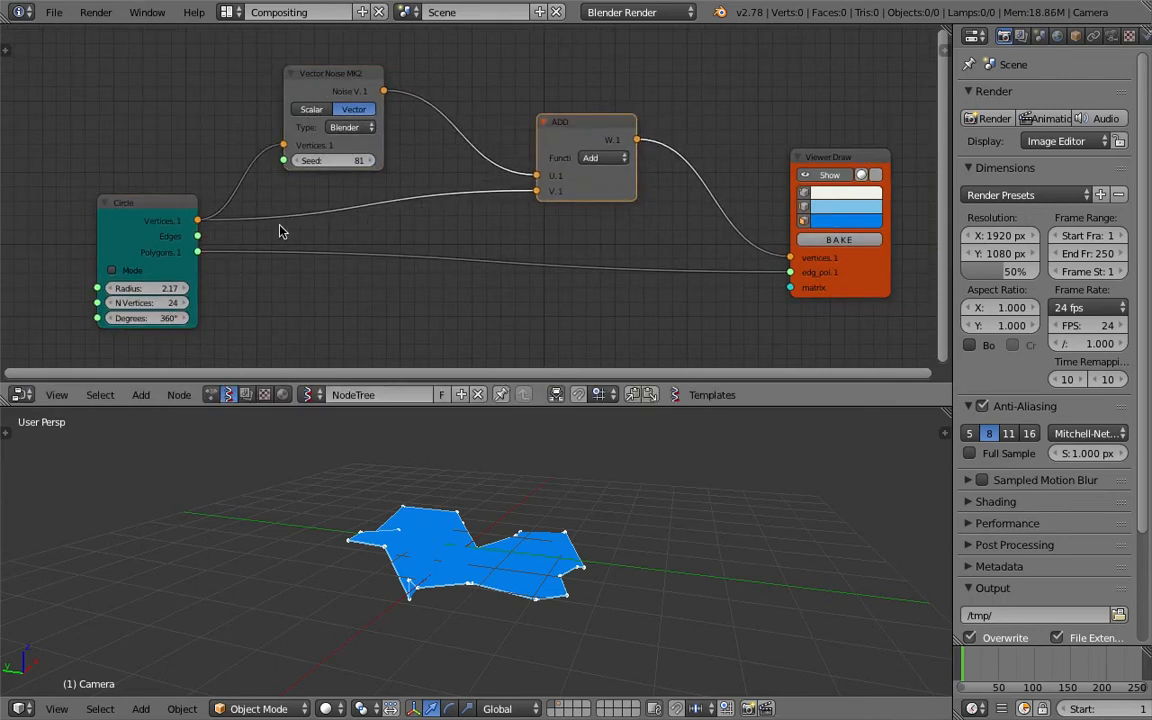
Save over the current file with the rearranged nodes
middle_click_drag(604, 145, 597, 145)
middle_click_drag(560, 538, 553, 572)
key("ctrl+s")
left_click(553, 572)
Make room after Vector Noise and insert a Vector out node into its link to the Add node
middle_click_drag(603, 204, 560, 200)
mouse_move(544, 127)
left_mouse_down()
mouse_move(514, 127)
mouse_move(636, 131)
mouse_move(636, 150)
left_mouse_up()
left_click_drag(278, 75, 263, 68)
key("shift+a")
left_click(470, 51)
type("vec")
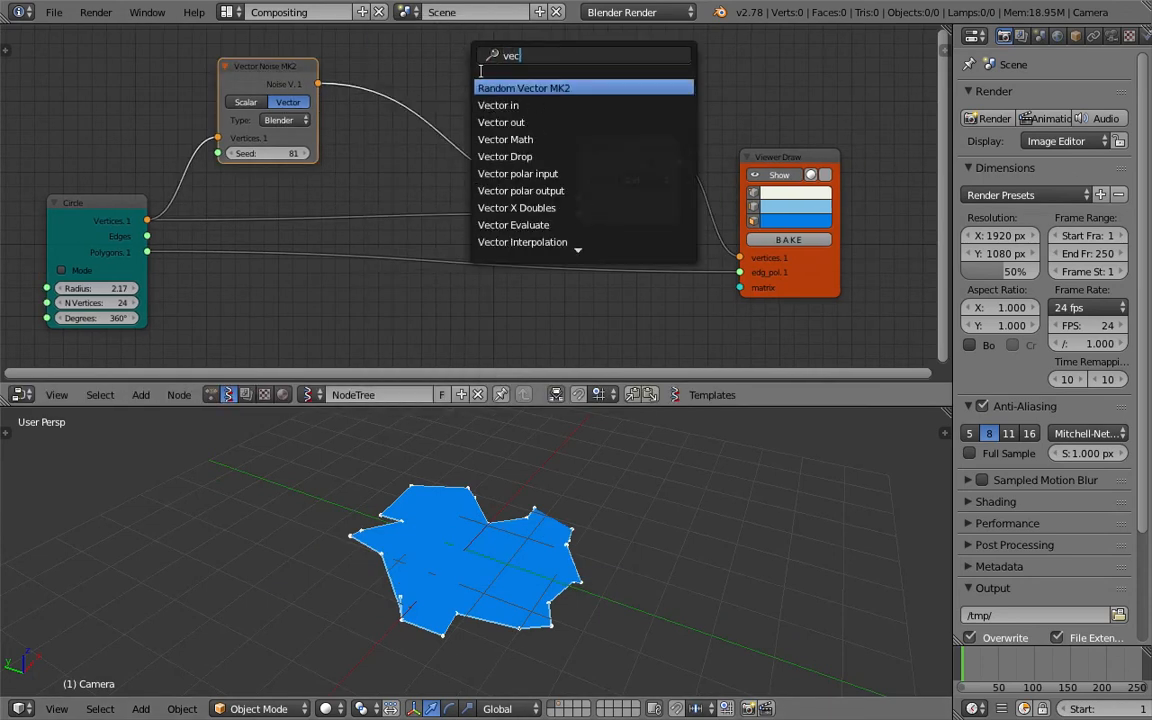
left_click(487, 119)
left_click(346, 65)
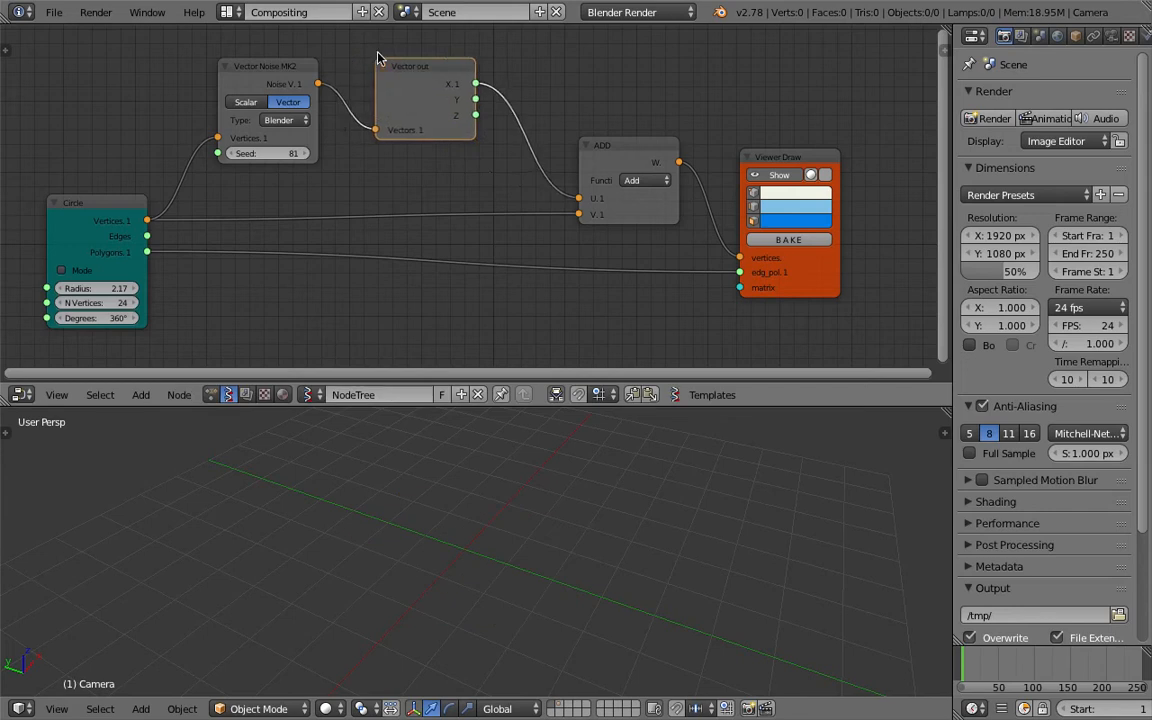
Insert a Vector in node into the link between Vector out's X output and the Add node
left_click_drag(430, 65, 373, 72)
key("shift+a")
left_click(501, 75)
type("vec")
left_click(560, 121)
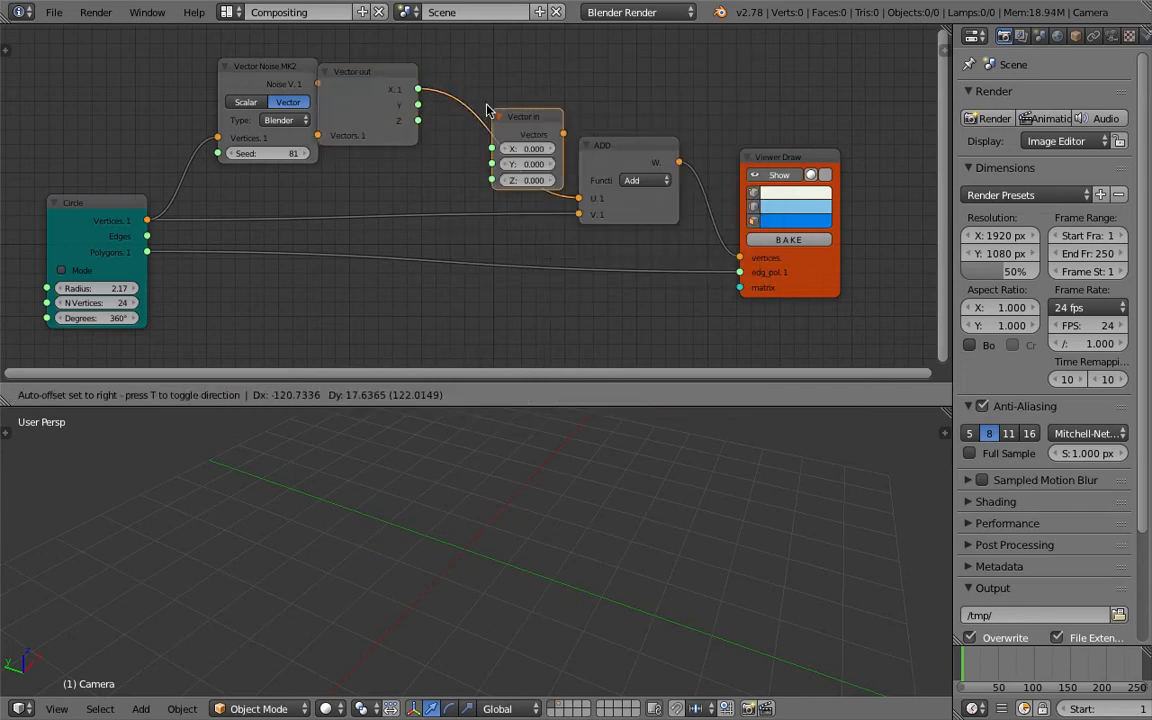
left_click(461, 79)
Connect Vector out's Y output to Vector in's Y input and space the two nodes apart
left_click_drag(419, 105, 474, 130)
middle_click_drag(474, 484, 523, 503)
left_click_drag(394, 74, 425, 81)
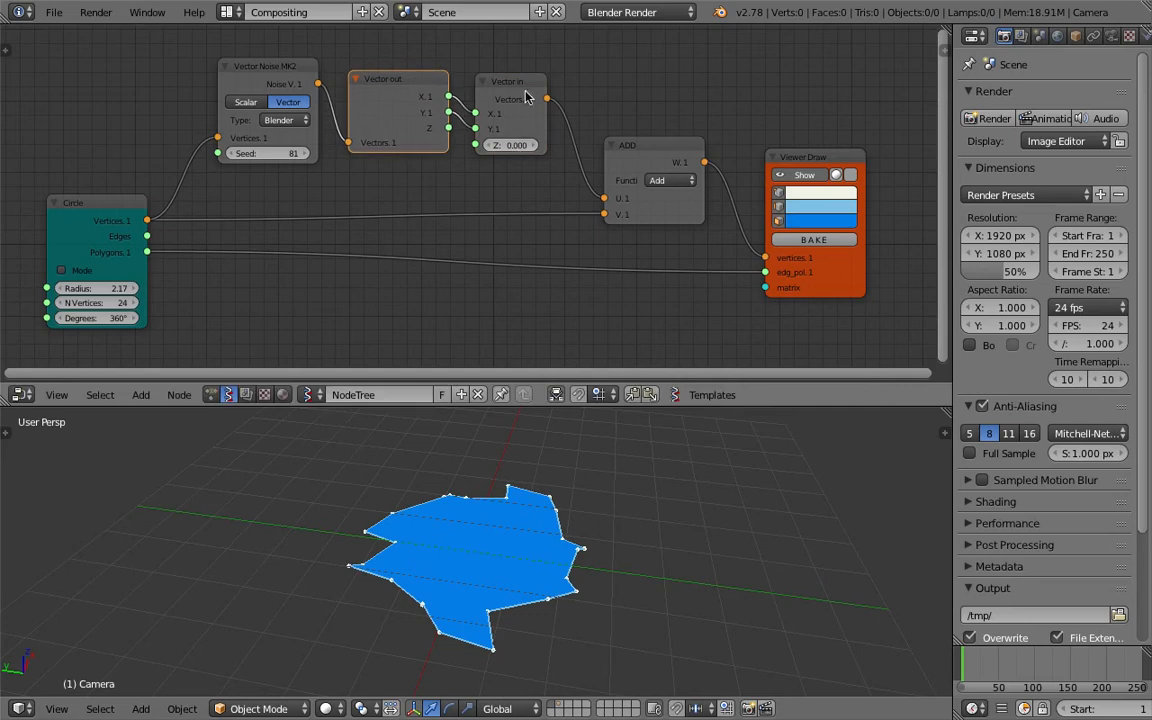
left_click_drag(528, 88, 540, 77)
Set the Vector Noise seed to 112 and the Circle's radius to 7.09
left_click_drag(285, 154, 332, 154)
middle_click_drag(564, 534, 499, 547)
left_click_drag(127, 292, 250, 292)
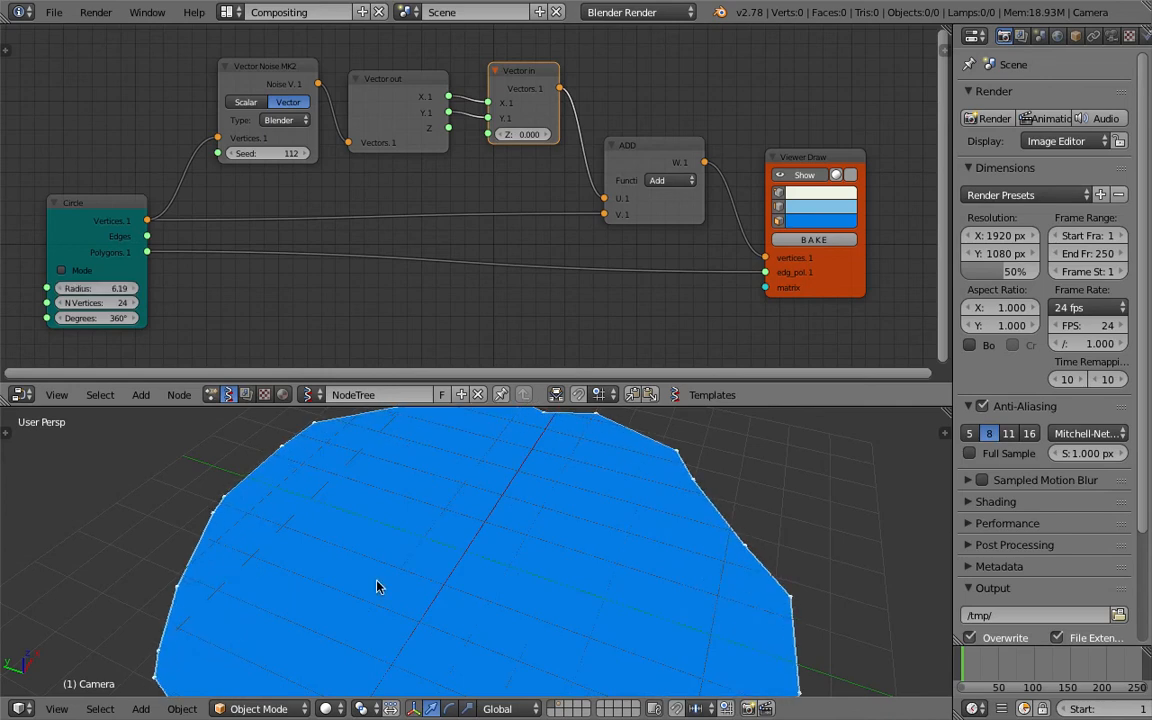
scroll(504, 576, "down", 6)
mouse_move(100, 288)
left_mouse_down()
mouse_move(230, 288)
mouse_move(45, 288)
mouse_move(315, 288)
mouse_move(103, 304)
left_mouse_up()
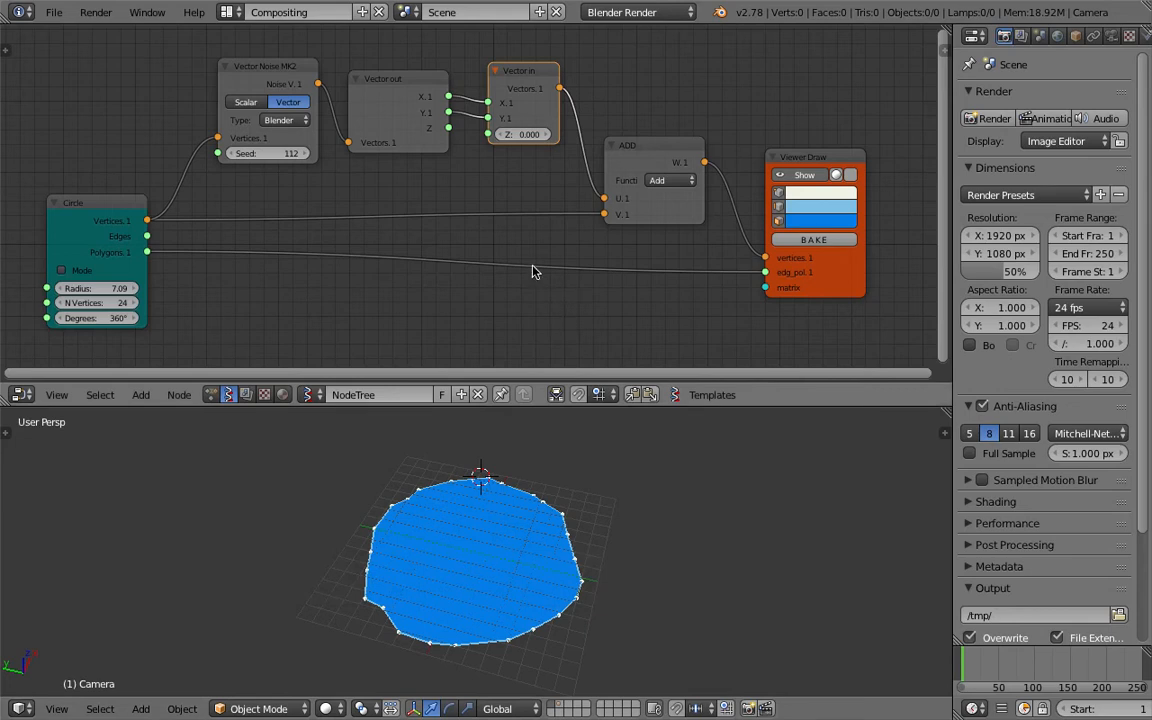
Add a Matrix in node in the empty space below the Add node
scroll(556, 288, "down", 1)
middle_click_drag(558, 282, 617, 213)
scroll(558, 226, "down", 2)
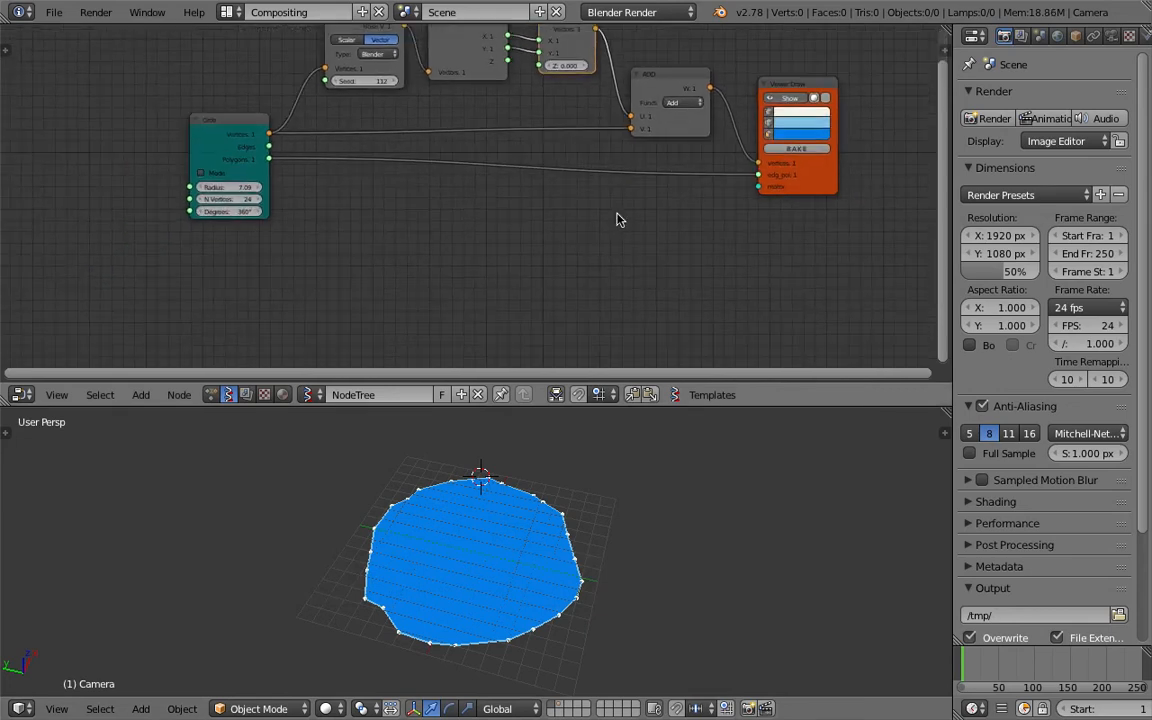
key("shift+a")
left_click(577, 247)
type("matrix")
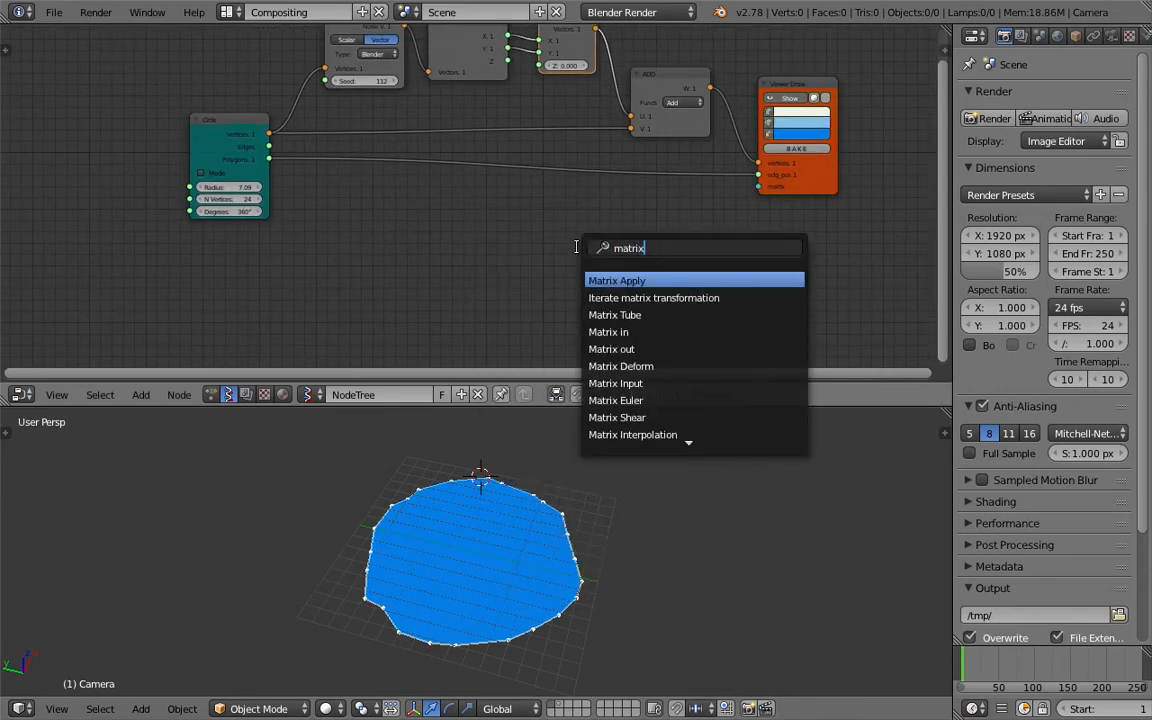
key("Down")
key("Down")
key("Down")
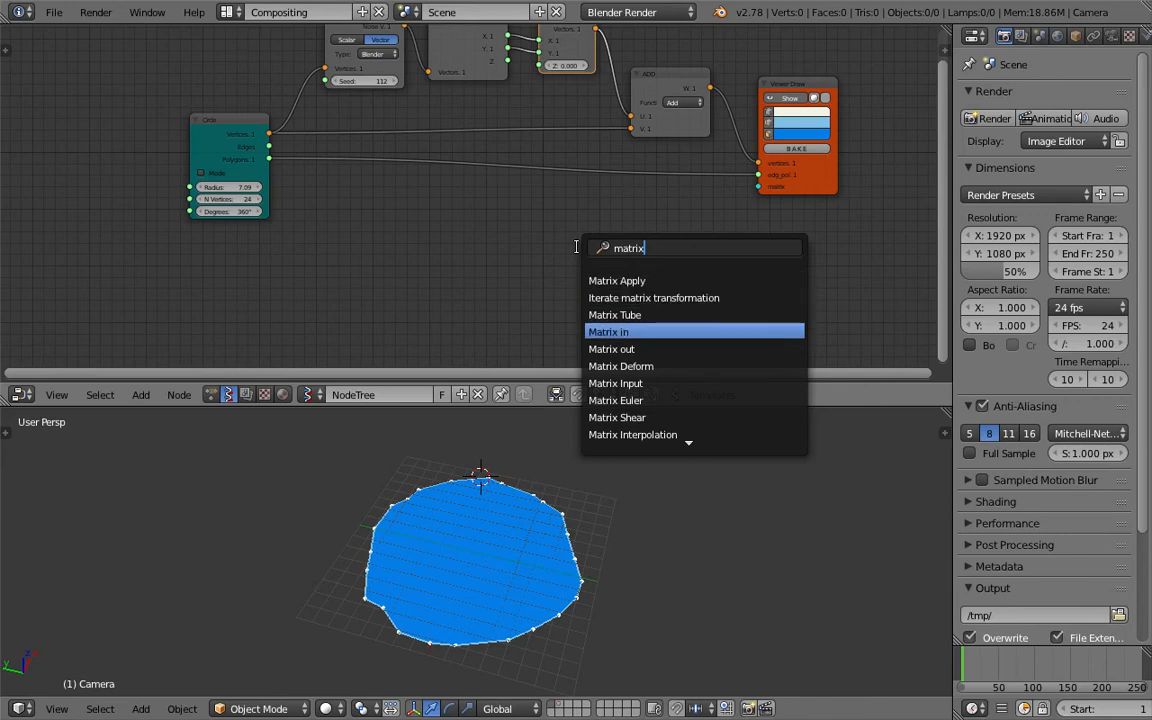
key("Return")
left_click(727, 243)
Connect the Matrix in output to Viewer Draw's matrix input and space out the Matrix in and Circle nodes
scroll(727, 243, "up", 1)
left_click_drag(725, 242, 807, 186)
left_click_drag(692, 239, 729, 233)
middle_click_drag(453, 181, 460, 167)
left_click_drag(208, 110, 183, 112)
middle_click_drag(363, 203, 390, 204)
Add a Plane generator node and connect its Vertices output to Matrix in's Location input
key("shift+a")
left_click(440, 226)
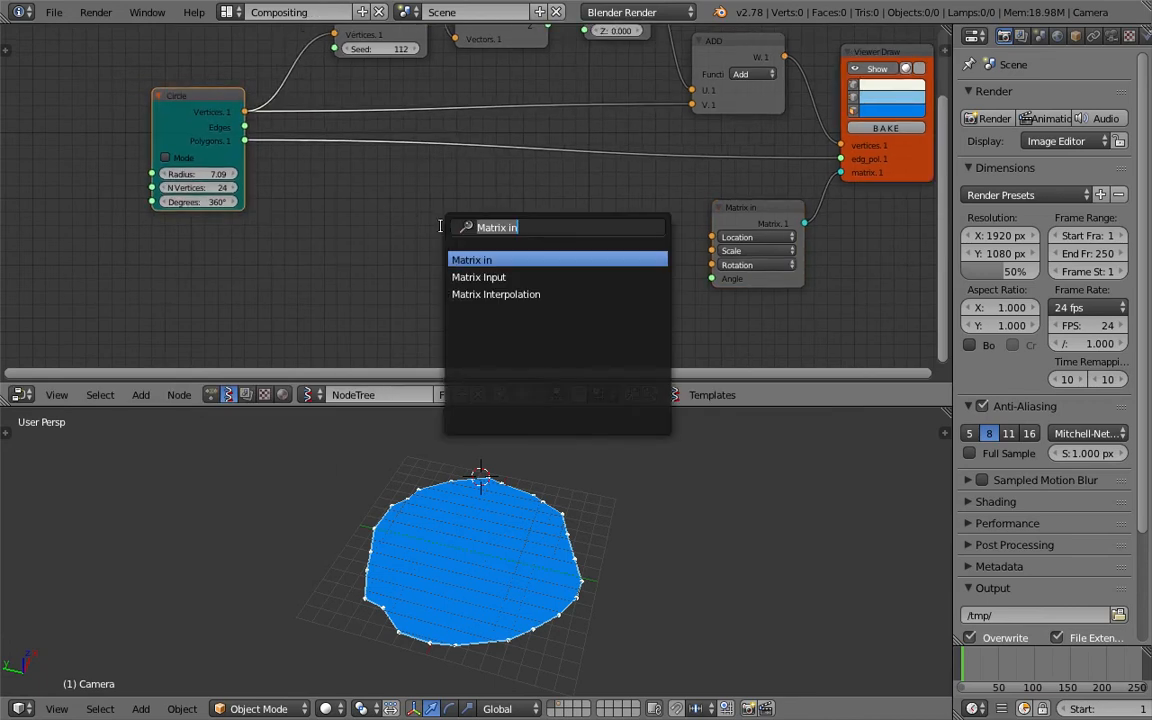
type("plan")
key("Return")
left_click(500, 228)
left_click_drag(585, 242, 621, 236)
left_click_drag(715, 237, 713, 237)
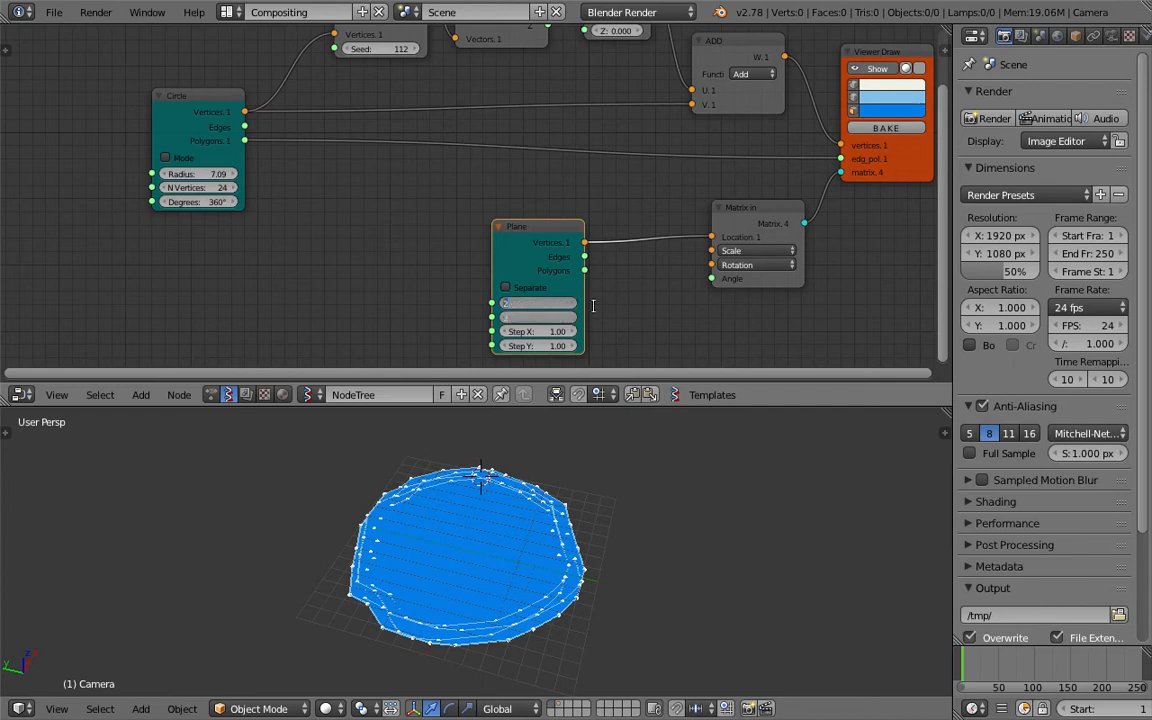
Set the Plane's N Vert X and Y to 4 and its Step X and Y to 16.15
type("4")
key("Return")
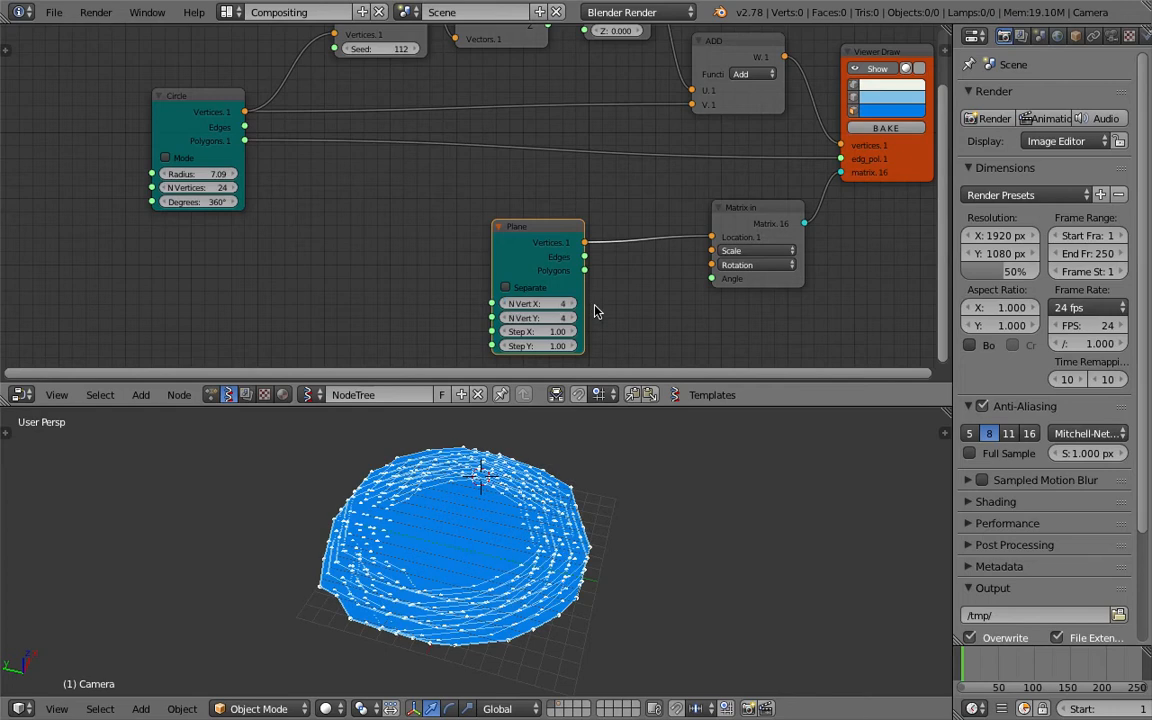
left_click_drag(538, 346, 689, 346)
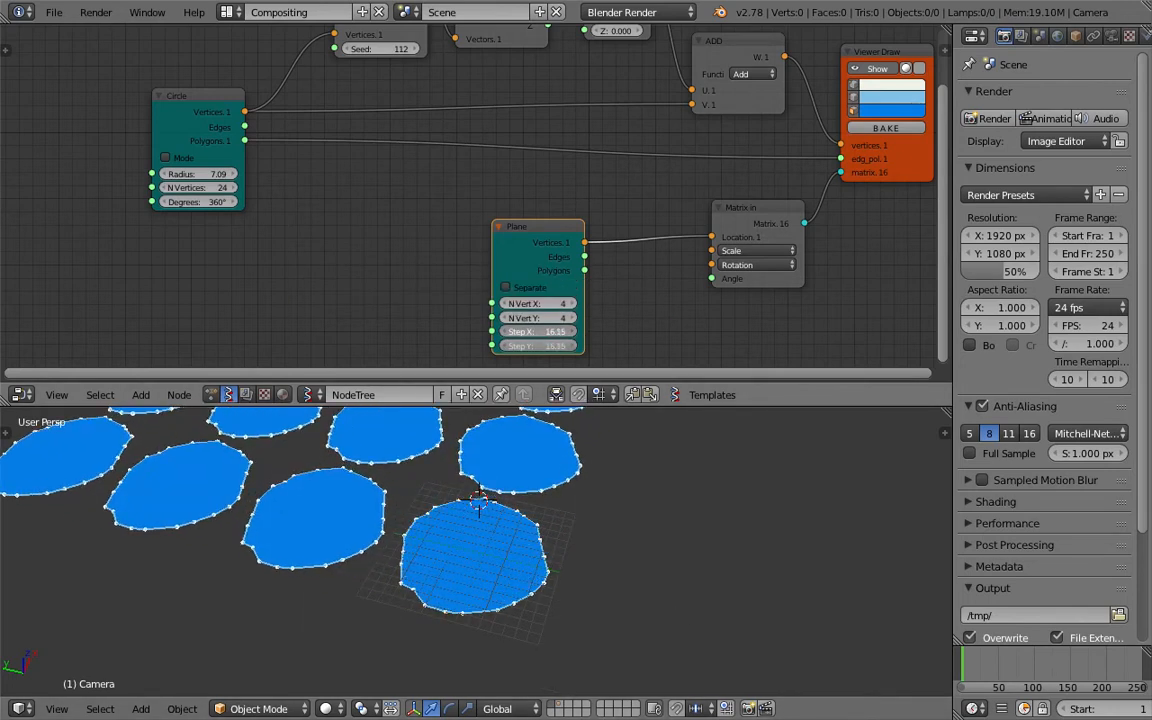
scroll(563, 489, "down", 3)
middle_click_drag(563, 489, 570, 557, "shift")
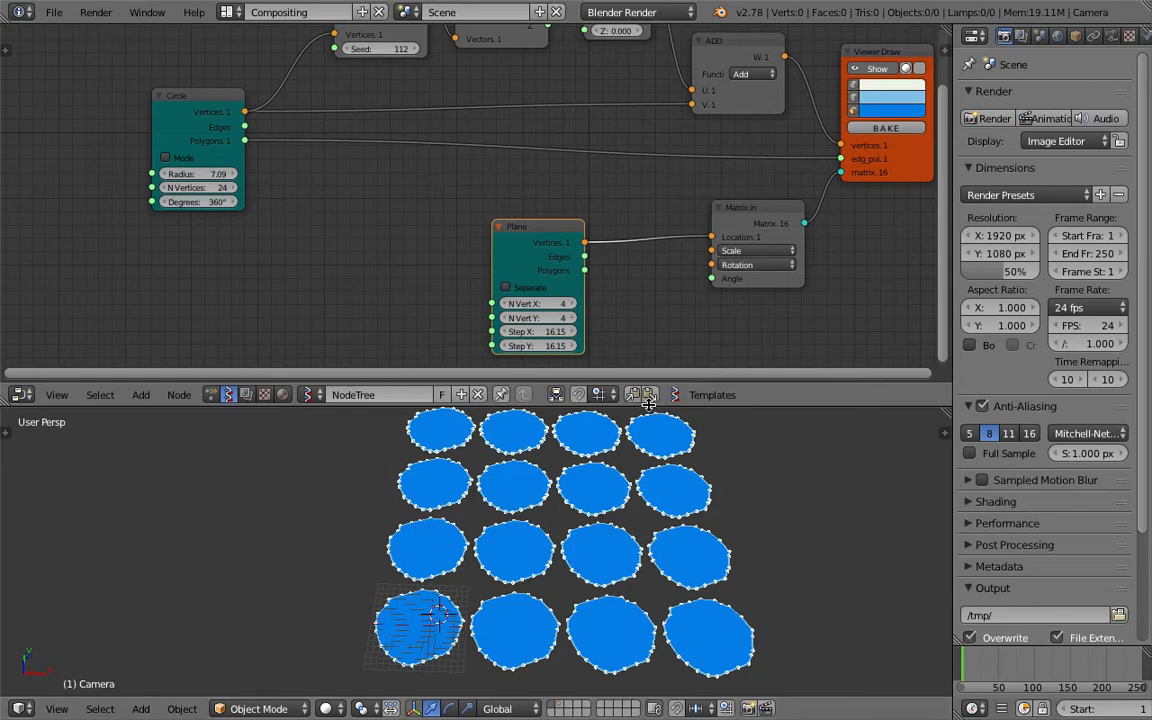
Enlarge the 3D view and frame the whole grid of deformed circles in it
left_click_drag(649, 403, 649, 342)
middle_click_drag(737, 521, 657, 496, "shift")
middle_click_drag(749, 486, 712, 522, "shift")
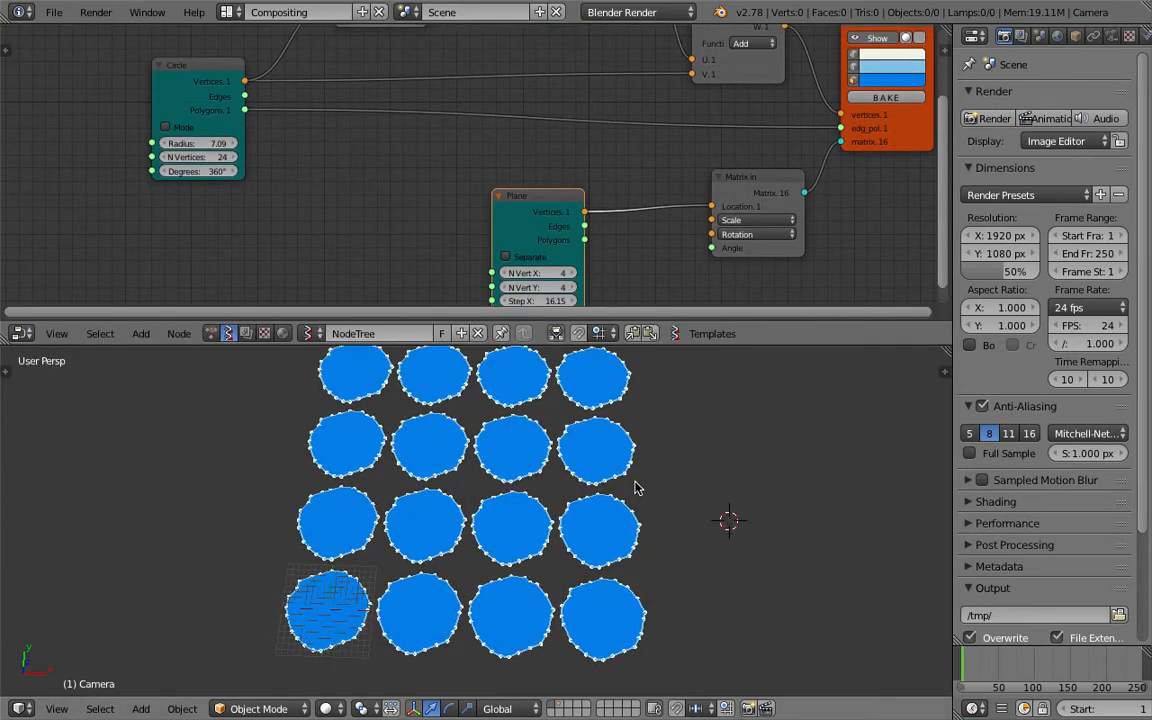
scroll(636, 488, "down", 1)
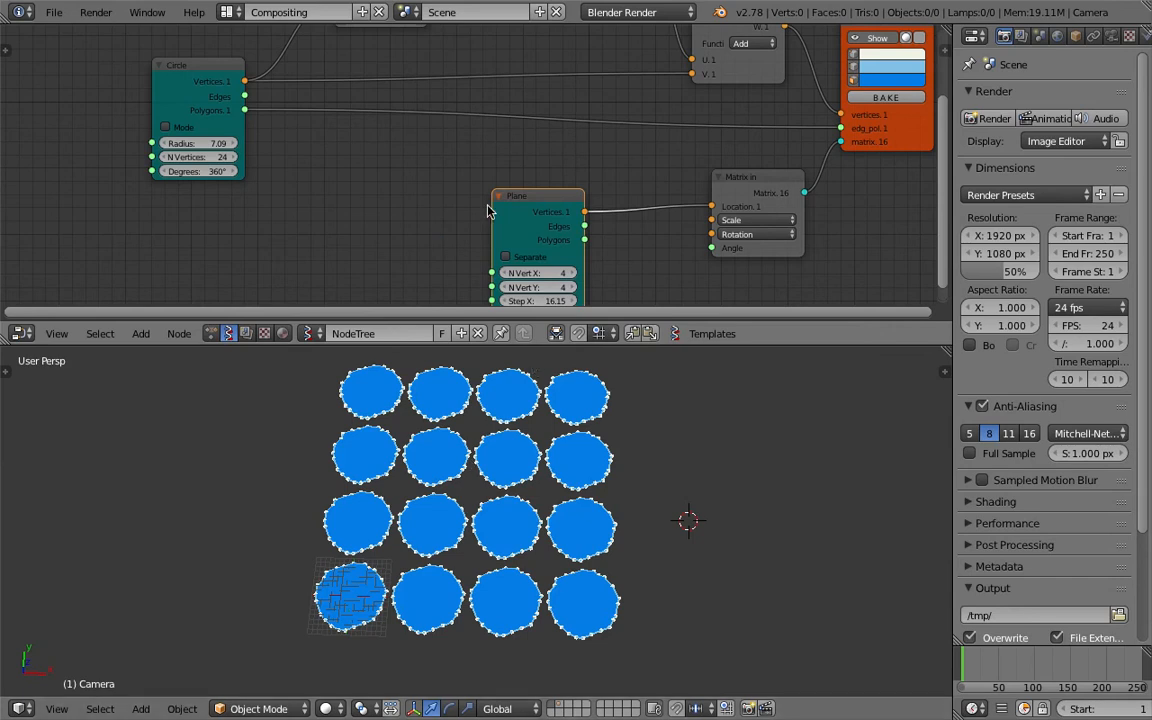
Reduce the Circle's radius to 6.85
middle_click_drag(487, 204, 469, 242)
middle_click_drag(312, 174, 314, 204)
mouse_move(184, 206)
left_mouse_down()
mouse_move(215, 206)
mouse_move(180, 206)
left_mouse_up()
middle_click_drag(311, 146, 337, 202)
scroll(349, 142, "up", 1)
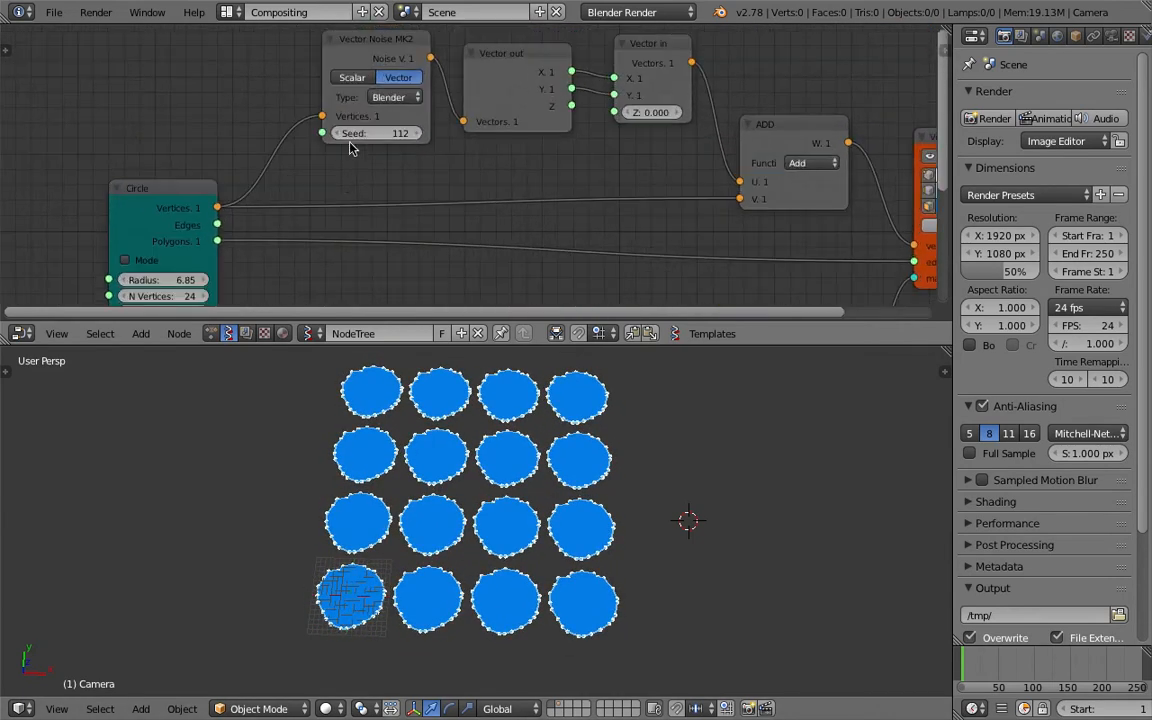
Shift the Vector Noise node slightly and save over vector_noiseMK2_circle_demo_001.blend
left_click_drag(338, 62, 323, 73)
scroll(324, 77, "up", 3)
scroll(372, 172, "up", 2)
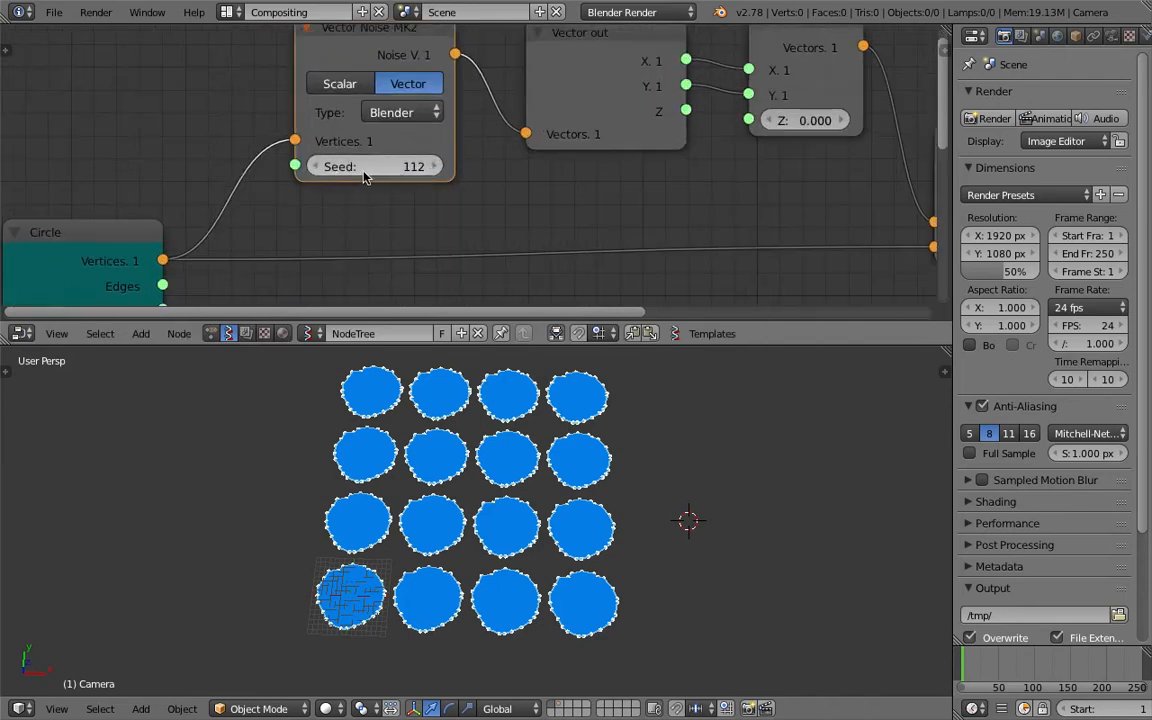
middle_click_drag(348, 173, 430, 192)
scroll(464, 190, "down", 3)
key("ctrl+s")
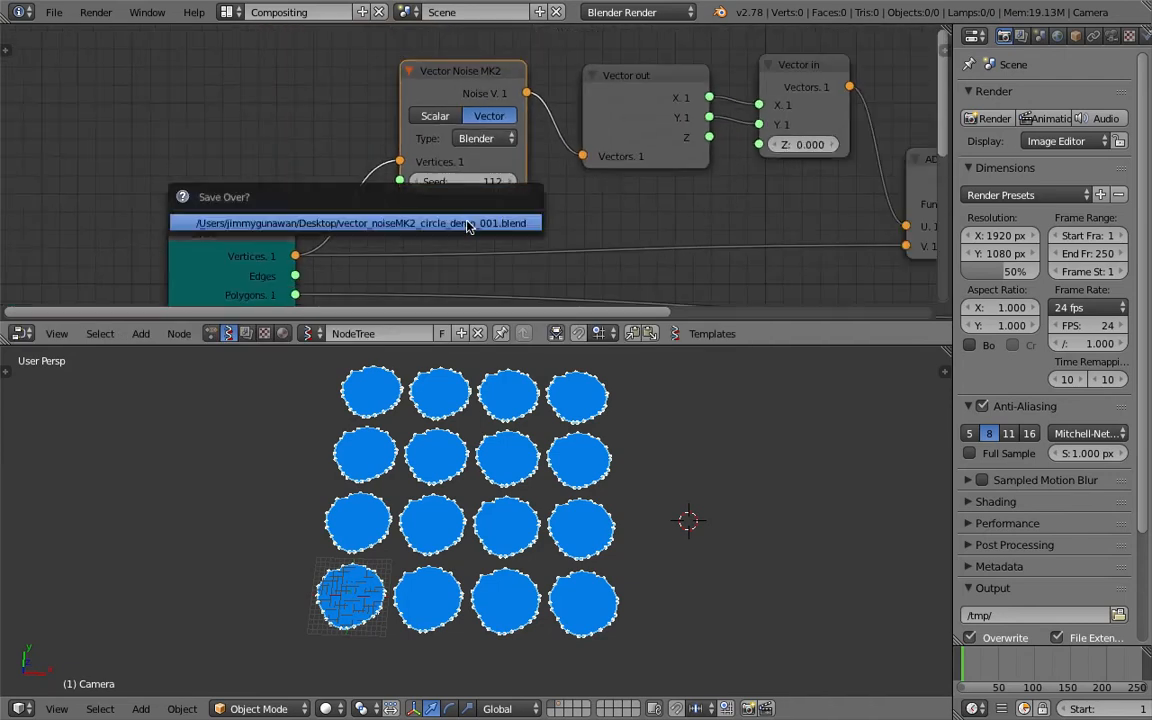
left_click(470, 226)
Add a Range Int node above the Circle, beside the Vector Noise node
key("shift+a")
left_click(225, 108)
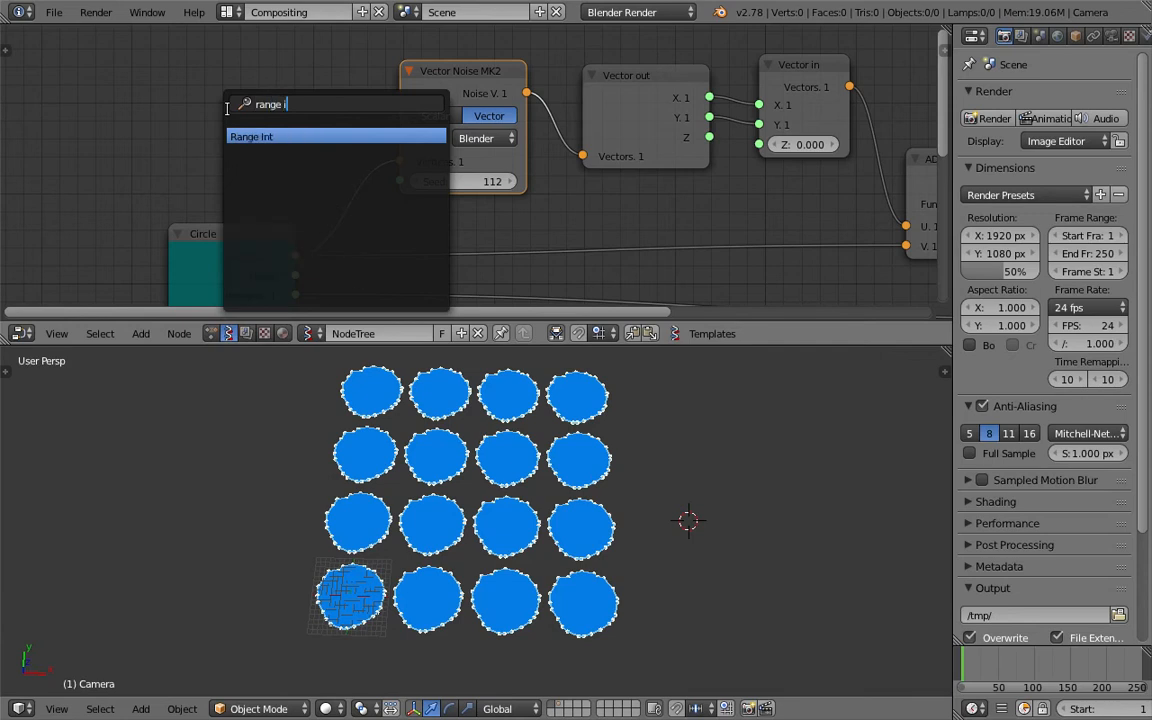
type("range i")
key("Return")
left_click(232, 107)
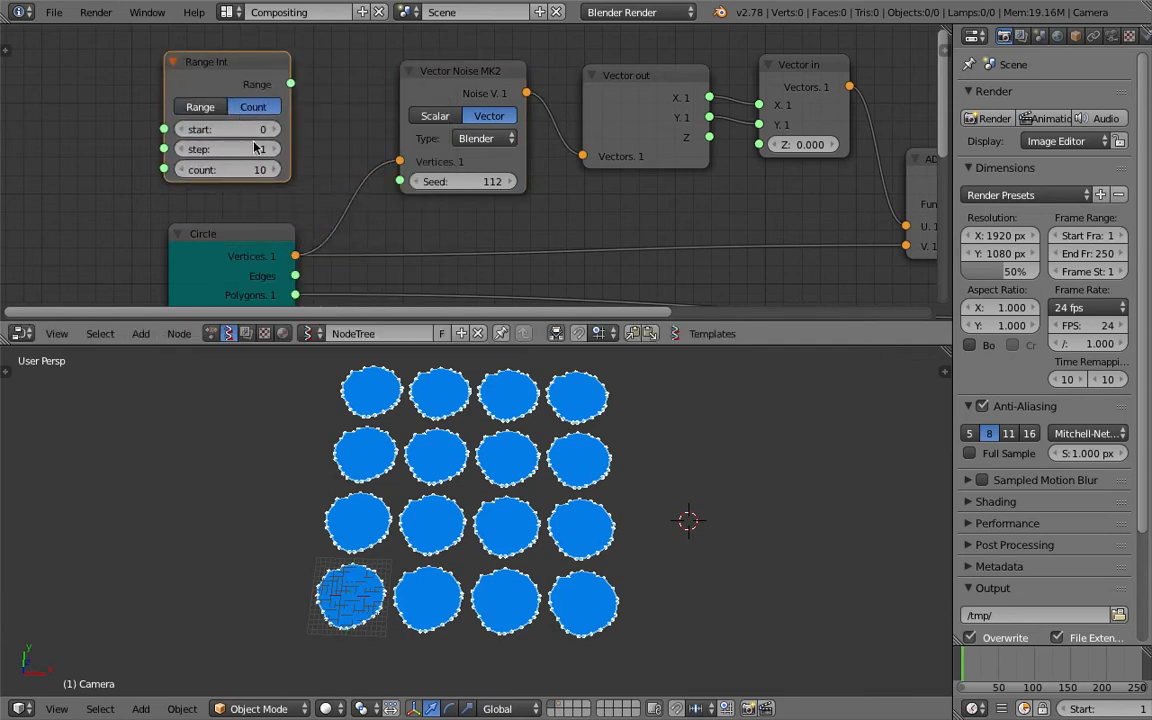
scroll(483, 267, "down", 1)
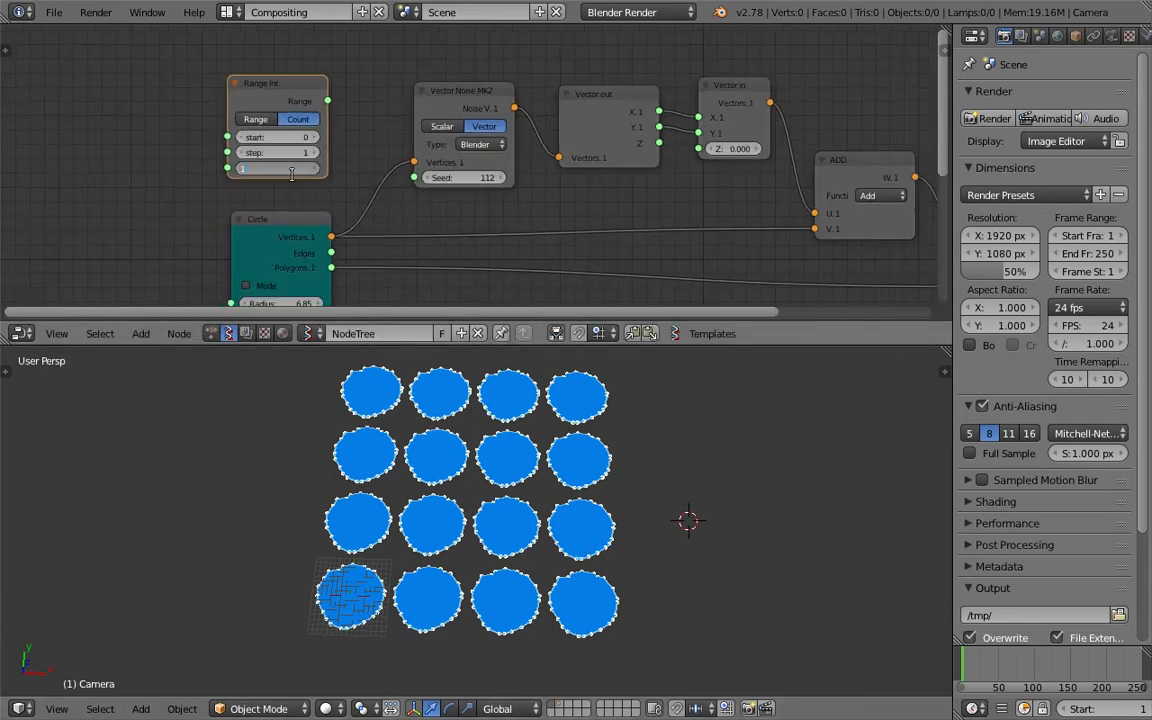
Set the Range Int's count to 16, link its Range output to the Vector Noise seed, and save over the file
left_click_drag(327, 101, 368, 133)
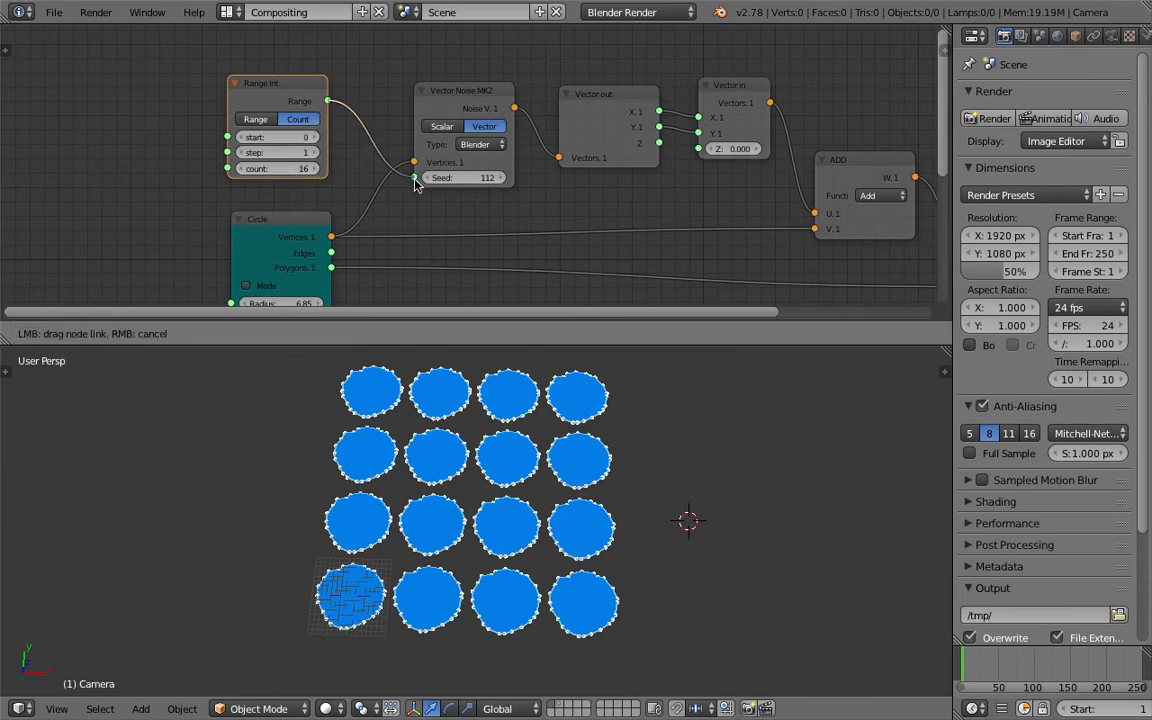
left_click_drag(415, 185, 414, 178)
scroll(439, 195, "down", 4)
middle_click_drag(485, 204, 396, 157)
key("ctrl+s")
left_click(396, 158)
Move the Viewer Draw node farther right of the ADD node, raise ADD beside Vector in, and save the file
middle_click_drag(617, 198, 537, 197)
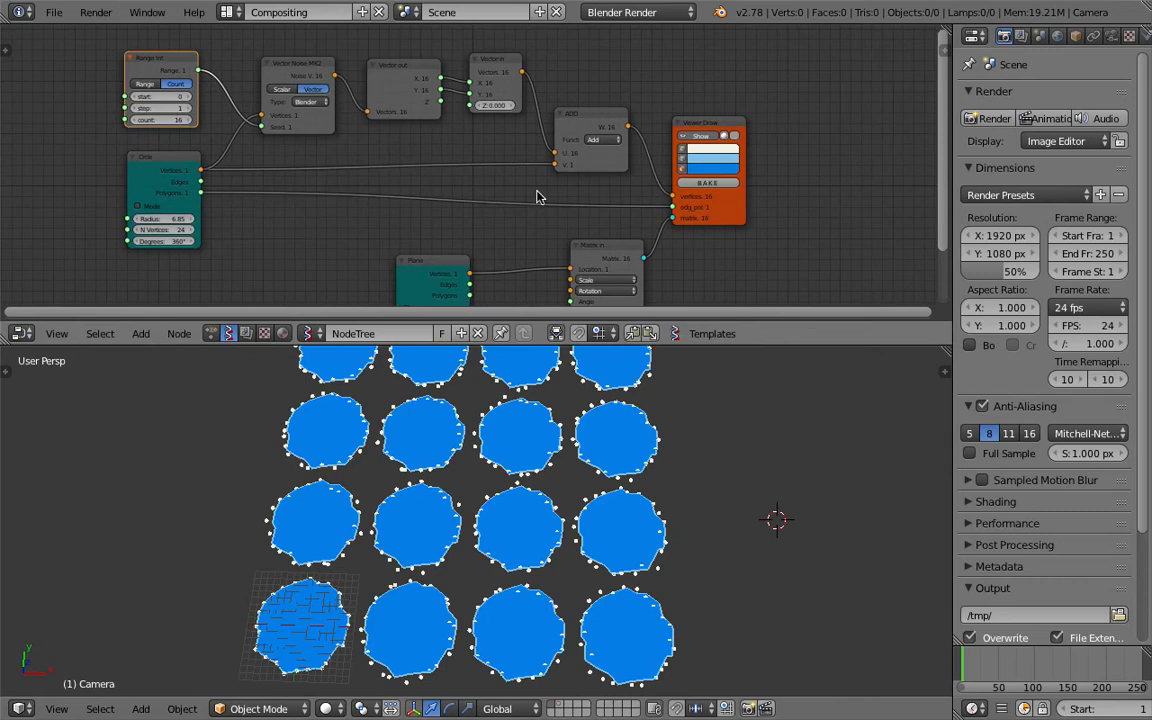
left_click_drag(695, 136, 785, 132)
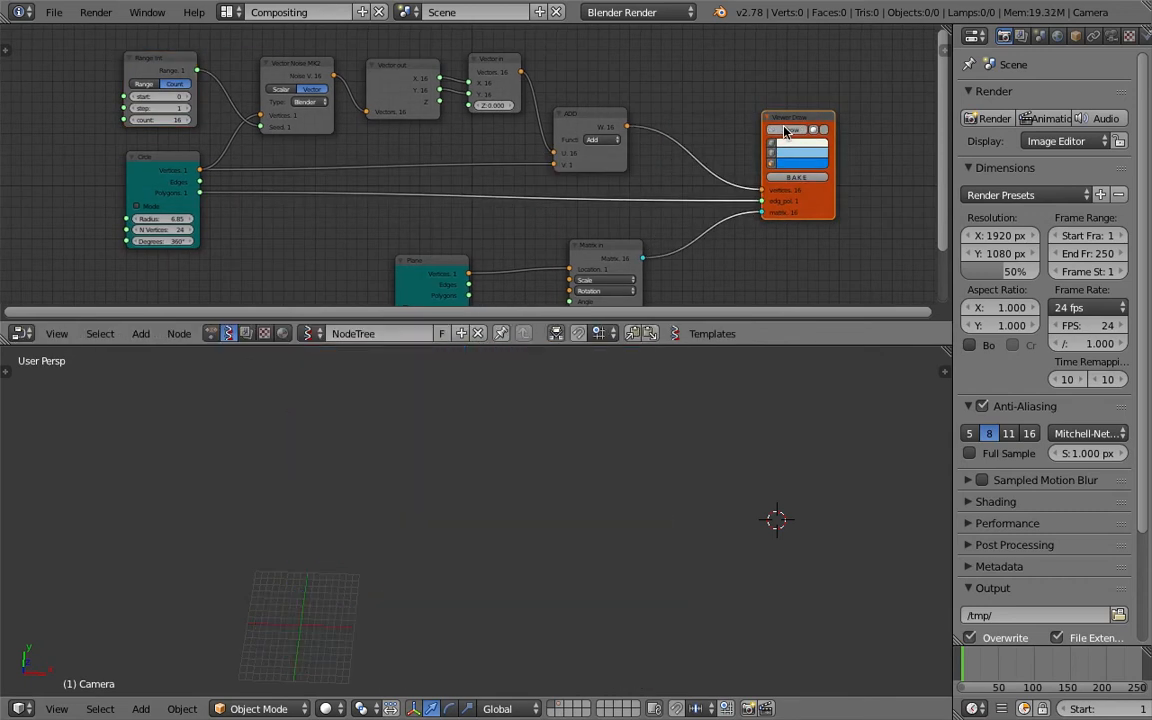
key("ctrl+s")
left_click(604, 464)
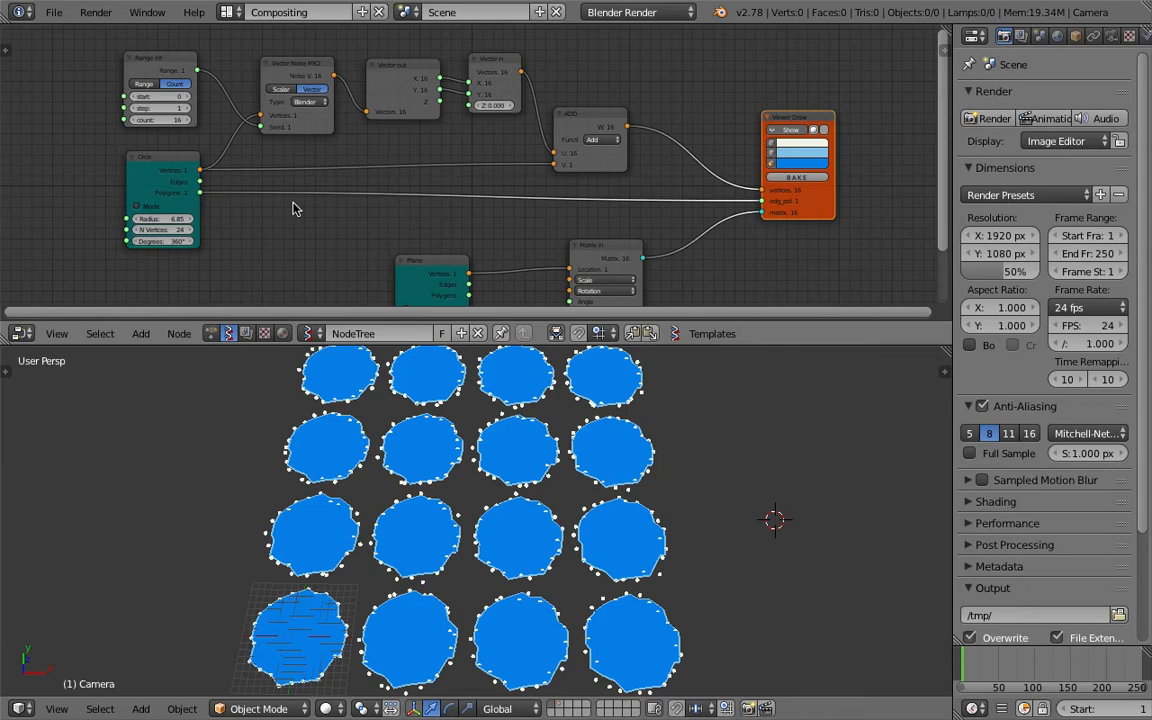
left_click_drag(602, 119, 620, 72)
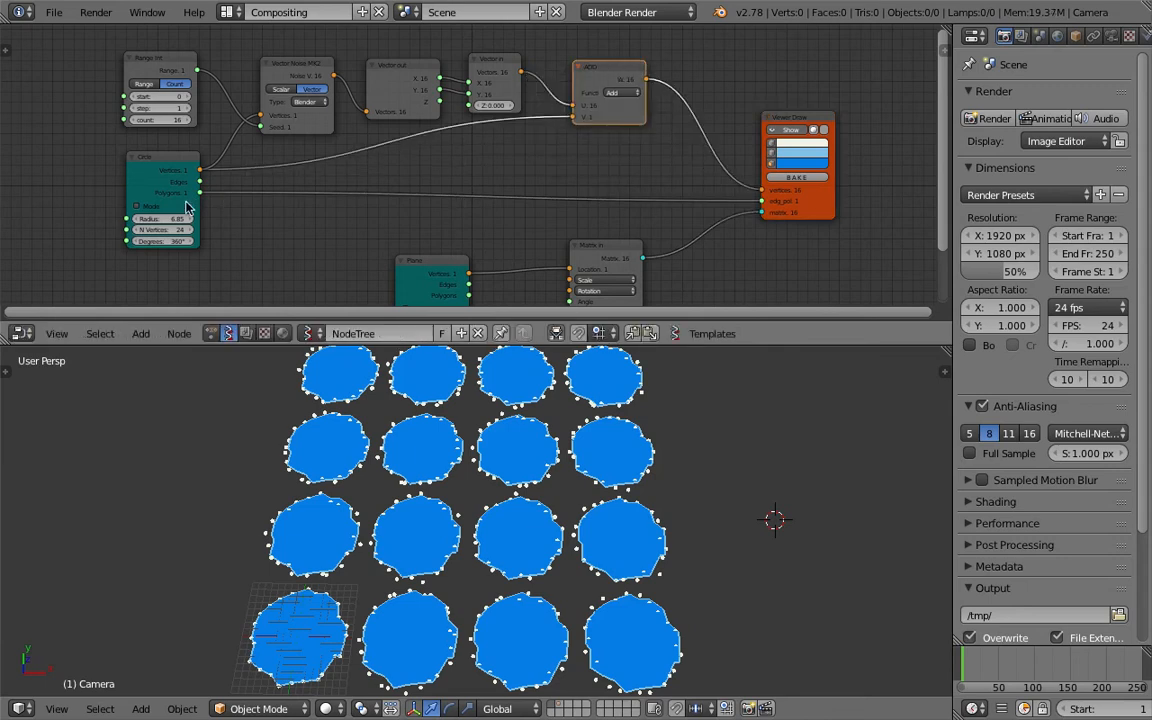
Insert a List Repeater node into the link from the Circle's polygons to Viewer Draw, with its number set to 16
scroll(168, 203, "up", 1)
key("alt+space")
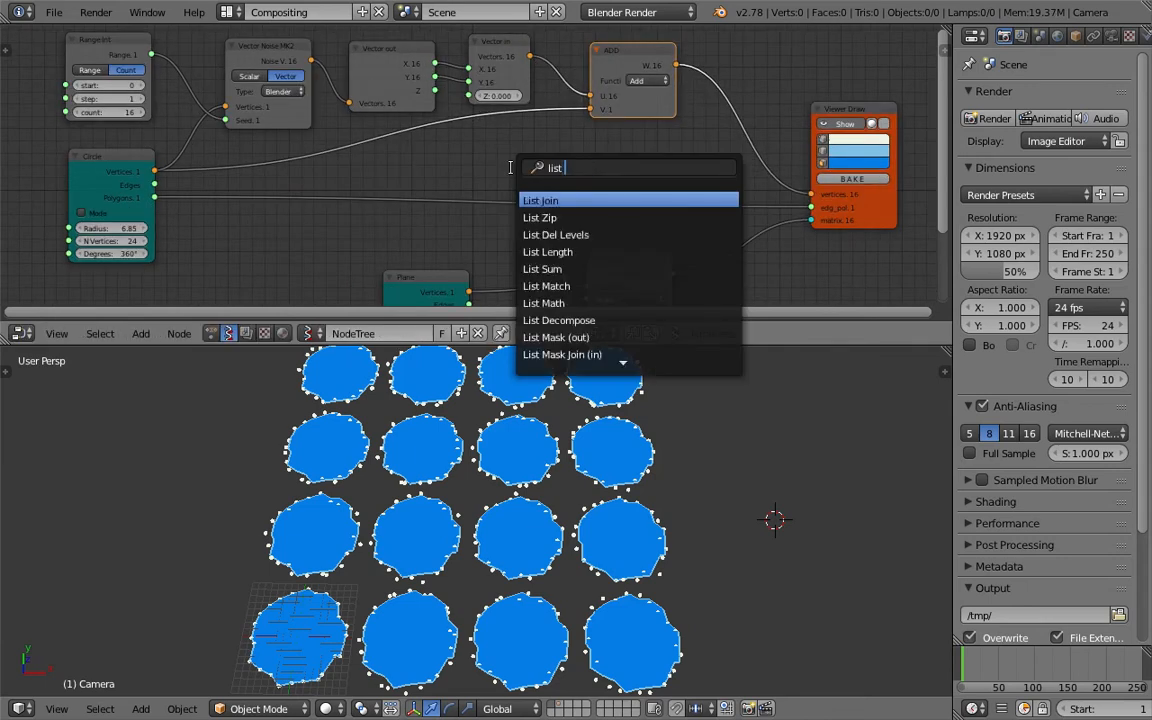
key("Return")
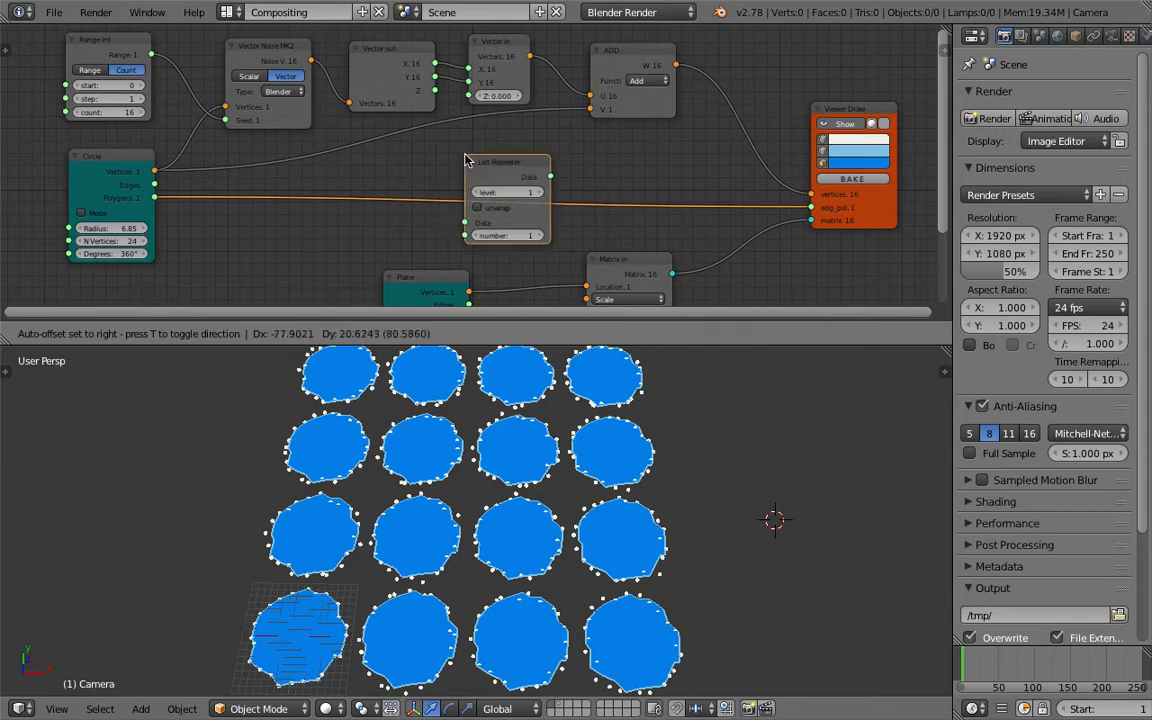
left_click(467, 160)
type("6")
key("Return")
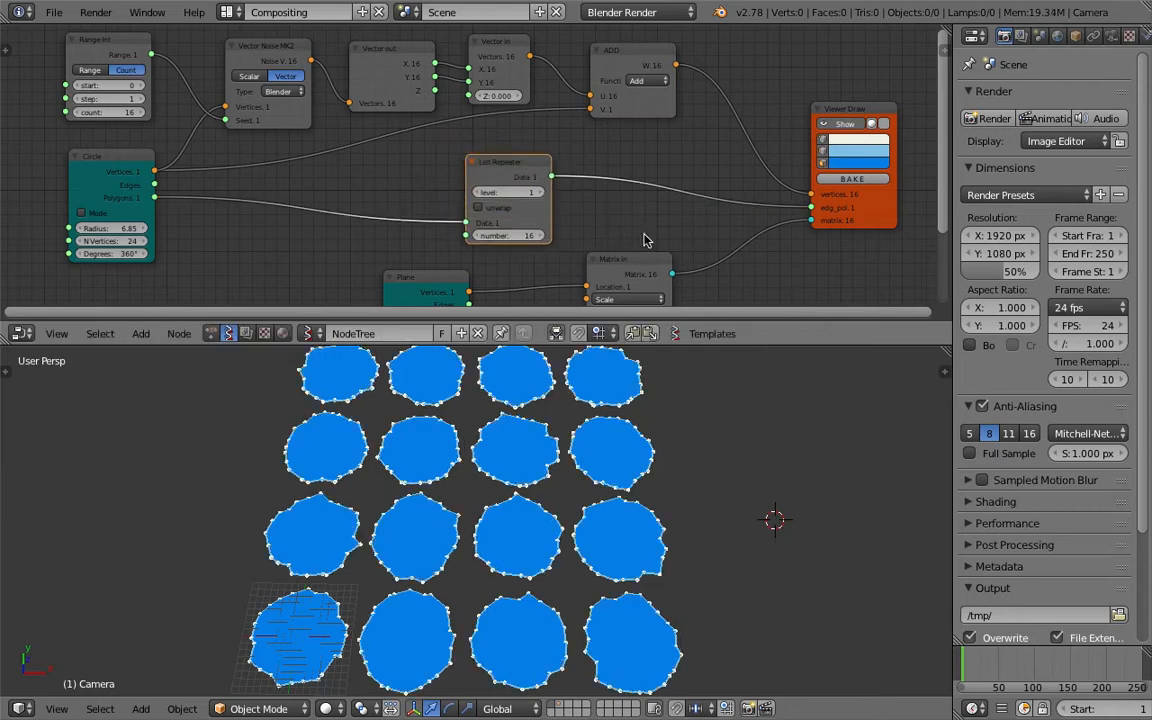
middle_click_drag(604, 239, 633, 218)
middle_click_drag(668, 568, 673, 595)
scroll(669, 578, "down", 1)
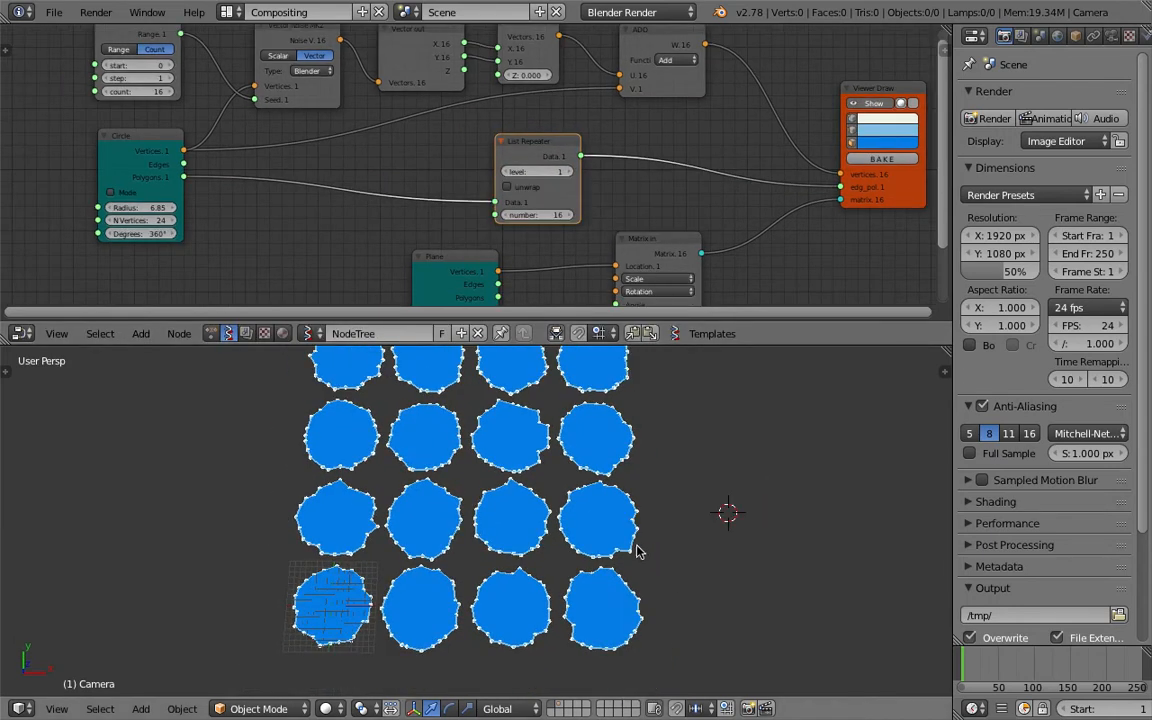
Add an Int node to the left of the Circle node
left_click_drag(141, 220, 168, 229)
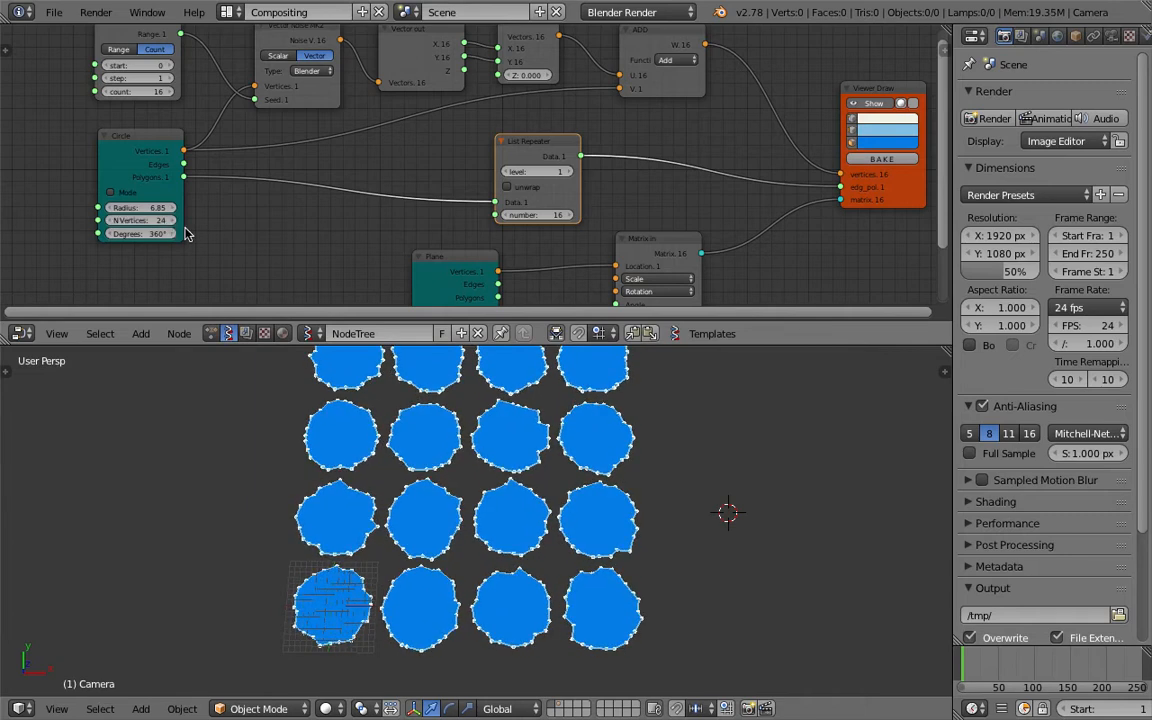
scroll(368, 229, "down", 1)
middle_click_drag(368, 229, 470, 175)
key("shift+a")
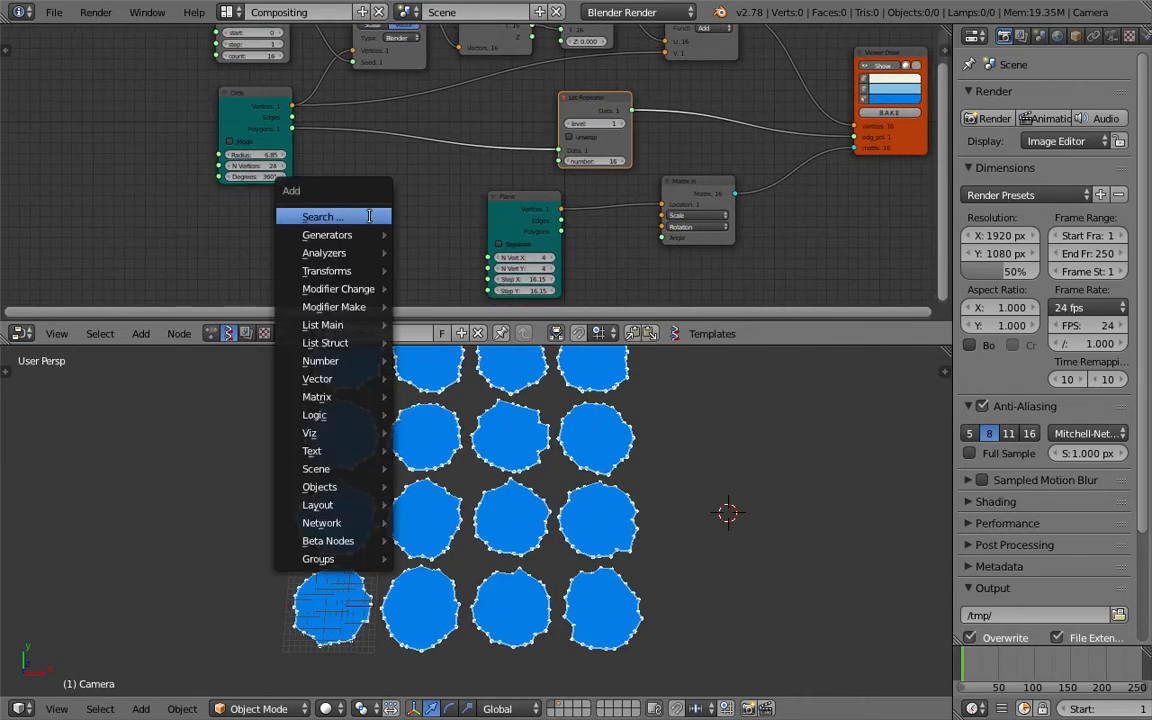
left_click(369, 216)
type("int")
key("Down")
key("Down")
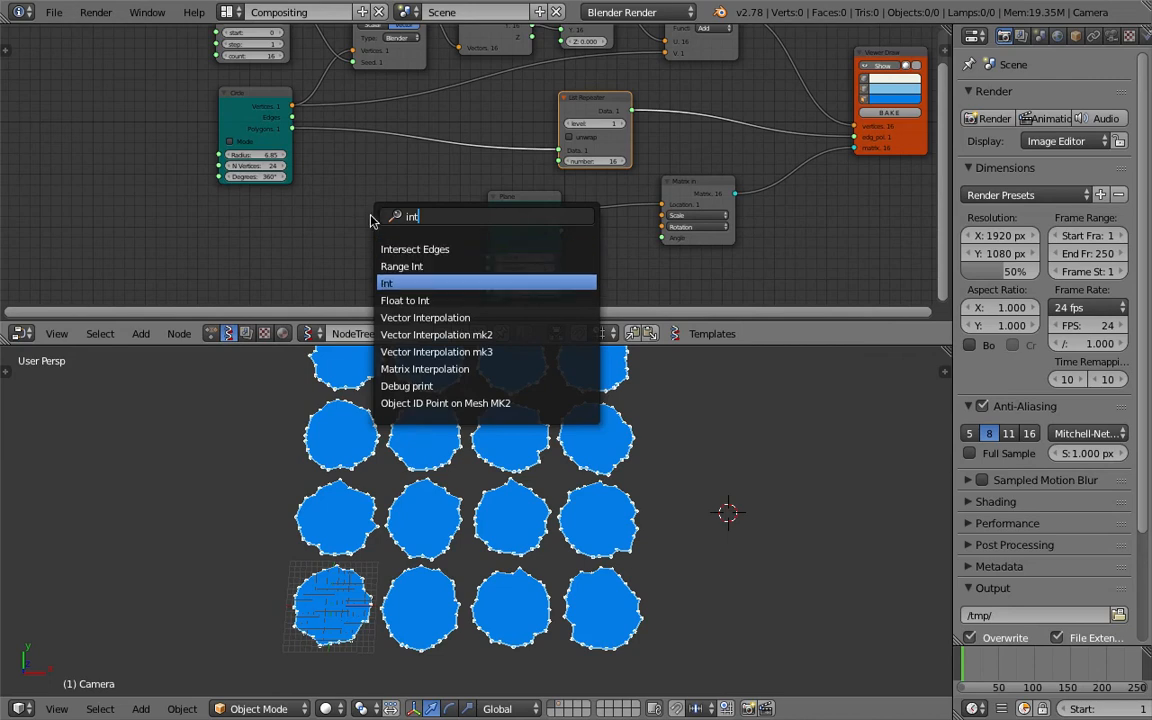
key("Return")
left_click(118, 227)
Link the Int node to the Range Int's count and the List Repeater's number, and set its value to 16
middle_click_drag(164, 208, 174, 262)
key("g")
left_click(185, 225)
mouse_move(180, 272)
left_mouse_down()
mouse_move(262, 104)
mouse_move(196, 267)
left_mouse_up()
left_click_drag(607, 213, 607, 213)
middle_click_drag(607, 213, 627, 187)
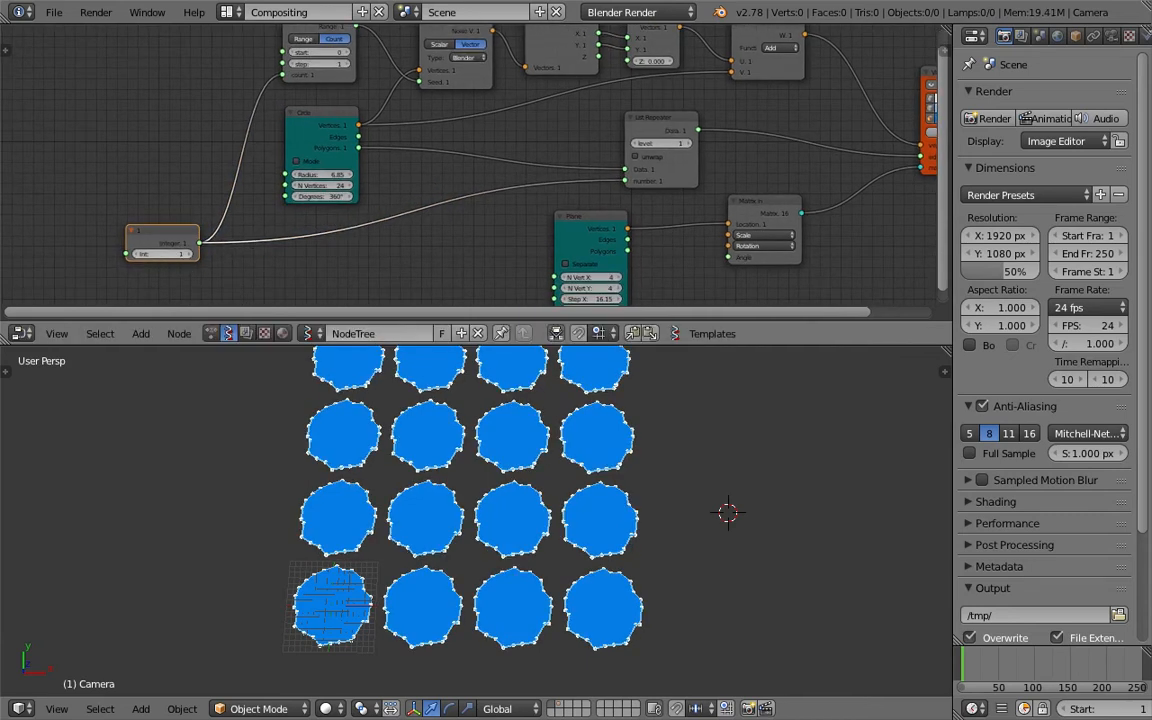
type("16")
key("Return")
Move the Int node farther left of the Circle and save over vector_noiseMK2_circle_demo_001.blend
middle_click_drag(262, 252, 270, 250)
left_click_drag(198, 232, 124, 210)
key("ctrl+s")
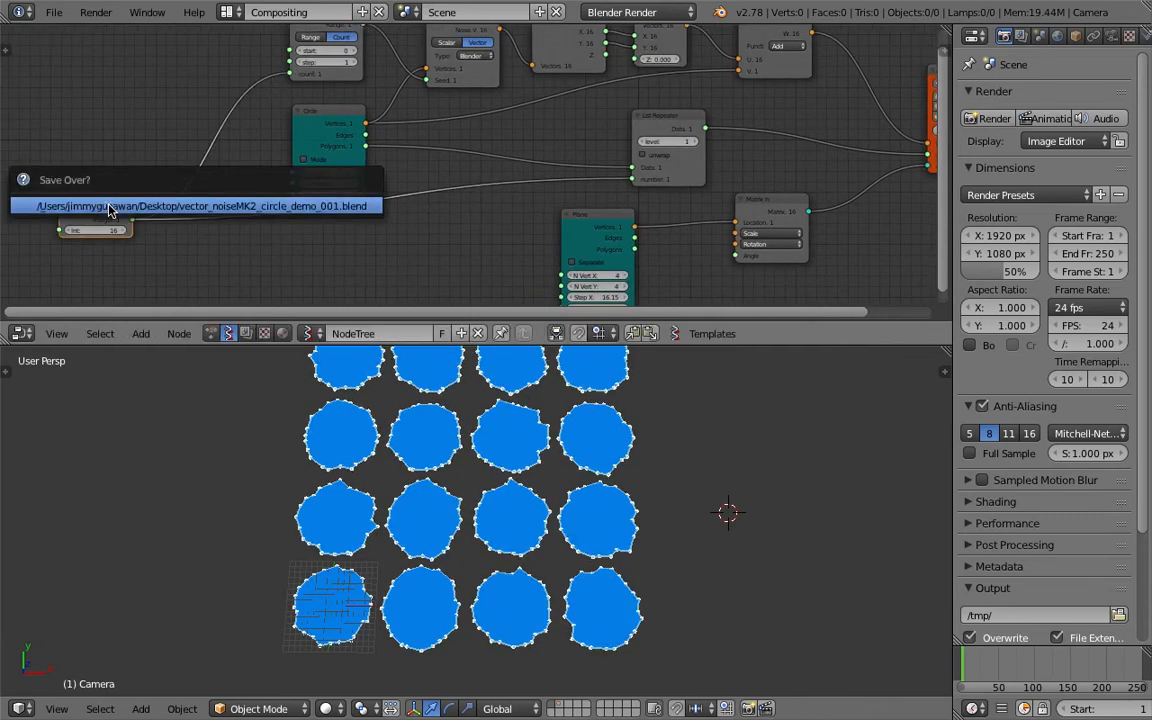
left_click(108, 206)
Examine the Plane node's X and Y vertex counts and step values up close
middle_click_drag(156, 234, 197, 205)
middle_click_drag(553, 264, 453, 208)
scroll(530, 190, "up", 6)
left_click(563, 159)
scroll(565, 162, "up", 3)
middle_click_drag(571, 167, 439, 124)
scroll(500, 170, "up", 2)
scroll(540, 185, "down", 5)
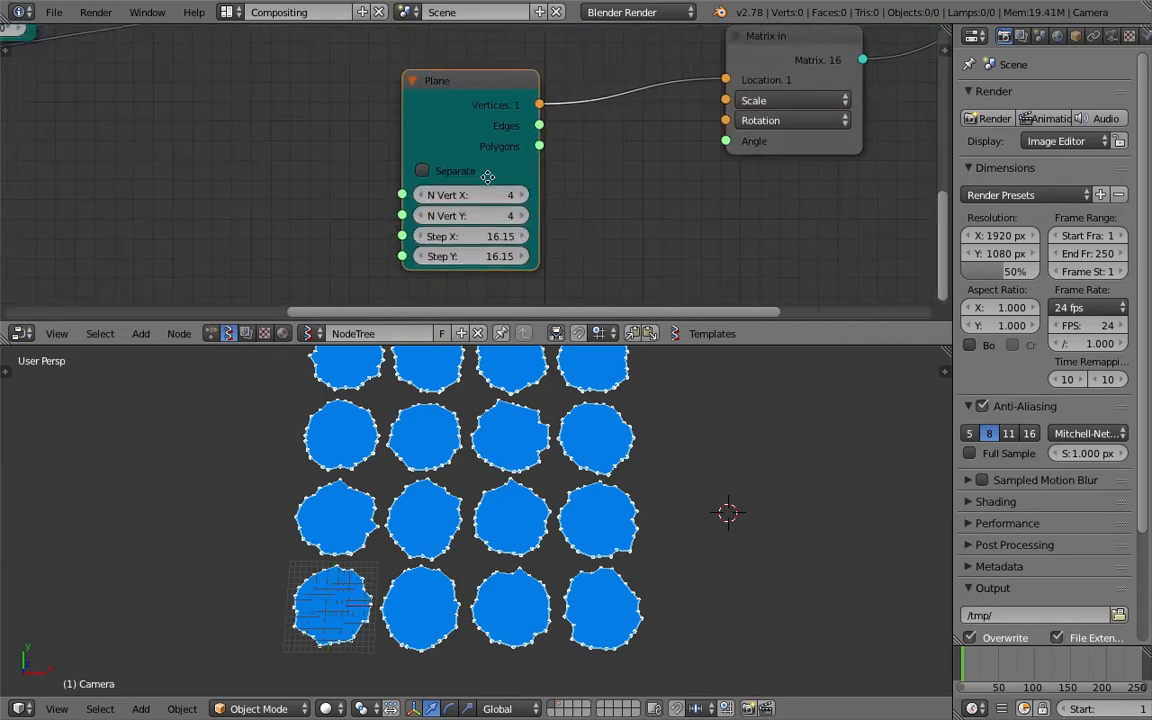
Move the Plane node close beside Matrix in, shift Matrix in slightly, and save the file
scroll(490, 145, "up", 1)
left_click_drag(489, 139, 579, 133)
middle_click_drag(650, 115, 561, 193)
left_click_drag(561, 191, 665, 167)
left_click_drag(476, 198, 590, 155)
left_click_drag(812, 122, 841, 89)
middle_click_drag(787, 136, 777, 160)
key("ctrl+s")
left_click(658, 442)
Raise the Vector in and Vector out nodes slightly above their neighbours and save the file
scroll(414, 243, "down", 1)
middle_click_drag(376, 130, 354, 175)
left_click_drag(415, 159, 392, 152)
middle_click_drag(397, 108, 526, 157)
left_click_drag(540, 109, 540, 99)
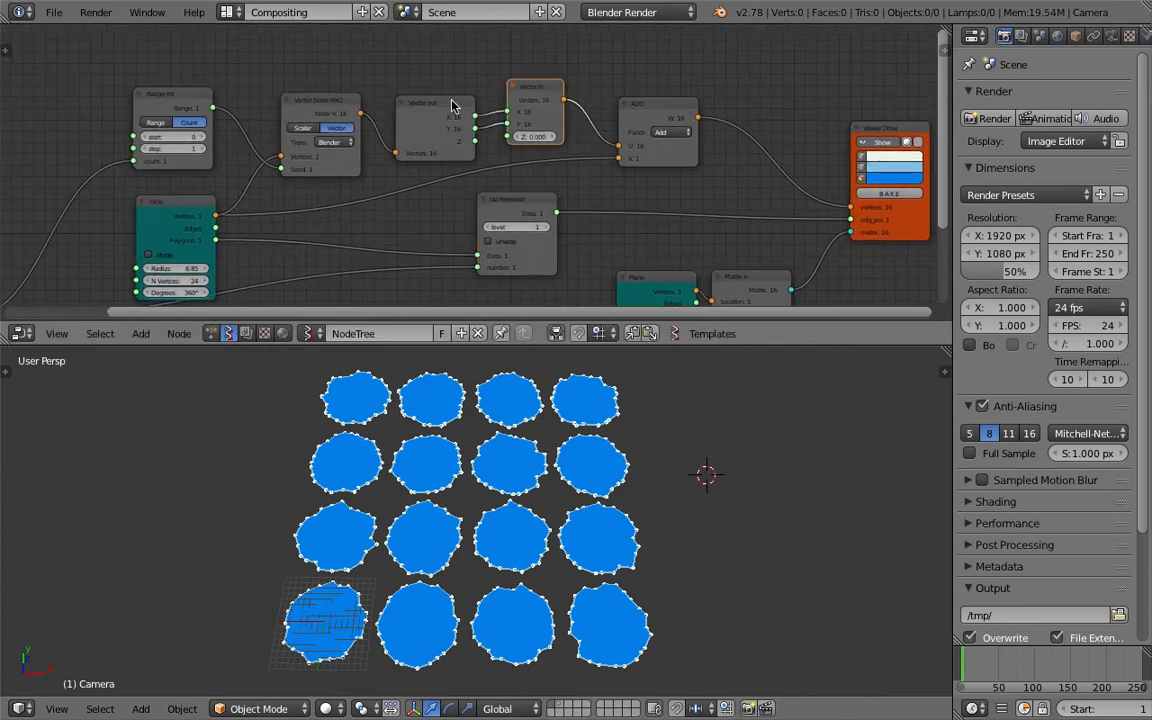
left_click_drag(452, 103, 444, 71)
key("ctrl+s")
left_click(437, 76)
middle_click_drag(84, 27, 117, 41)
left_click(54, 12)
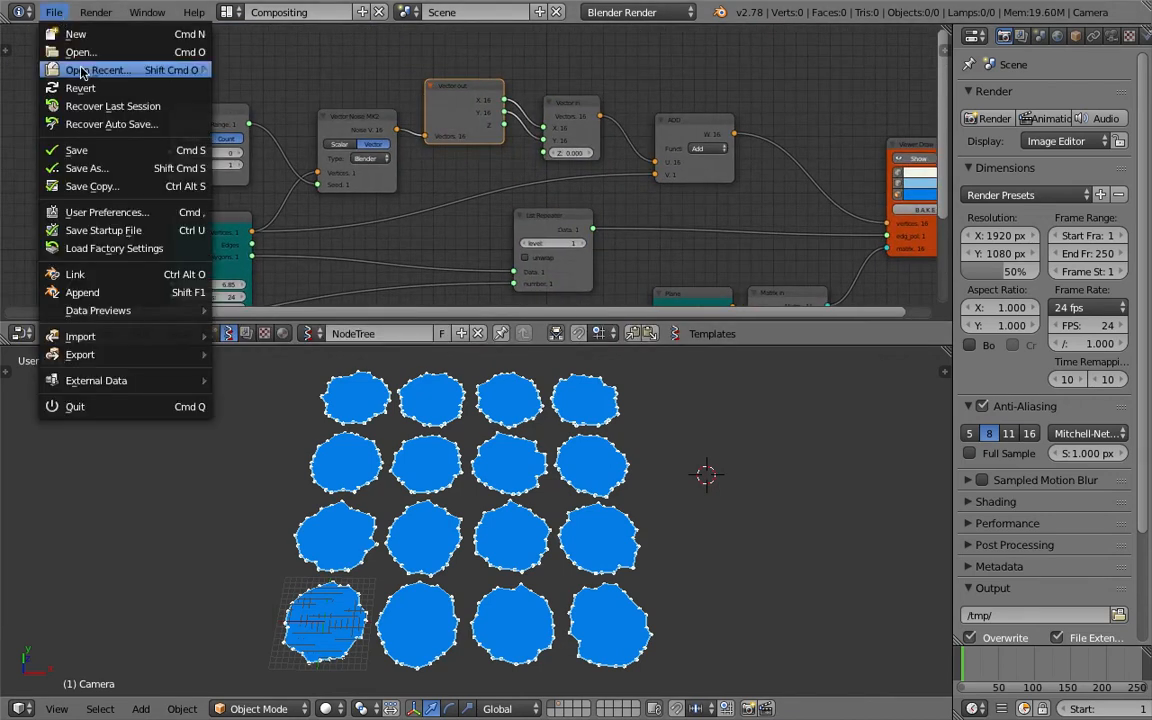
left_click(108, 151)
left_click(1085, 60)
Tilt the 3D view over the circle grid and make the node editor taller
middle_click_drag(707, 473, 558, 524)
middle_click_drag(678, 518, 581, 509)
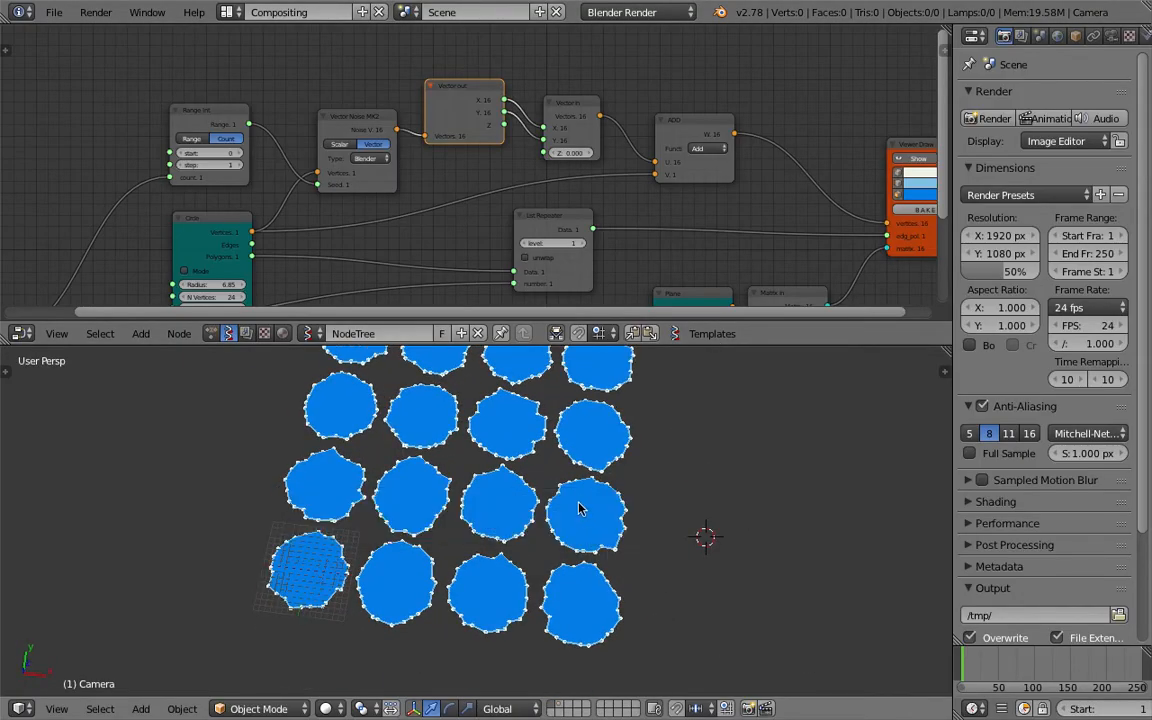
scroll(545, 265, "down", 1)
left_click_drag(557, 342, 557, 396)
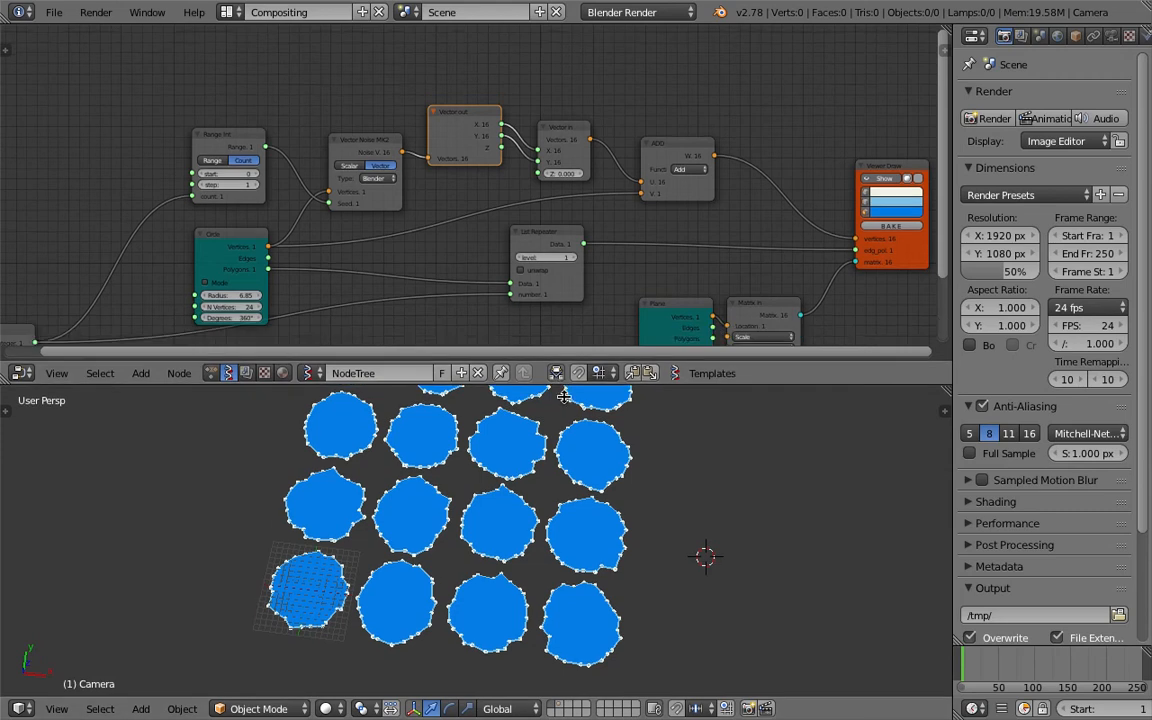
Sketch a circle plus a jagged bolt equalling a deformed circle, and below it a circle with arrows, and save the file
middle_click_drag(586, 470, 586, 501)
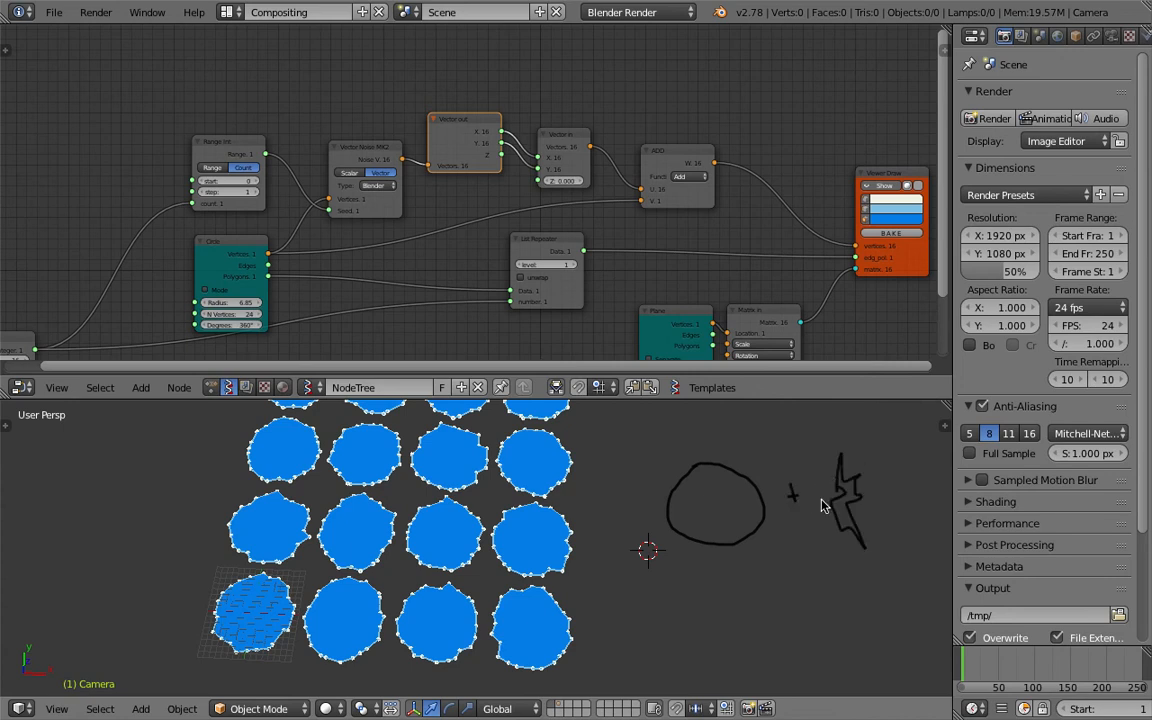
middle_click_drag(890, 492, 787, 495, "shift")
key("d")
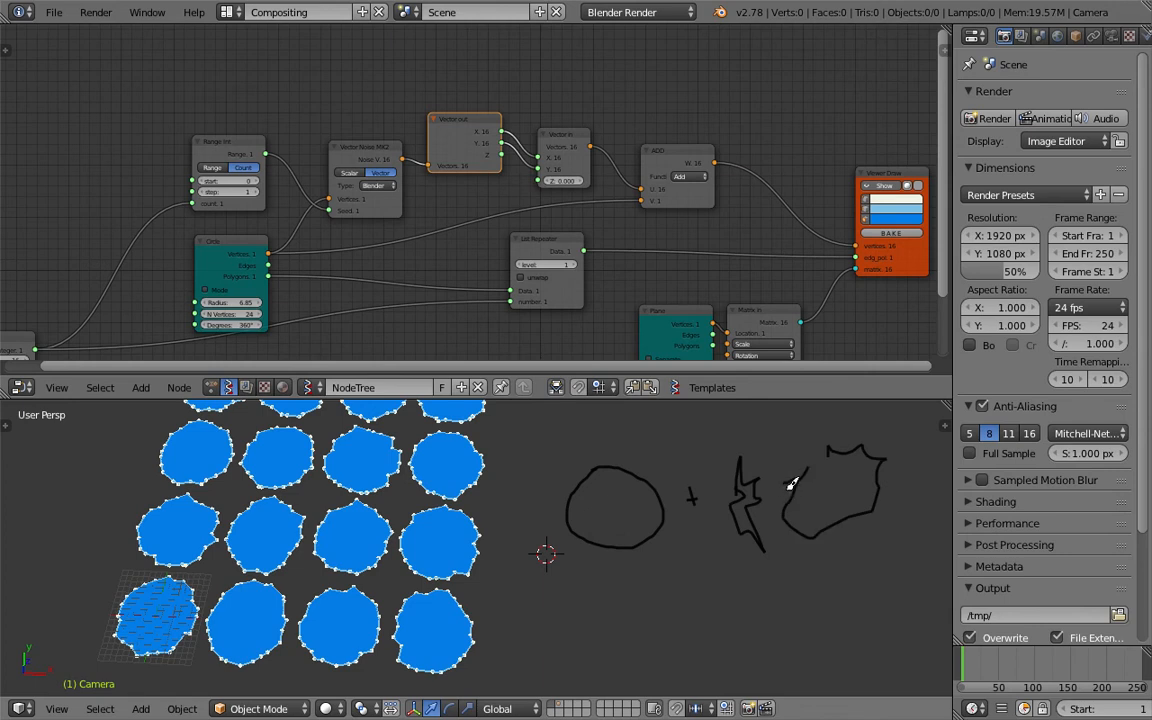
middle_click_drag(622, 600, 661, 558, "shift")
left_click_drag(605, 577, 588, 614)
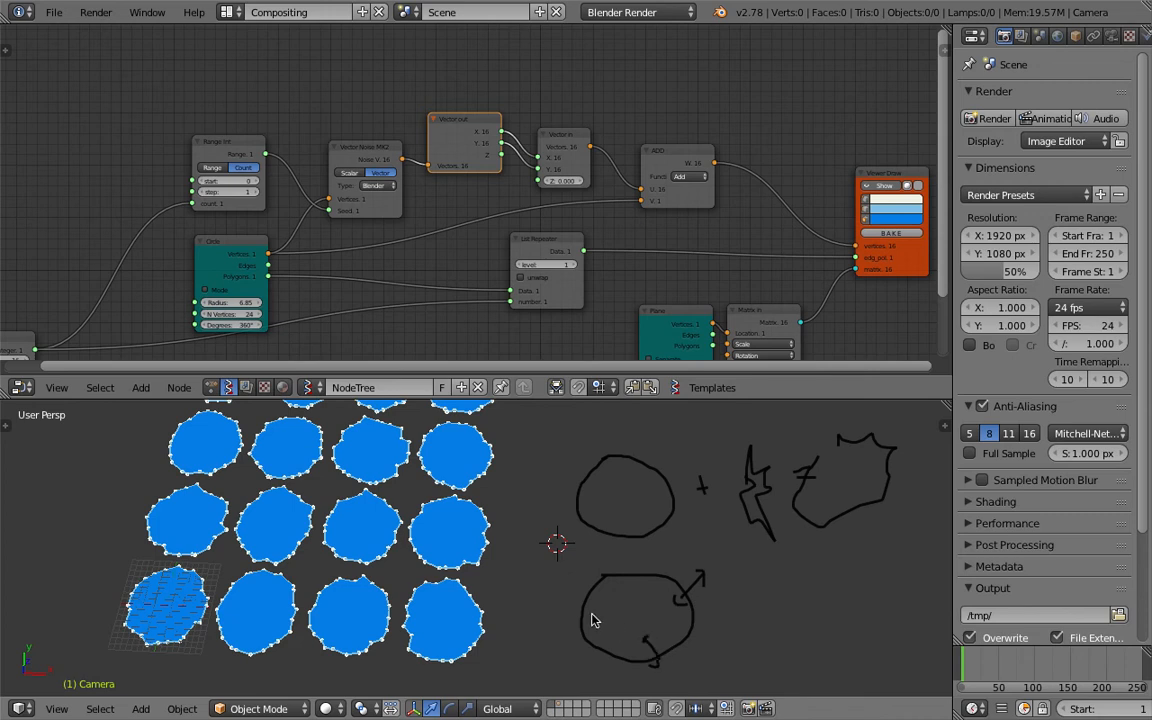
scroll(597, 620, "down", 2)
key("ctrl+s")
key("Return")
Spread out the nodes around the Circle and Vector Noise in the resized node editor, and save the file
middle_click_drag(365, 150, 415, 117)
middle_click_drag(268, 125, 342, 89)
left_click_drag(432, 400, 431, 414)
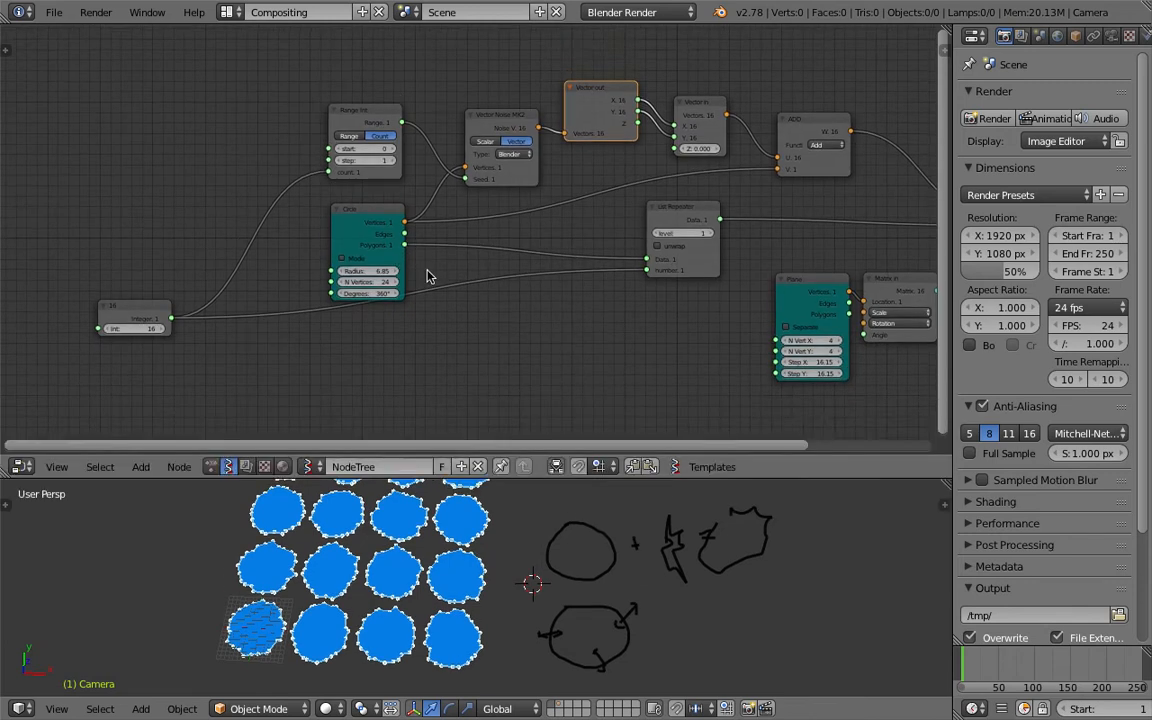
scroll(425, 262, "up", 2)
left_click_drag(374, 206, 405, 172)
middle_click_drag(352, 102, 350, 154)
left_click_drag(350, 152, 280, 109)
left_click_drag(450, 142, 391, 87)
left_click_drag(585, 110, 526, 82)
key("ctrl+s")
Move the noise, vector and ADD nodes upward, well clear of the Circle and List Repeater
left_click_drag(725, 136, 691, 81)
left_click_drag(547, 87, 566, 59)
middle_click_drag(544, 96, 537, 146)
middle_click_drag(772, 185, 659, 174)
left_click_drag(737, 196, 730, 99)
middle_click_drag(730, 99, 726, 167)
left_click_drag(726, 166, 722, 87)
left_click_drag(445, 160, 500, 90)
left_click_drag(575, 182, 607, 72)
left_click_drag(329, 198, 349, 170)
left_click_drag(452, 108, 464, 83)
Cut the links from Vector Noise to Vector out and from Vector in to ADD, repositioning ADD and Vector in
left_click_drag(415, 181, 418, 182, "ctrl")
left_click_drag(593, 94, 604, 74)
mouse_move(742, 94)
left_mouse_down()
mouse_move(743, 80)
mouse_move(673, 130)
left_mouse_up()
scroll(651, 169, "down", 1)
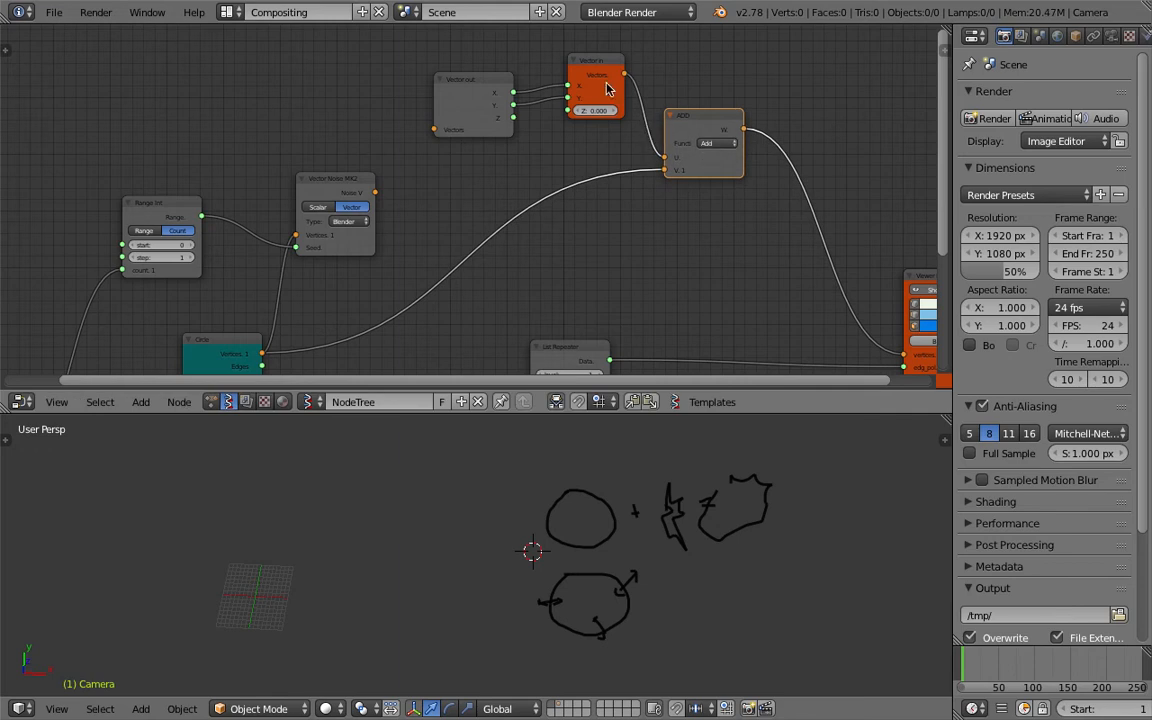
left_click_drag(597, 80, 568, 82)
right_click_drag(627, 103, 626, 106, "ctrl")
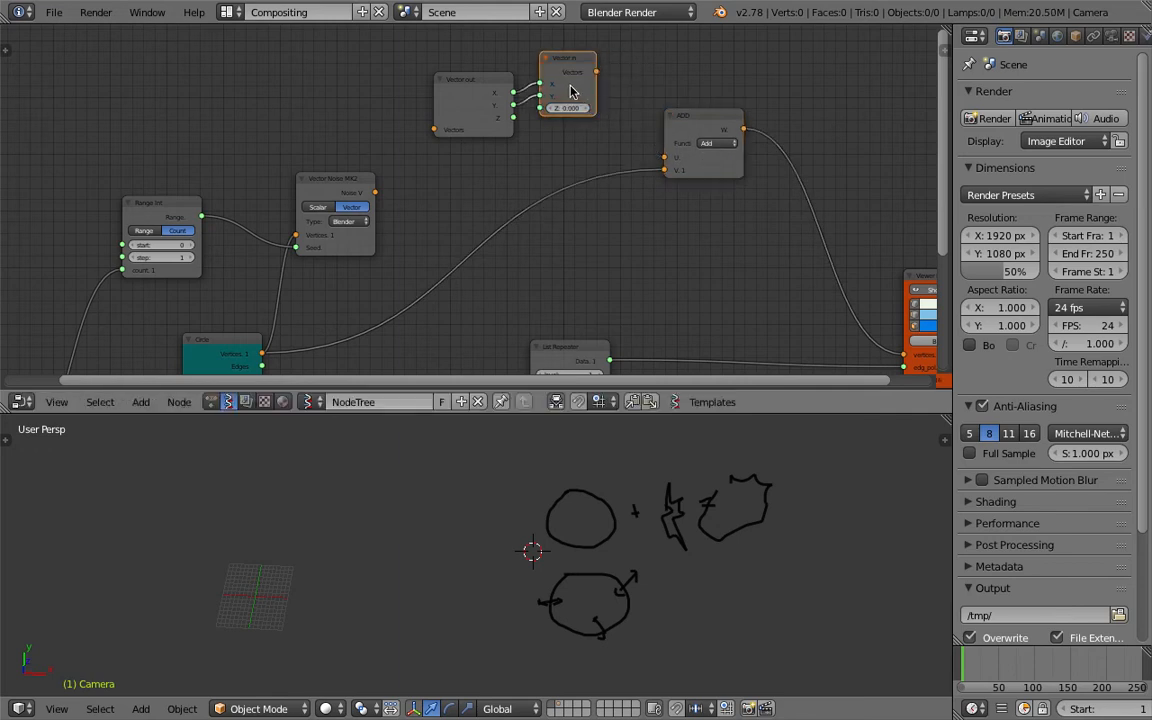
Delete the Vector in and Vector out nodes
key("x")
left_click(478, 87)
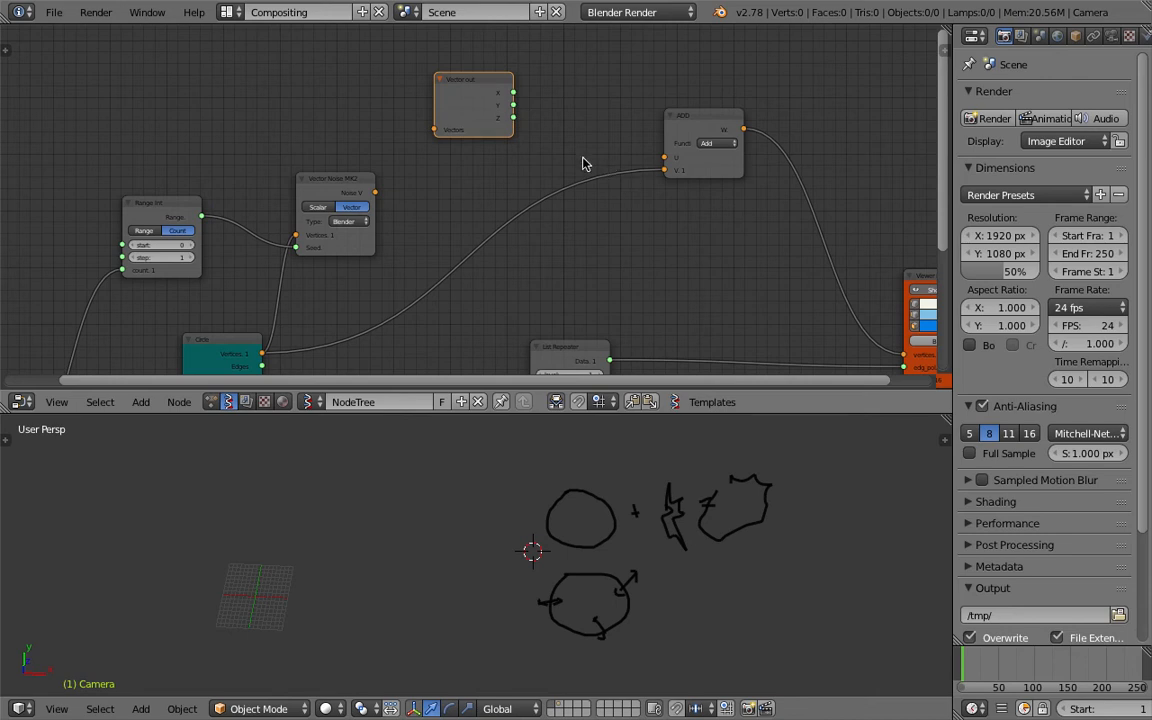
key("x")
Cut the link between the ADD node and Viewer Draw's vertices input
scroll(577, 170, "down", 4)
middle_click_drag(723, 221, 725, 185)
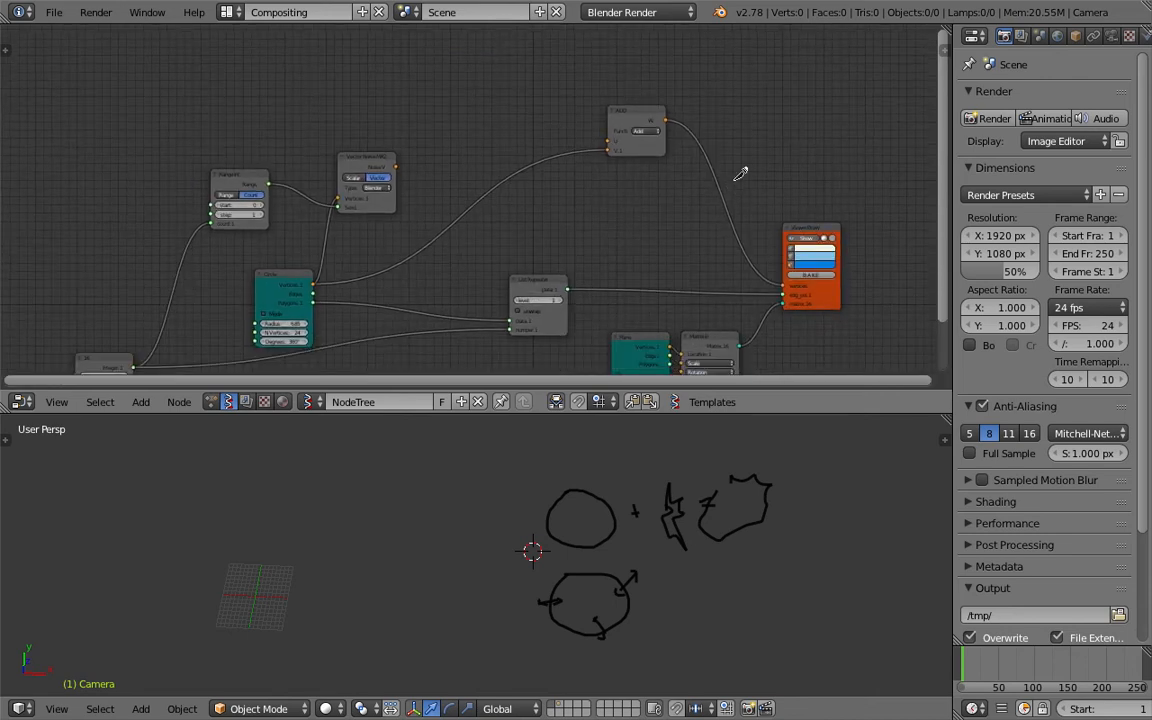
key("Home")
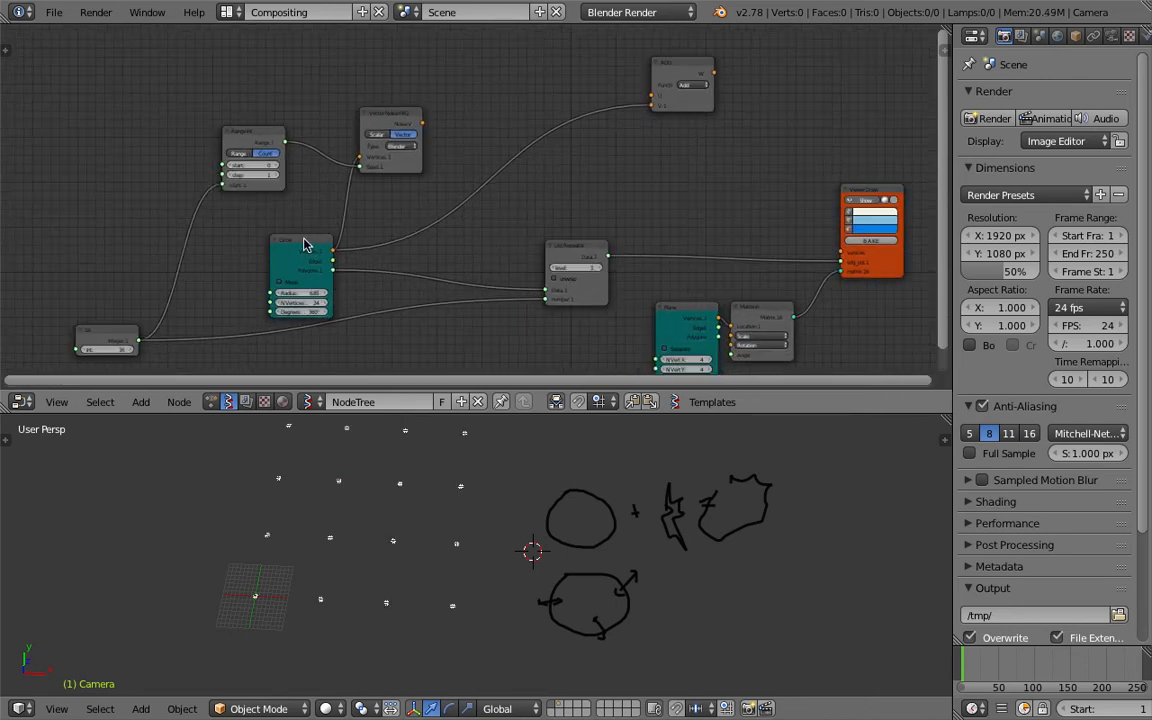
Reposition the Circle, Vector Noise and ADD nodes to leave a wide gap between Vector Noise and ADD
left_click_drag(304, 239, 298, 225)
scroll(410, 226, "up", 2)
left_click_drag(389, 98, 425, 81)
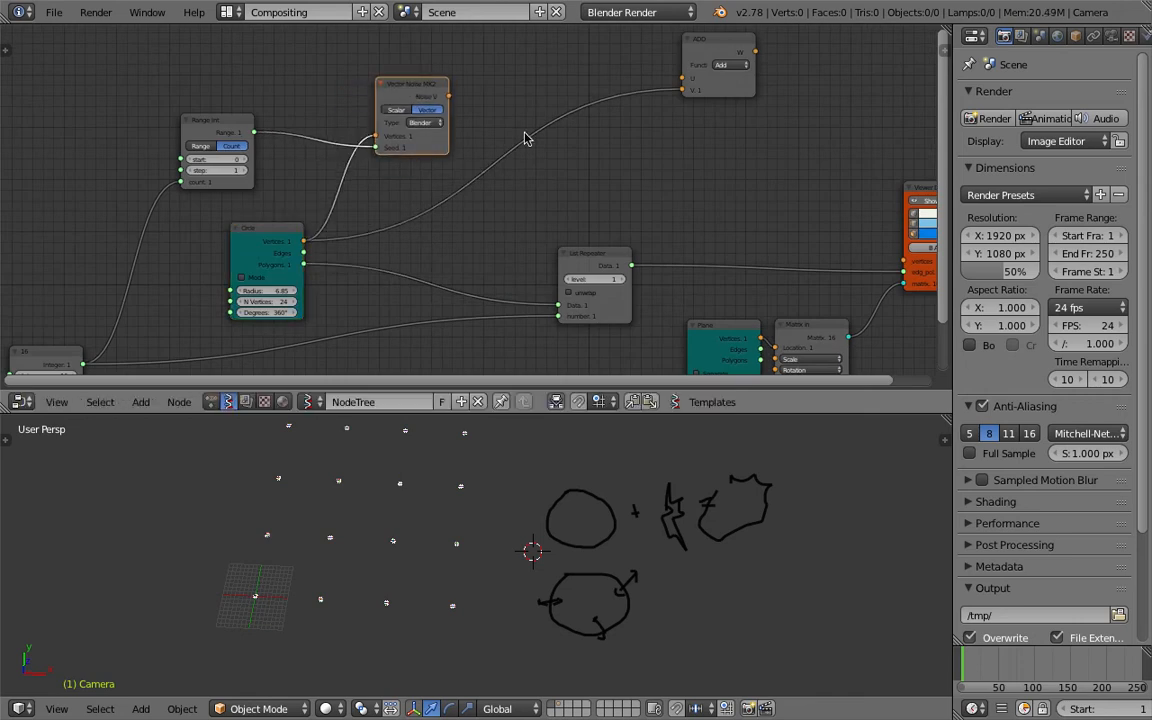
middle_click_drag(524, 132, 481, 150)
left_click_drag(681, 102, 699, 107)
scroll(487, 147, "up", 1)
middle_click_drag(490, 118, 498, 183)
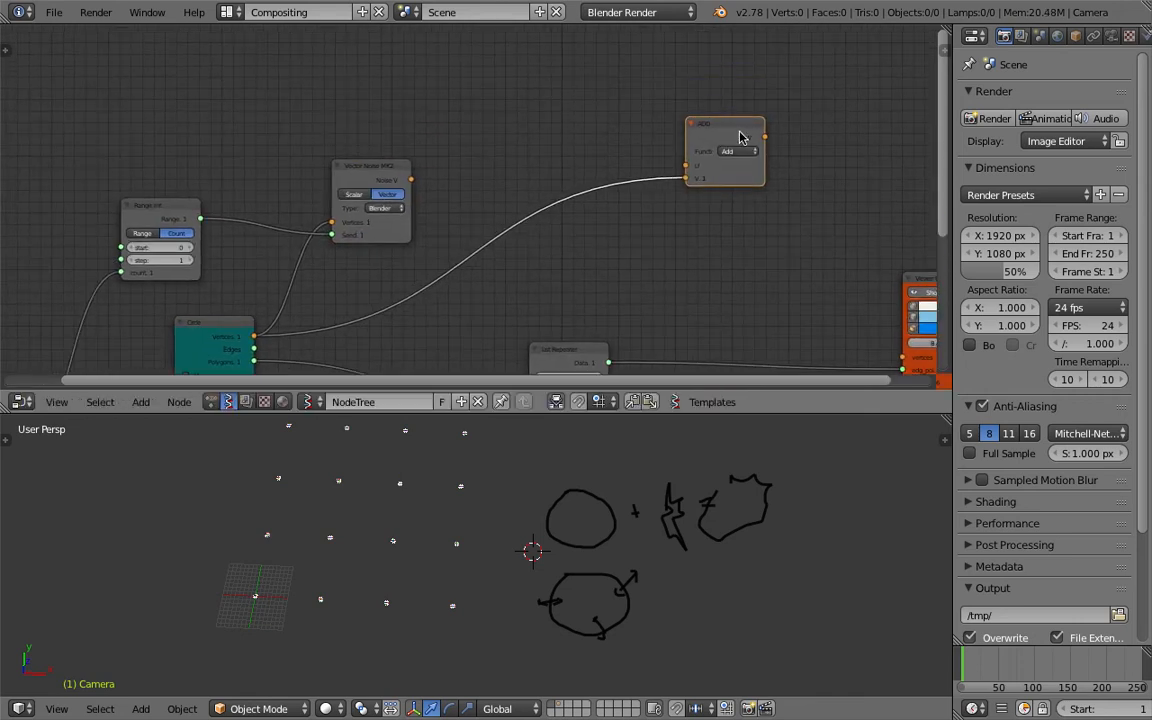
left_click_drag(740, 137, 740, 175)
Add a Vector out node beside Vector Noise and feed the noise output into its Vectors input
scroll(463, 167, "up", 2)
key("shift+a")
left_click(411, 156)
type("vec")
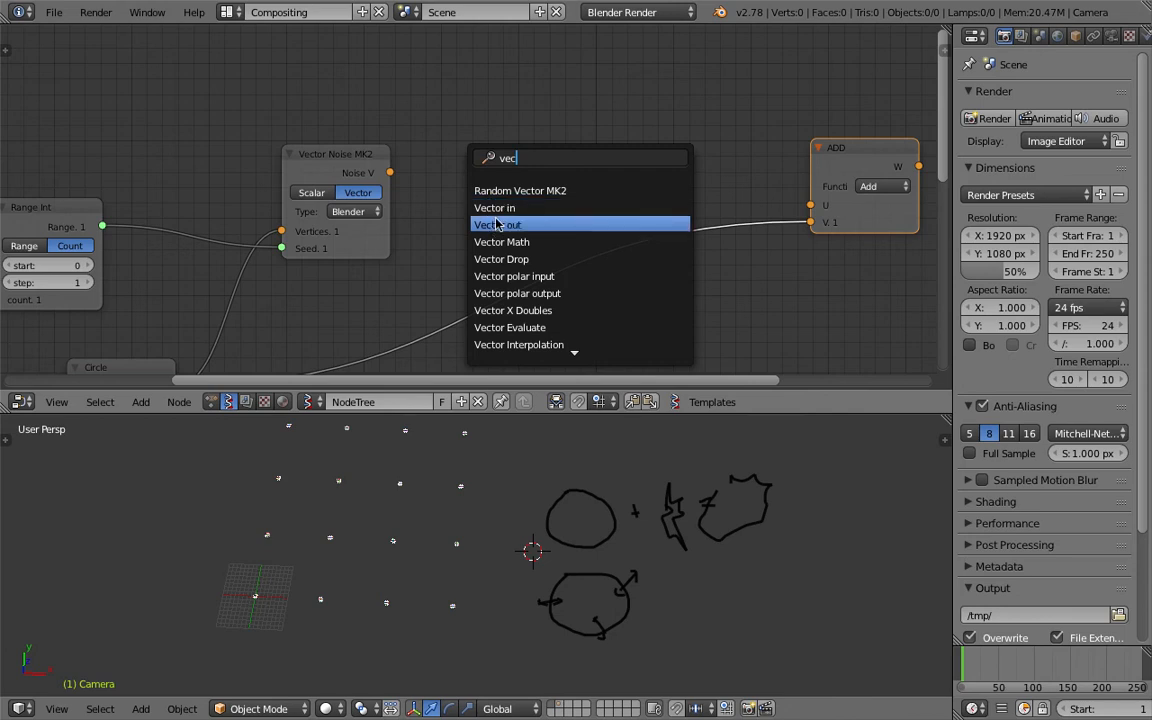
left_click(497, 225)
left_click(445, 145)
left_click_drag(390, 172, 453, 215)
left_click_drag(488, 174, 459, 154)
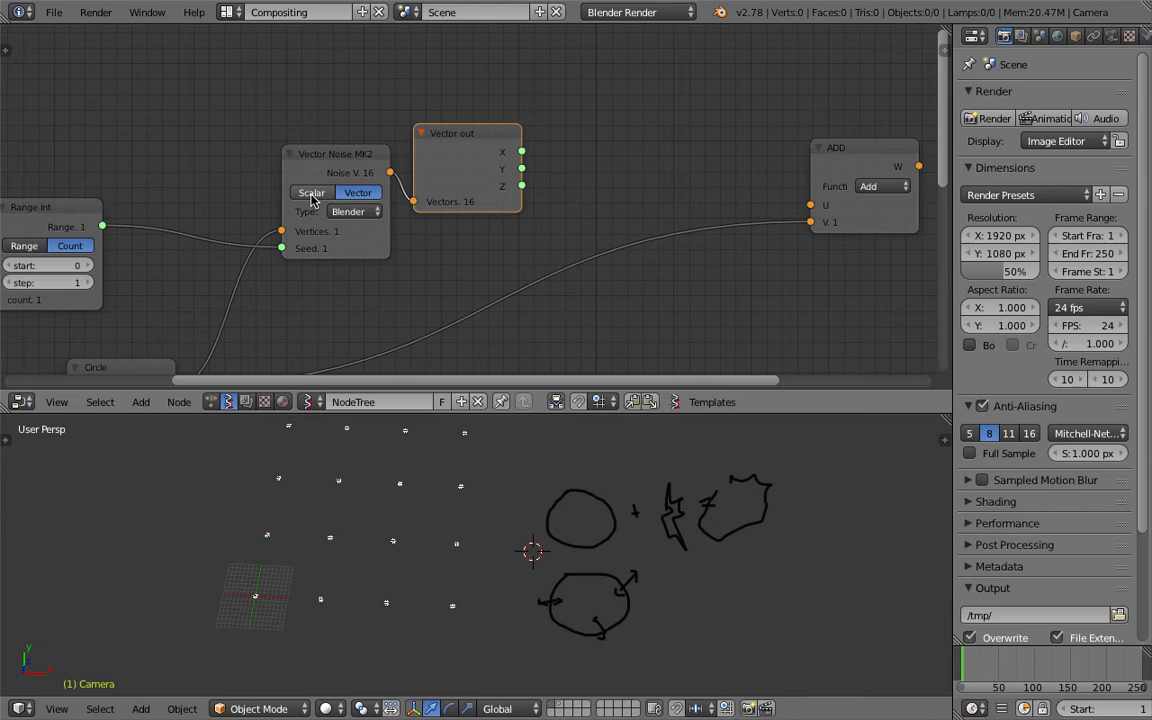
Move Vector Noise slightly left and Vector out slightly up and to the left
left_click_drag(302, 152, 274, 152)
scroll(338, 180, "up", 2)
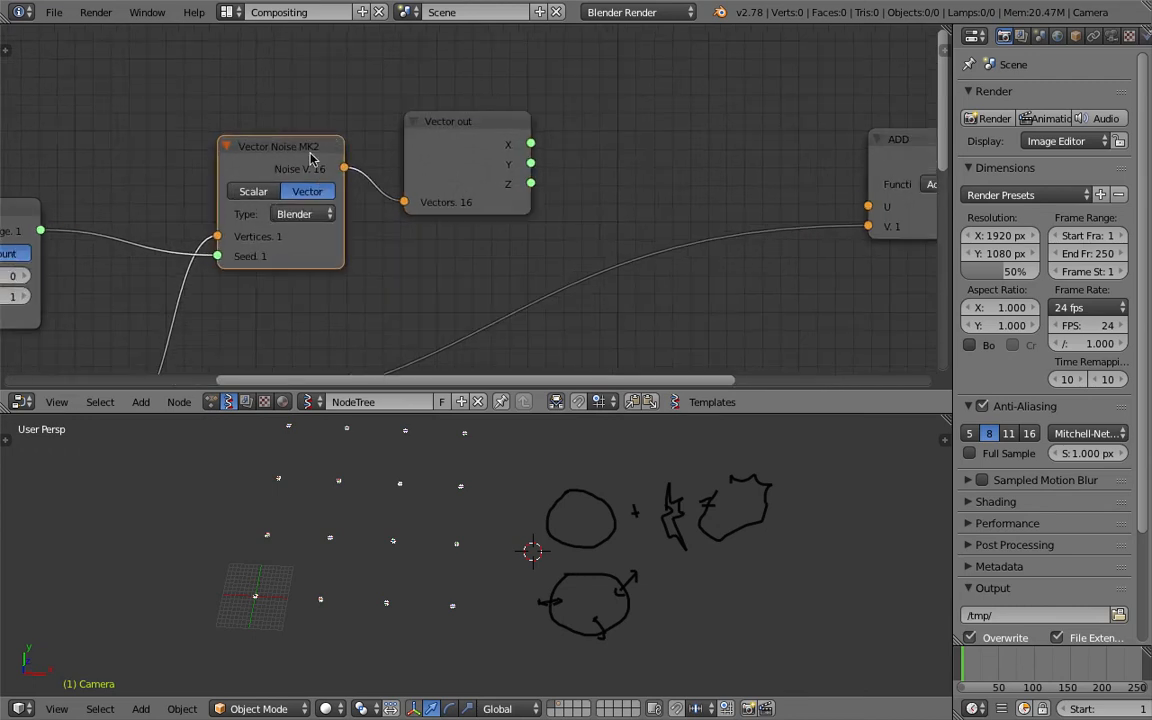
left_click_drag(447, 126, 429, 114)
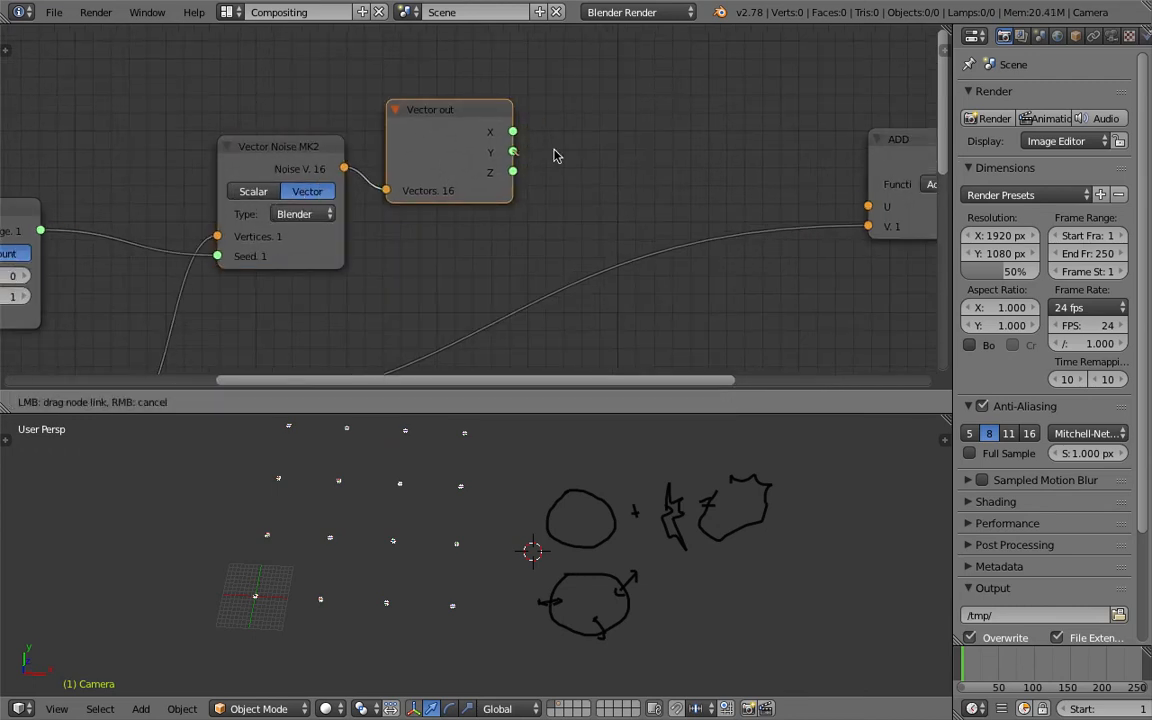
left_click_drag(481, 157, 537, 157)
Bring the ADD node down closer to Vector out and move Viewer Draw farther to its lower right
middle_click_drag(624, 183, 603, 32)
scroll(590, 160, "down", 2)
scroll(605, 40, "down", 2)
middle_click_drag(620, 111, 595, 104)
left_click_drag(741, 85, 705, 140)
middle_click_drag(638, 152, 602, 149)
middle_click_drag(454, 187, 618, 180)
scroll(612, 180, "down", 2)
mouse_move(710, 168)
middle_mouse_down()
mouse_move(508, 179)
mouse_move(748, 185)
middle_mouse_up()
left_click_drag(803, 175, 848, 231)
middle_click_drag(846, 224, 868, 261)
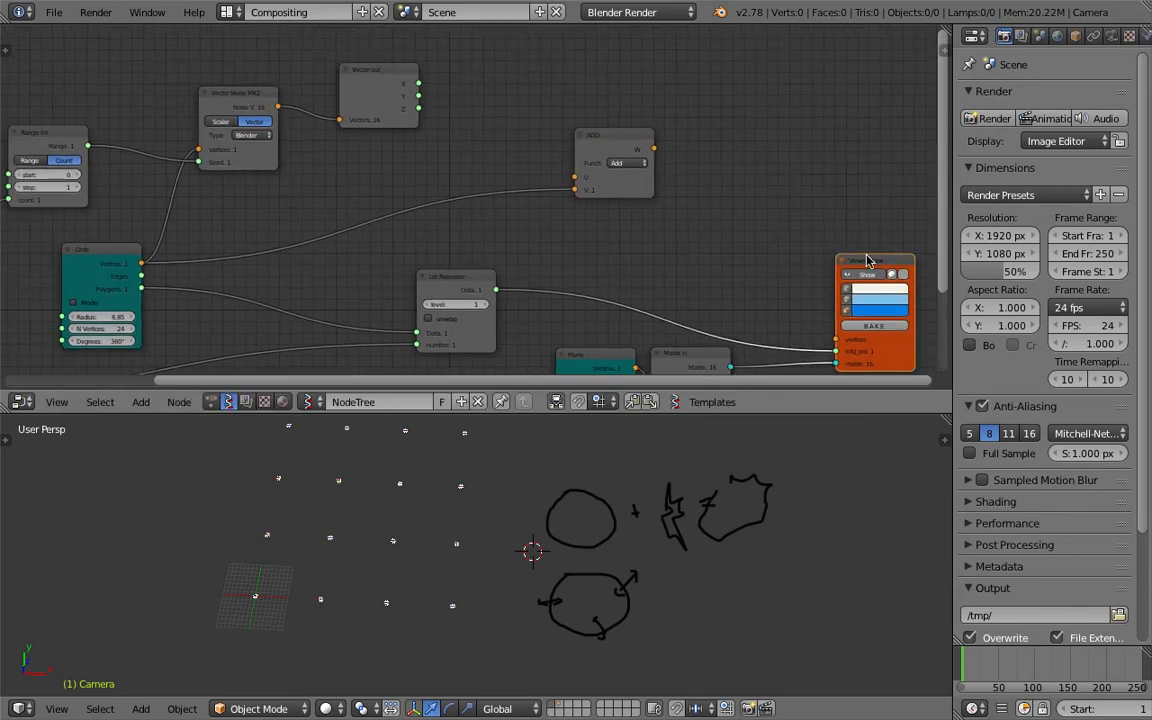
Duplicate the Viewer Draw node, place the copy above the original, and lower the ADD node slightly
key("shift+d")
left_click(716, 55)
left_click_drag(637, 151, 642, 213)
Add a Vector Math node set to Sub and place it just above the ADD node
middle_click_drag(508, 84, 519, 126)
key("shift+a")
left_click(527, 121)
type("vector m")
key("Down")
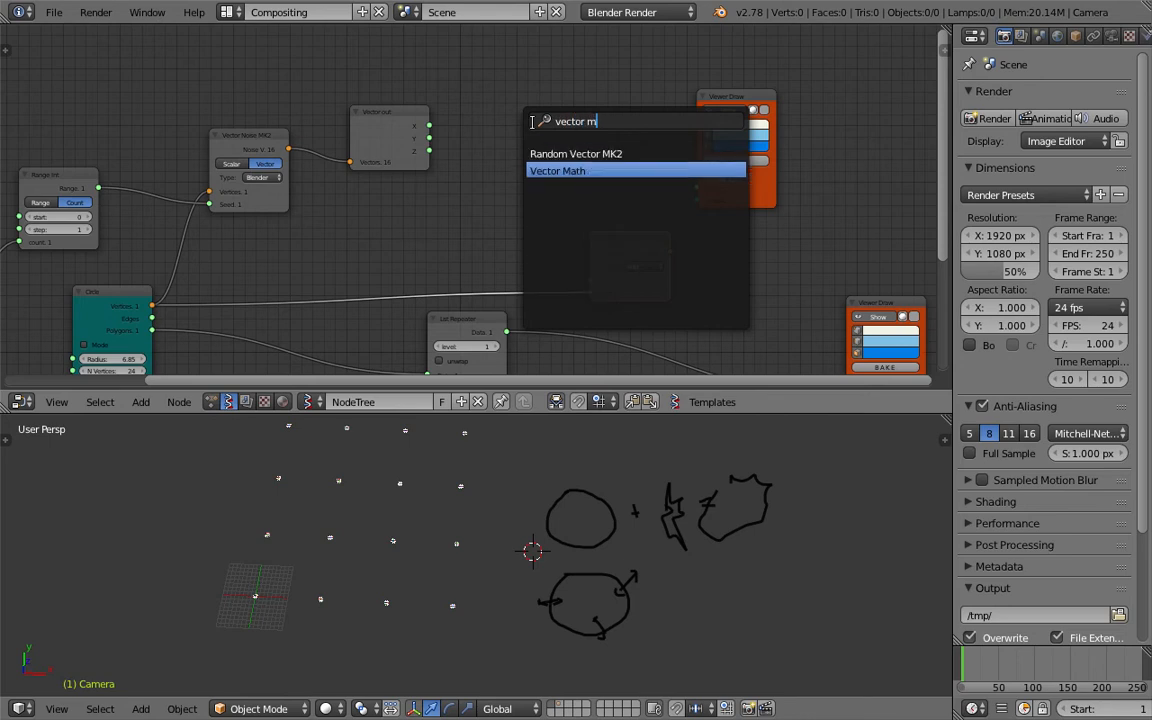
key("Return")
scroll(548, 133, "up", 2)
left_click(617, 147)
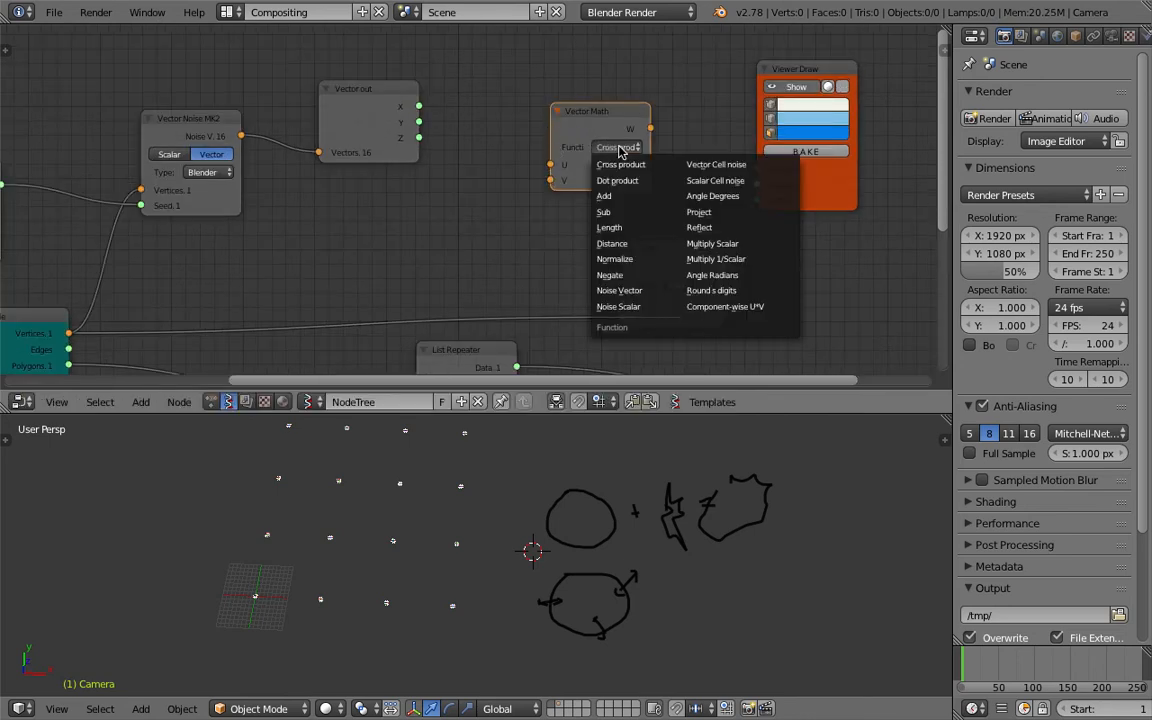
left_click(617, 209)
left_click_drag(598, 136, 620, 168)
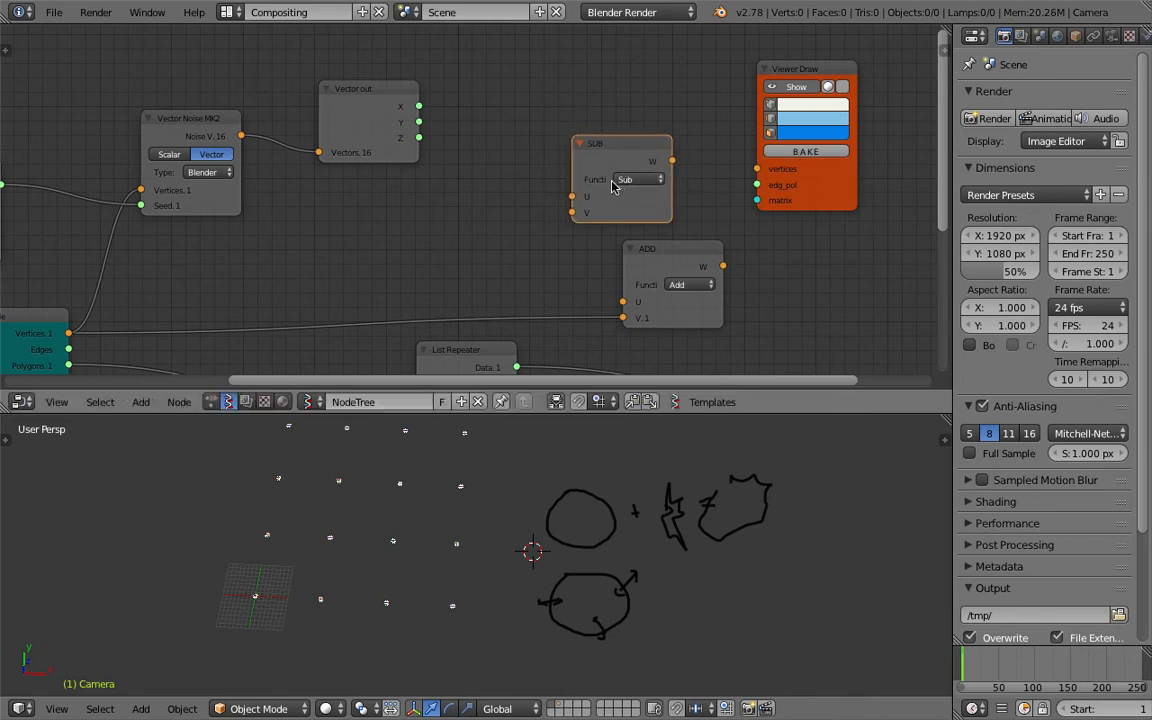
middle_click_drag(608, 157, 608, 196)
middle_click_drag(559, 160, 564, 183)
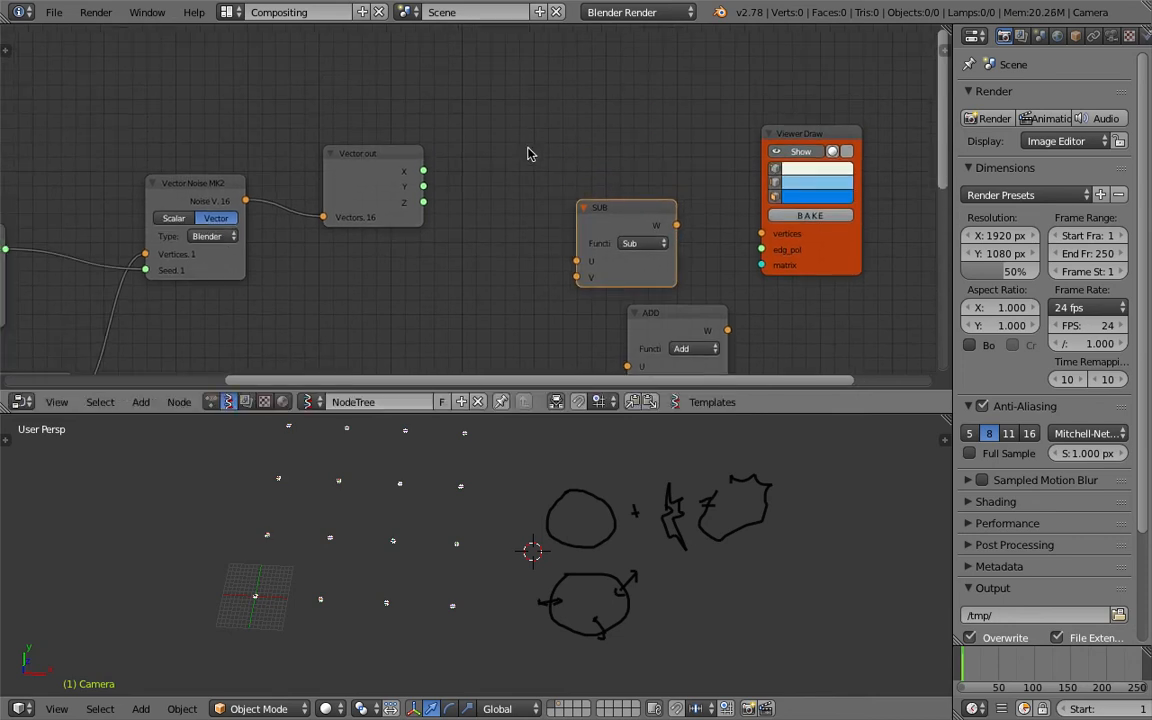
Nudge Vector out slightly left and add a Vector in node just below and left of the SUB node
scroll(492, 155, "down", 2)
left_click_drag(426, 152, 410, 149)
middle_click_drag(608, 233, 609, 220)
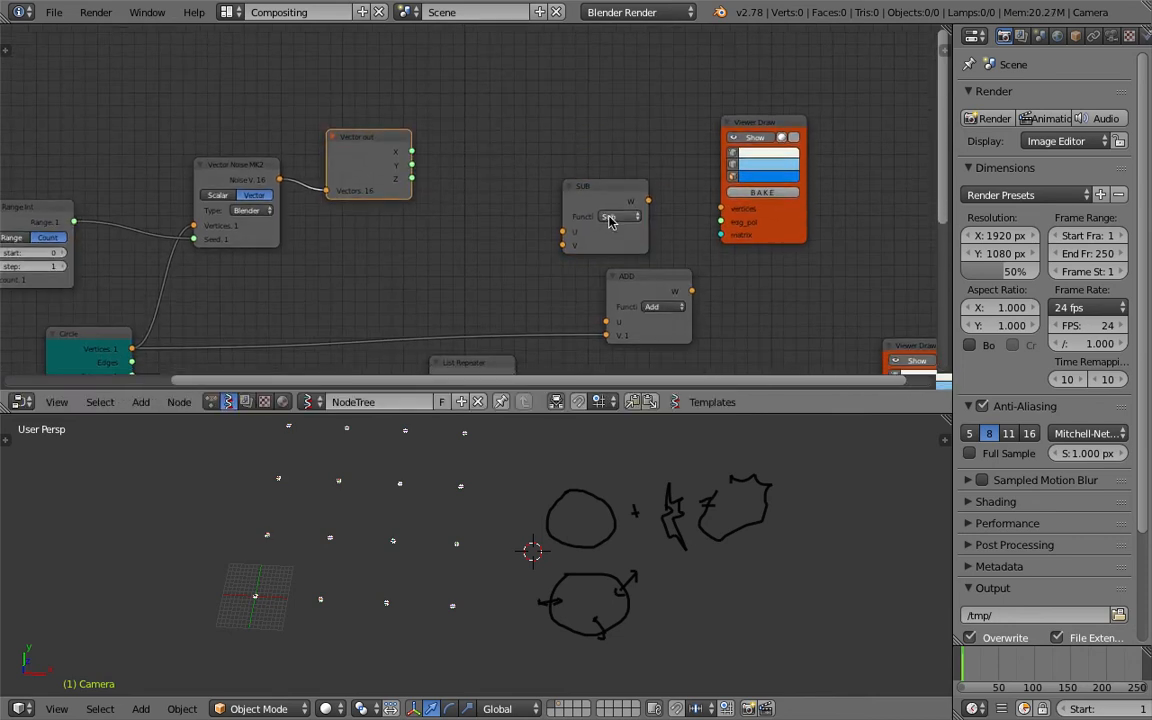
left_click(610, 220)
key("shift+a")
left_click(468, 170)
type("veco")
key("BackSpace")
type("tor")
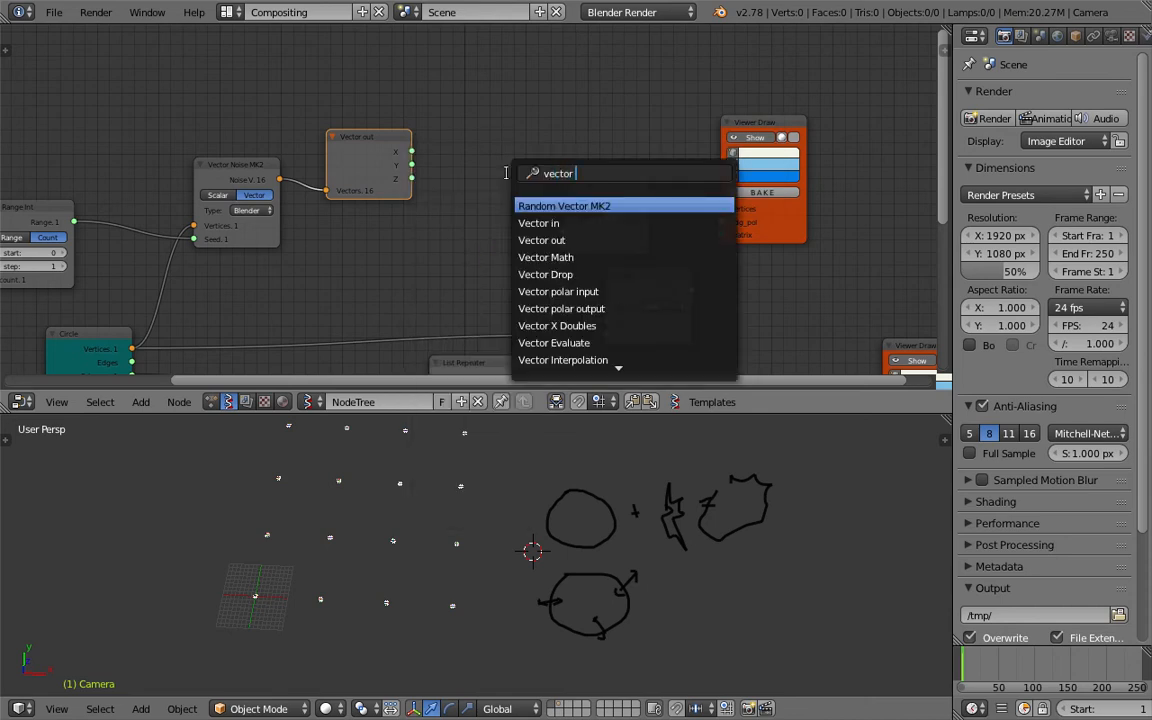
type(" i")
key("Return")
left_click(470, 181)
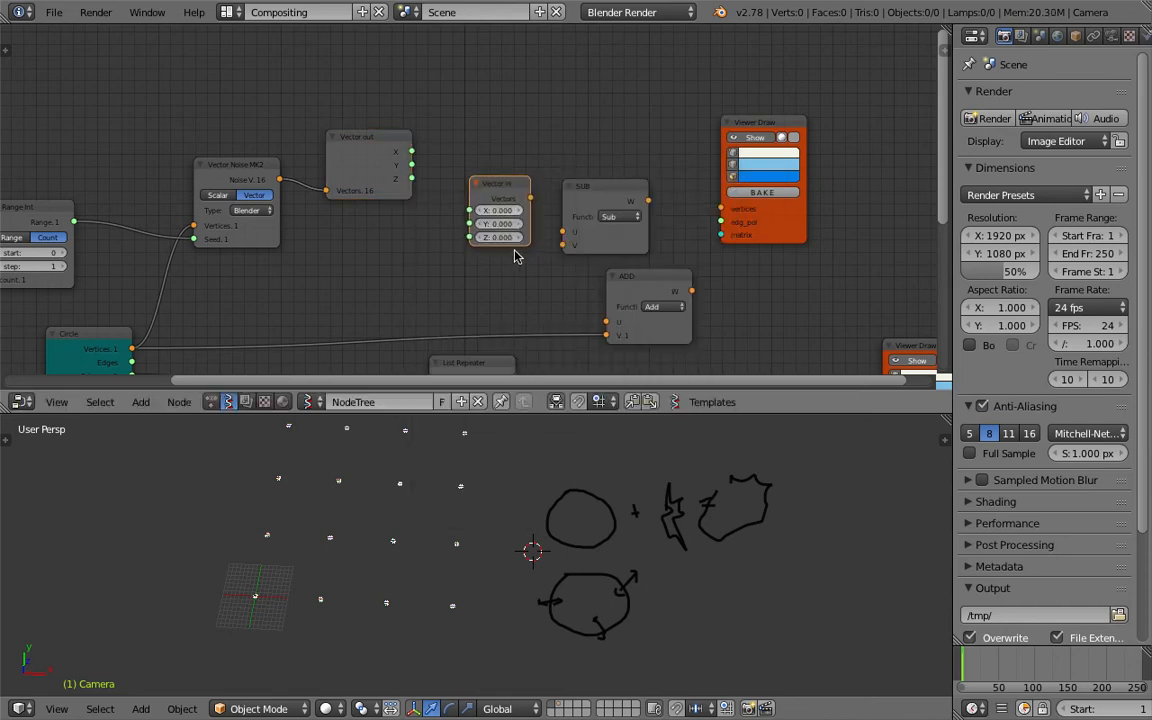
left_click_drag(497, 184, 488, 259)
middle_click_drag(488, 259, 540, 167)
Sketch a circle with a centre dot and short arrows across its outline in an empty area of the 3D view
scroll(540, 167, "up", 1)
middle_click_drag(403, 479, 565, 464, "shift")
middle_click_drag(289, 531, 373, 521, "shift")
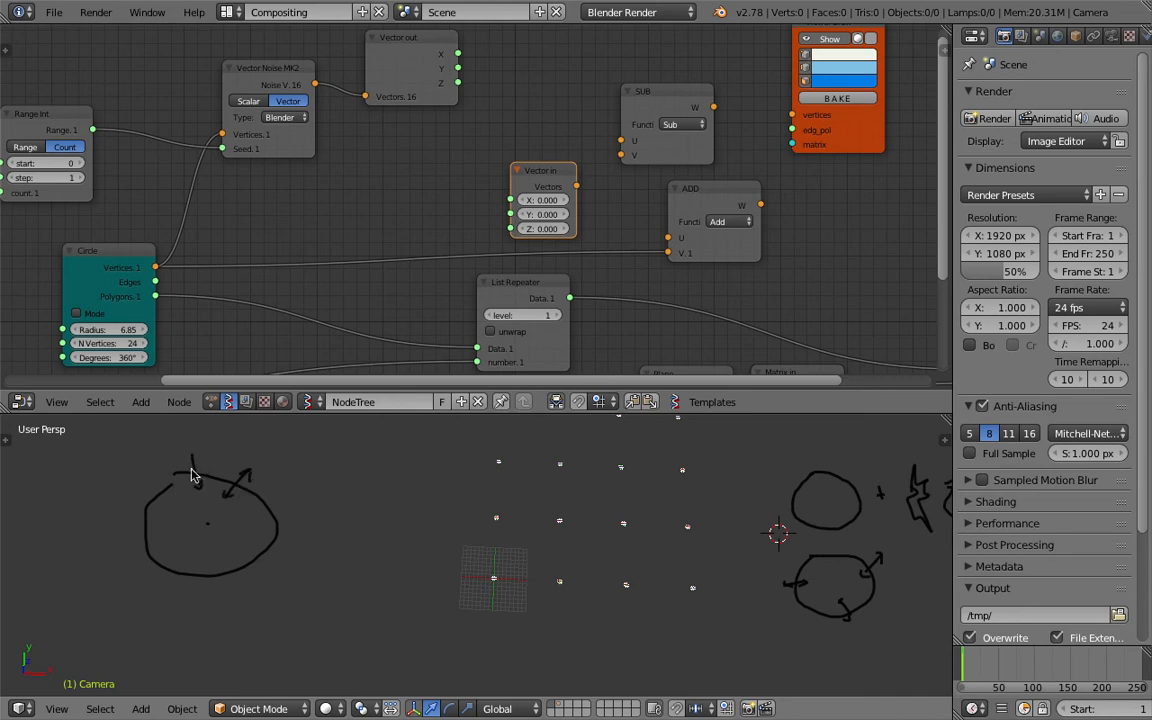
Feed Circle's Vertices into SUB's U and Vector in into its V, and shift Vector in and SUB left
middle_click_drag(512, 166, 508, 162)
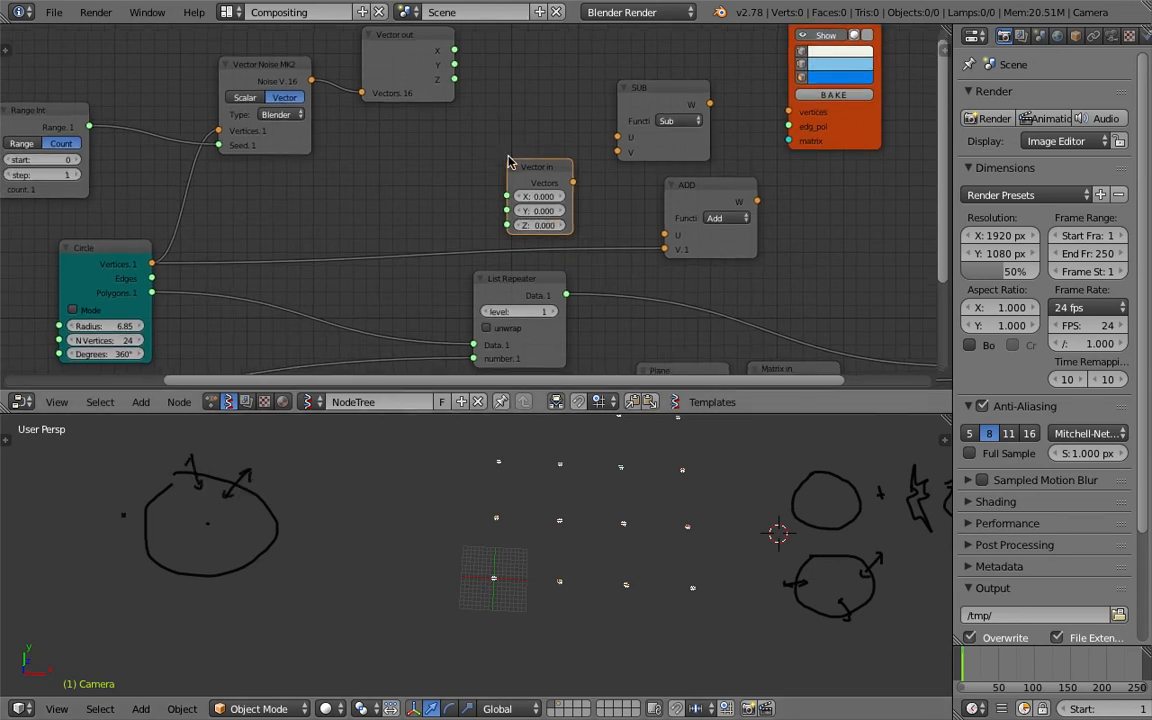
left_click_drag(572, 182, 153, 263)
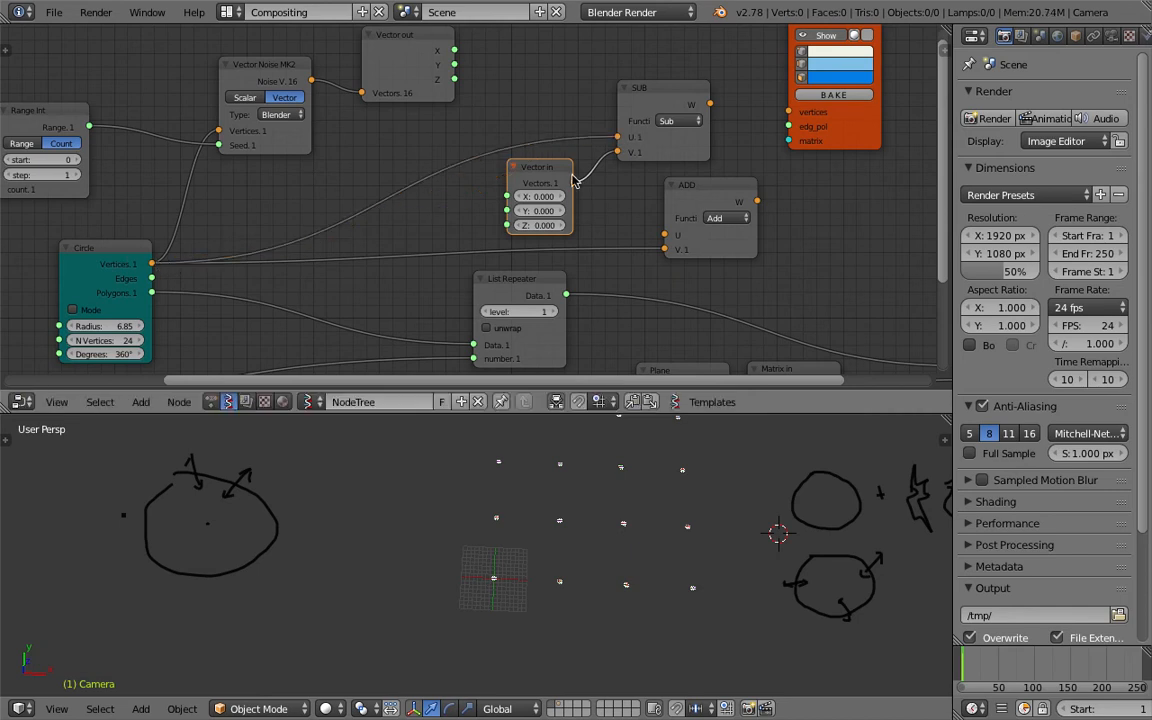
middle_click_drag(617, 134, 479, 179)
left_click_drag(514, 141, 465, 146)
left_click_drag(428, 213, 400, 217)
left_click_drag(436, 140, 428, 133)
middle_click_drag(337, 109, 340, 127)
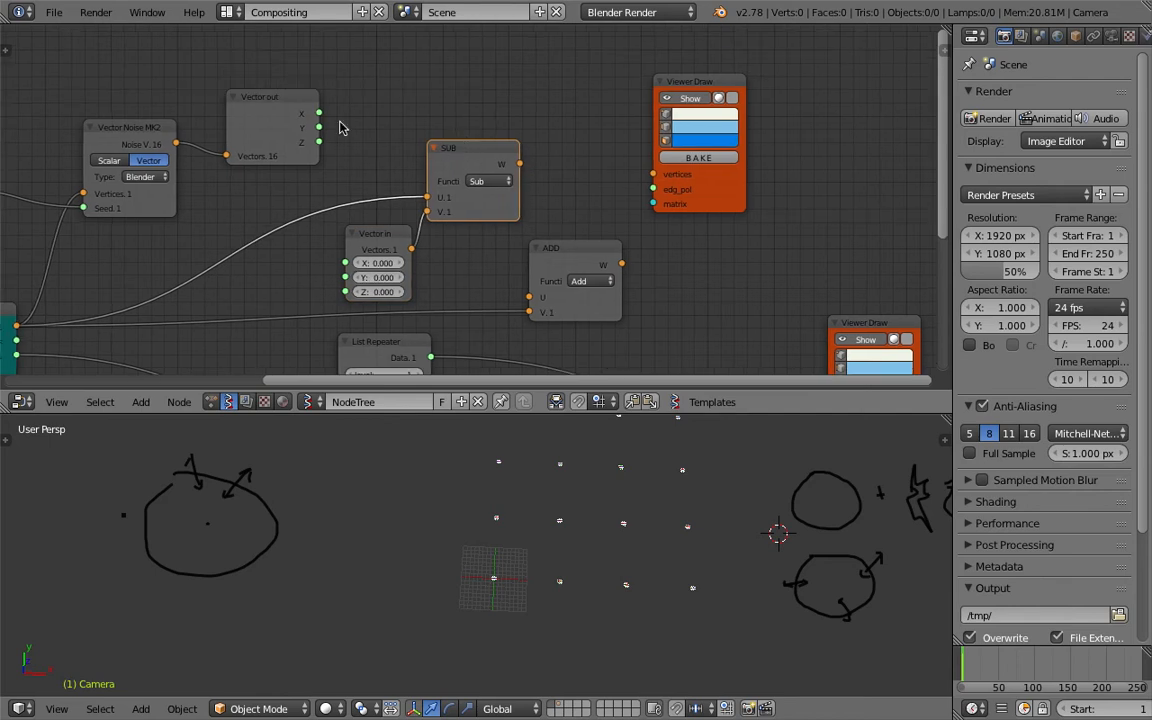
Spread the nodes out by raising Vector out and moving ADD and the duplicate Viewer Draw farther right of SUB
left_click_drag(299, 107, 314, 84)
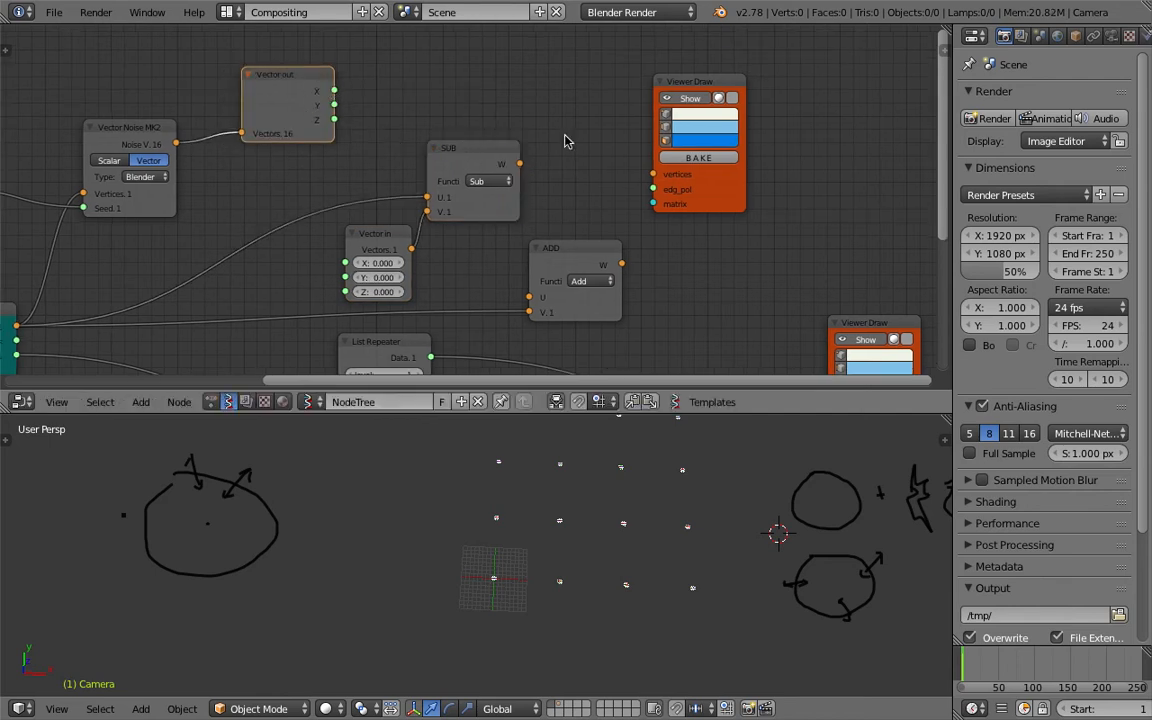
left_click_drag(688, 83, 750, 86)
middle_click_drag(511, 98, 538, 98)
left_click(506, 149)
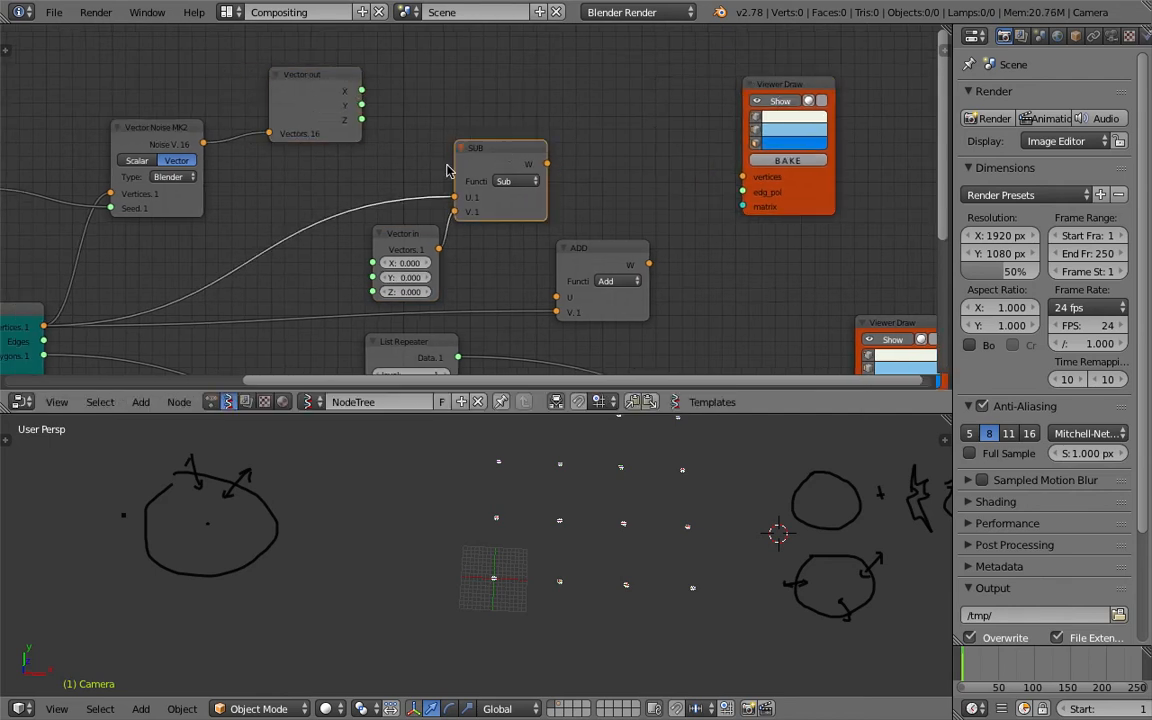
scroll(549, 163, "down", 2)
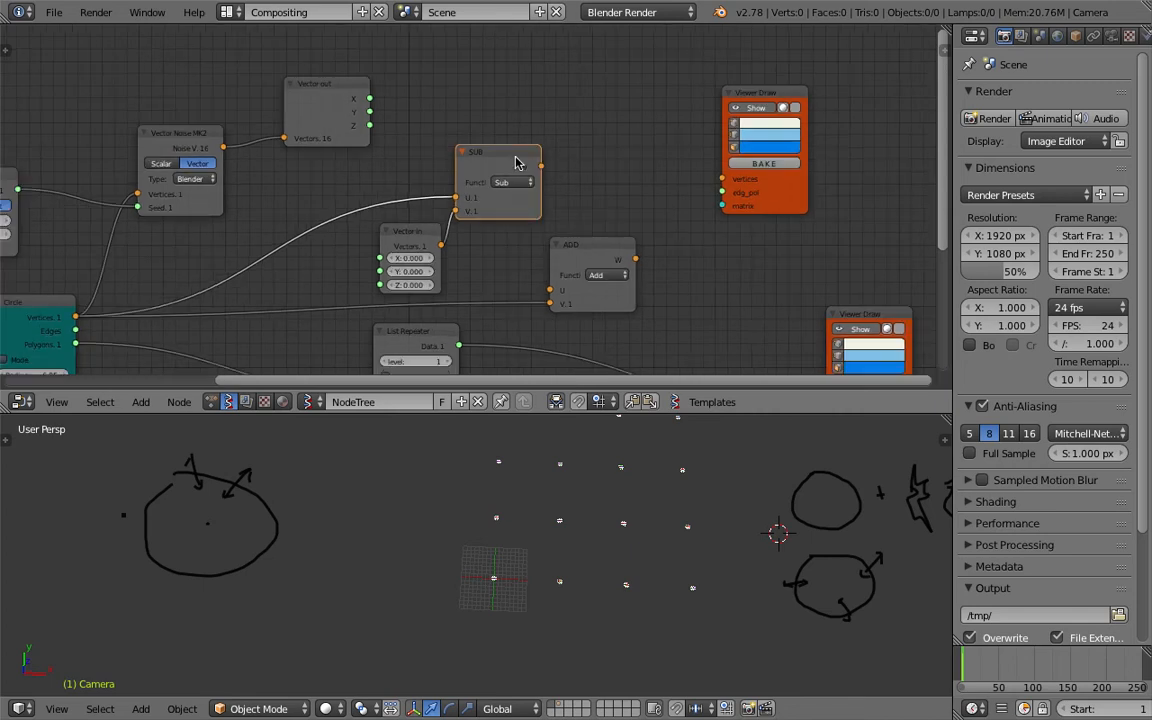
scroll(558, 165, "down", 1)
left_click_drag(583, 245, 645, 230)
left_click_drag(437, 236, 424, 224)
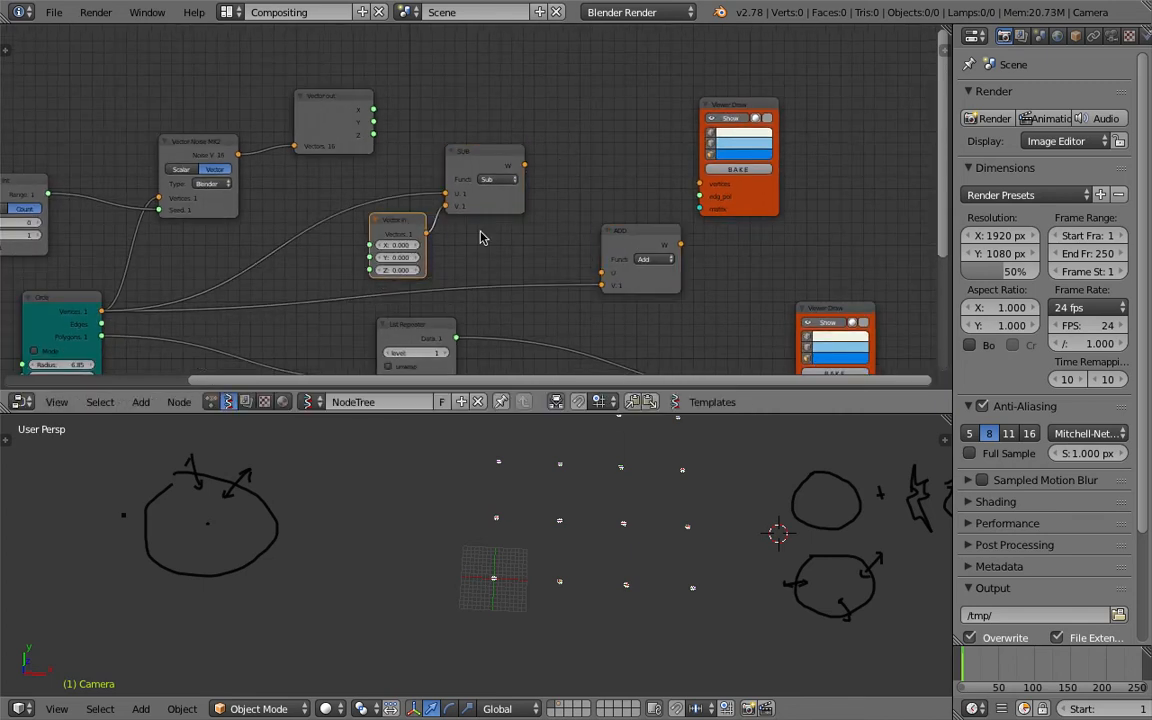
Connect SUB's output to ADD's U and ADD's output to the duplicate Viewer Draw's vertices, and save the file
left_click_drag(525, 166, 531, 168)
left_click_drag(570, 229, 601, 272)
scroll(622, 528, "up", 3)
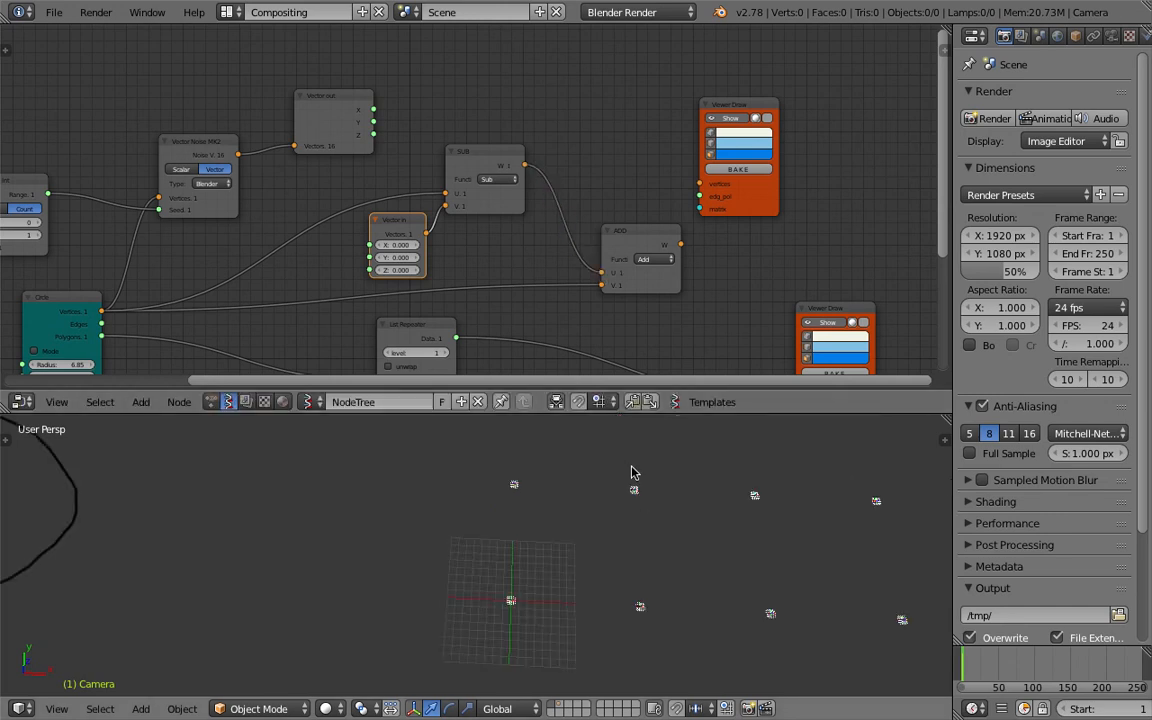
mouse_move(683, 244)
left_mouse_down()
mouse_move(700, 184)
mouse_move(803, 195)
left_mouse_up()
key("ctrl+s")
left_click(613, 242)
Add a Vector Math node set to Multiply Scalar and insert it on the link between SUB and ADD
middle_click_drag(611, 240, 610, 228)
key("shift+a")
left_click(598, 146)
type("vec")
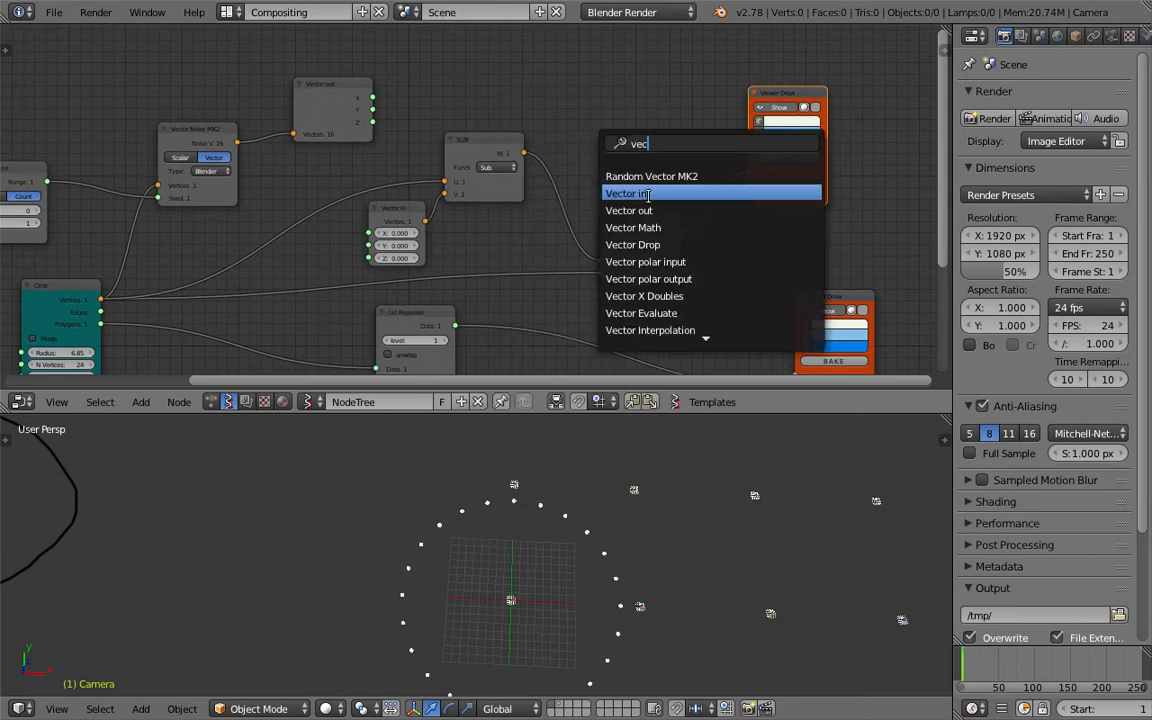
left_click(632, 227)
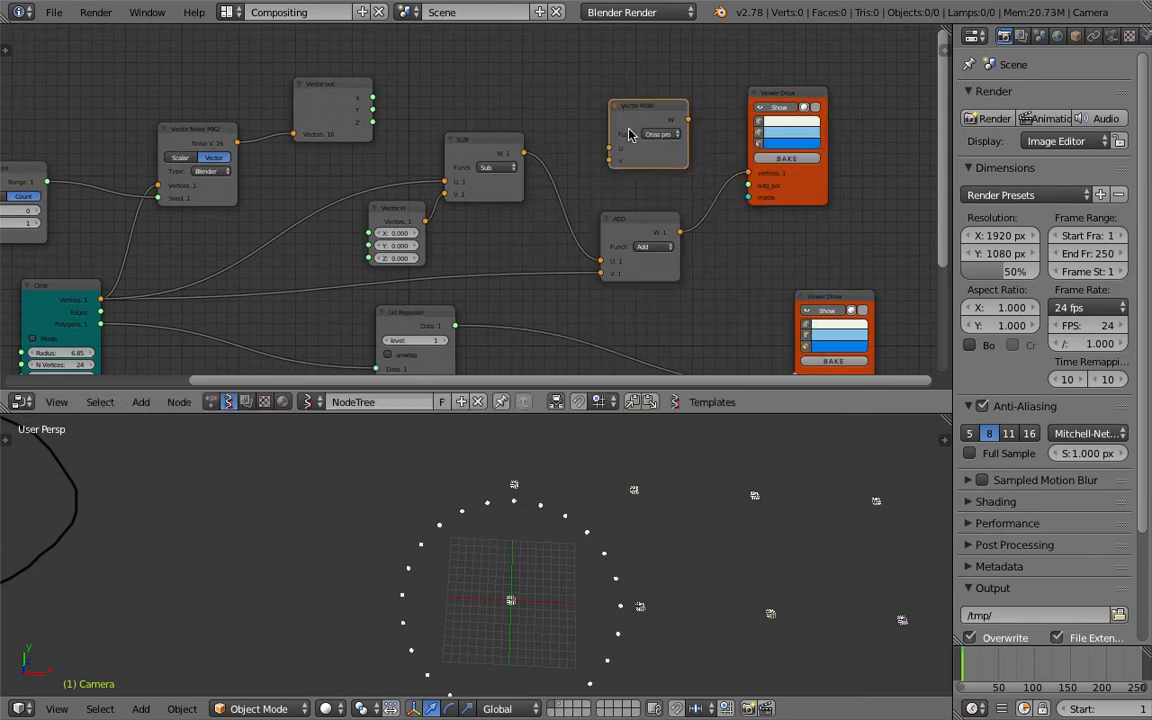
left_click(628, 131)
left_click(660, 134)
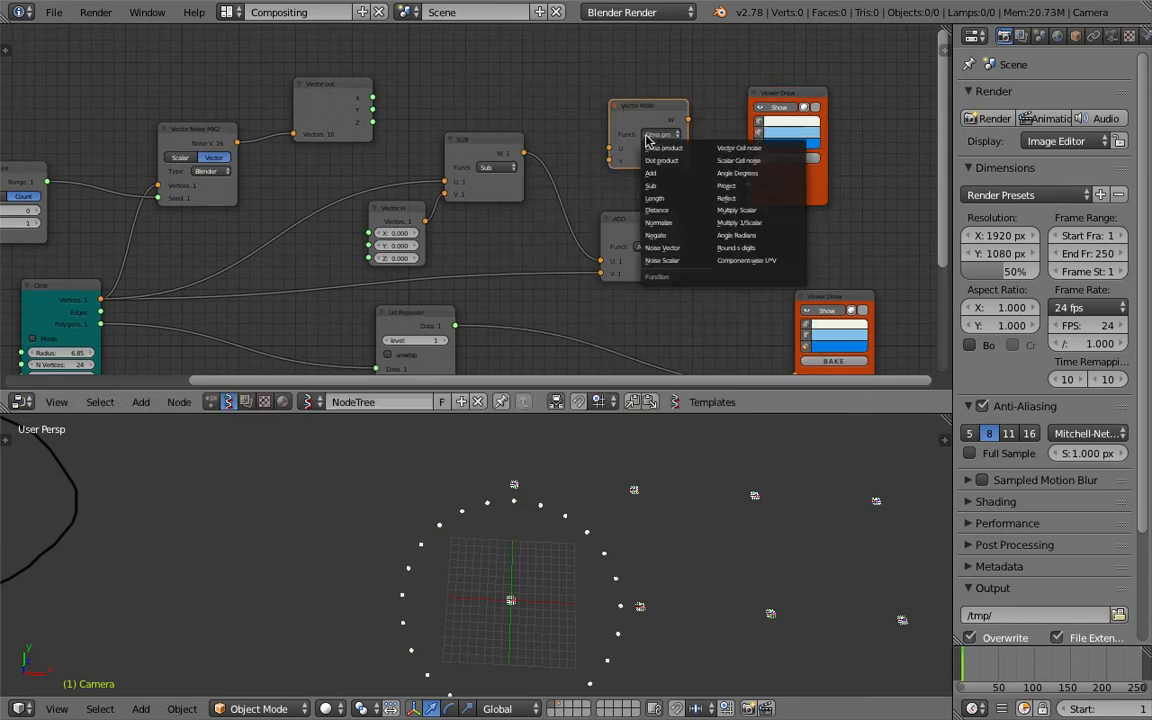
left_click(727, 209)
left_click_drag(646, 115, 591, 152)
key("space")
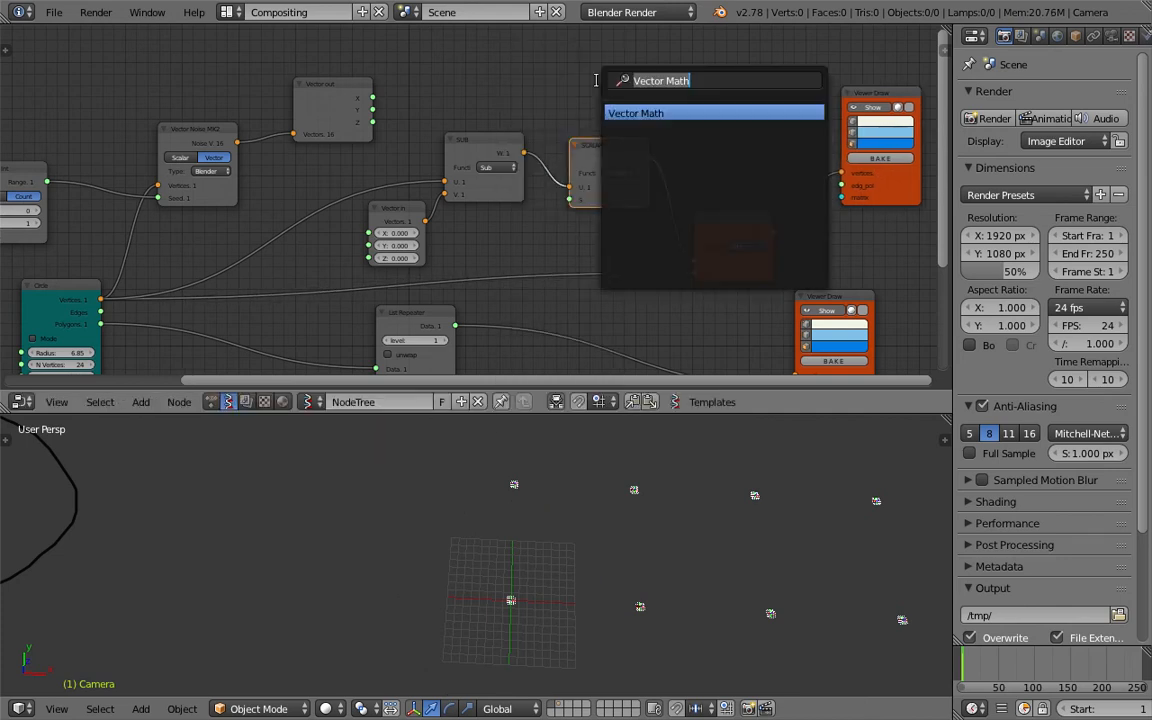
type("flo")
key("Down")
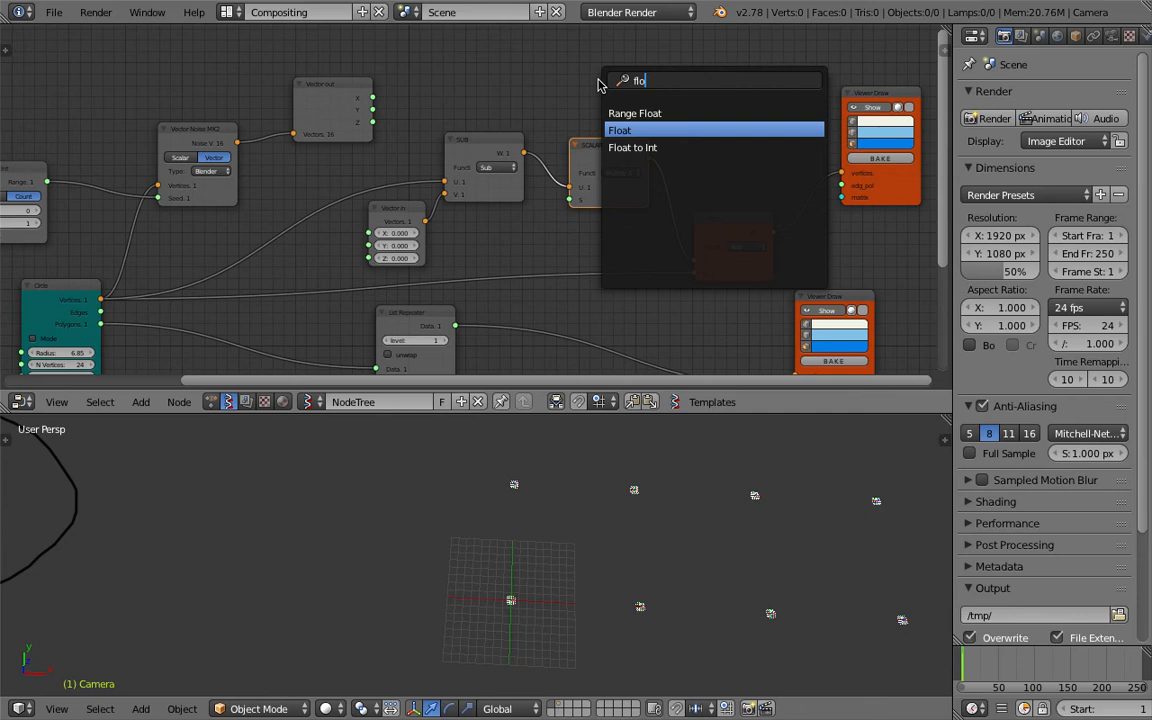
key("Return")
left_click(609, 98)
left_click_drag(608, 96, 587, 190)
left_click_drag(570, 107, 500, 86)
key("x")
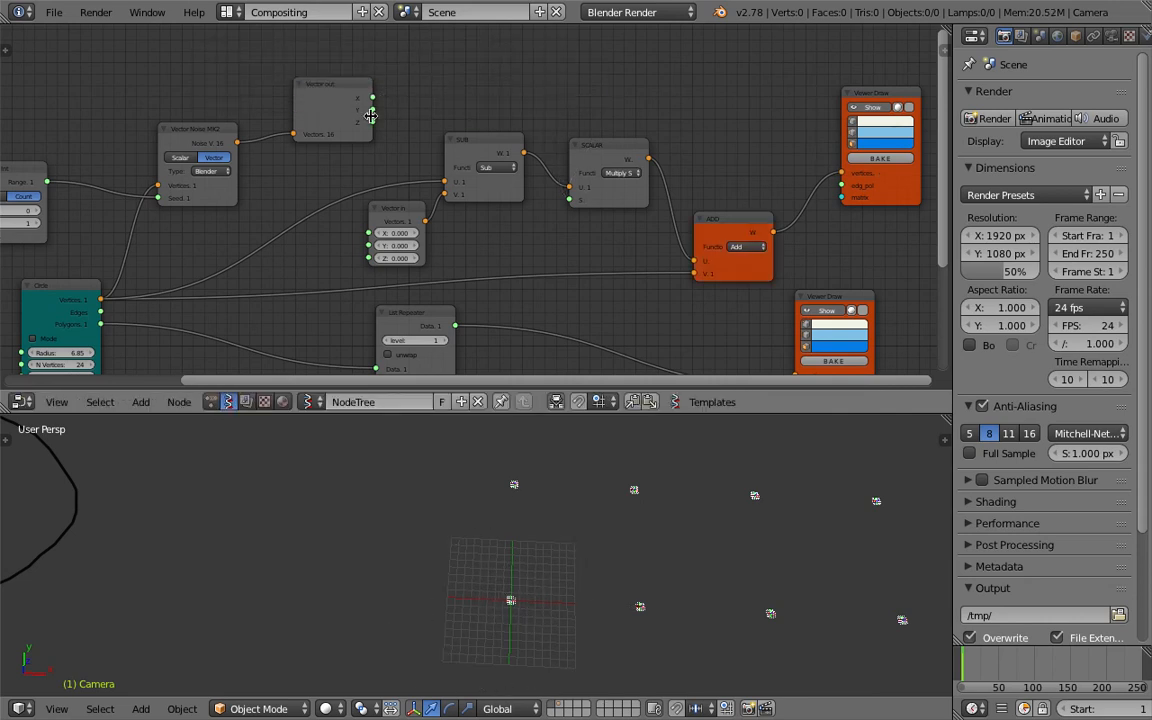
Raise Vector Noise slightly and feed Vector out's X output into the SCALAR node's S input
middle_click_drag(346, 94, 380, 98)
scroll(376, 100, "up", 3)
middle_click_drag(306, 116, 410, 103)
left_click_drag(262, 96, 279, 82)
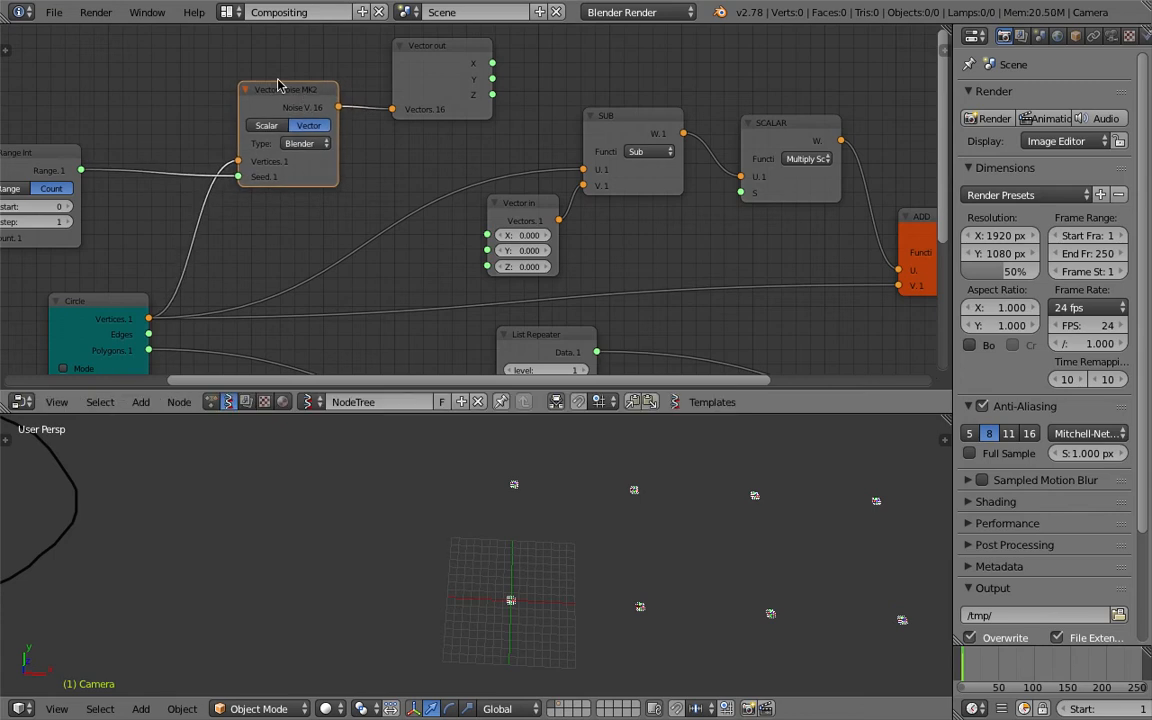
middle_click_drag(287, 99, 295, 140)
left_click_drag(500, 104, 745, 237)
scroll(612, 573, "up", 4)
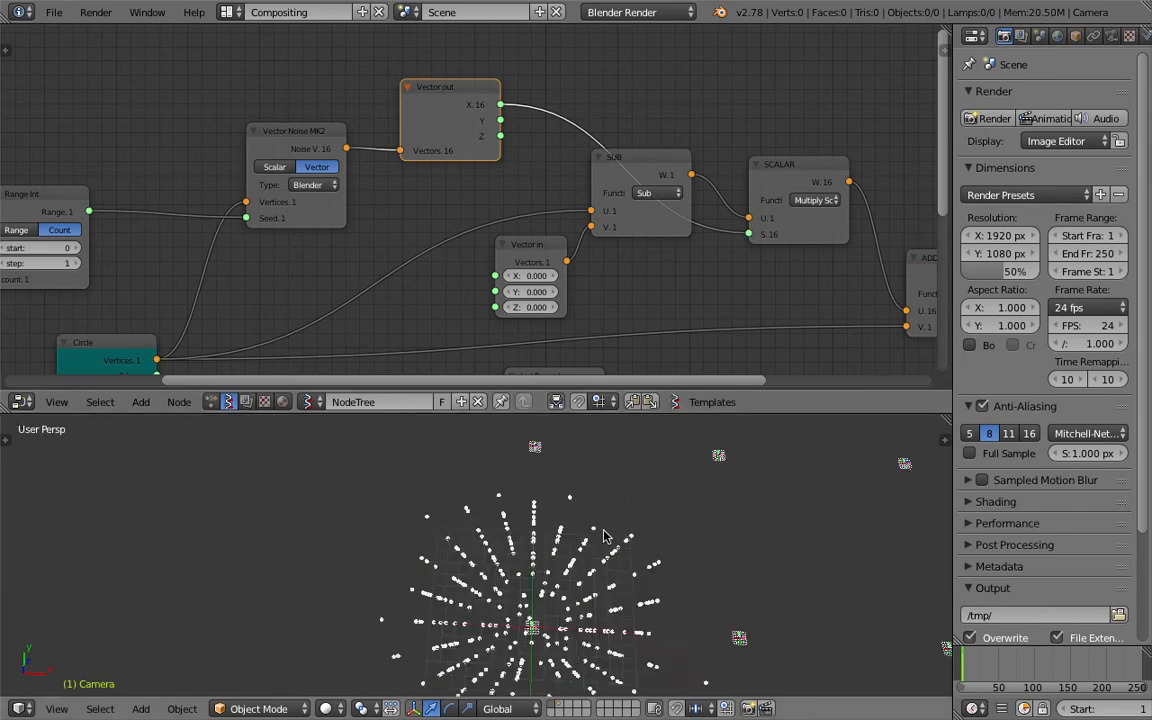
middle_click_drag(612, 573, 527, 481)
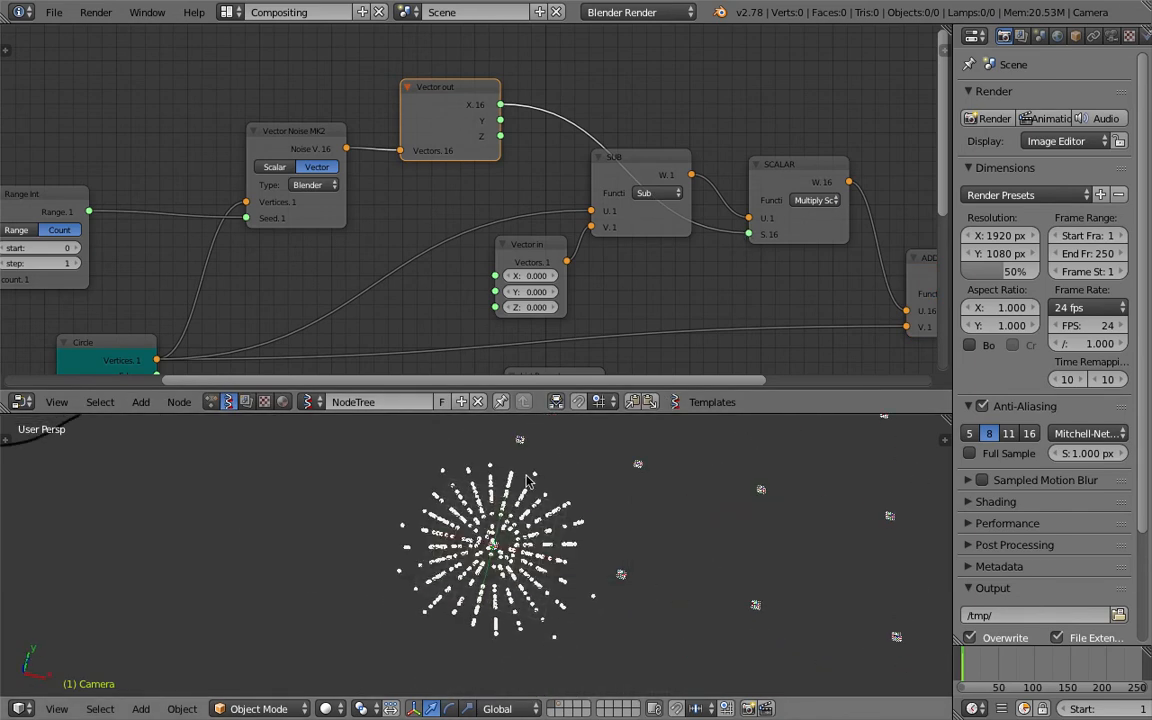
Save the file and connect ADD's W output to the vertices input of the lower Viewer Draw node
scroll(586, 476, "down", 3)
middle_click_drag(694, 257, 519, 193)
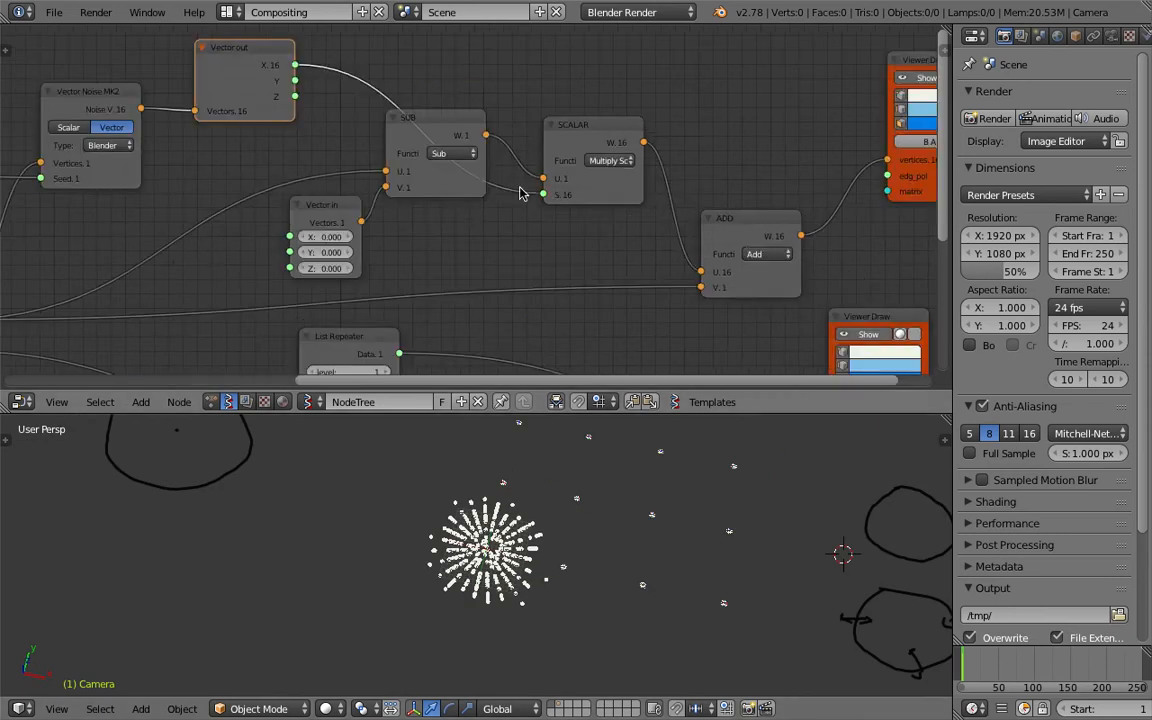
scroll(524, 189, "down", 2)
middle_click_drag(661, 214, 587, 178)
left_click_drag(630, 177, 613, 162)
scroll(681, 180, "down", 2)
middle_click_drag(653, 174, 606, 134)
key("ctrl+s")
left_click(603, 140)
left_click_drag(585, 138, 628, 283)
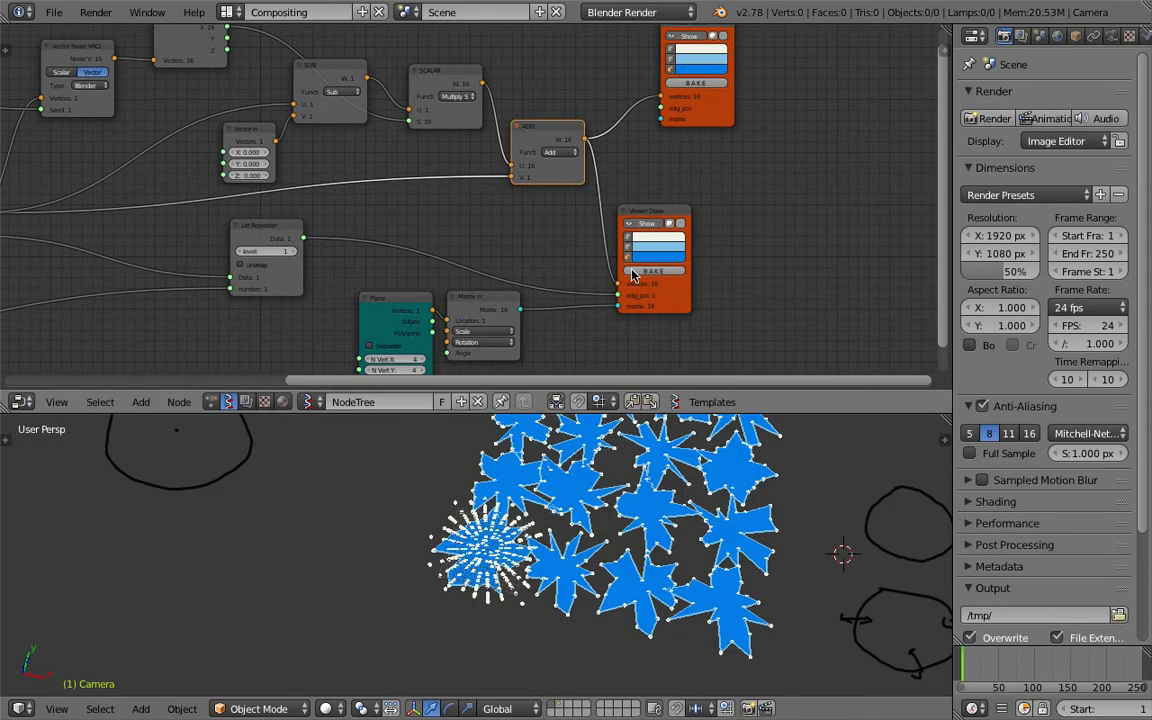
Delete the upper, duplicate Viewer Draw node
left_click(709, 118)
key("x")
middle_click_drag(689, 132, 735, 137)
scroll(577, 577, "down", 2)
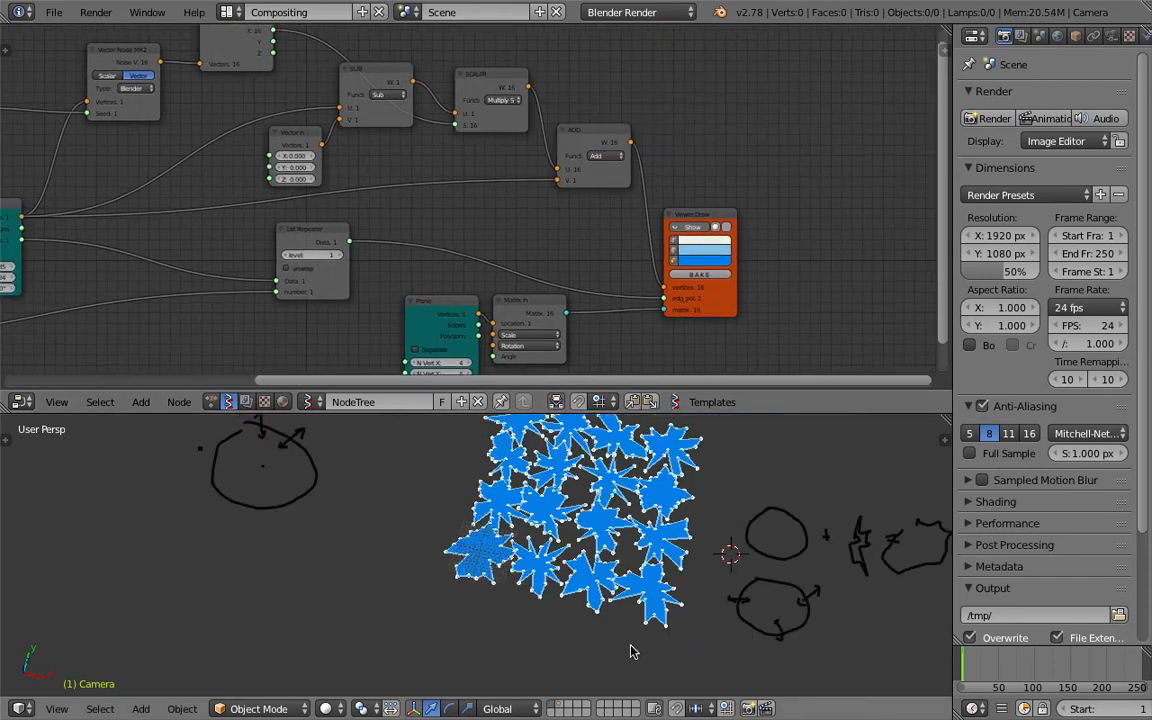
middle_click_drag(573, 573, 607, 586)
Save the scene under the incremented file name vector_noiseMK2_circle_demo_003.blend
middle_click_drag(404, 130, 510, 220)
scroll(483, 175, "up", 3)
left_click_drag(545, 172, 548, 169)
mouse_move(680, 167)
left_mouse_down()
mouse_move(682, 108)
mouse_move(681, 165)
left_mouse_up()
scroll(450, 180, "down", 2)
middle_click_drag(446, 185, 549, 156)
left_click(54, 12)
left_click(118, 150)
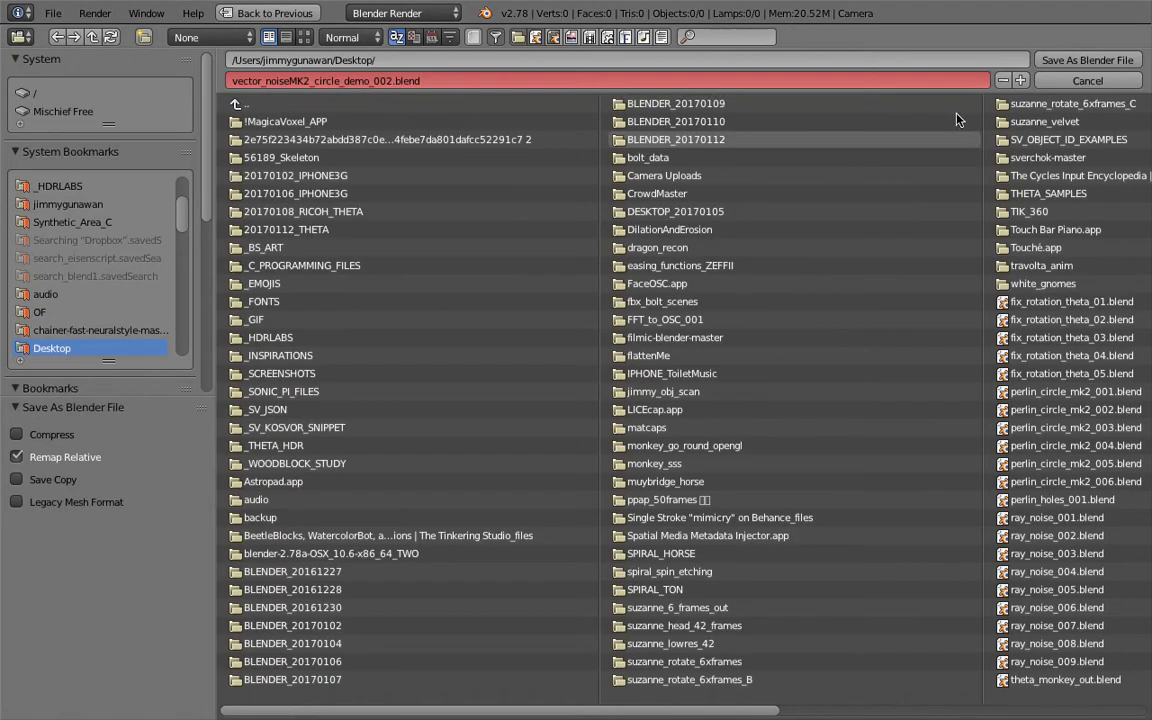
left_click(1020, 81)
key("Return")
Lower SUB next to Vector in, raise Vector out and SCALAR to untangle the links, and save over the file
left_click_drag(486, 195, 464, 195)
left_click_drag(561, 134, 540, 188)
mouse_move(428, 100)
left_mouse_down()
mouse_move(448, 110)
mouse_move(436, 92)
left_mouse_up()
left_click_drag(691, 127, 706, 112)
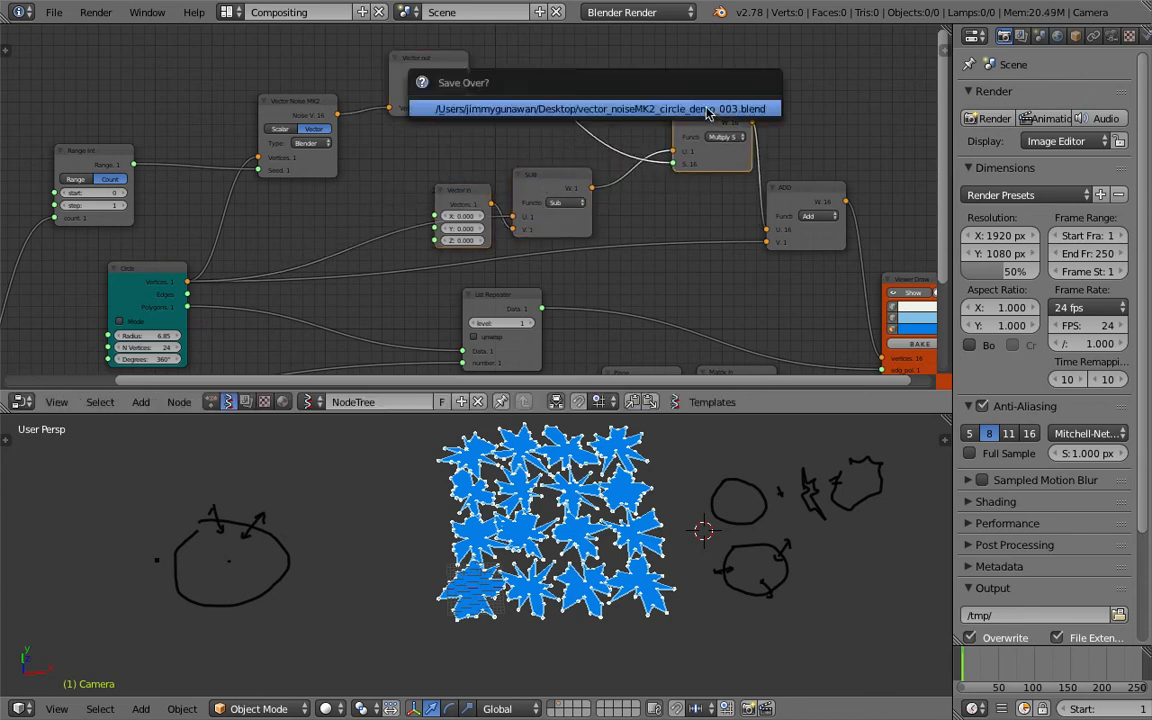
middle_click_drag(803, 175, 683, 87)
middle_click_drag(417, 283, 659, 307)
key("ctrl+s")
left_click(658, 307)
Move the Vector Noise, Range Int, Integer and Circle nodes farther left to space out the tree, and save the file
middle_click_drag(468, 120, 465, 203)
left_click_drag(412, 122, 395, 128)
left_click_drag(220, 166, 176, 157)
middle_click_drag(319, 175, 526, 76)
left_click_drag(262, 330, 123, 315)
left_click_drag(455, 184, 389, 175)
key("ctrl+s")
left_click(390, 179)
Set the Circle node's radius to 0.64
scroll(391, 182, "up", 1)
left_click_drag(417, 246, 250, 246)
scroll(473, 620, "up", 3)
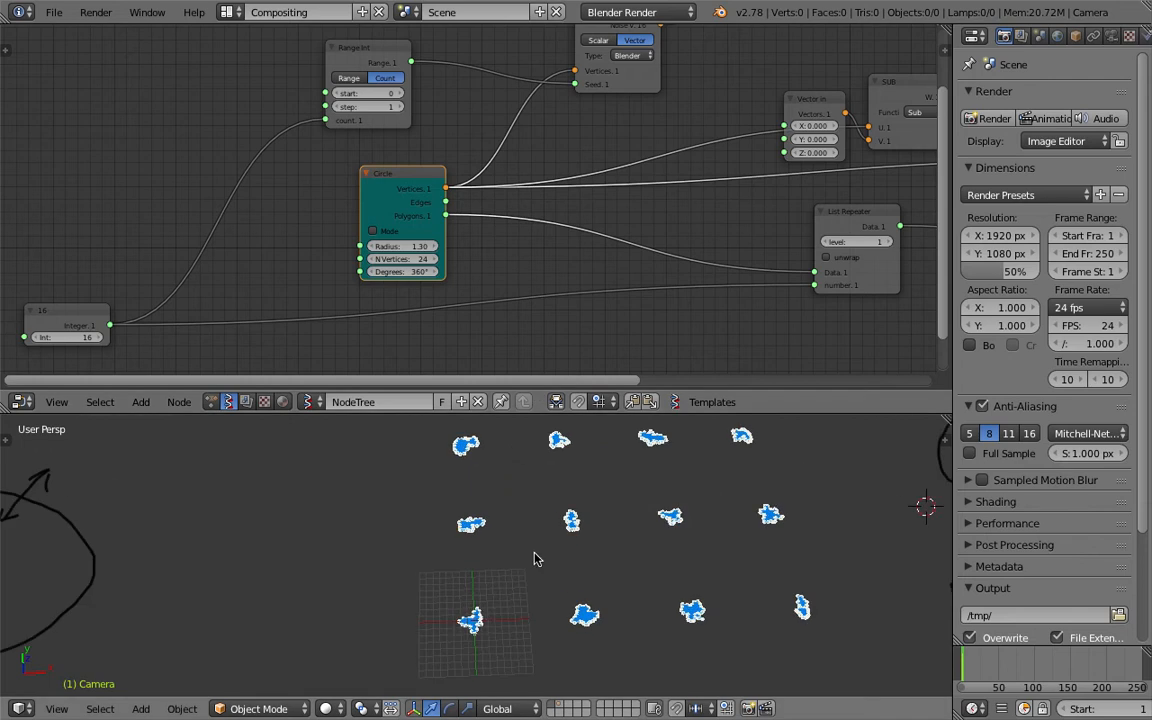
scroll(534, 559, "up", 2)
mouse_move(400, 246)
left_mouse_down()
mouse_move(373, 246)
mouse_move(385, 246)
left_mouse_up()
Set the Plane node's Step X and Step Y to 2.74
middle_click_drag(758, 296, 670, 211)
middle_click_drag(820, 229, 461, 220)
scroll(461, 220, "up", 1)
scroll(461, 226, "up", 1)
left_click_drag(534, 293, 475, 308)
scroll(622, 522, "up", 6)
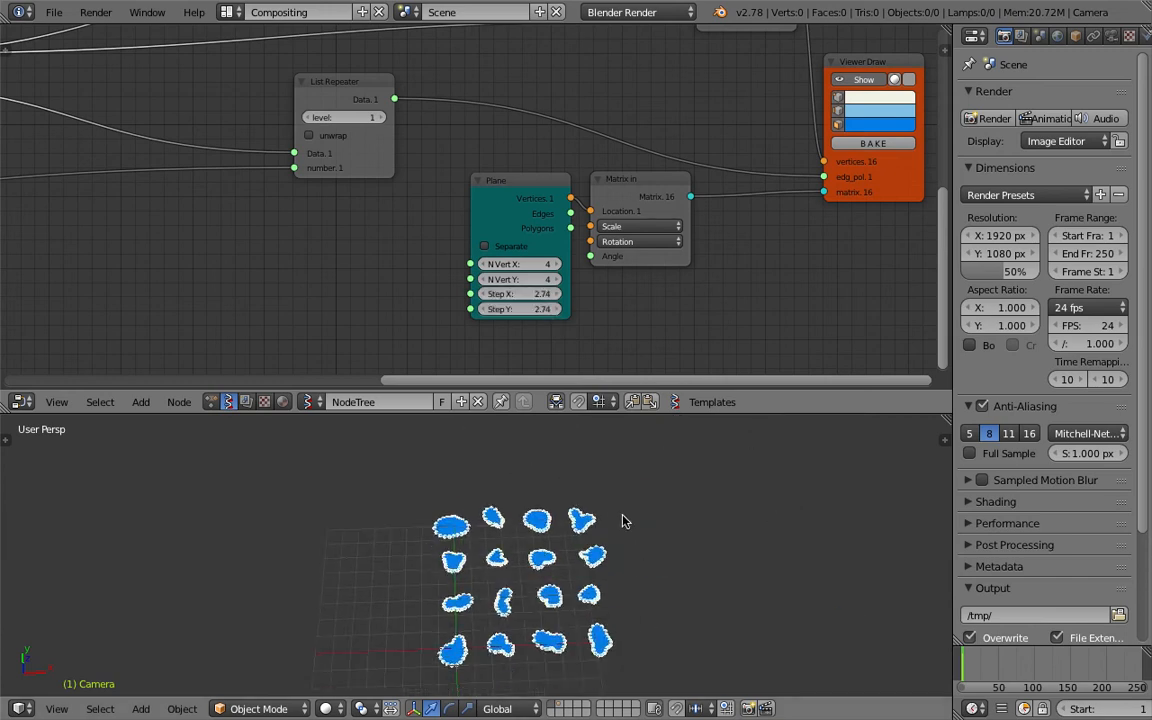
Save the file and move the timeline to frame 59
key("ctrl+s")
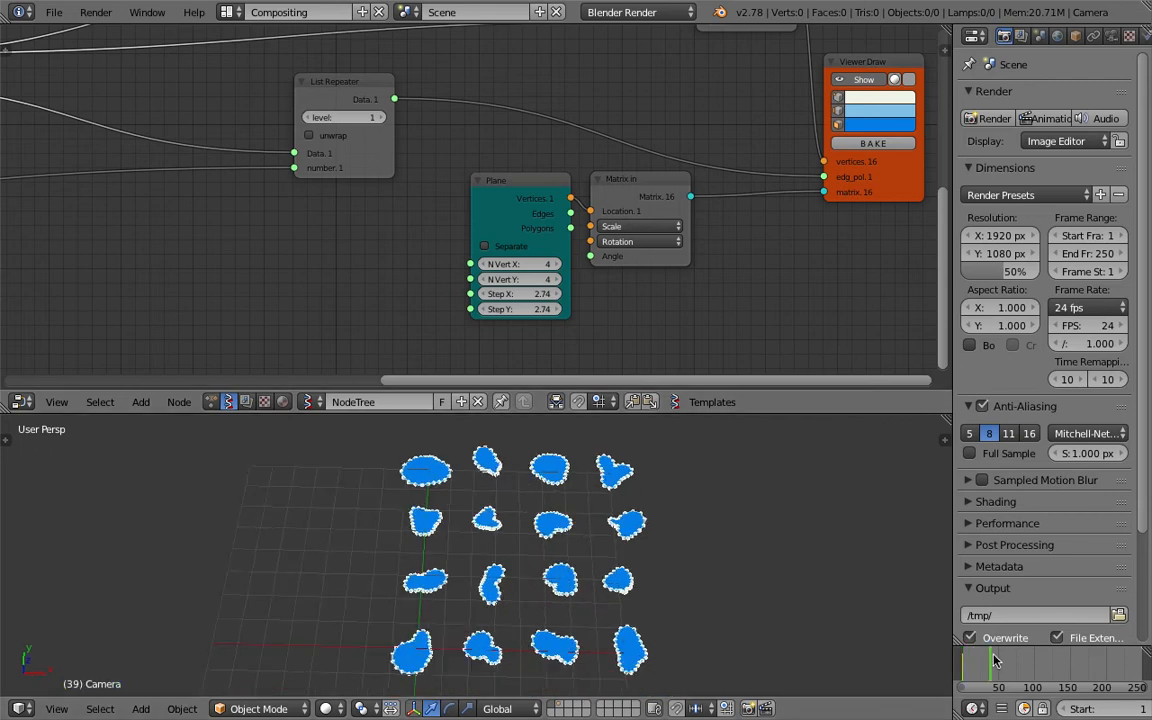
key("ctrl+s")
left_click(539, 447)
scroll(308, 233, "down", 2)
middle_click_drag(308, 233, 416, 281)
middle_click_drag(594, 498, 620, 509)
middle_click_drag(154, 87, 419, 219)
key("ctrl+s")
Move Range Int up and to the right, and change its start value to vary the noise seeds
middle_click_drag(250, 133, 297, 148)
left_click_drag(297, 148, 320, 133)
middle_click_drag(320, 174, 393, 165)
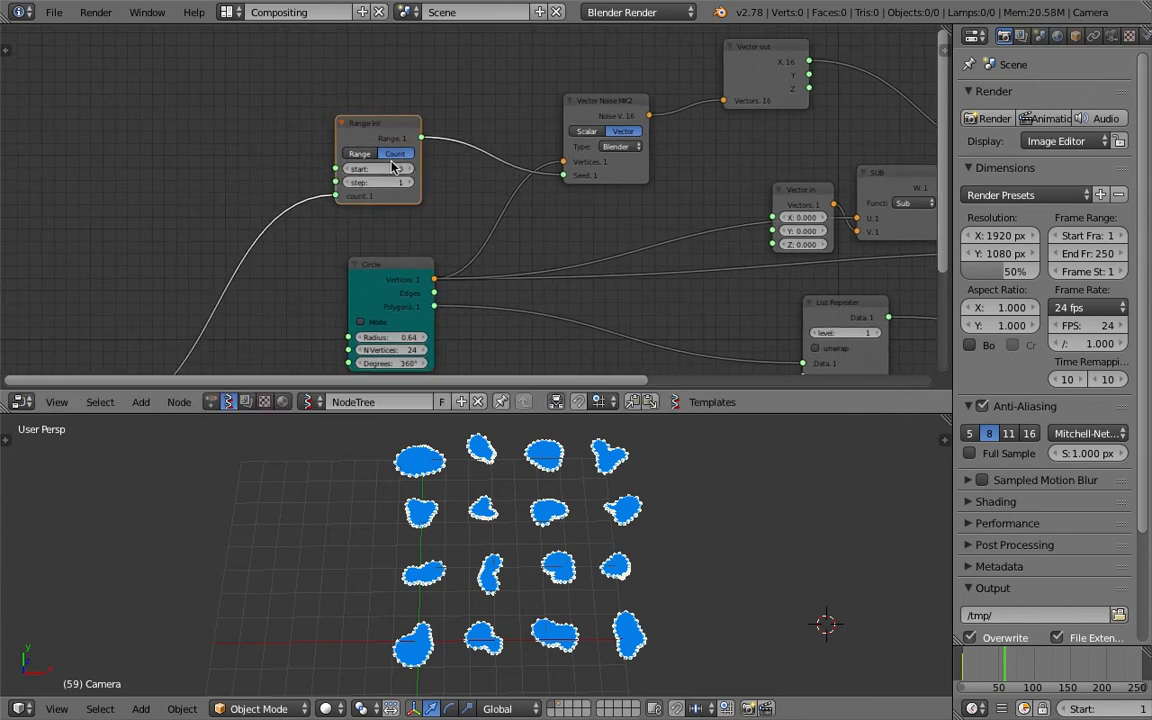
scroll(384, 163, "up", 1)
mouse_move(383, 167)
left_mouse_down()
mouse_move(500, 167)
mouse_move(383, 170)
left_mouse_up()
middle_click_drag(383, 172, 563, 158)
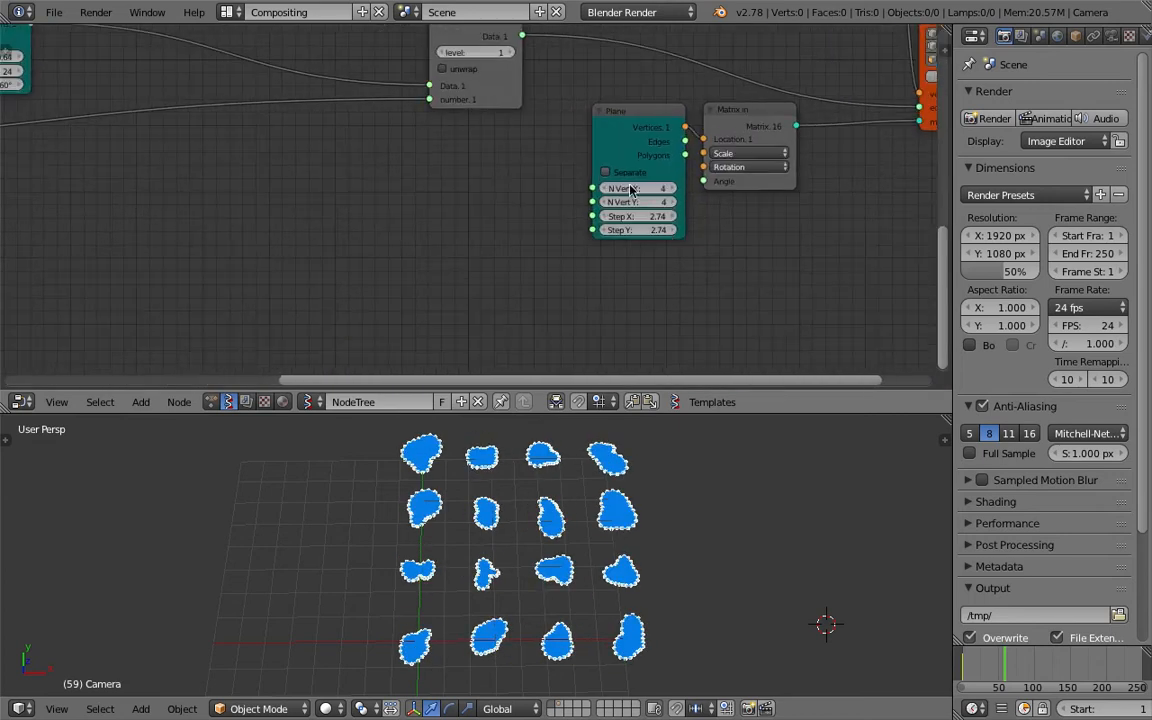
Set the Plane node's N Vert X and N Vert Y to 10 and the Integer node to 100
type("10")
key("Return")
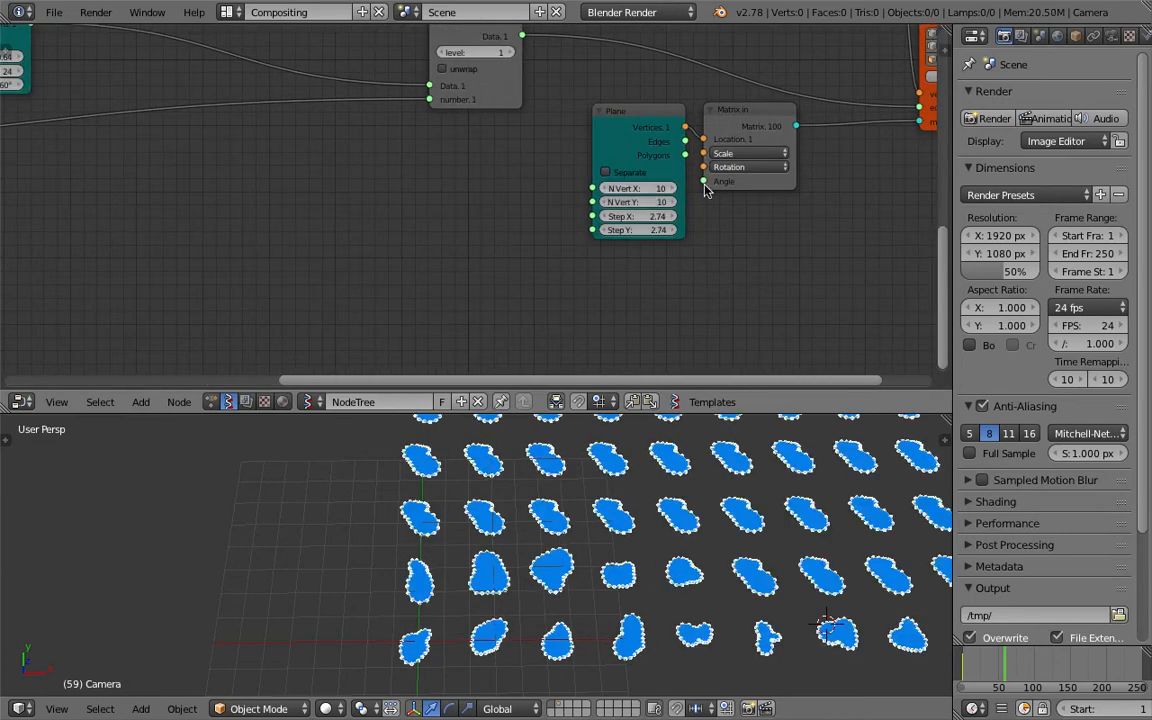
middle_click_drag(296, 262, 491, 204)
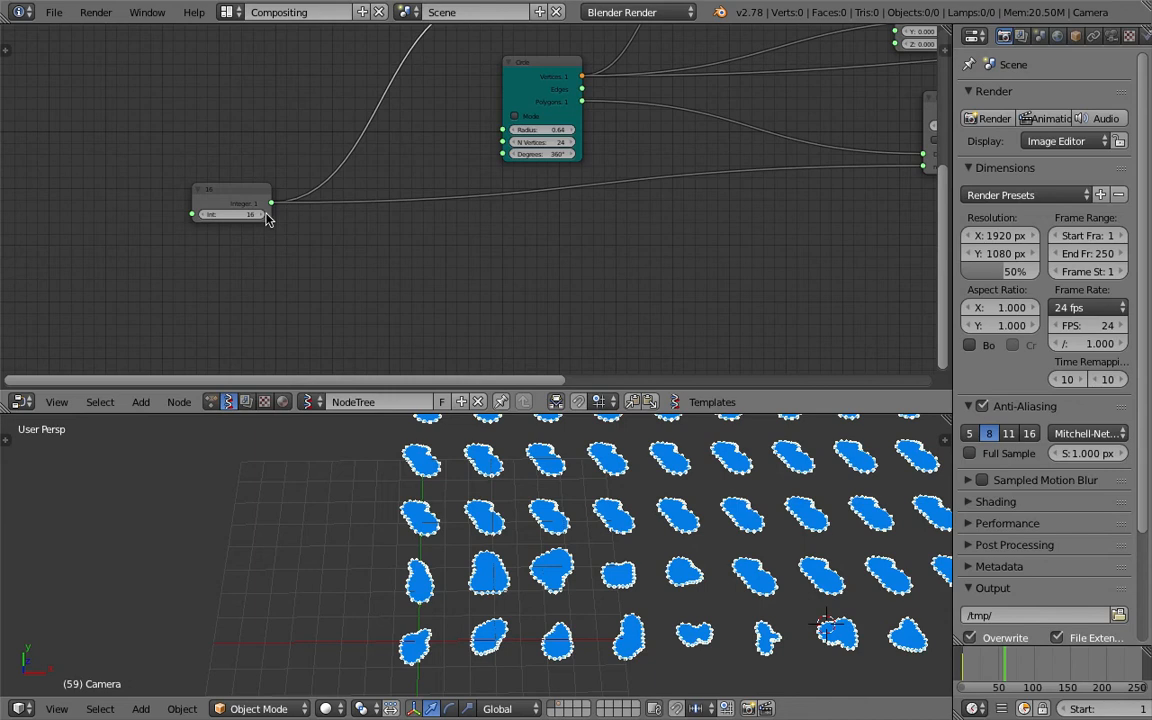
key("Return")
Save the file, then save it again with Save As
scroll(610, 452, "down", 1)
middle_click_drag(652, 500, 579, 569, "shift")
scroll(584, 562, "up", 1)
middle_click_drag(523, 494, 507, 541)
key("ctrl+s")
left_click(620, 538)
key("ctrl+s")
left_click(507, 541)
left_click(54, 12)
left_click(70, 160)
left_click(1021, 81)
key("Return")
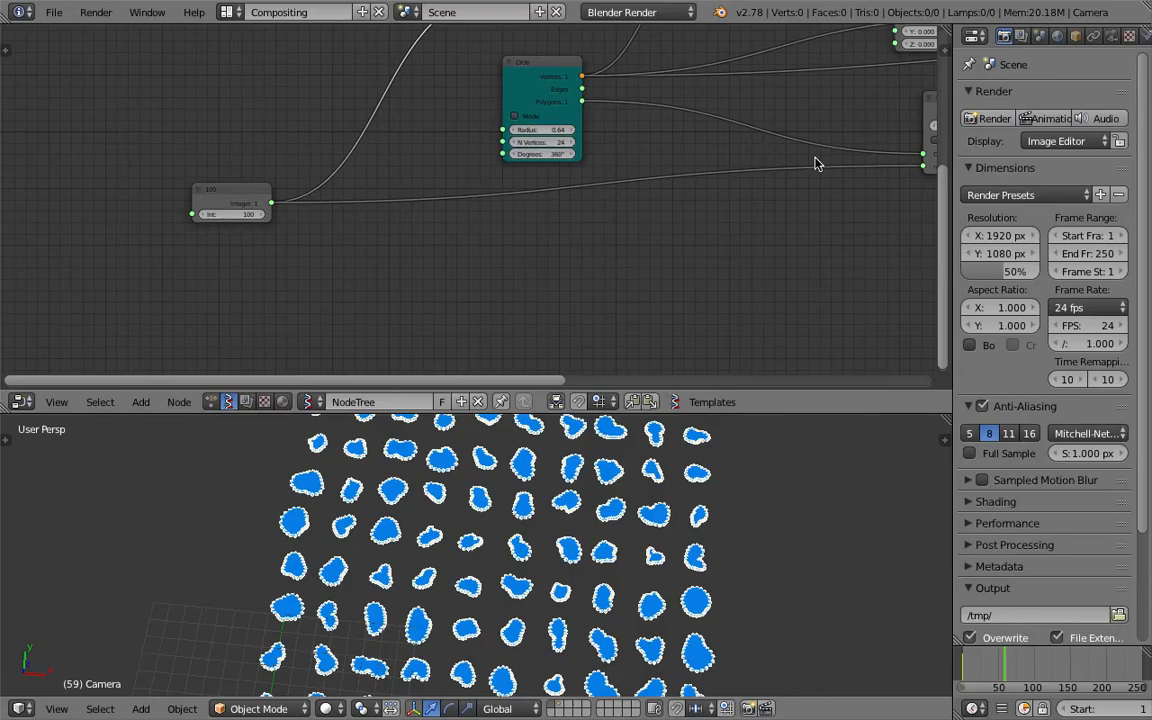
Set the Circle node to radius 1.00 with 16 vertices, and the Plane node's Step X and Step Y to 3.67
scroll(417, 157, "up", 1)
left_click_drag(420, 210, 374, 194)
scroll(556, 187, "down", 1)
middle_click_drag(558, 187, 401, 149)
middle_click_drag(545, 213, 377, 183)
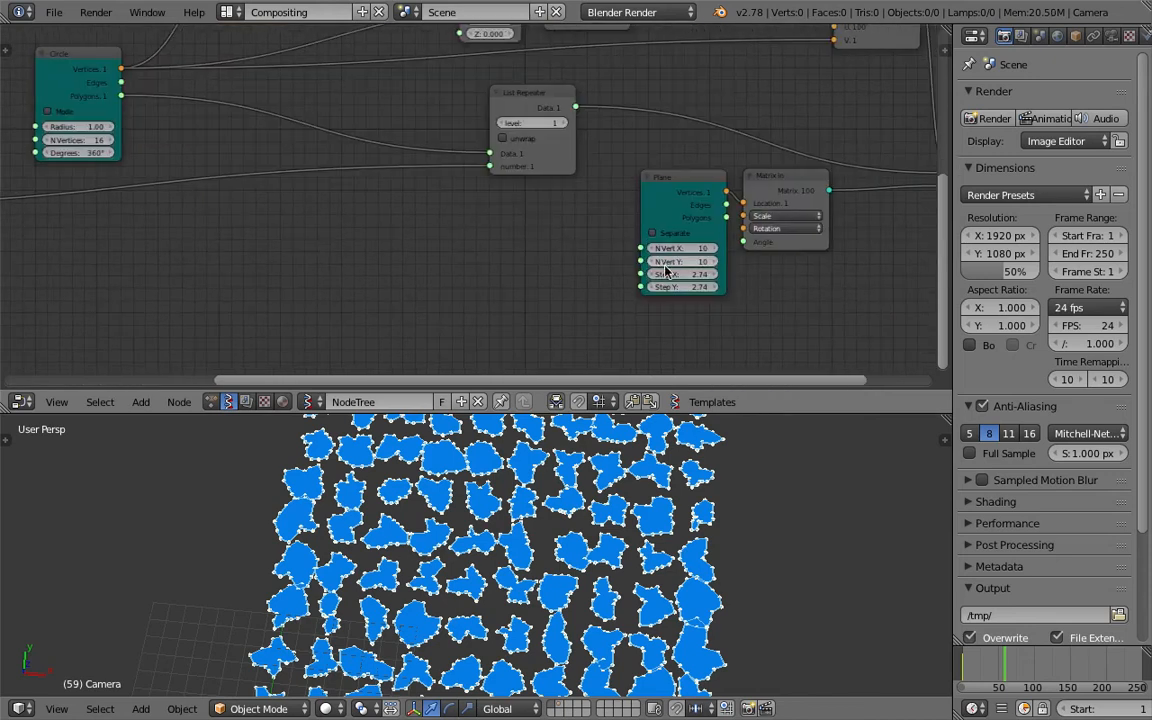
mouse_move(683, 280)
left_mouse_down()
mouse_move(712, 281)
mouse_move(689, 293)
left_mouse_up()
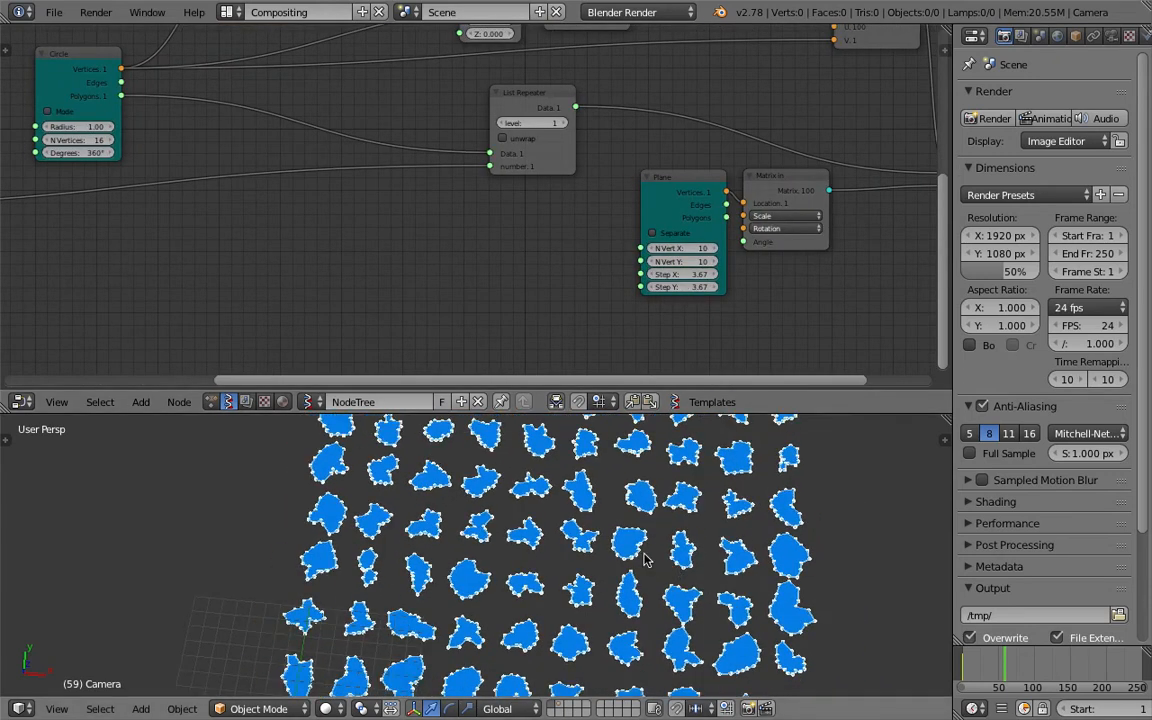
Set the Circle node's radius to 0.67 and the Plane node's Step X and Step Y to 2.41
middle_click_drag(325, 258, 468, 275)
scroll(288, 180, "up", 1)
left_click_drag(217, 153, 187, 153)
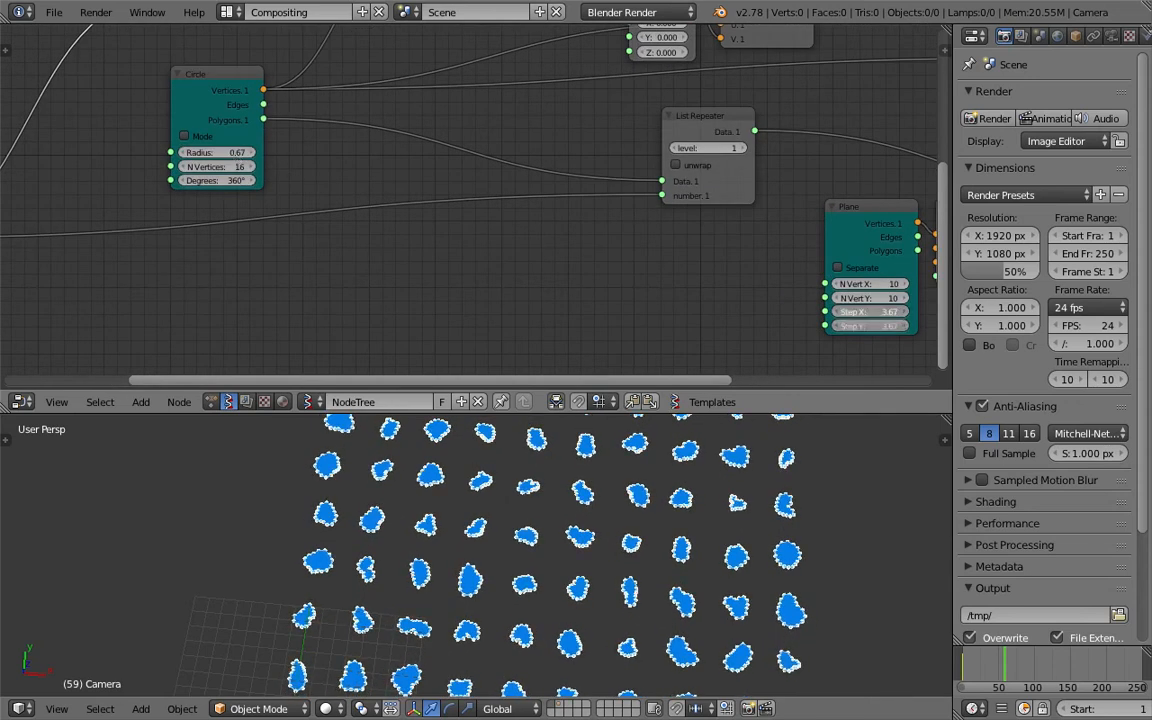
left_click_drag(870, 325, 744, 325)
Turn off the display of vertices in the viewer node so only edges and faces are drawn
mouse_move(272, 284)
middle_mouse_down()
mouse_move(171, 288)
mouse_move(496, 247)
middle_mouse_up()
scroll(496, 245, "up", 3)
left_click(608, 240)
middle_click_drag(24, 302, 642, 218)
left_click(642, 218)
scroll(490, 540, "up", 2)
scroll(509, 599, "up", 2)
middle_click_drag(558, 530, 518, 572)
Set the Circle node's N Vertices to 36 to smooth the blob outlines
middle_click_drag(96, 222, 436, 190)
scroll(436, 190, "up", 3)
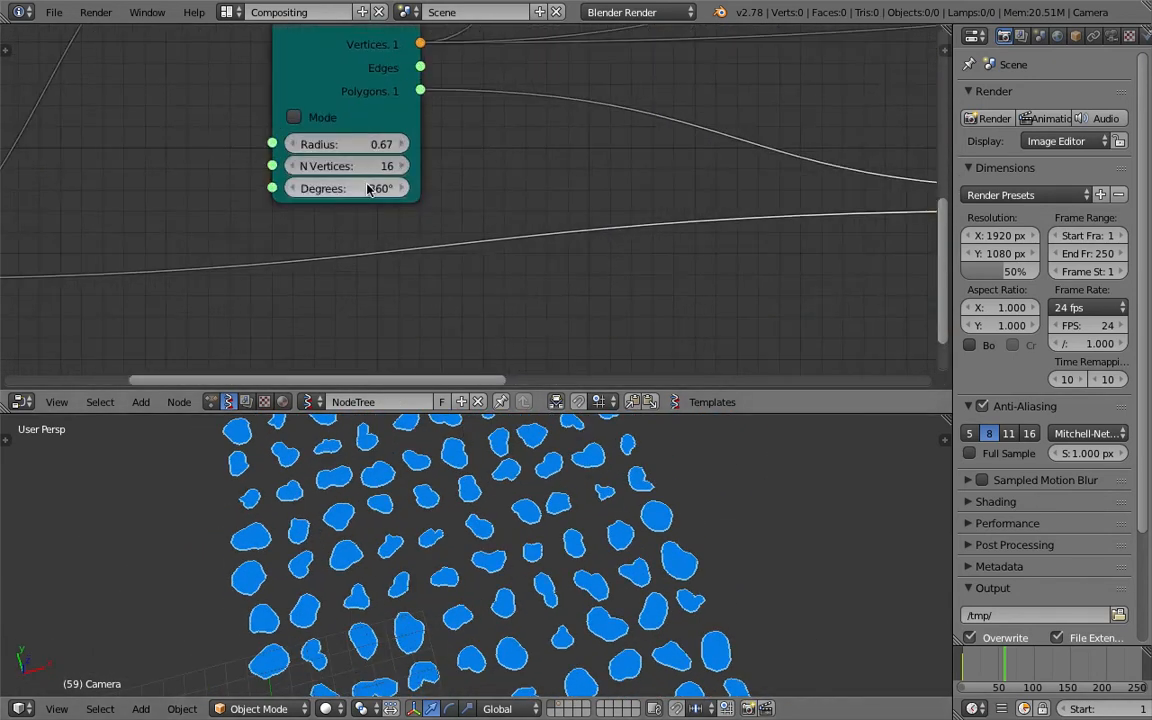
left_click_drag(345, 166, 360, 166)
scroll(586, 568, "up", 6)
scroll(368, 180, "down", 1)
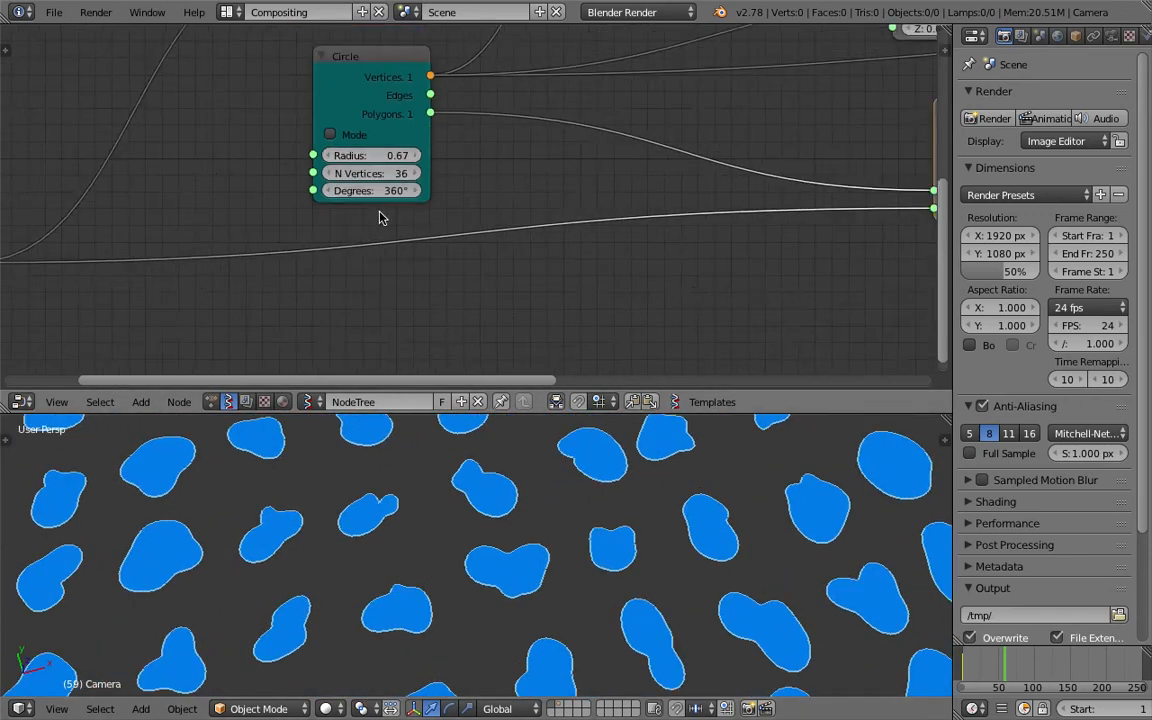
Move the Circle and Range Int nodes away from Vector Noise to make room, and save the file
middle_click_drag(380, 216, 445, 265)
scroll(468, 228, "down", 5)
middle_click_drag(424, 182, 476, 236)
left_click(470, 247)
left_click_drag(470, 247, 359, 249)
key("ctrl+s")
left_click(383, 251)
left_click_drag(443, 112, 328, 80)
middle_click_drag(482, 98, 485, 131)
key("space")
type("vec")
left_click(564, 168)
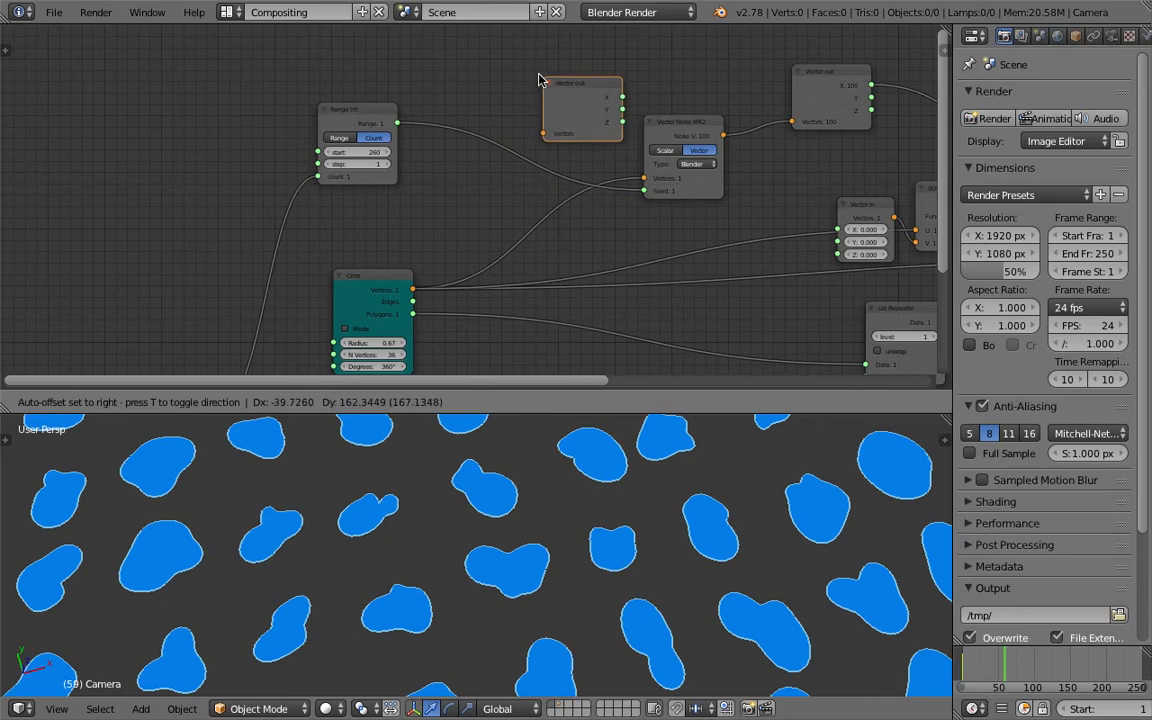
left_click(542, 79)
key("x")
Insert a Vector Math node set to Multiply Scalar between the Circle's vertices and the Vector Noise node
key("space")
type("vec")
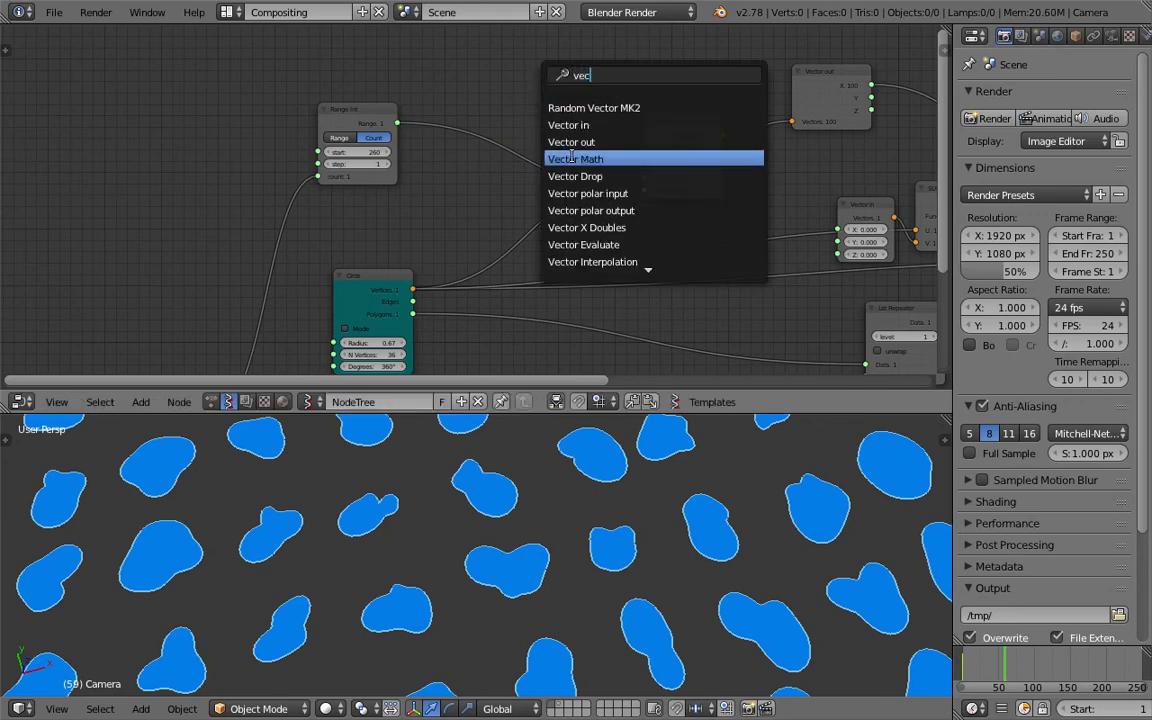
left_click(520, 154)
left_click(494, 197)
left_click(558, 227)
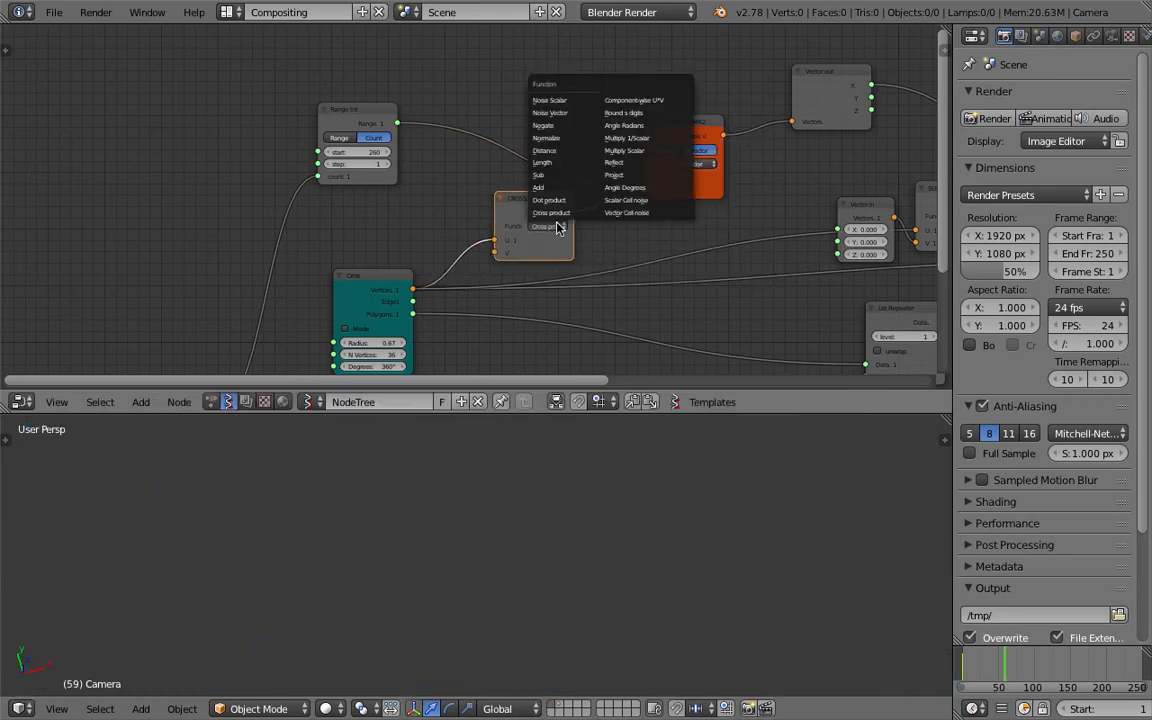
left_click(617, 151)
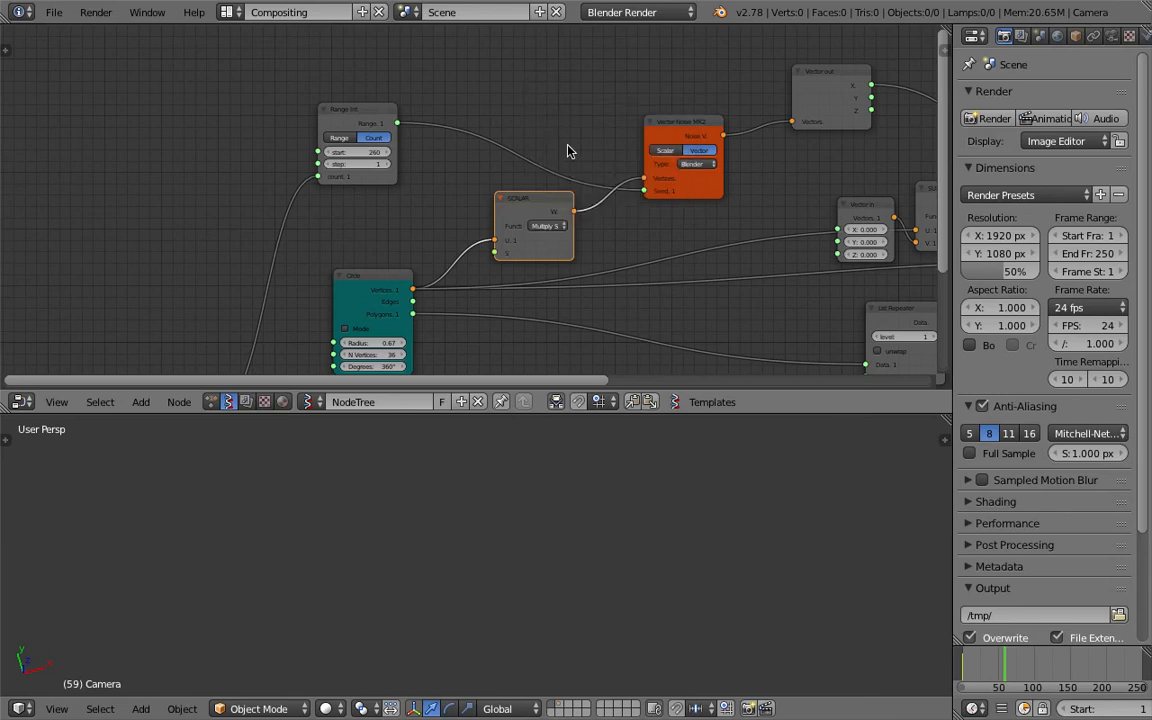
Add a Float node above the Multiply Scalar node and connect it to that node's S input
key("shift+a")
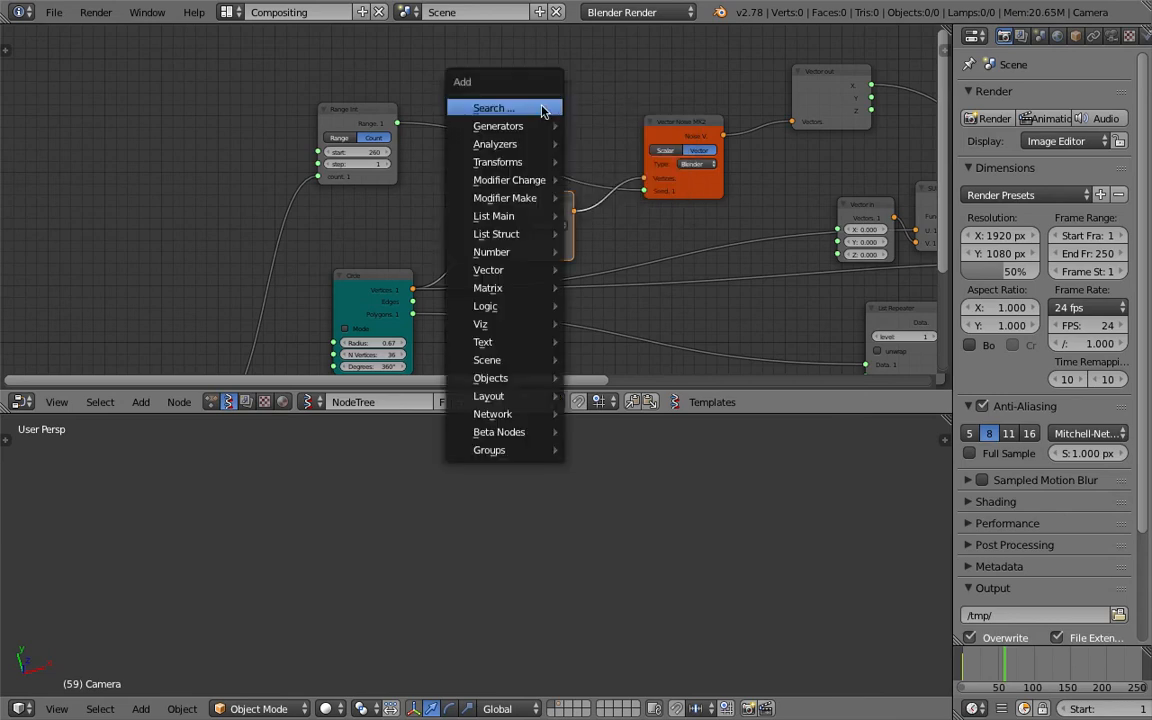
left_click(541, 109)
type("flo")
key("Down")
key("Return")
left_click(542, 107)
left_click_drag(570, 111, 477, 71)
left_click_drag(528, 84, 536, 87)
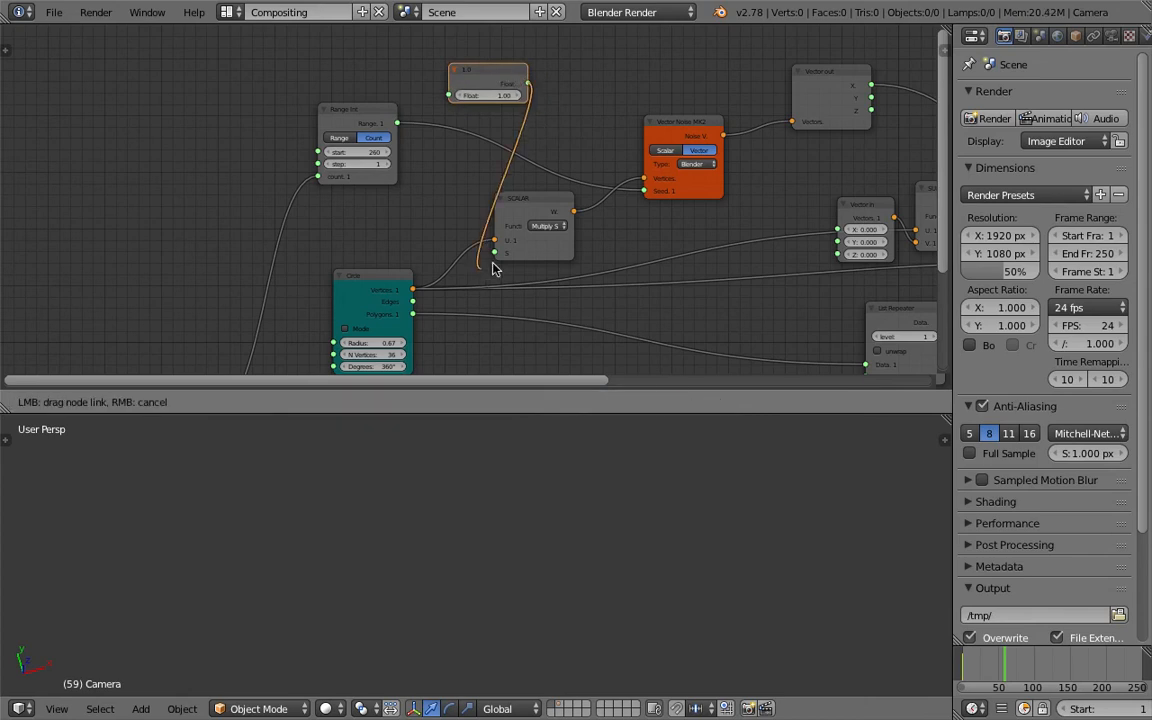
left_click_drag(495, 258, 495, 255)
Adjust the Float node's noise scale factor to 0.73
left_click_drag(488, 96, 445, 96)
scroll(645, 550, "down", 2)
middle_click_drag(645, 557, 575, 517)
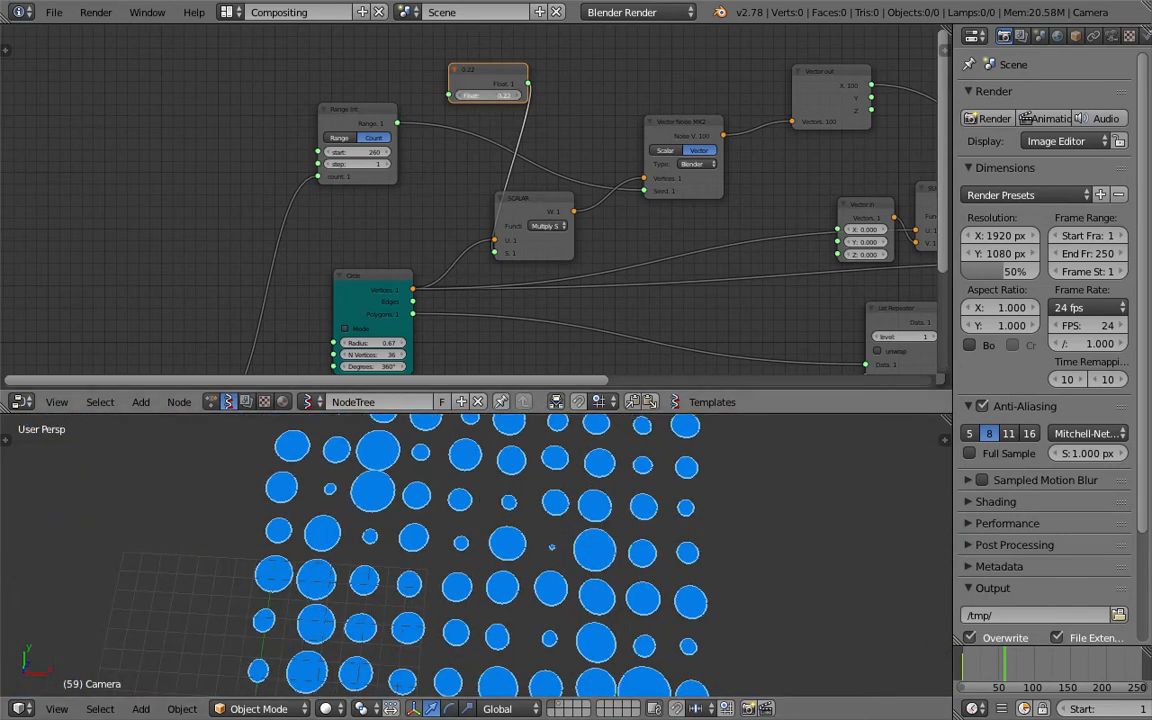
left_click_drag(487, 96, 507, 96)
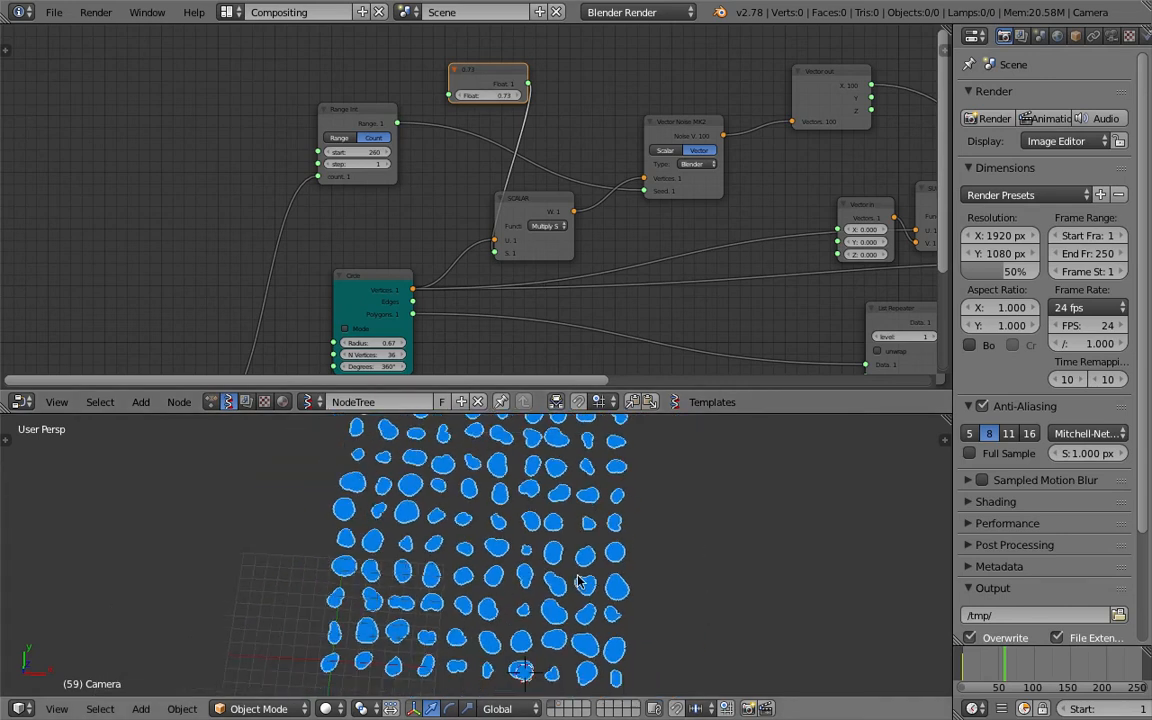
middle_click_drag(532, 571, 406, 545)
scroll(471, 226, "up", 1)
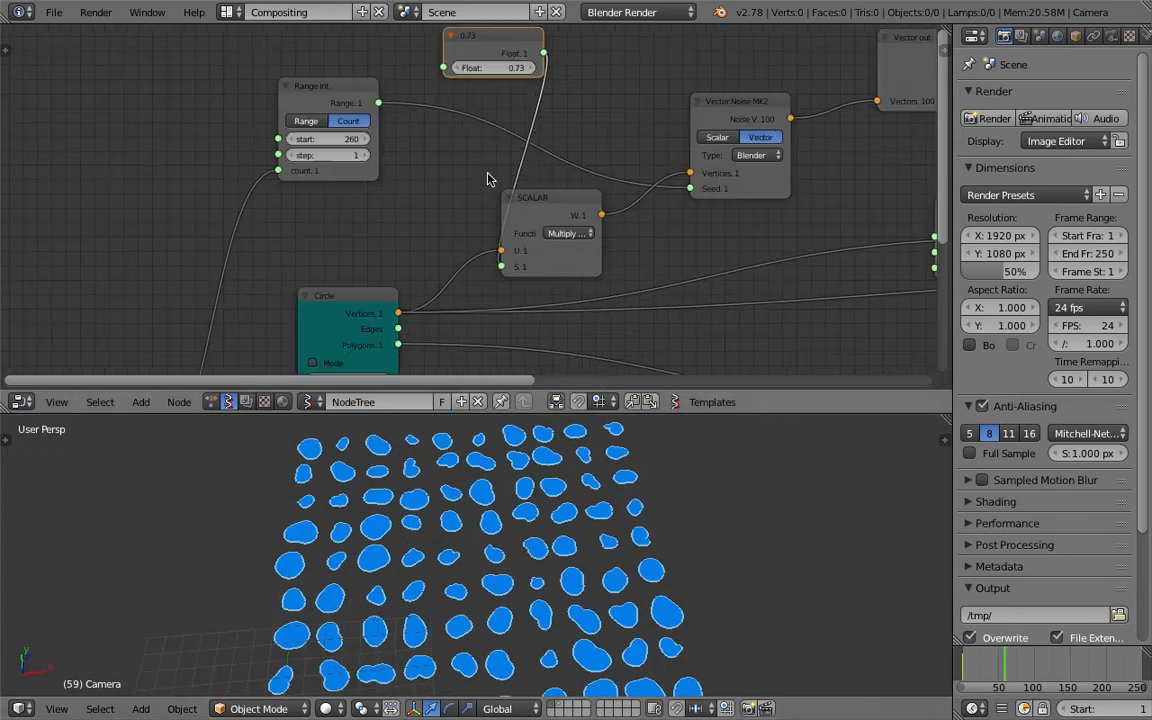
Move the Float node between Range Int and Circle, shift the Circle node outward, and save the file
left_click_drag(460, 45, 416, 220)
key("ctrl+s")
left_click(415, 221)
middle_click_drag(364, 299, 373, 291)
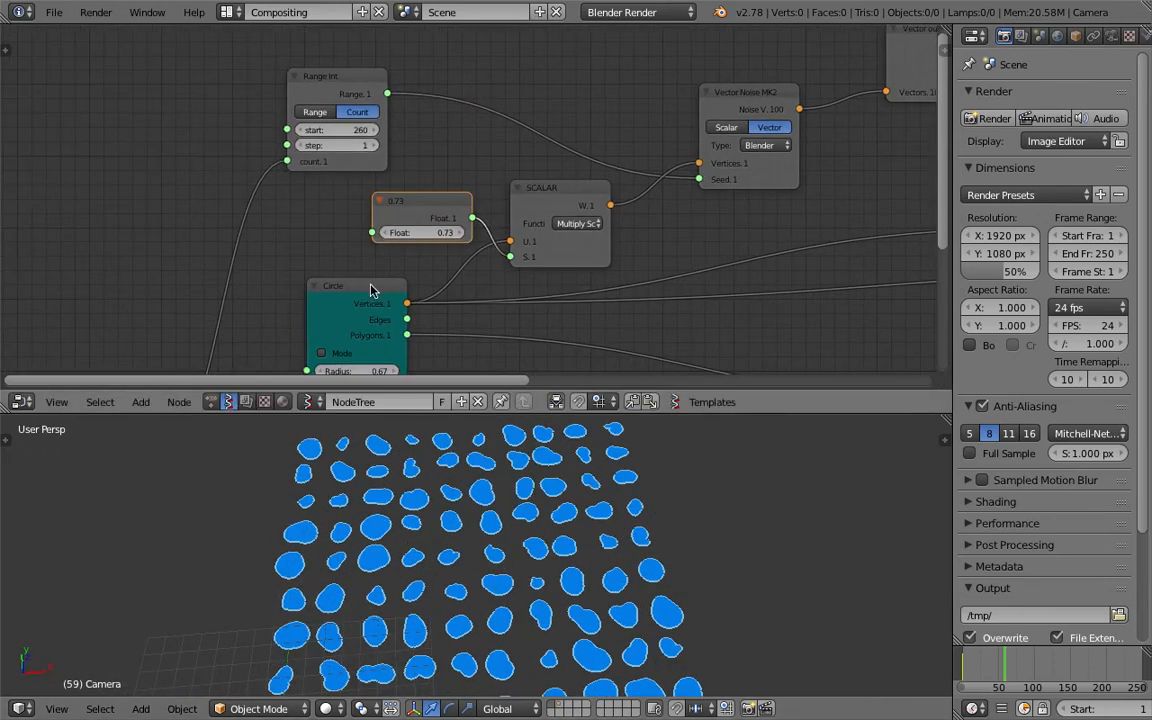
left_click_drag(373, 291, 334, 299)
scroll(476, 270, "down", 2)
middle_click_drag(506, 237, 415, 268)
key("ctrl+s")
left_click(415, 267)
Rearrange the Multiply Scalar, Vector Noise and Vector out nodes to leave free space before Vector Noise, saving the file
left_click_drag(471, 226, 440, 226)
left_click_drag(631, 141, 560, 131)
key("ctrl+s")
left_click(621, 123)
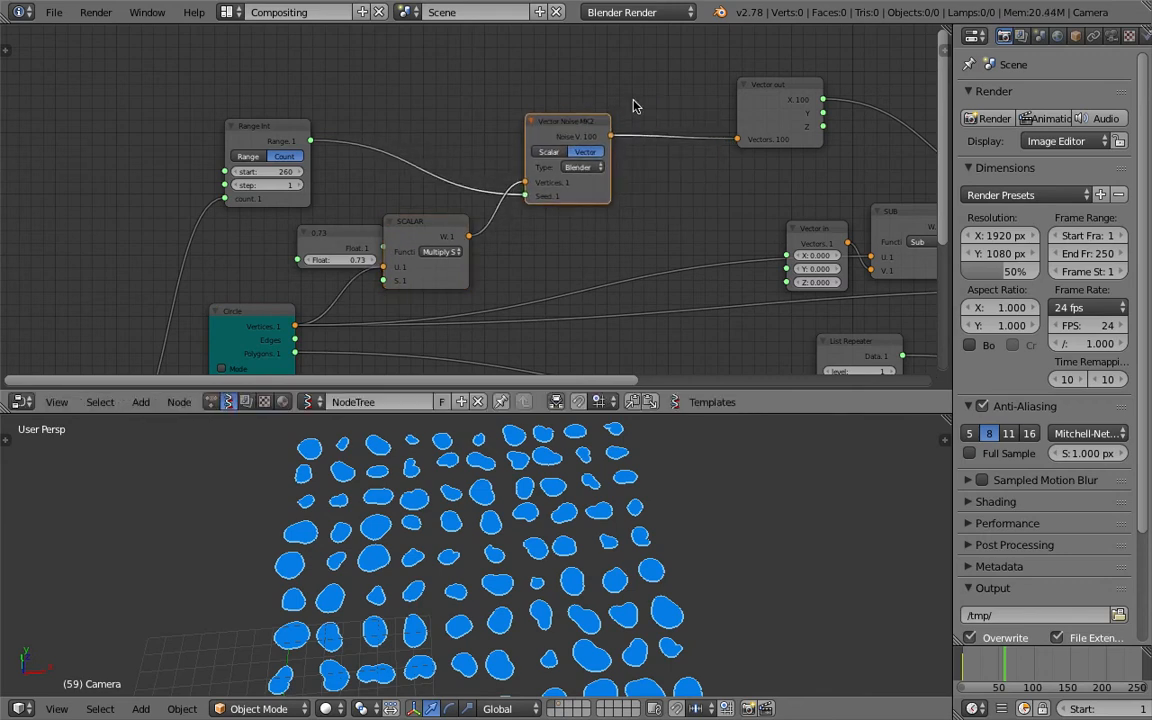
middle_click_drag(754, 90, 332, 121)
left_click_drag(387, 118, 515, 142)
middle_click_drag(198, 141, 306, 132)
left_click_drag(248, 149, 369, 156)
middle_click_drag(83, 273, 373, 225)
left_click_drag(418, 204, 480, 200)
middle_click_drag(478, 167, 419, 174)
left_click_drag(607, 110, 647, 110)
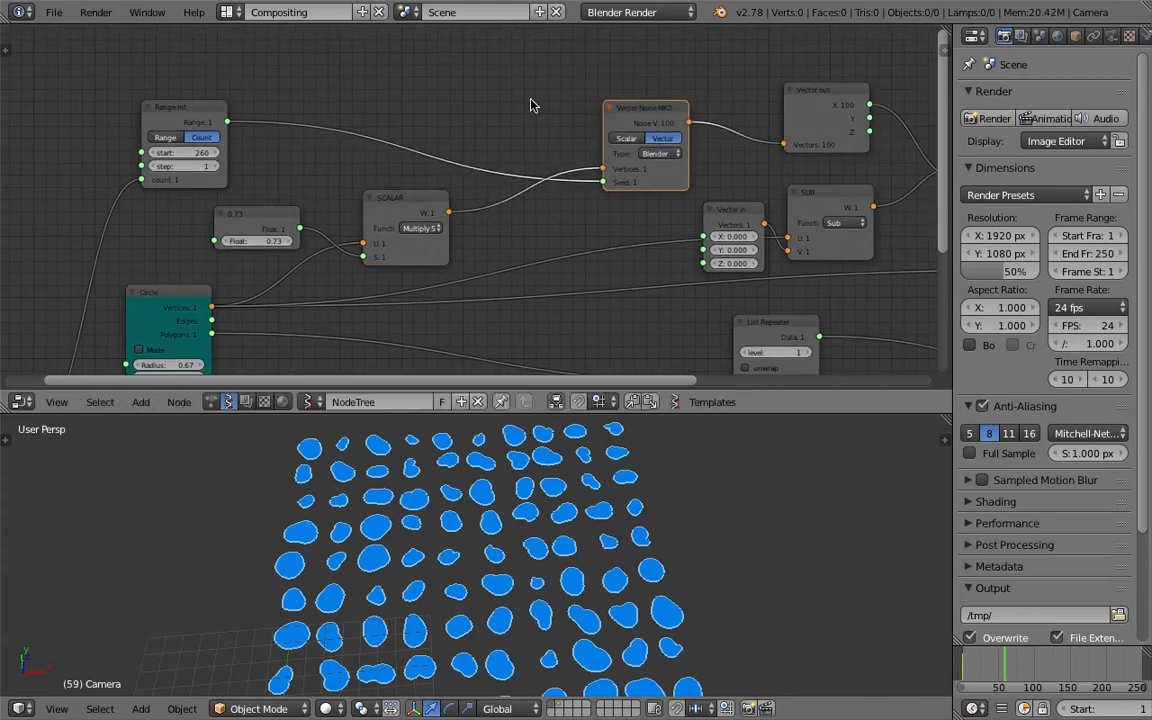
key("shift+d")
left_click(498, 77)
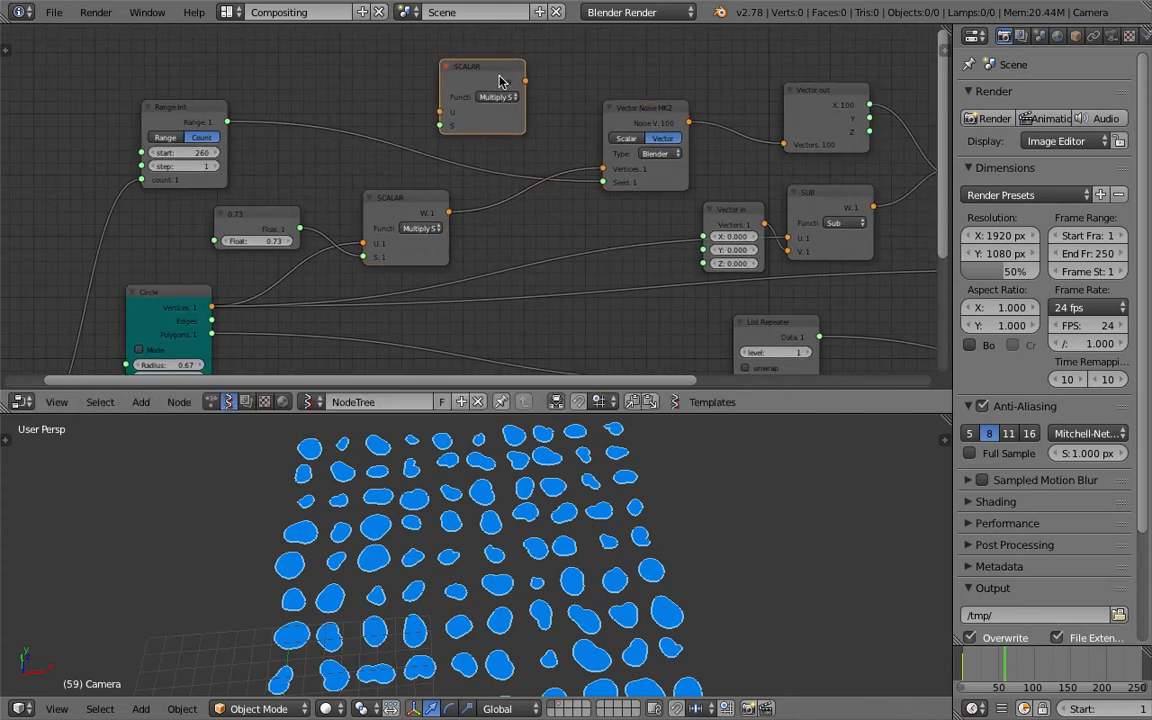
left_click(508, 100)
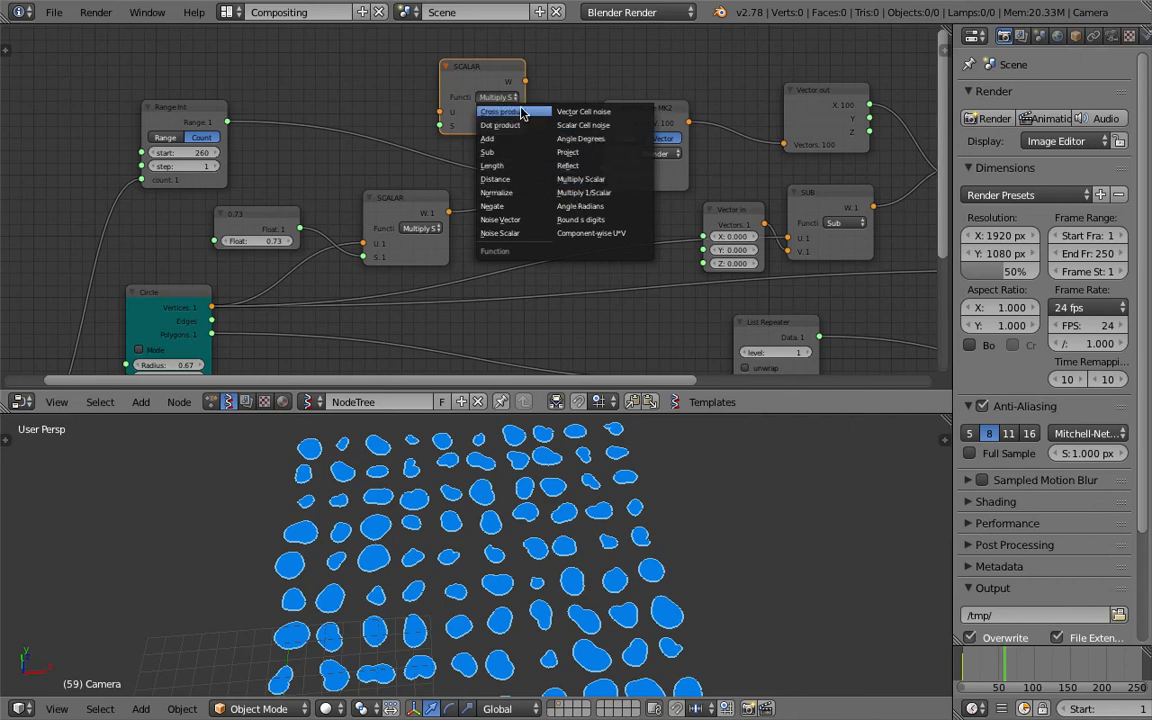
key("x")
Insert a Vector Math node set to Add between the Multiply Scalar and Vector Noise nodes
key("shift+a")
left_click(490, 73)
type("vec")
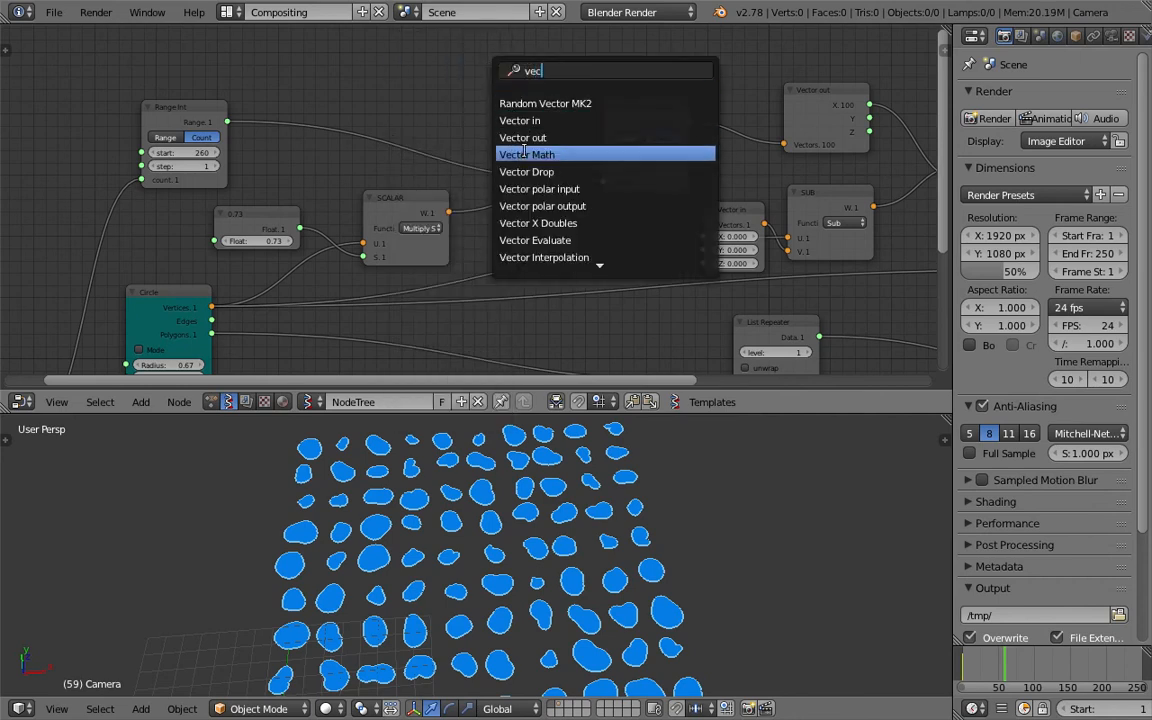
left_click(525, 154)
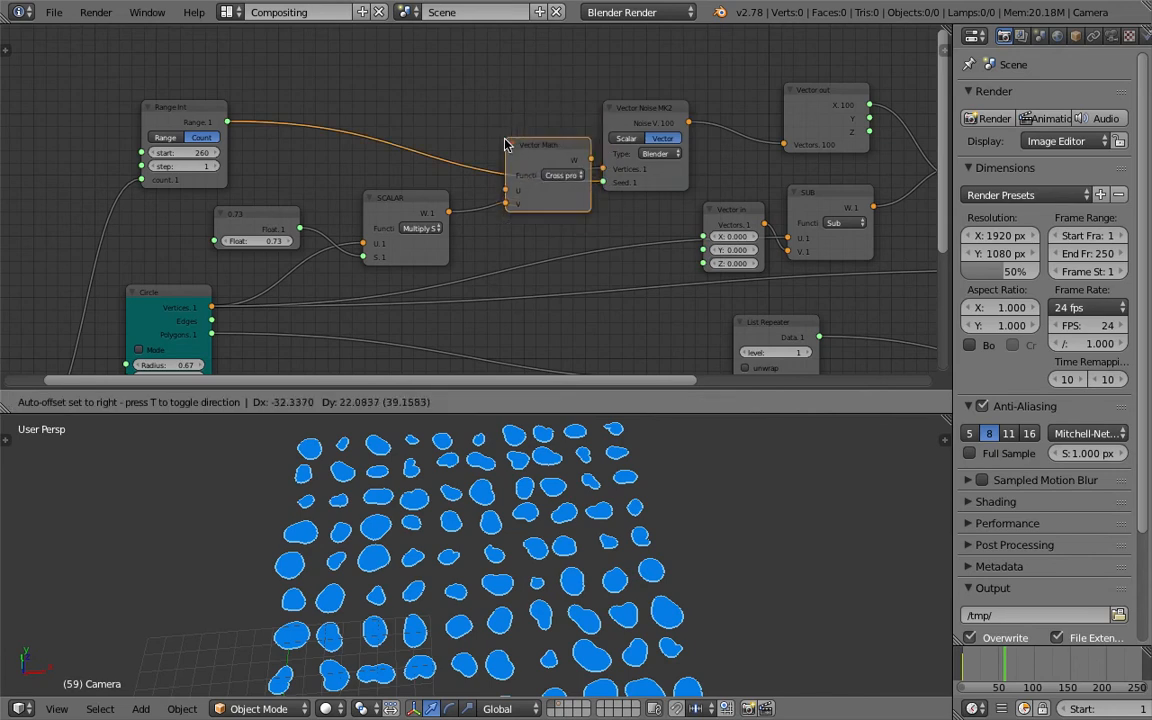
left_click(491, 188)
left_click(548, 220)
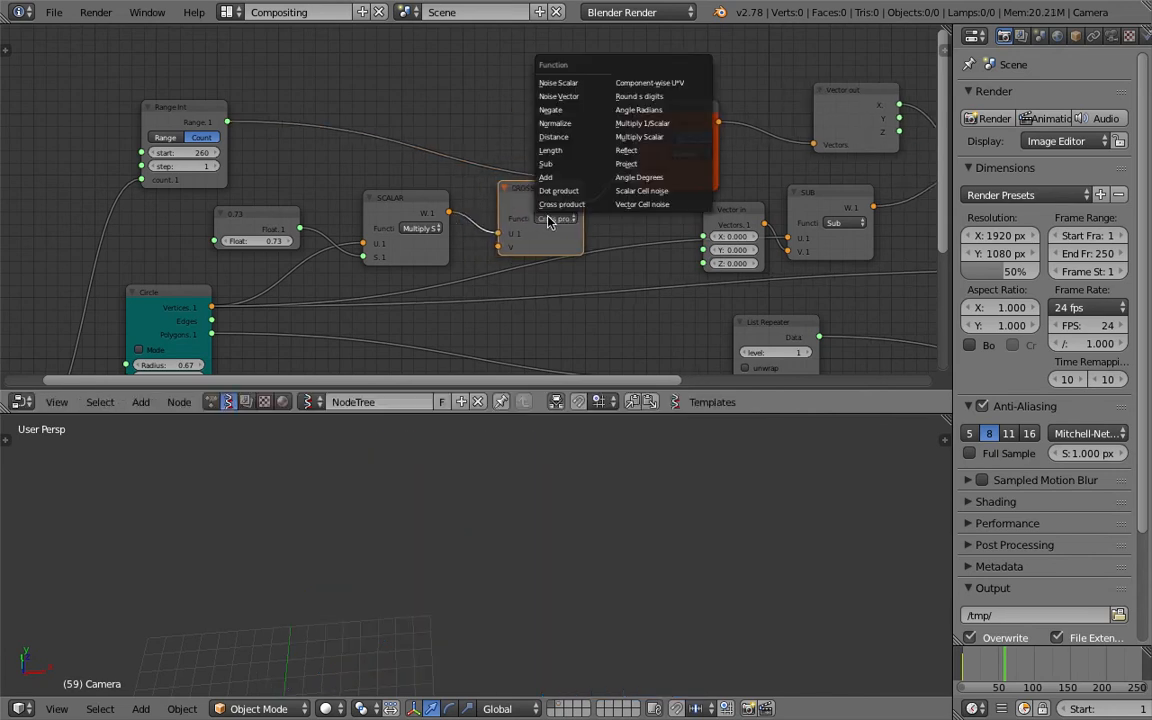
left_click(560, 182)
Add a Vector in node, connect it to the Add node's V input, and relink Range Int to Vector Noise's Seed
key("shift+a")
left_click(476, 77)
type("vec")
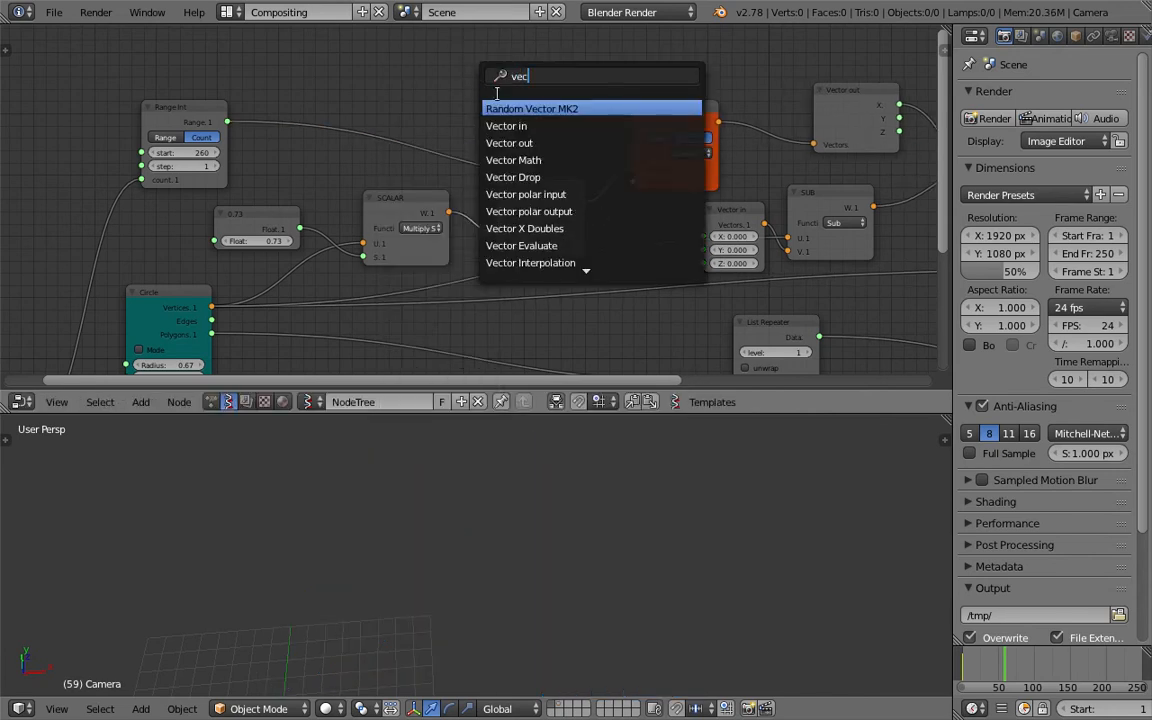
left_click(506, 122)
left_click(399, 80)
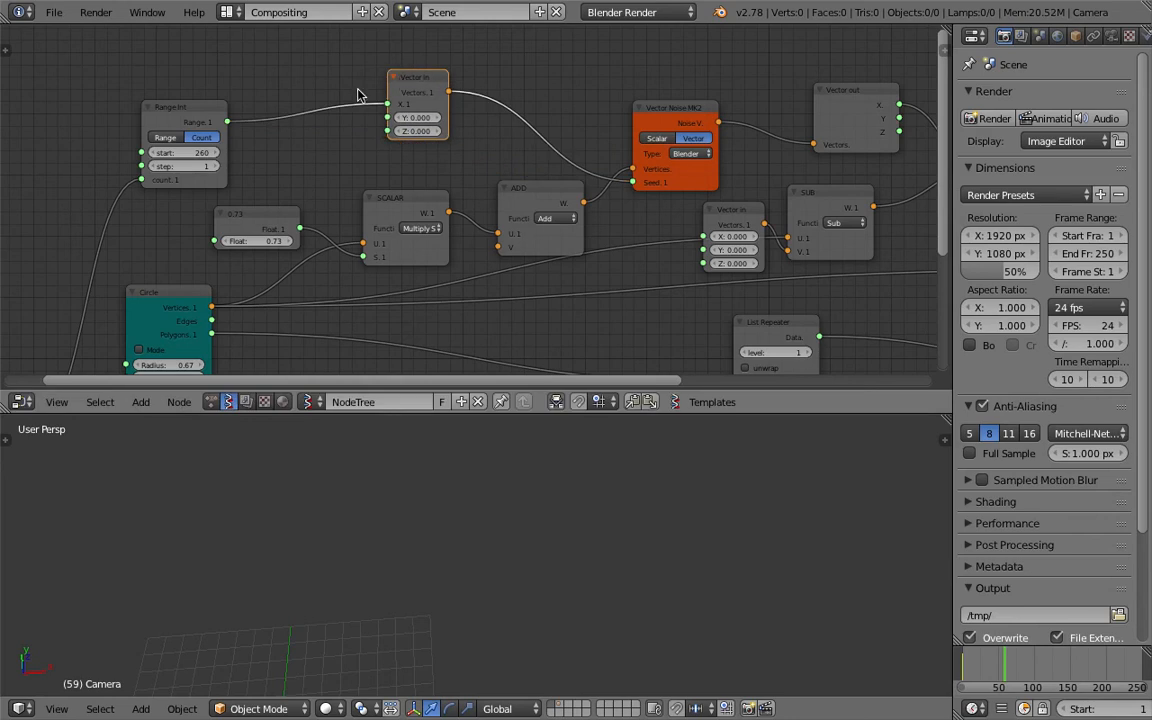
left_click_drag(228, 121, 635, 183)
left_click_drag(431, 79, 499, 247)
Set the new Vector in node to X 1.800, Y 1.800 and Z 1.890, and save the file
left_click_drag(451, 109, 508, 109)
left_click_drag(451, 84, 500, 96)
key("ctrl+s")
left_click(586, 588)
scroll(583, 586, "down", 2)
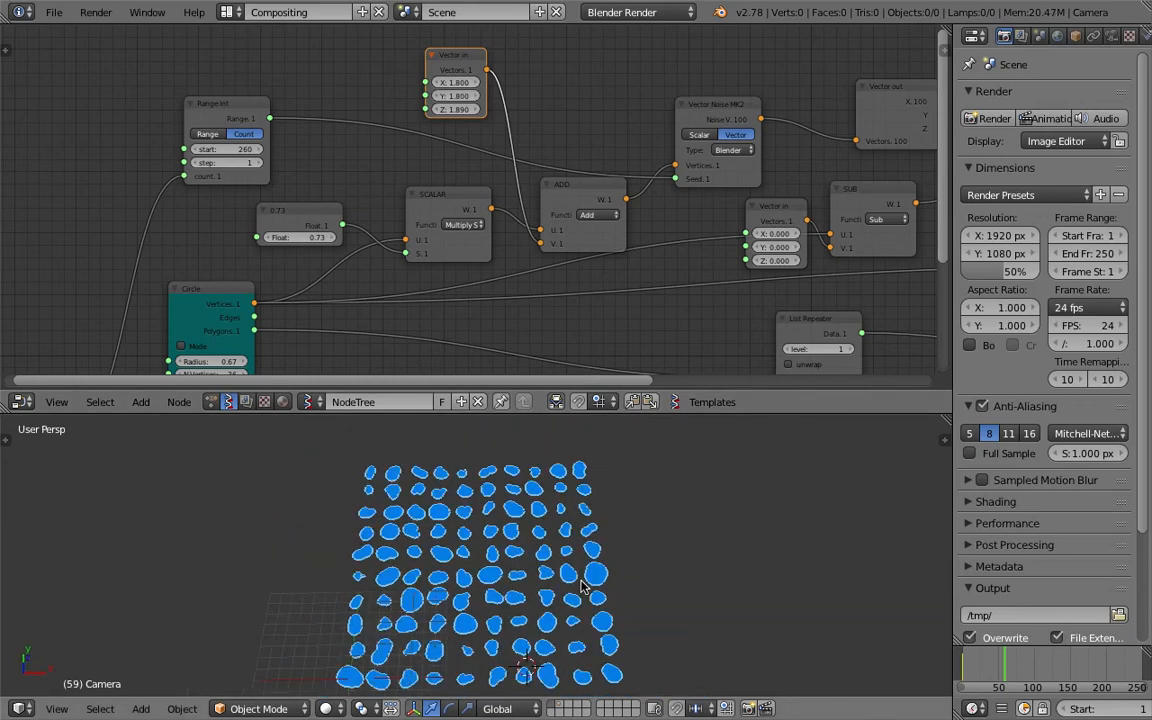
Set the Plane node's N Vert X and N Vert Y to 5 and the Integer node to 25
middle_click_drag(583, 586, 580, 569, "shift")
middle_click_drag(747, 348, 563, 188)
middle_click_drag(686, 285, 515, 187)
scroll(578, 212, "up", 3)
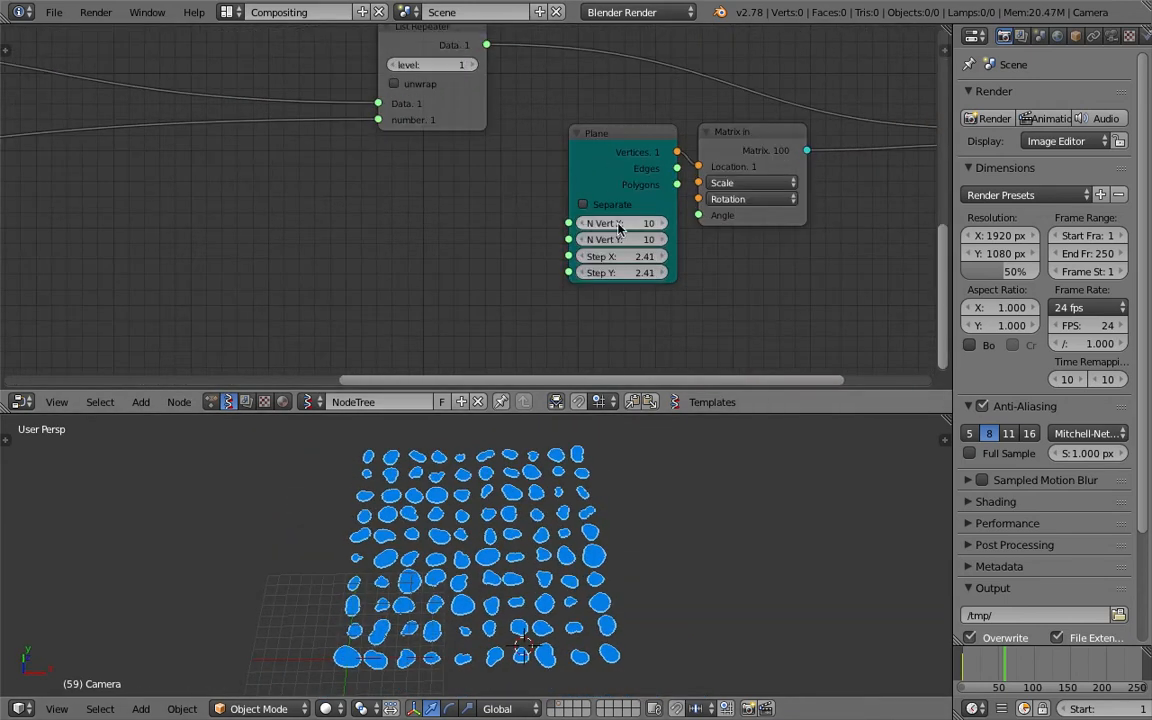
type("5")
key("Return")
scroll(443, 229, "down", 1)
middle_click_drag(262, 180, 583, 235)
middle_click_drag(165, 244, 312, 246)
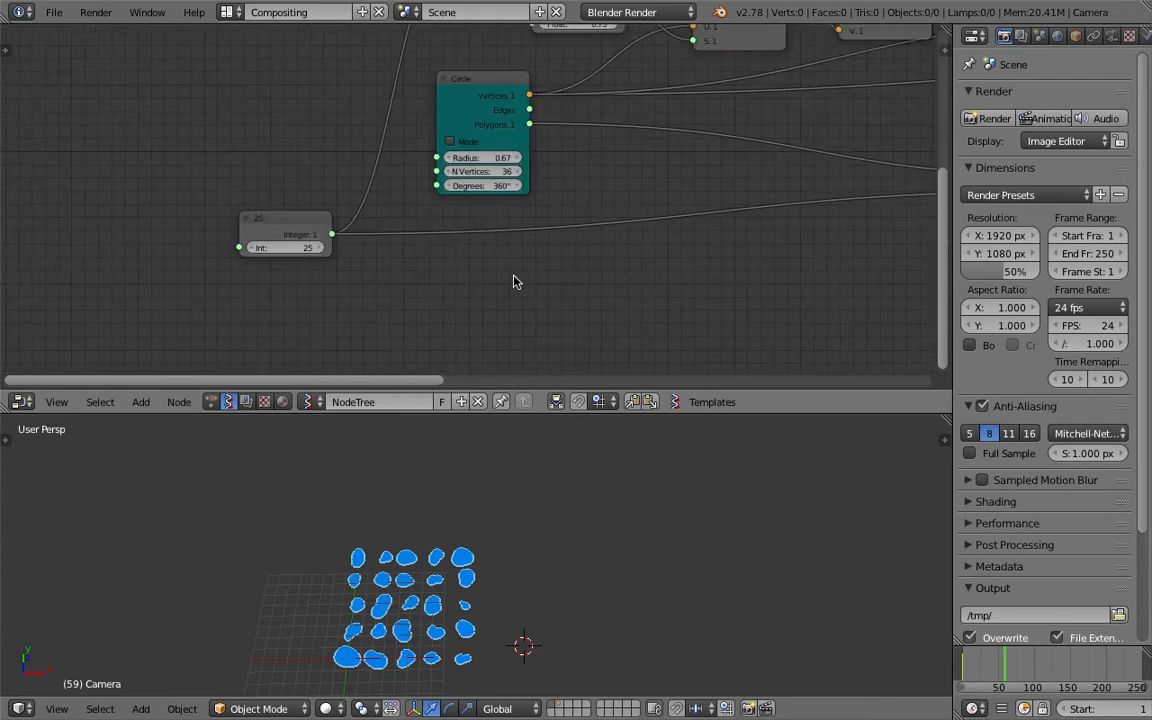
middle_click_drag(513, 282, 472, 309)
scroll(590, 519, "up", 4)
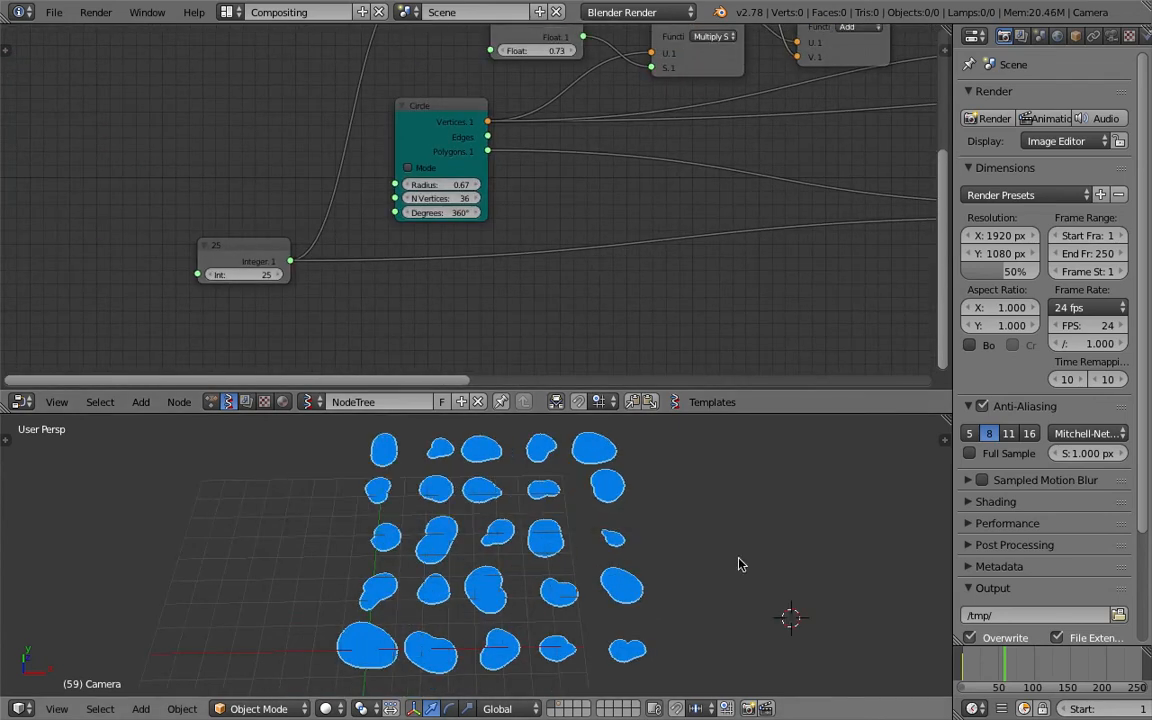
Play the animation briefly and stop it
key("alt+a")
middle_click_drag(602, 203, 547, 385)
key("Escape")
Add a Frame info node above Range Int and connect its Current Frame output to the Vector in node's Z input
middle_click_drag(513, 166, 516, 217)
mouse_move(492, 265)
left_mouse_down()
mouse_move(511, 249)
mouse_move(500, 260)
left_mouse_up()
middle_click_drag(507, 195, 519, 214)
key("shift+a")
left_click(521, 94)
type("frame")
key("Down")
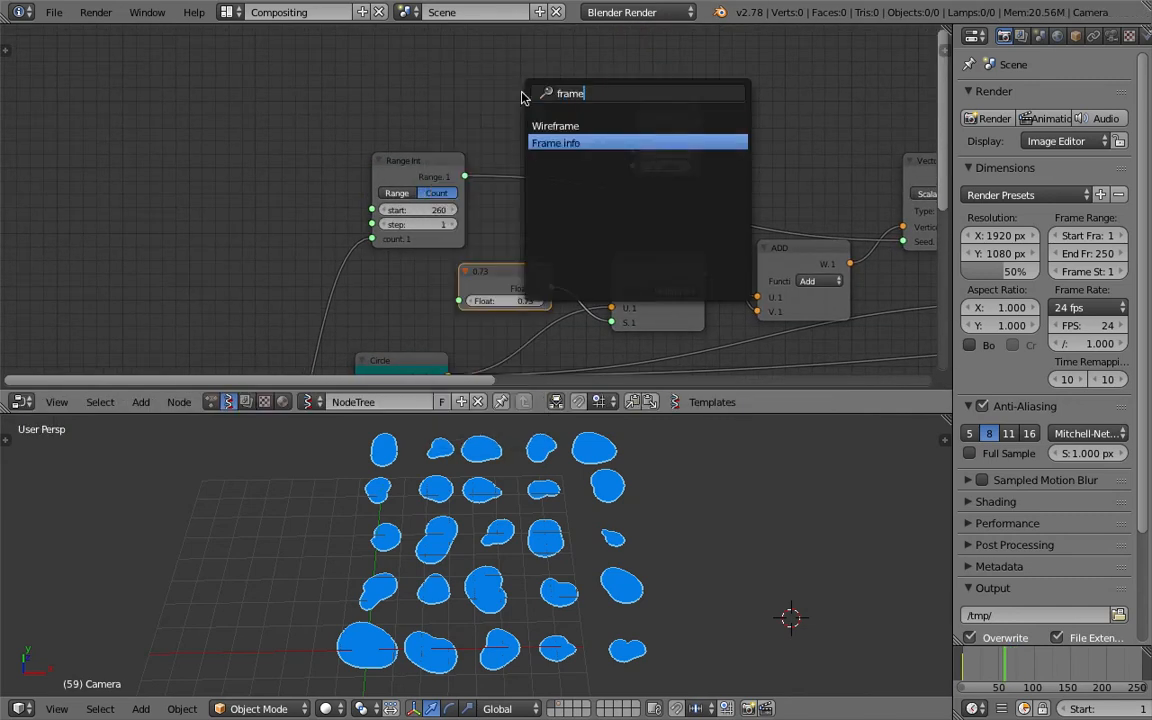
key("Return")
left_click(545, 112)
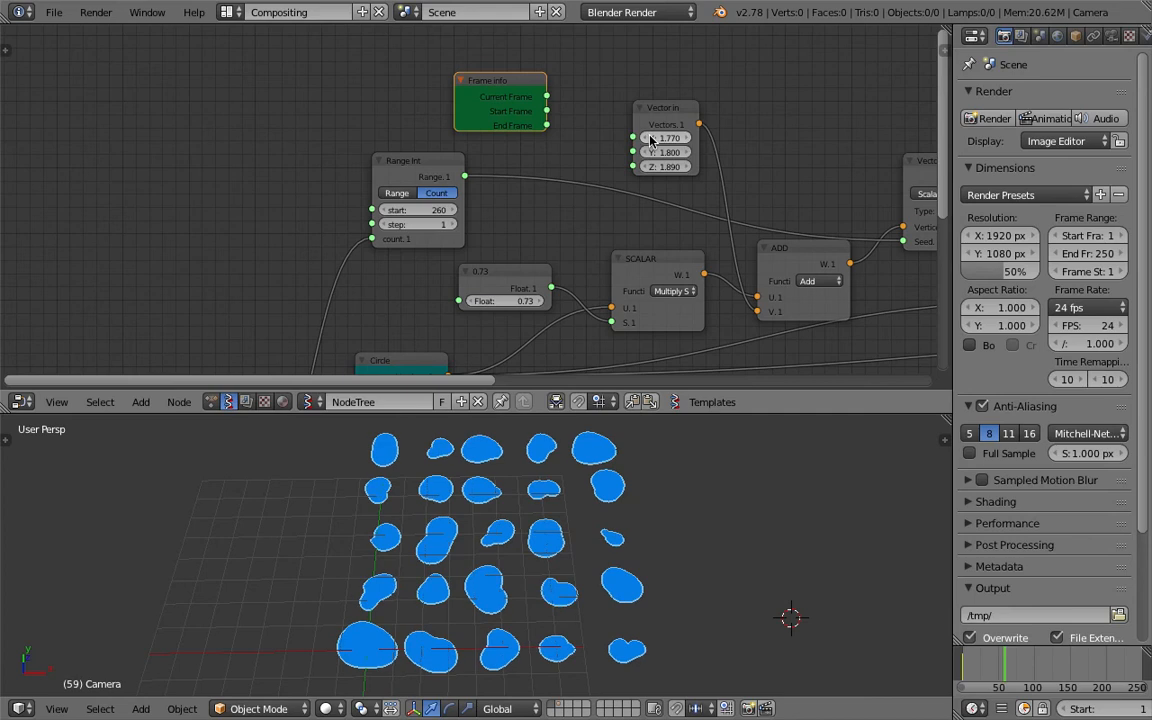
left_click_drag(547, 96, 633, 167)
left_click_drag(517, 87, 457, 85)
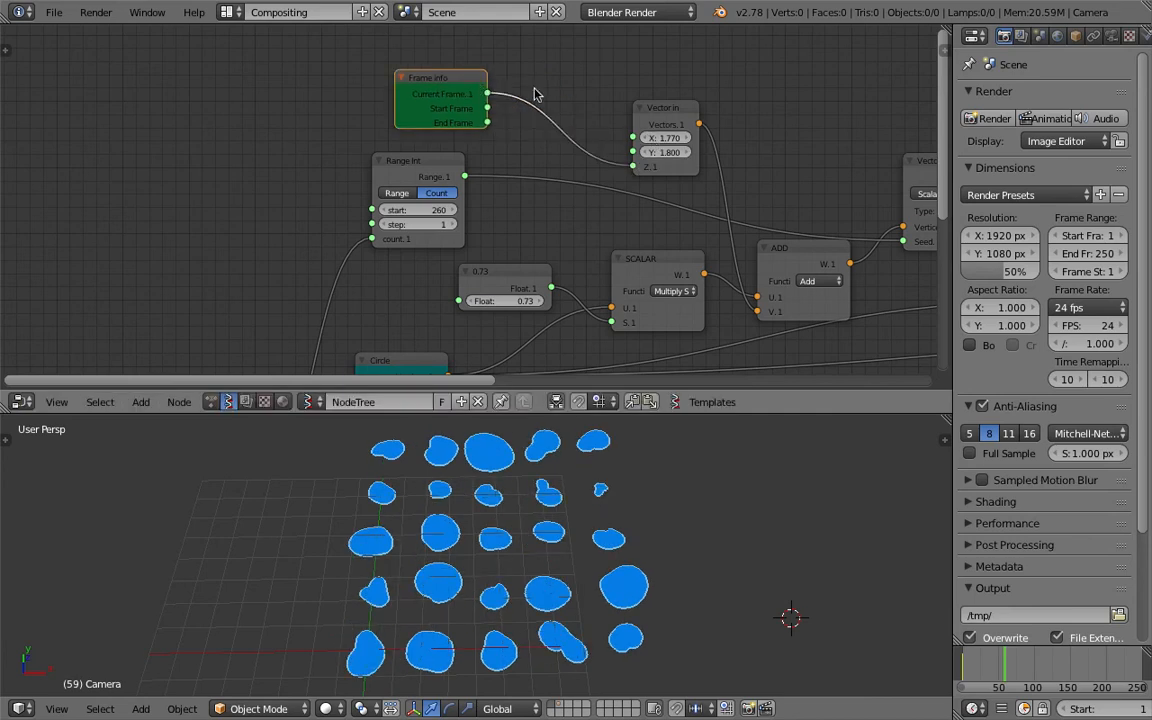
Insert a Math node on the link between Frame info's Current Frame output and the Vector in node's Z input
key("shift+a")
left_click(550, 86)
type("math")
key("Down")
key("Return")
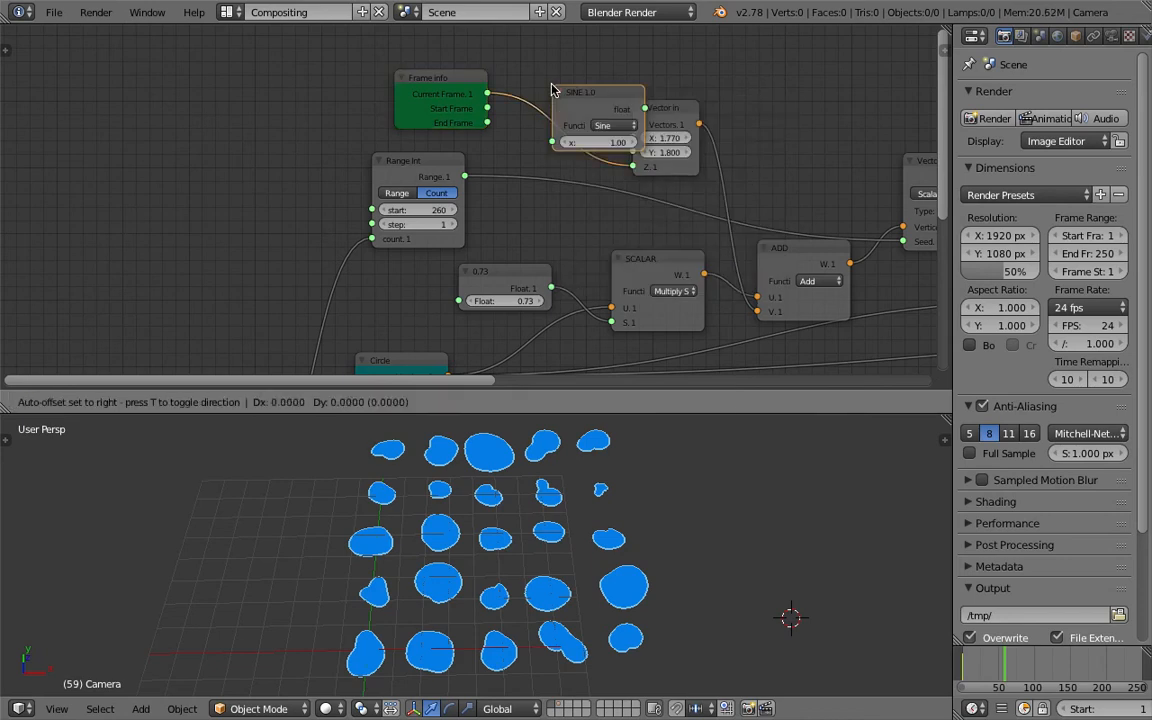
left_click(585, 115)
Set the Math node's function to multiply (*) with y at 0.10, and save the file
left_click(603, 130)
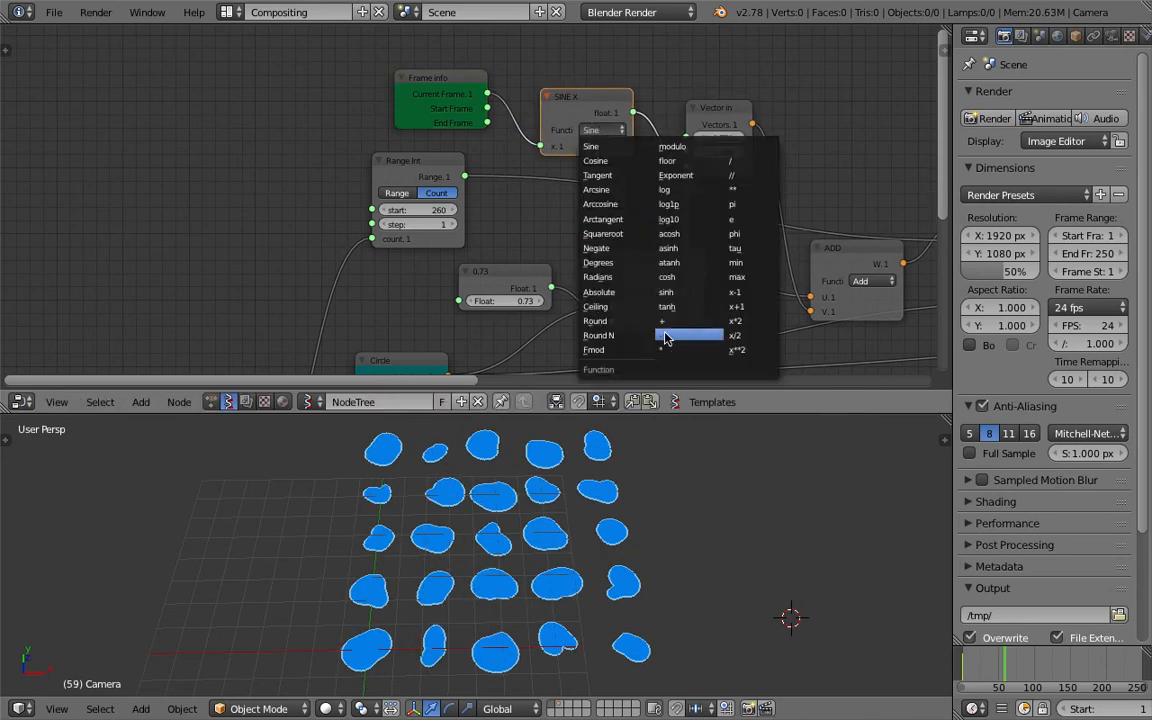
left_click(689, 349)
left_click(600, 159)
key("Return")
key("ctrl+s")
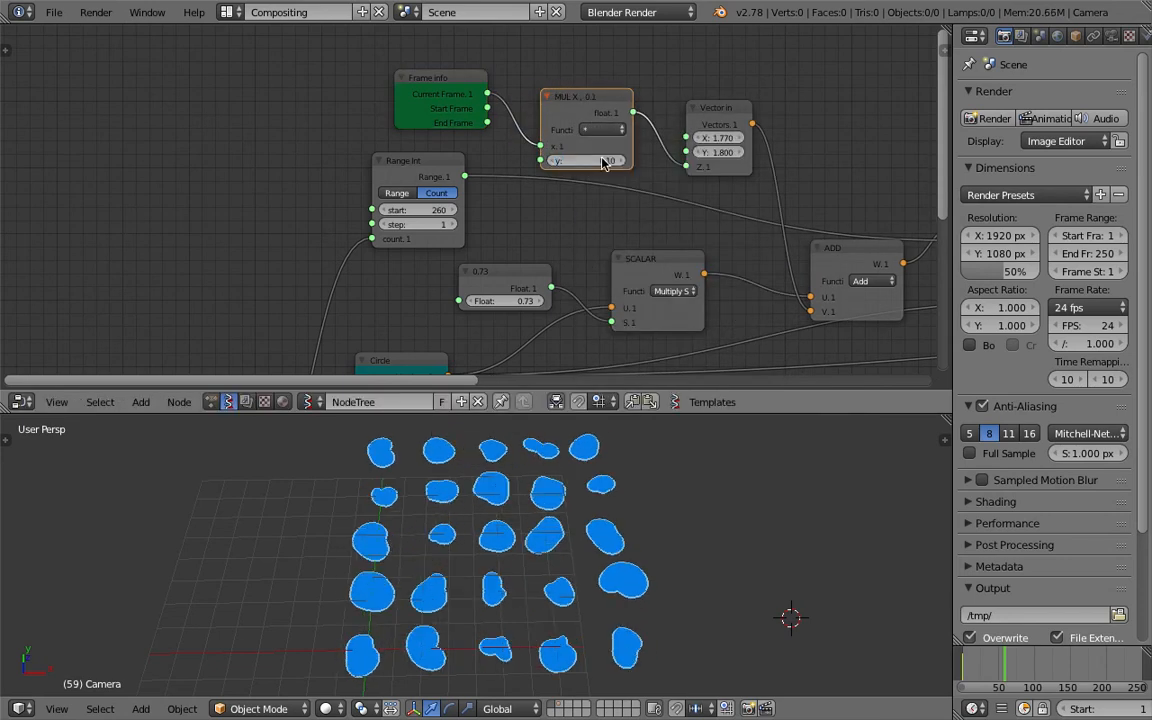
left_click(604, 162)
Start playing the animation and shift the Vector Noise MK2 node slightly upward
key("alt+a")
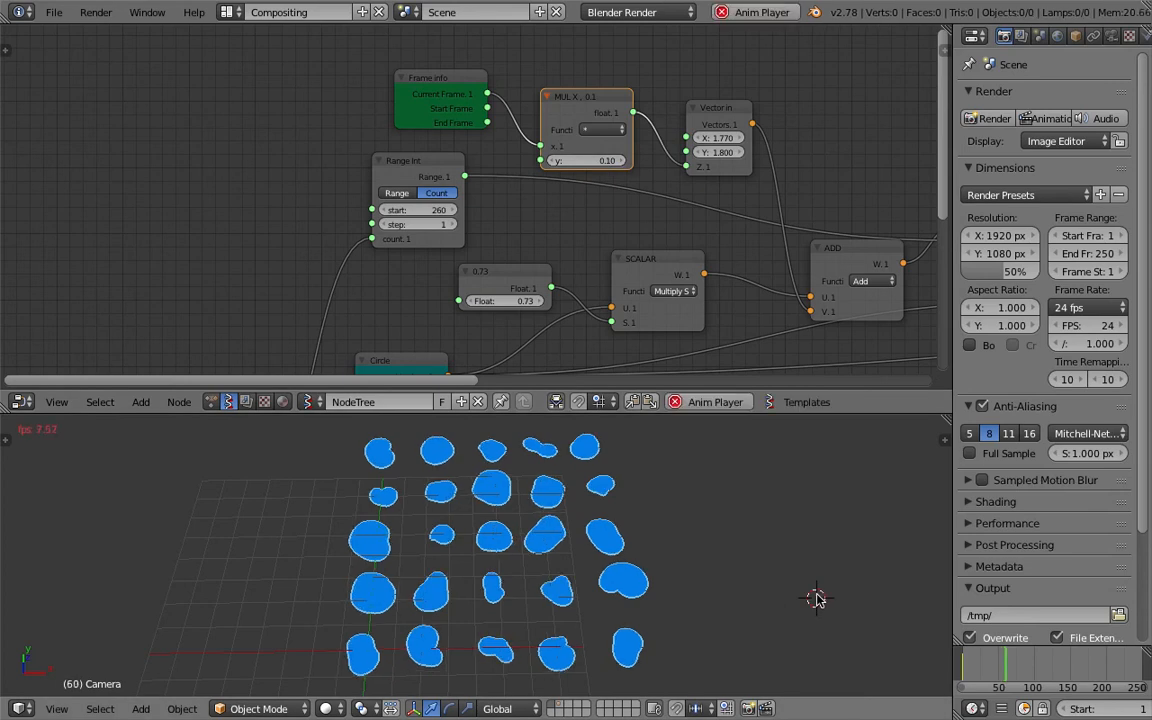
middle_click_drag(705, 546, 735, 551)
middle_click_drag(652, 556, 661, 548)
key("Home")
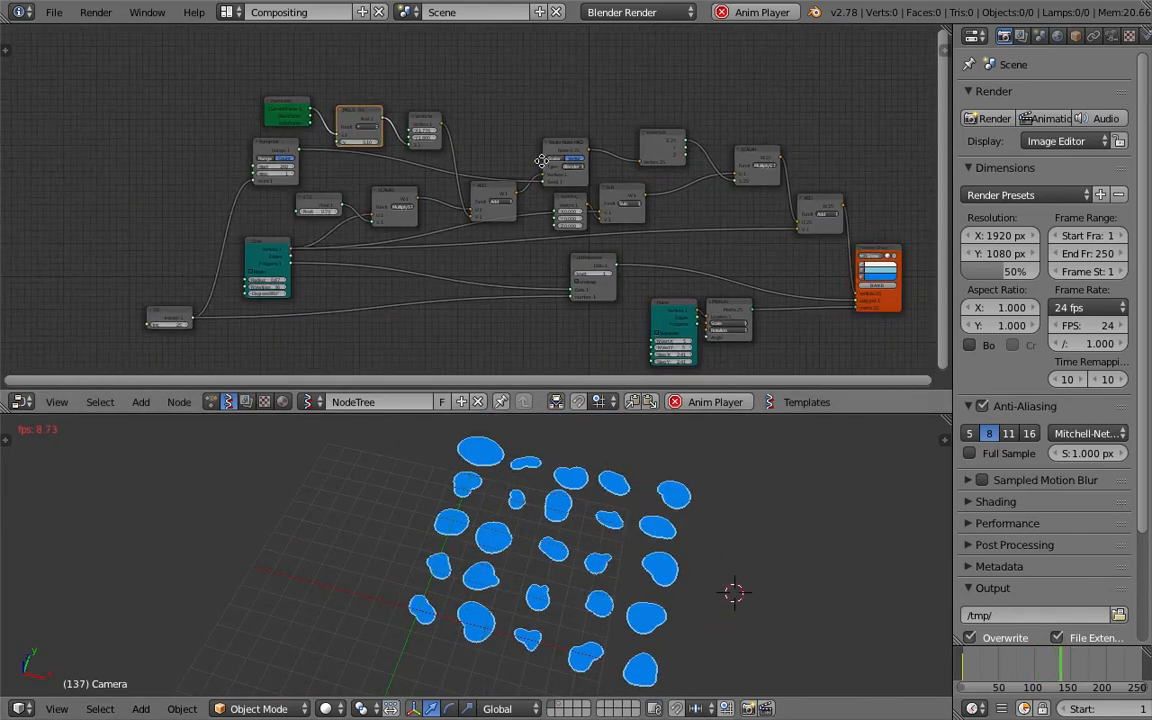
scroll(545, 175, "up", 5)
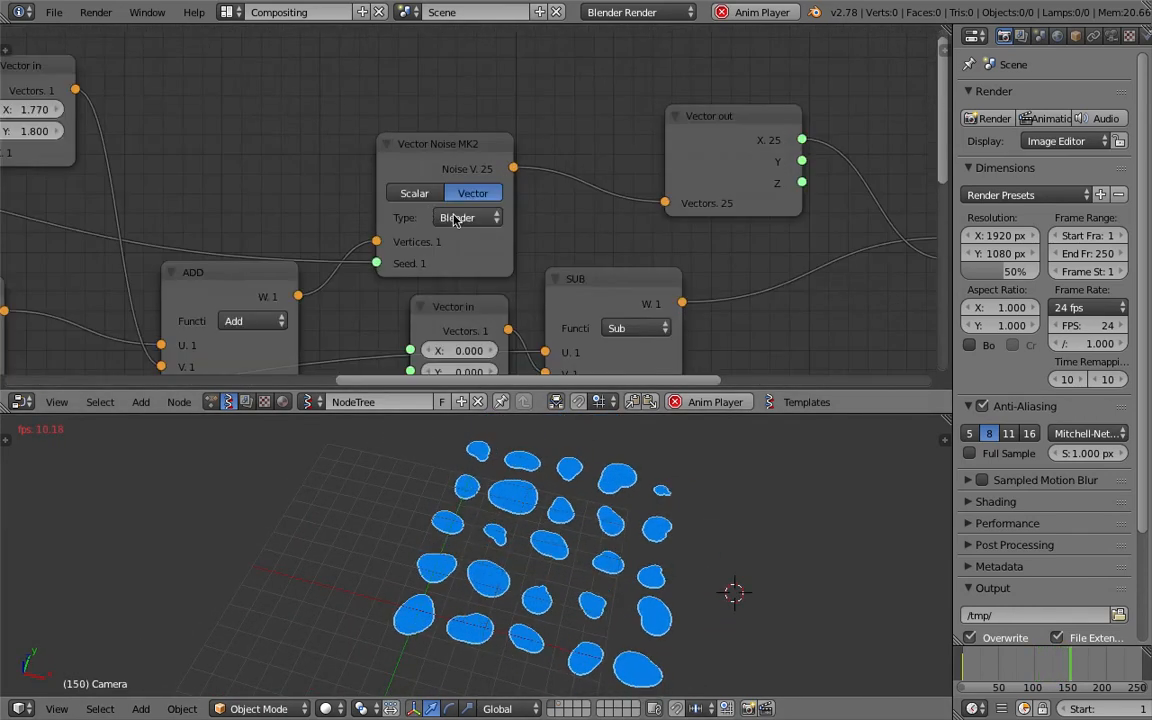
scroll(467, 168, "down", 3)
left_click_drag(462, 160, 465, 137)
scroll(468, 156, "up", 2)
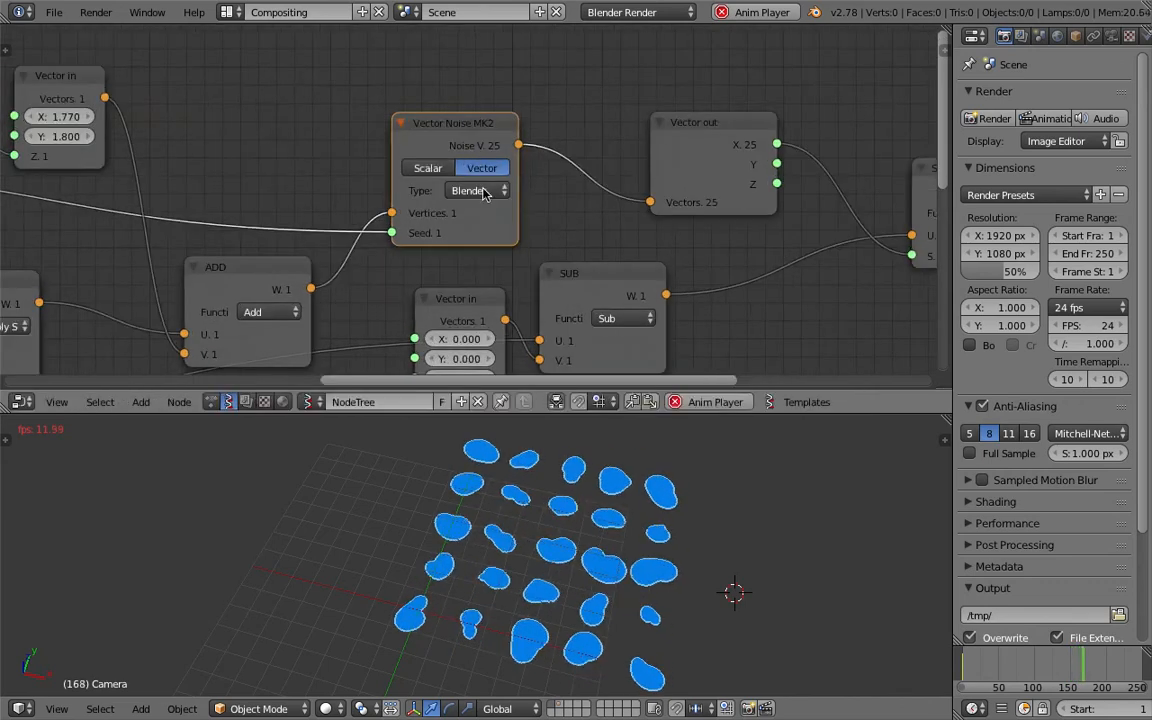
Try the Cellnoise, Stdperlin and Newperlin noise types on the Vector Noise MK2 node during playback
left_click(478, 191)
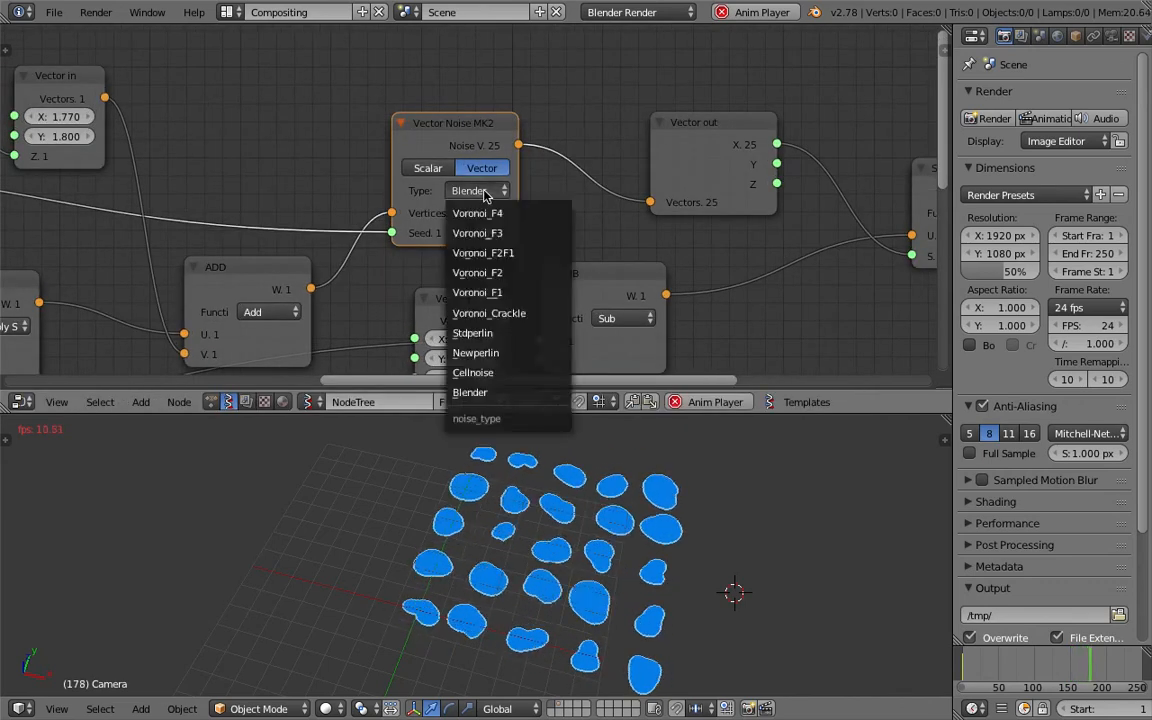
left_click(514, 376)
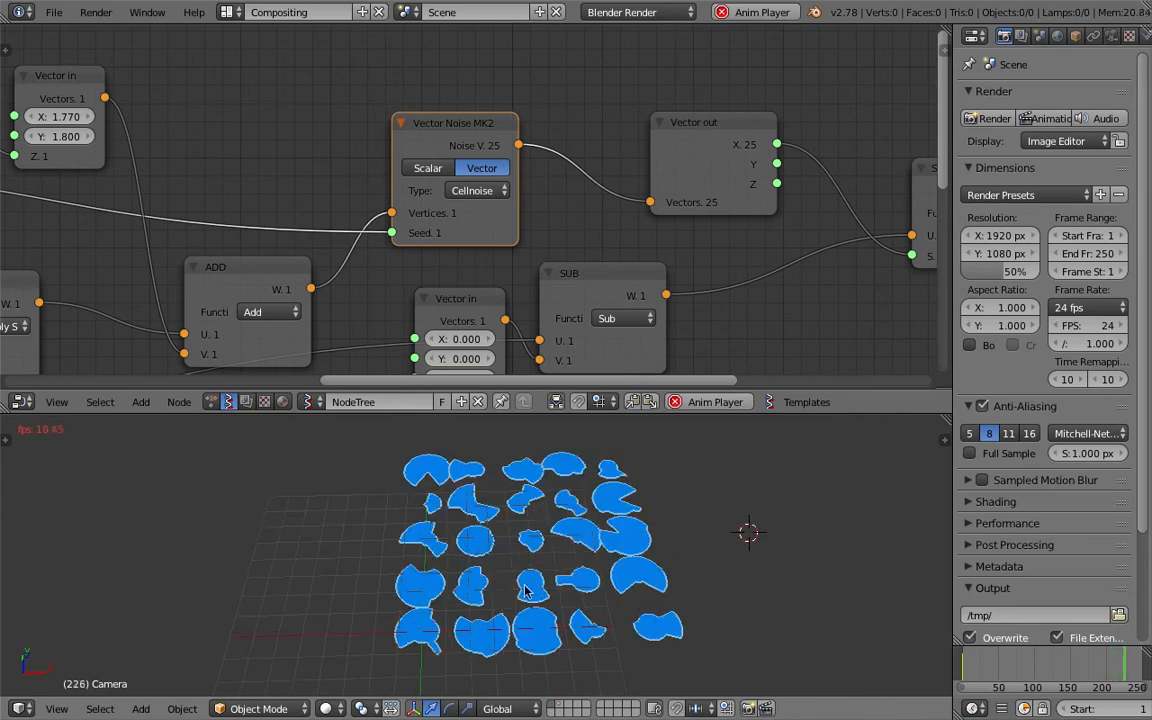
left_click(492, 191)
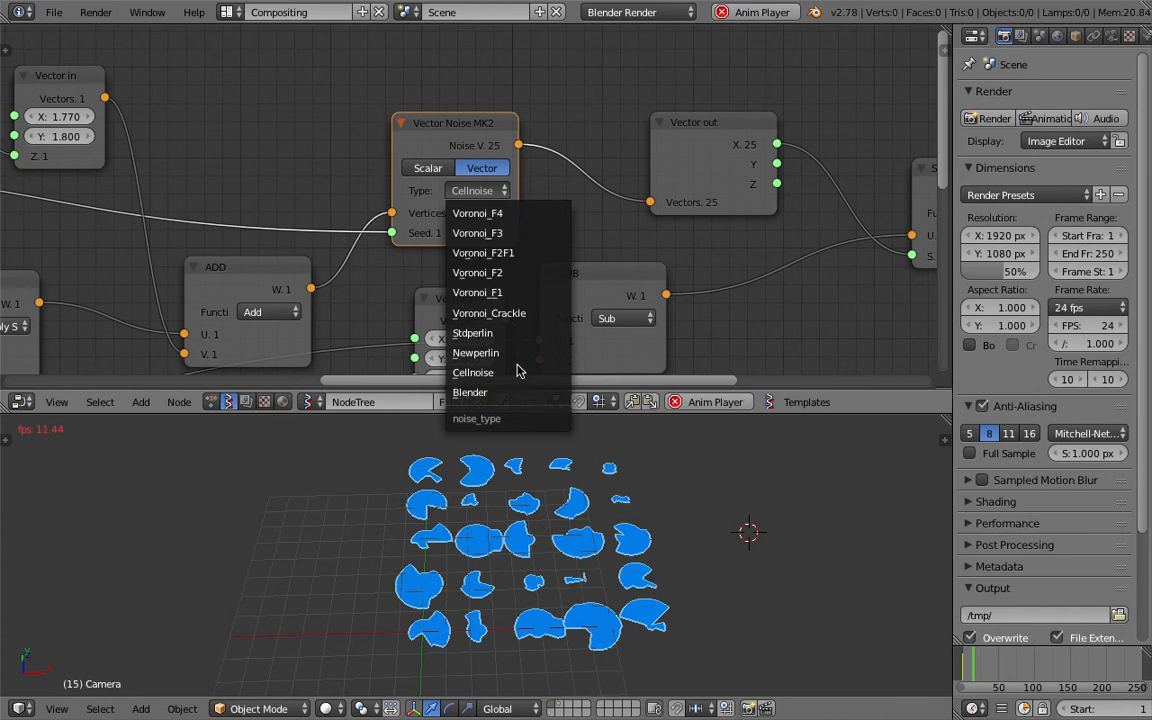
left_click(518, 333)
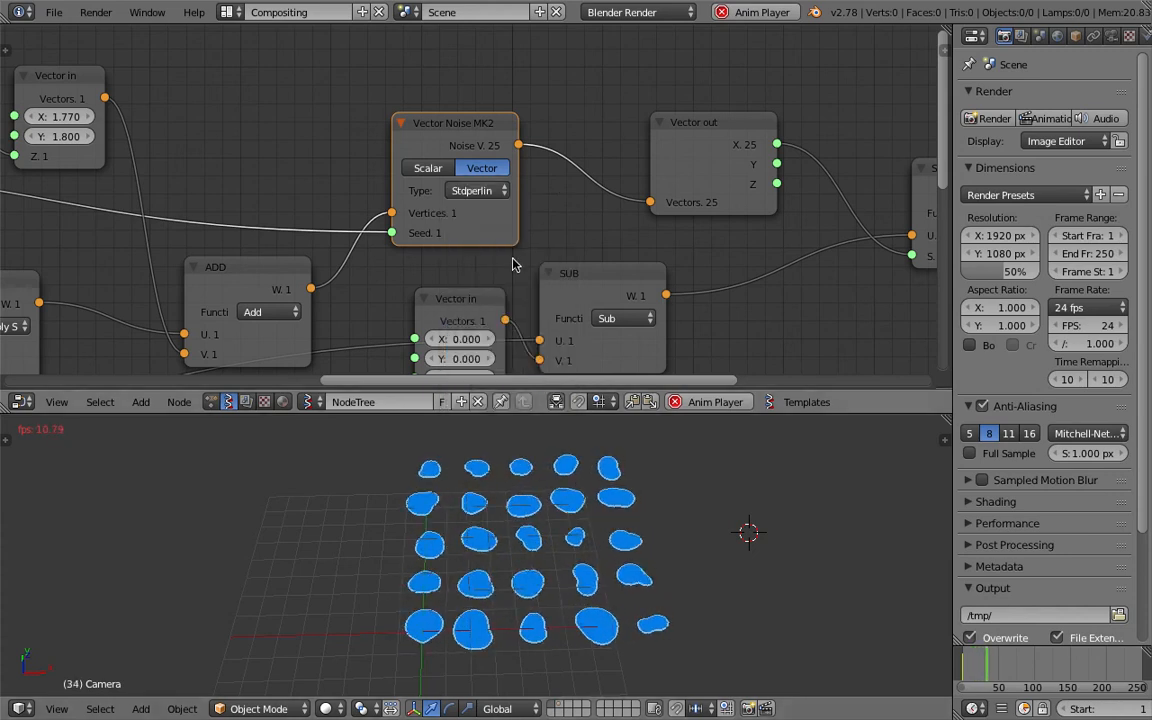
left_click(483, 191)
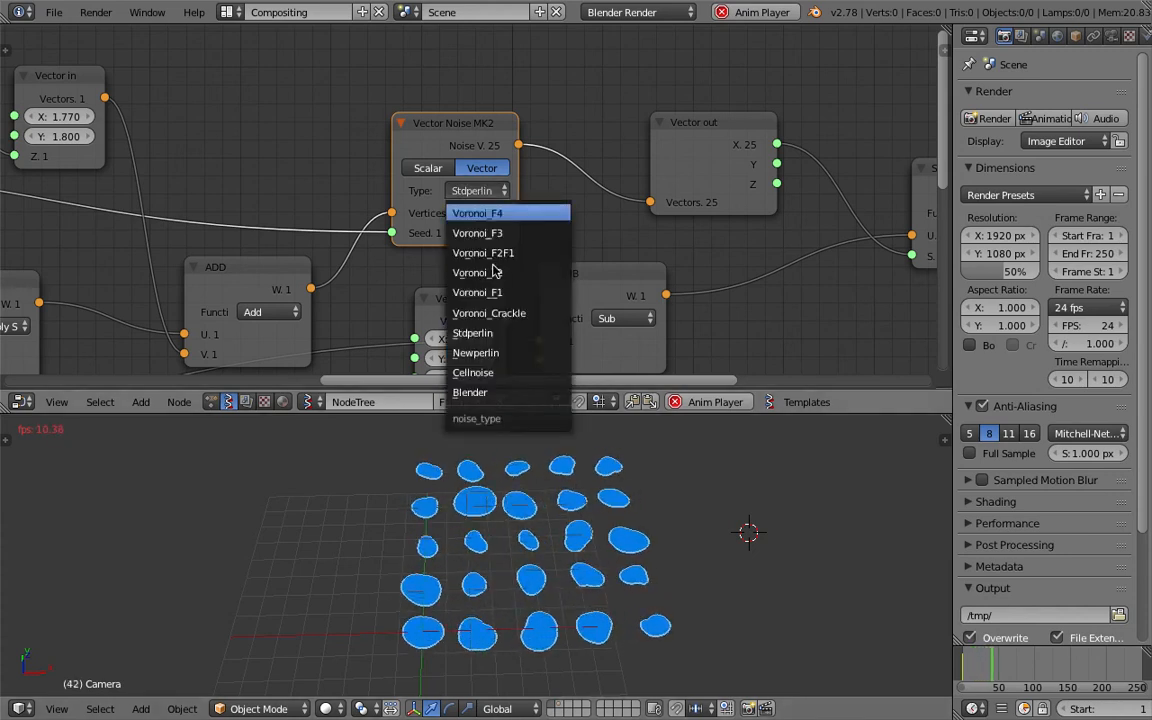
left_click(514, 361)
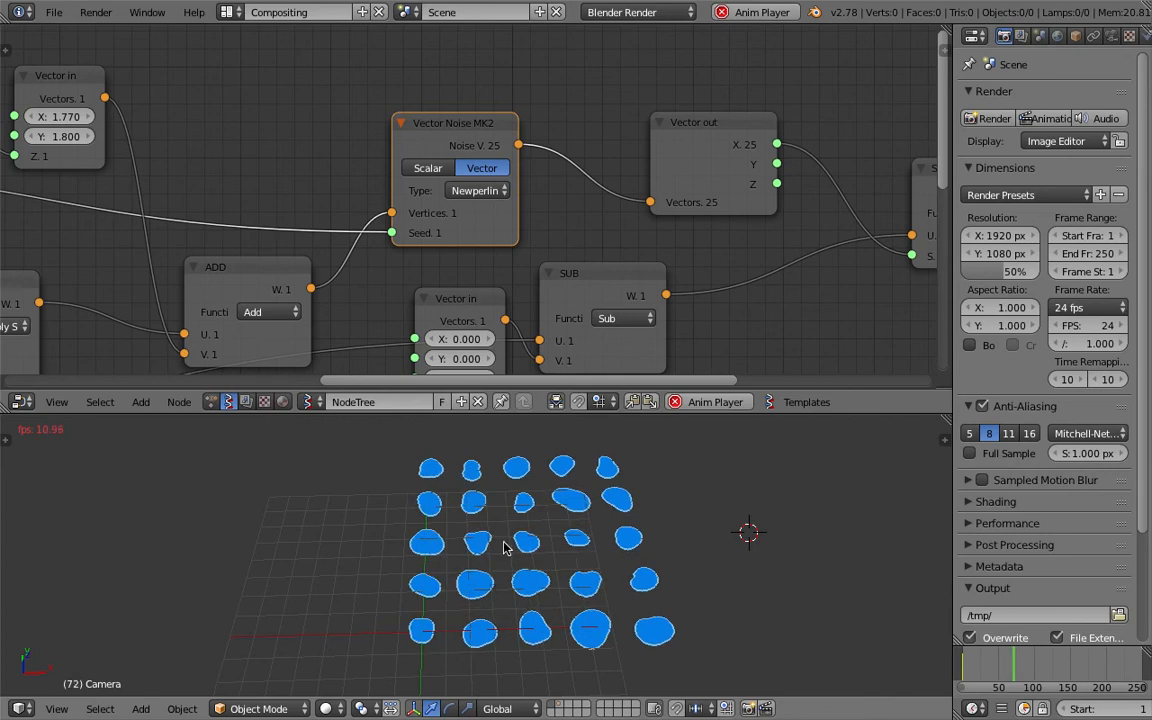
Try several Voronoi noise types on the Vector Noise MK2 node, including Voronoi_F4, Voronoi_F2F1 and Voronoi_Crackle
left_click(475, 192)
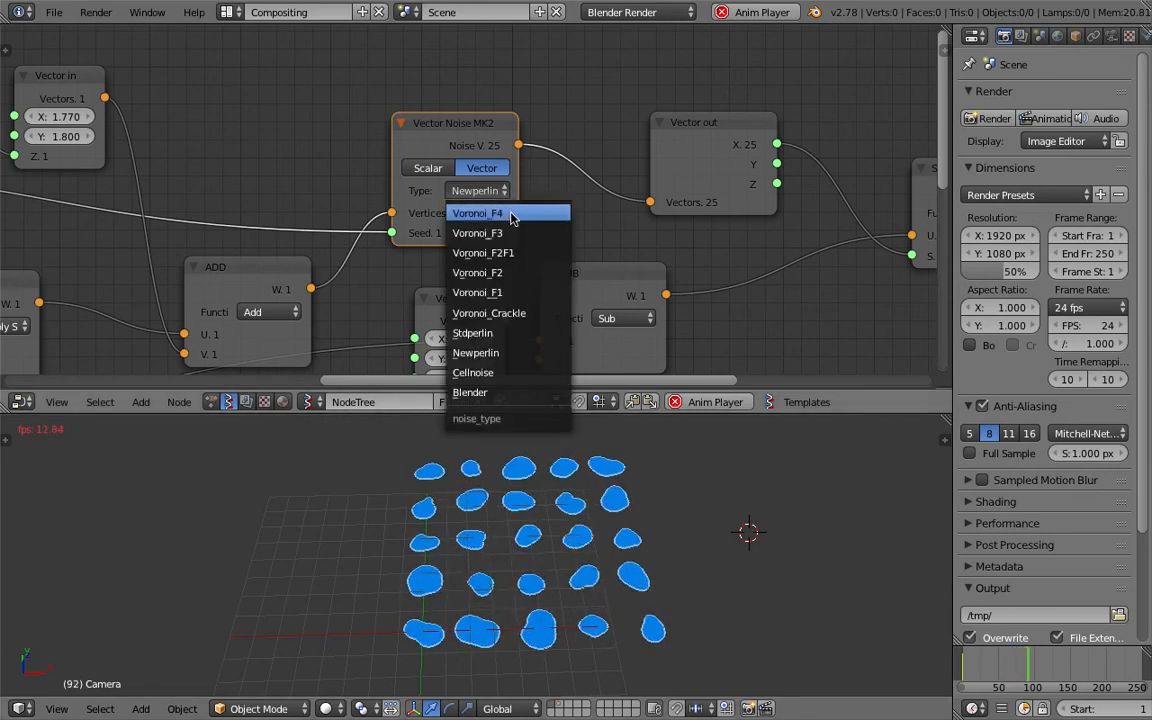
left_click(511, 215)
left_click(490, 189)
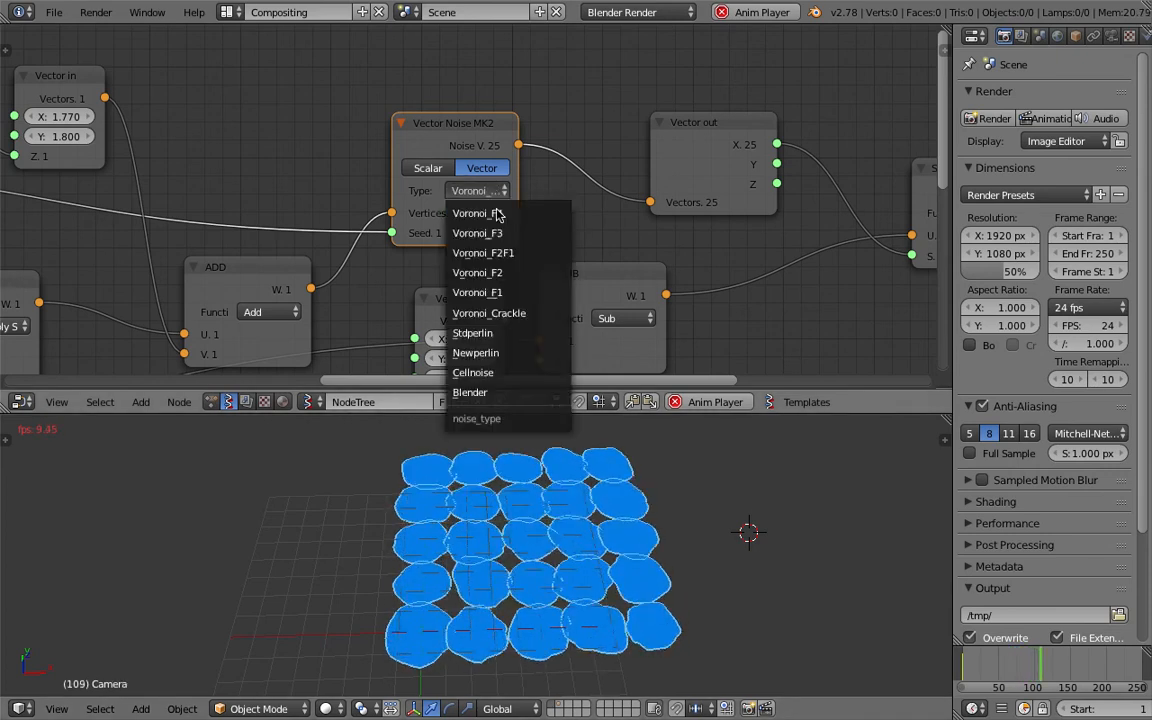
left_click(503, 254)
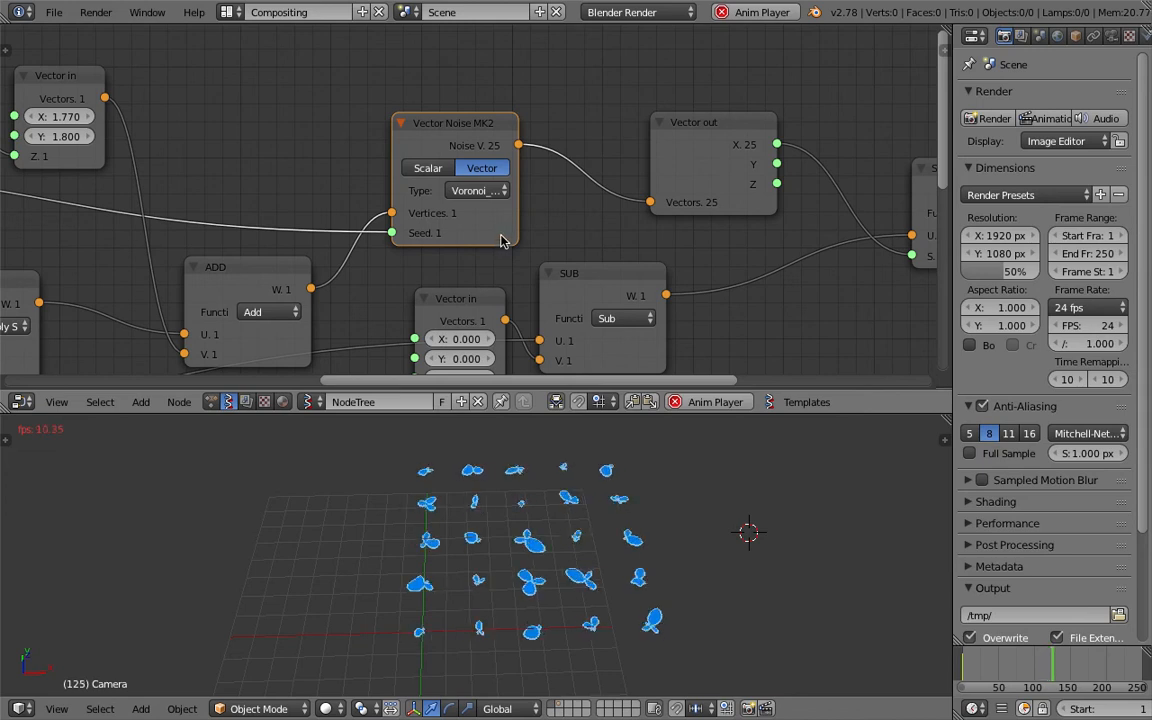
left_click(484, 194)
left_click(500, 283)
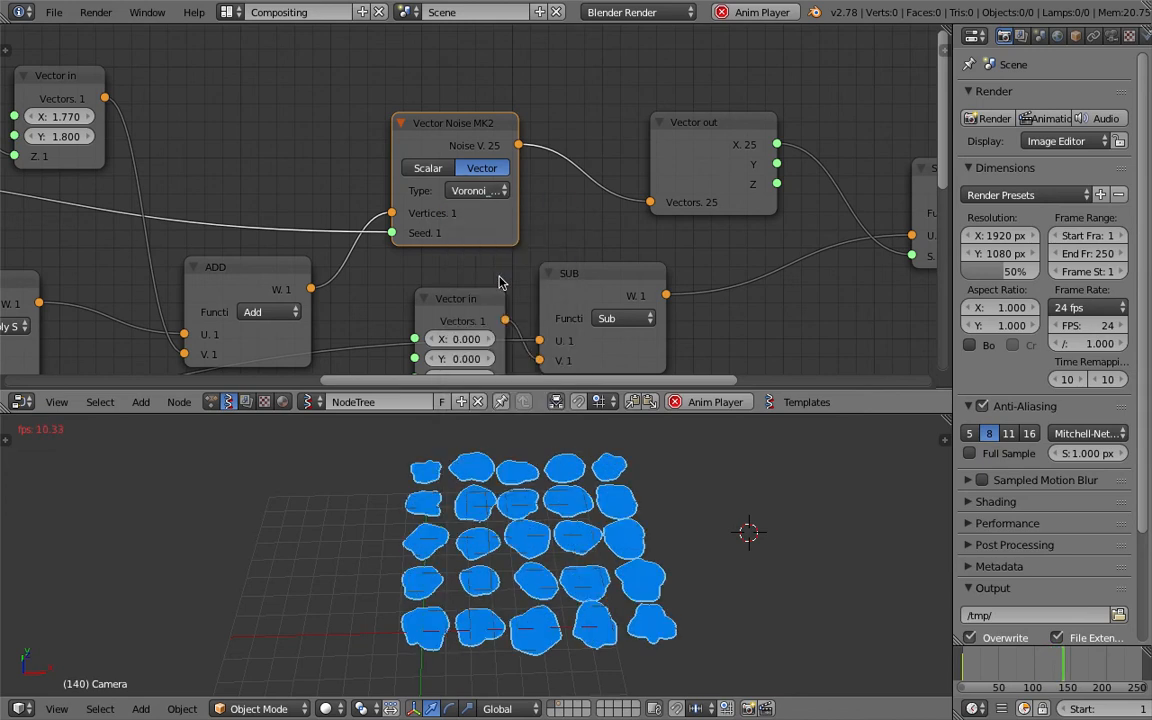
left_click(476, 190)
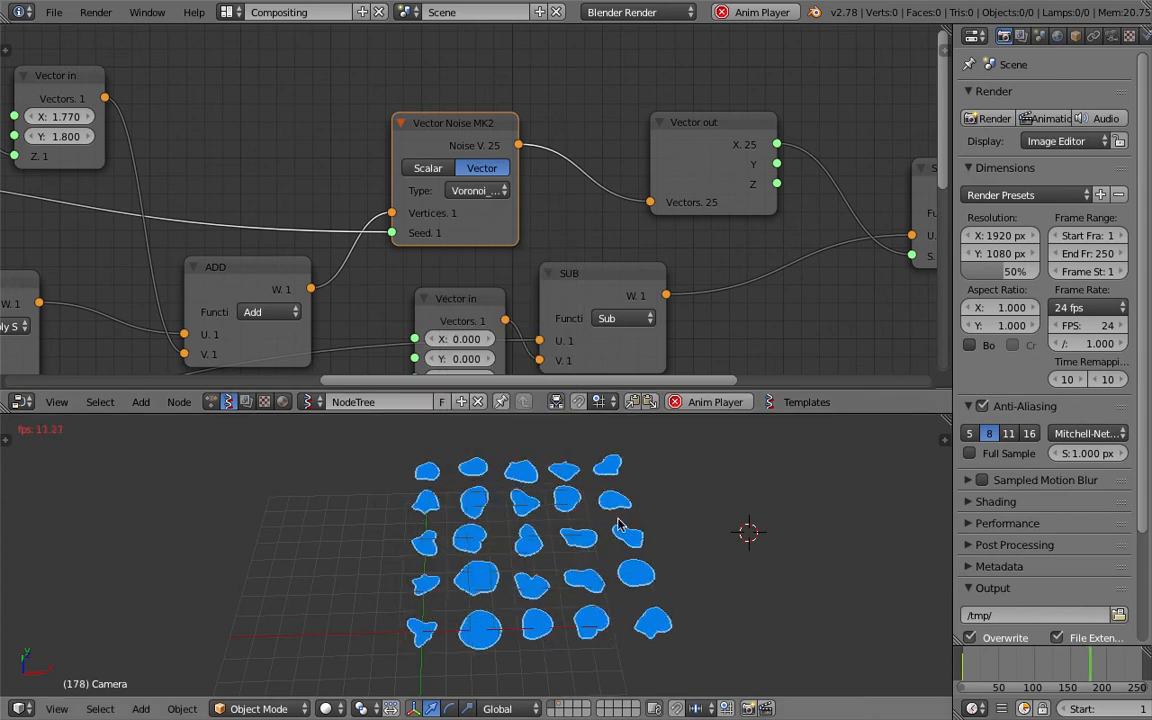
left_click(488, 192)
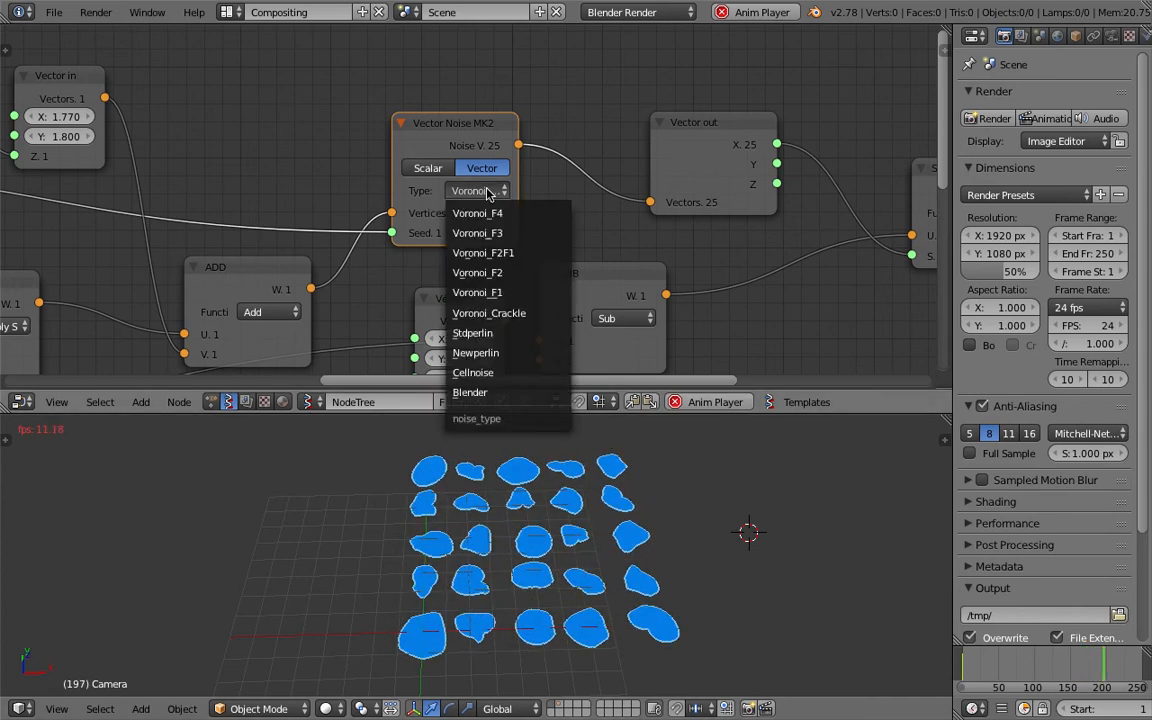
left_click(518, 316)
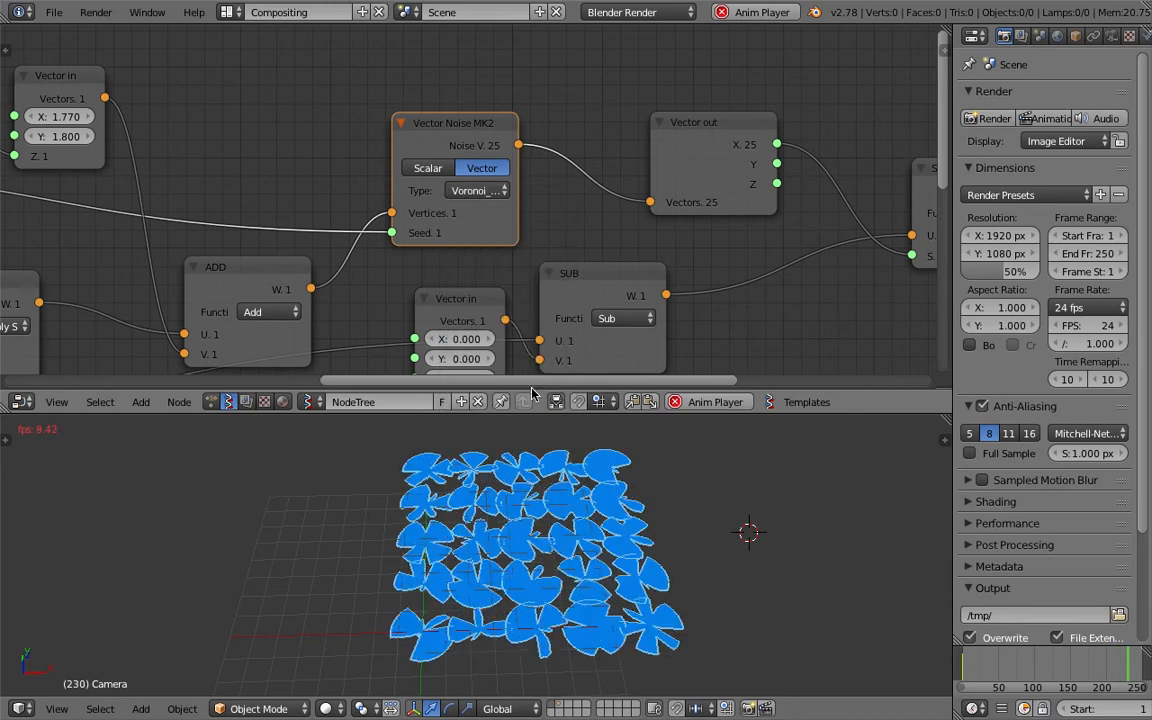
Set the Vector Noise MK2 node's type to Newperlin, stop the playback and save the file
left_click(488, 193)
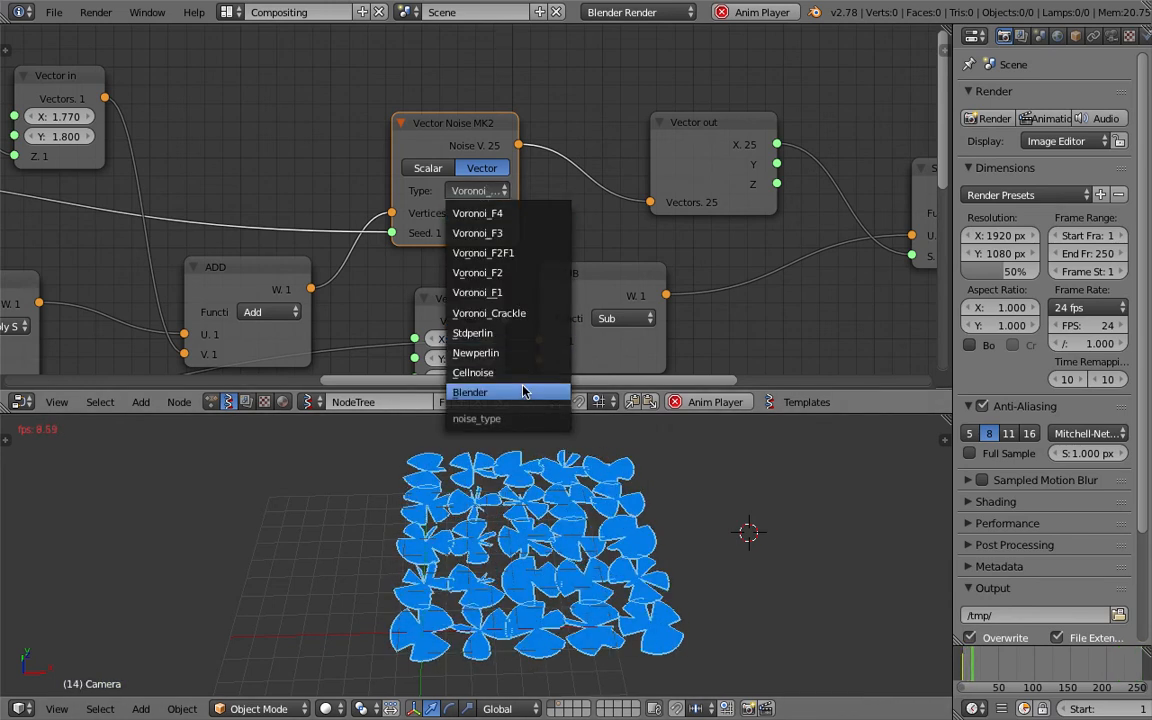
left_click(521, 355)
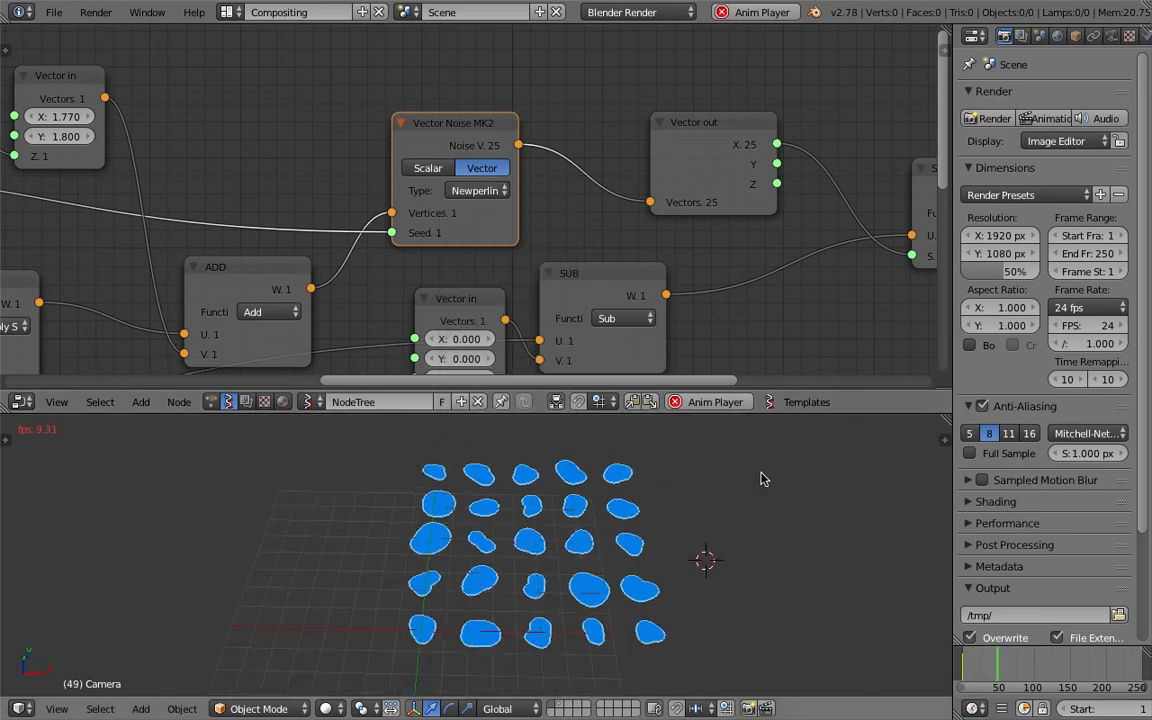
middle_click_drag(681, 234, 517, 176)
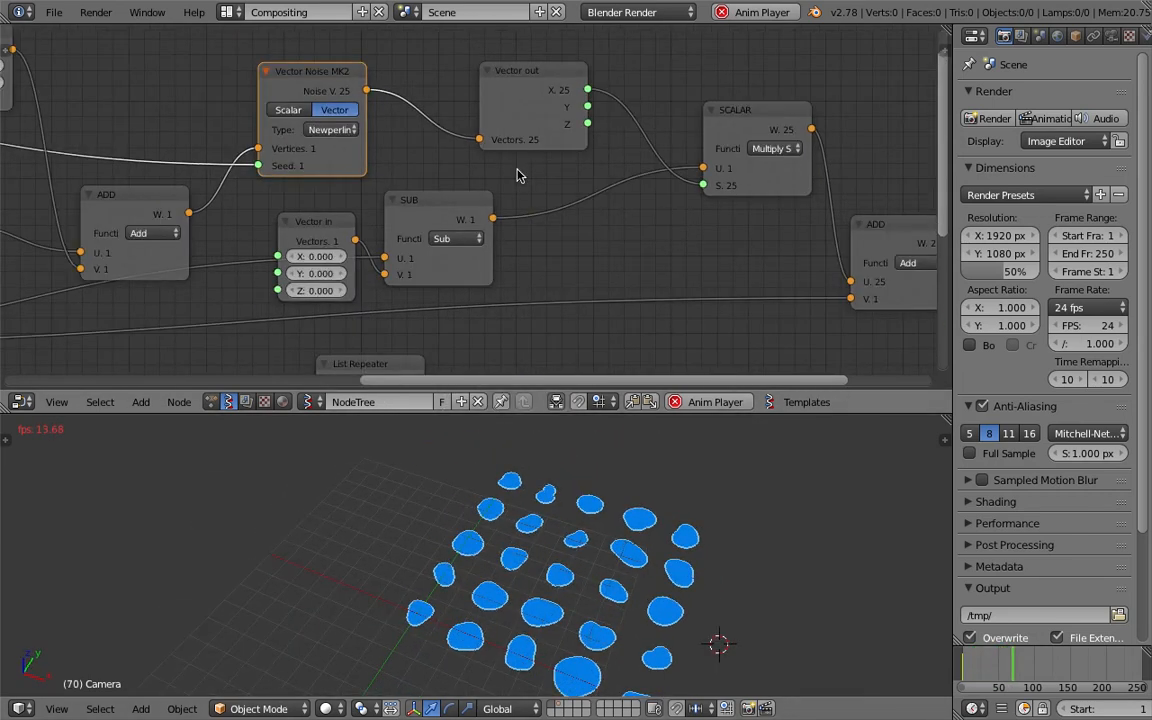
key("Escape")
key("ctrl+s")
left_click(597, 183)
Reposition the Matrix in and Plane nodes below List Repeater, leaving a gap between them, and save the file
scroll(597, 183, "down", 5)
middle_click_drag(723, 260, 496, 175)
middle_click_drag(423, 293, 493, 206)
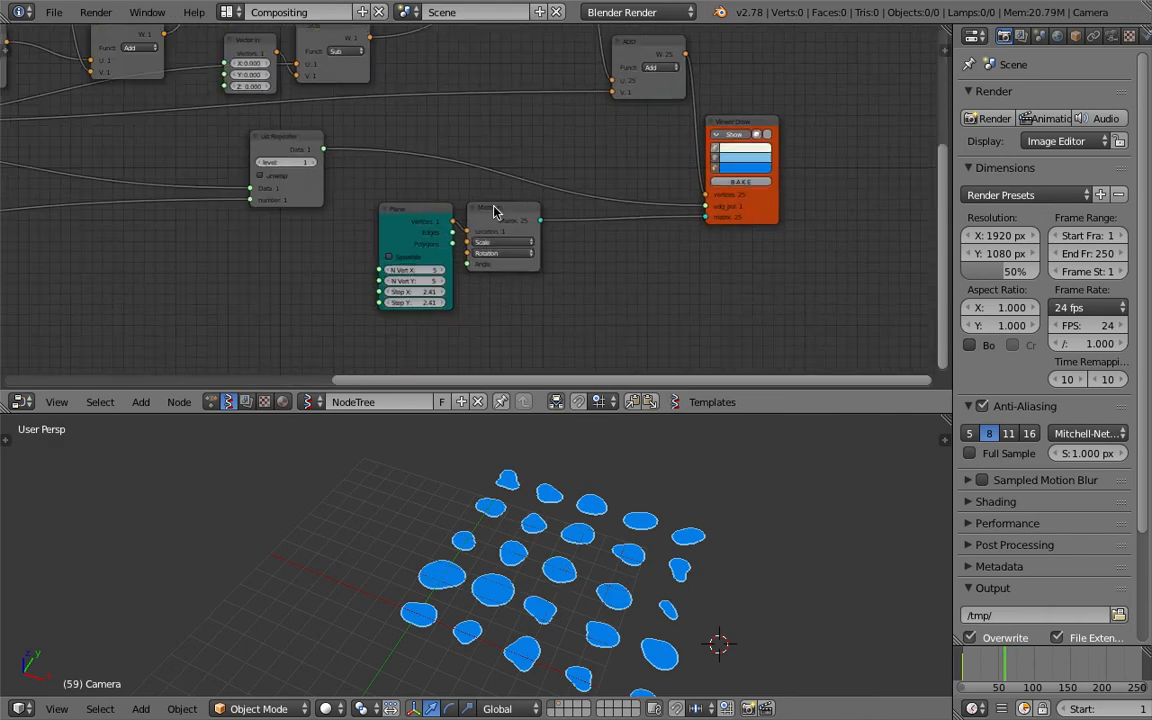
left_click_drag(514, 226, 559, 251)
middle_click_drag(438, 215, 525, 203)
left_click_drag(506, 203, 519, 232)
key("ctrl+s")
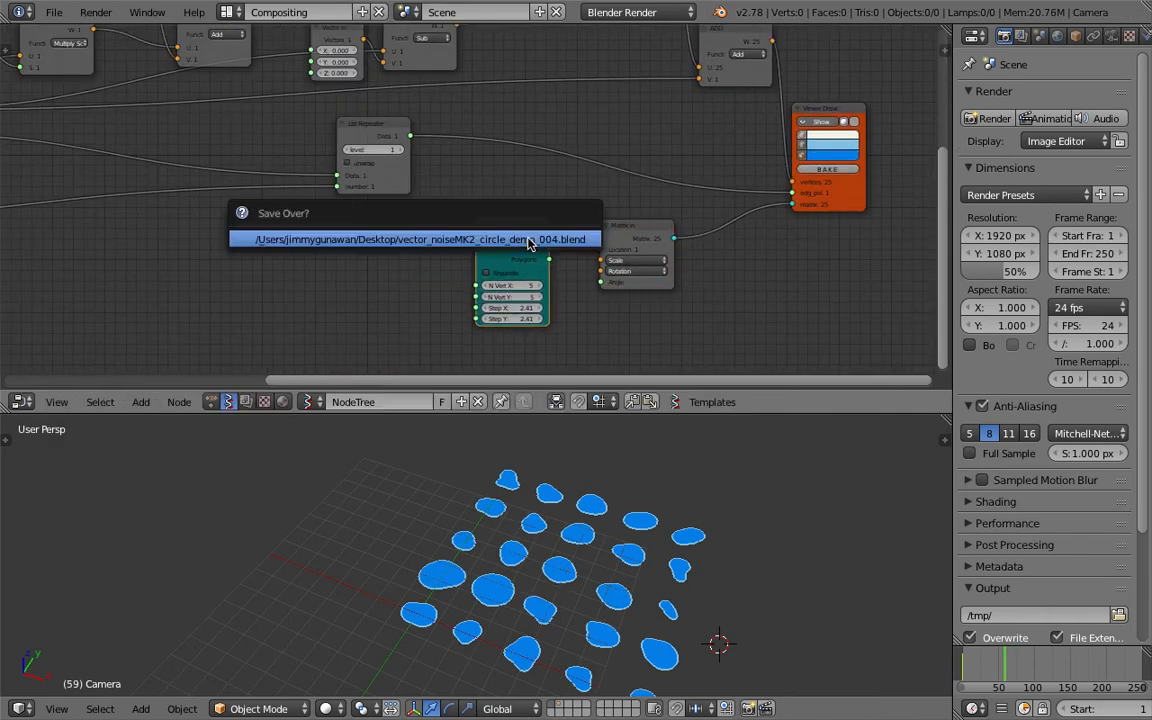
left_click(530, 240)
Delete the Plane node that feeds Matrix in's Location, and save the file
scroll(536, 237, "up", 2)
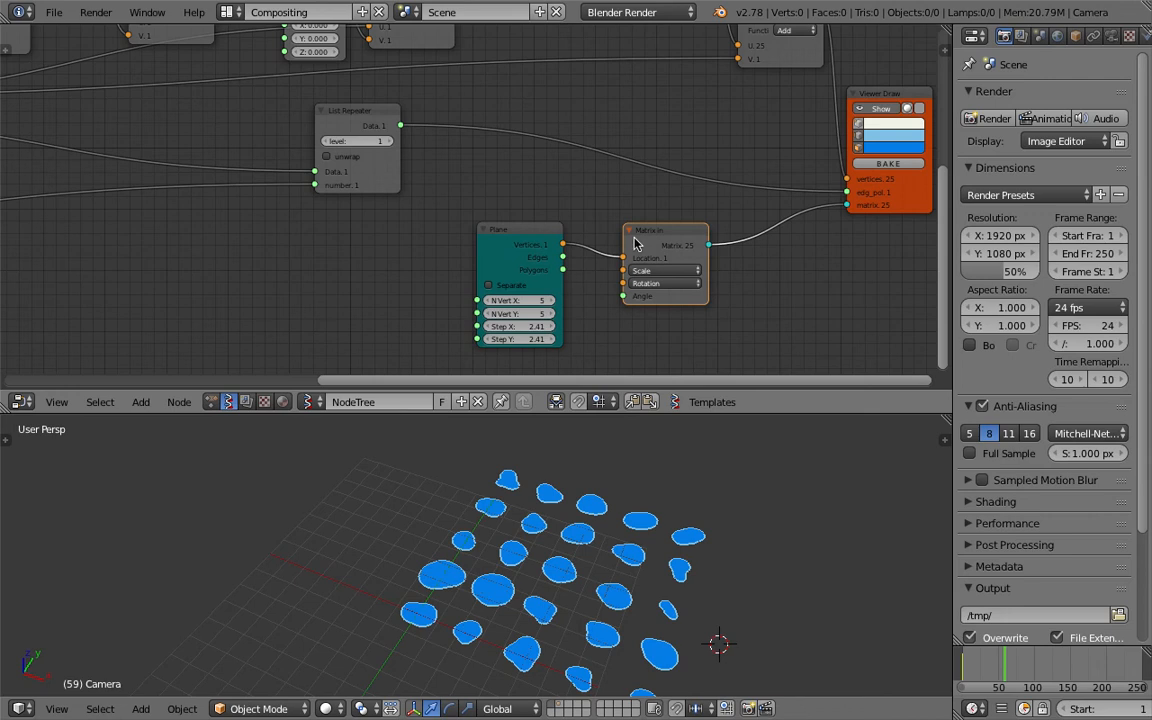
key("x")
key("ctrl+s")
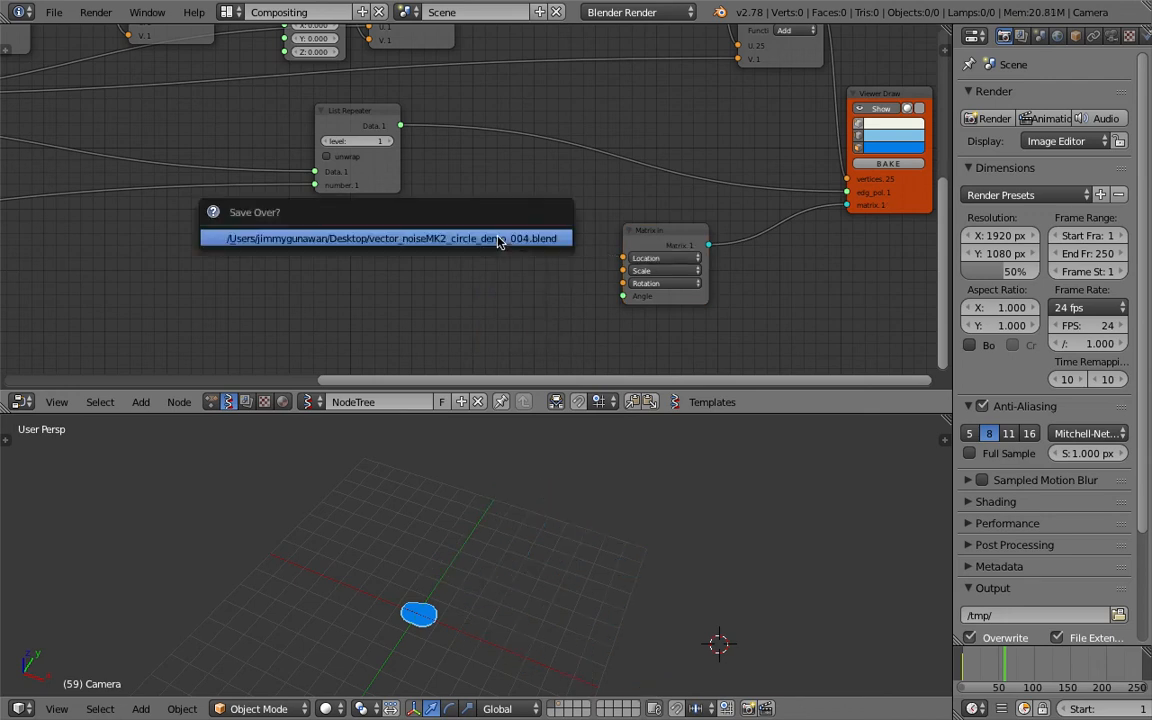
left_click(512, 240)
Add a Range Float node and place it below the List Repeater node
key("shift+a")
left_click(495, 238)
type("range")
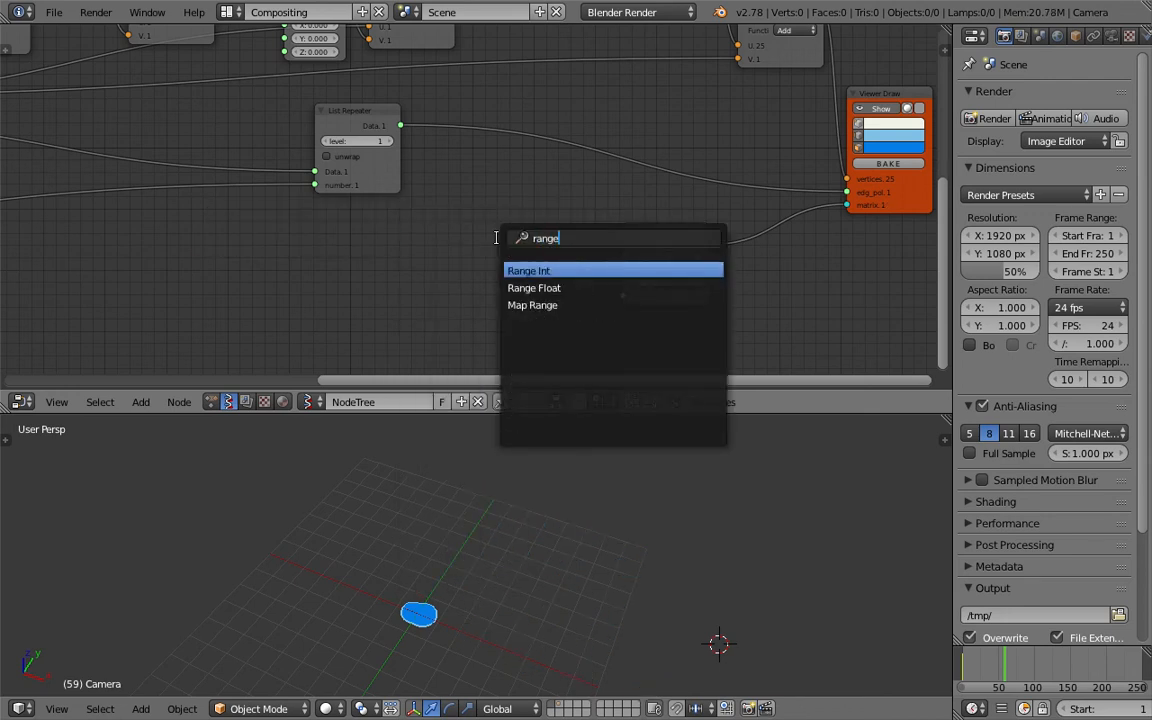
key("Down")
key("Return")
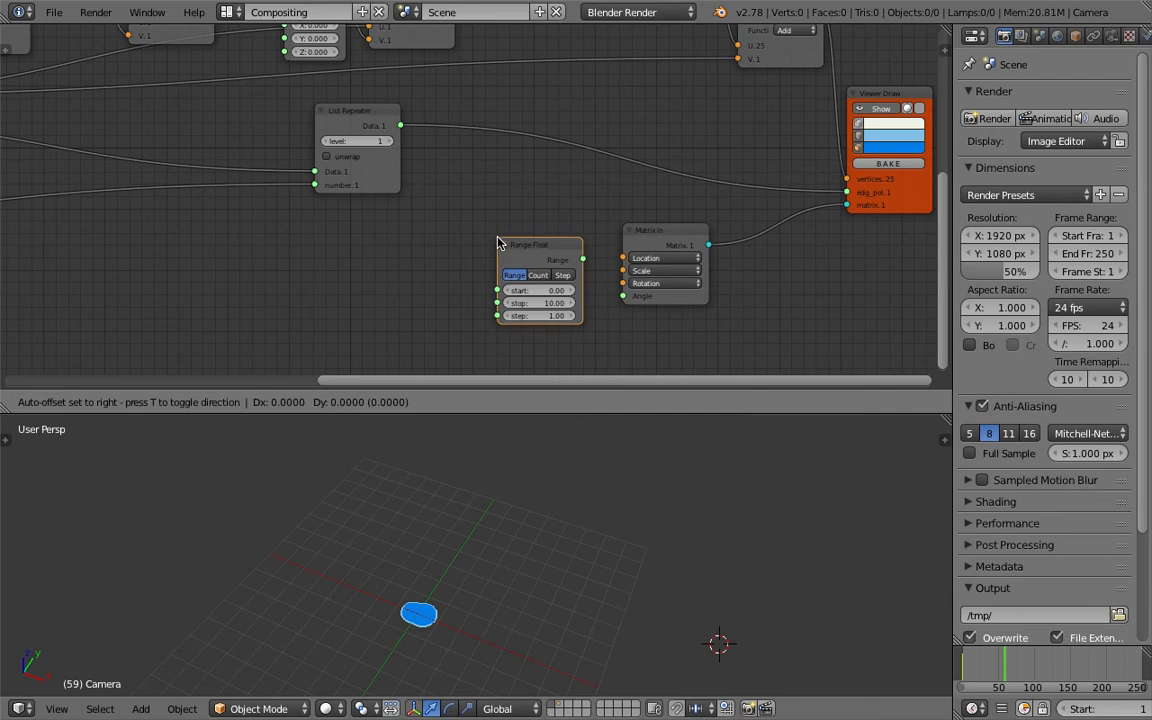
left_click(506, 243)
left_click_drag(565, 253, 396, 260)
Add a Vector in node between Range Float and Matrix in, linking Range to X and Vectors to Location
key("shift+a")
left_click(554, 230)
type("vec")
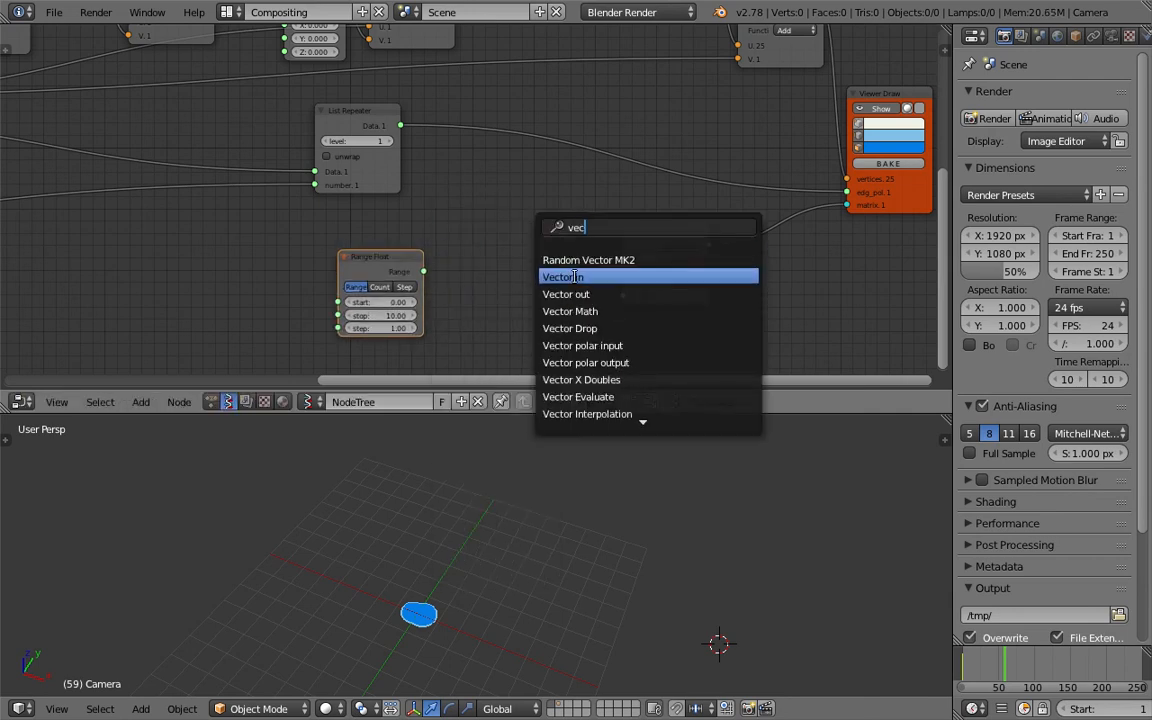
left_click(563, 277)
left_click(487, 300)
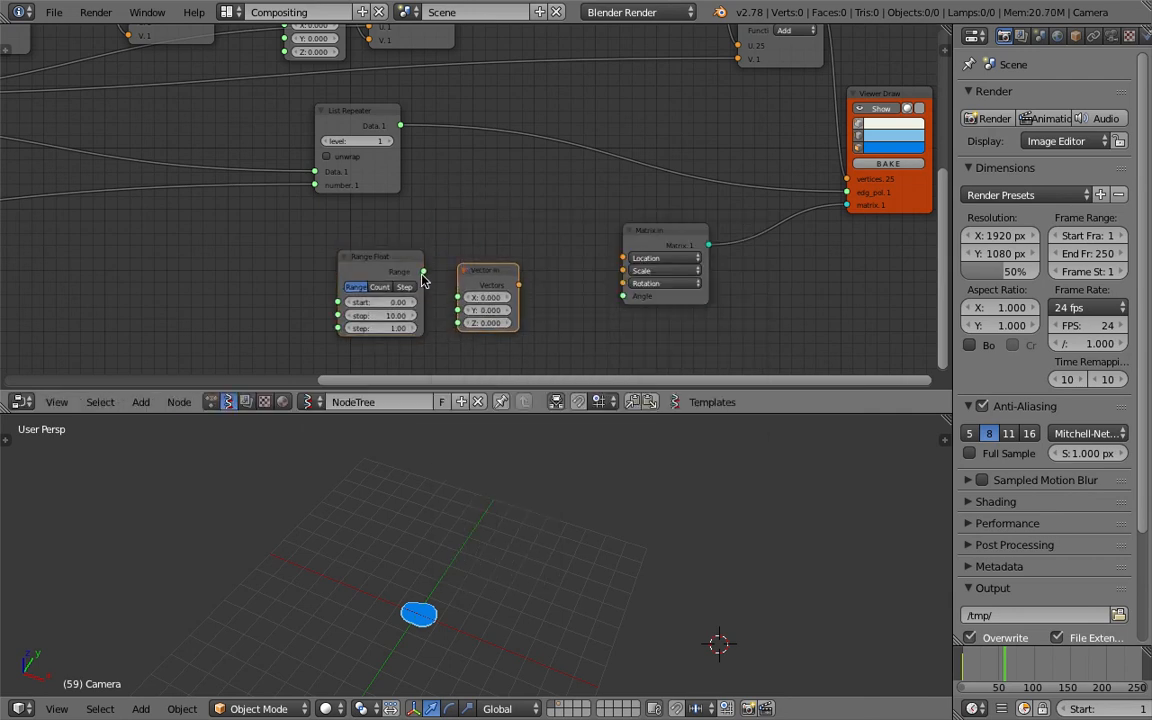
left_click_drag(519, 287, 622, 258)
left_click_drag(482, 281, 512, 260)
middle_click_drag(593, 613, 595, 536)
scroll(595, 536, "up", 2)
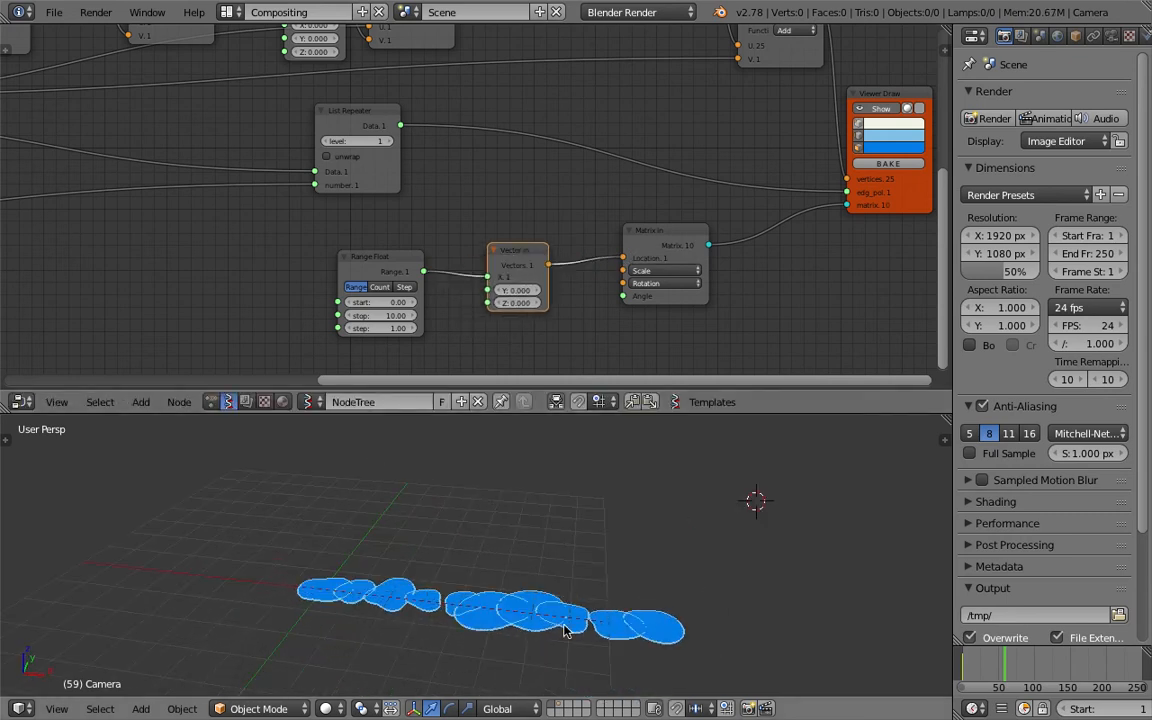
Switch Range Float to Count mode and reroute its Range output from the Vector in node's X input to Z
middle_click_drag(432, 301, 502, 268)
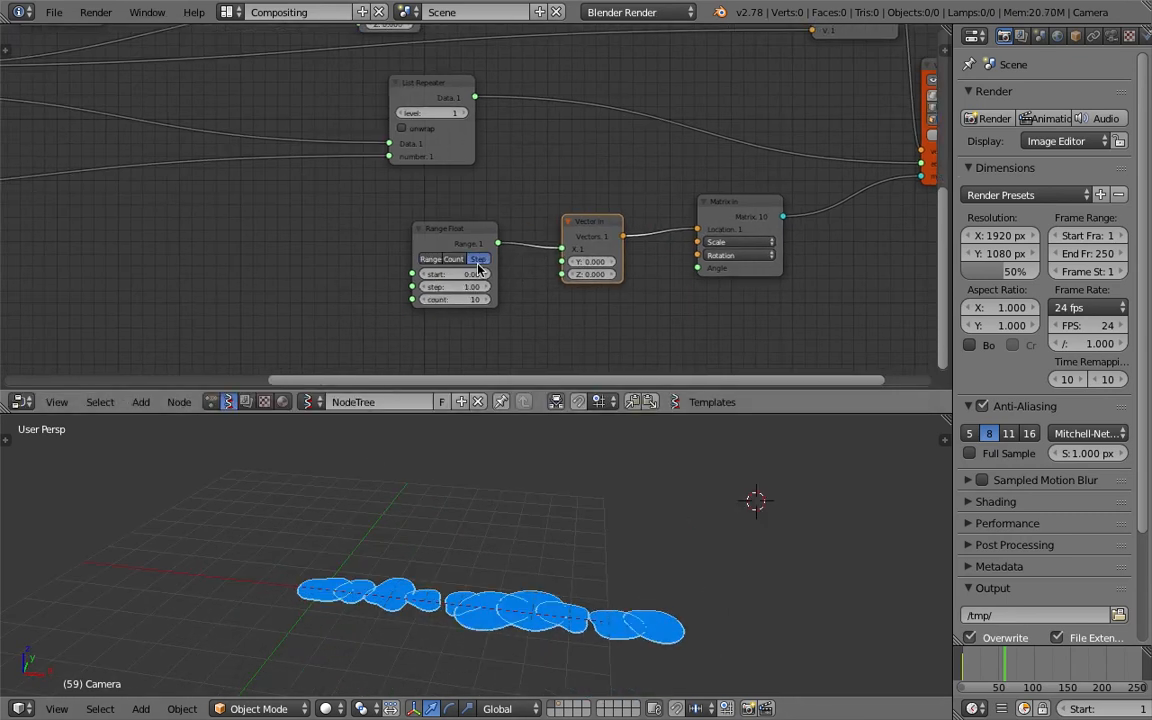
left_click(456, 259)
left_click_drag(498, 243, 556, 264)
left_click_drag(541, 221, 537, 212, "ctrl")
Connect the Integer node's output to Range Float's count input and move the Integer node farther from Circle
scroll(502, 188, "down", 2)
middle_click_drag(566, 183, 826, 194)
middle_click_drag(589, 224, 809, 255)
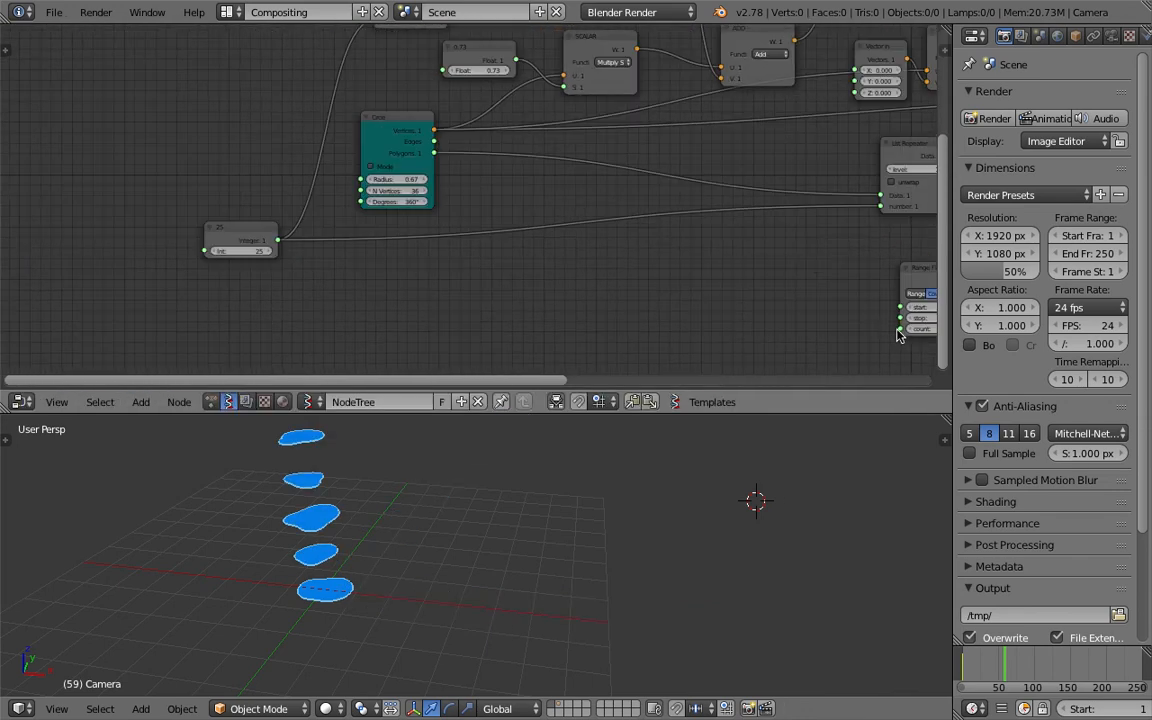
left_click_drag(899, 330, 373, 258)
left_click_drag(281, 243, 178, 215)
Play the animation to examine the vertical stack of noise-deformed circles
middle_click_drag(282, 346, 353, 347)
middle_click_drag(373, 450, 553, 577)
key("alt+a")
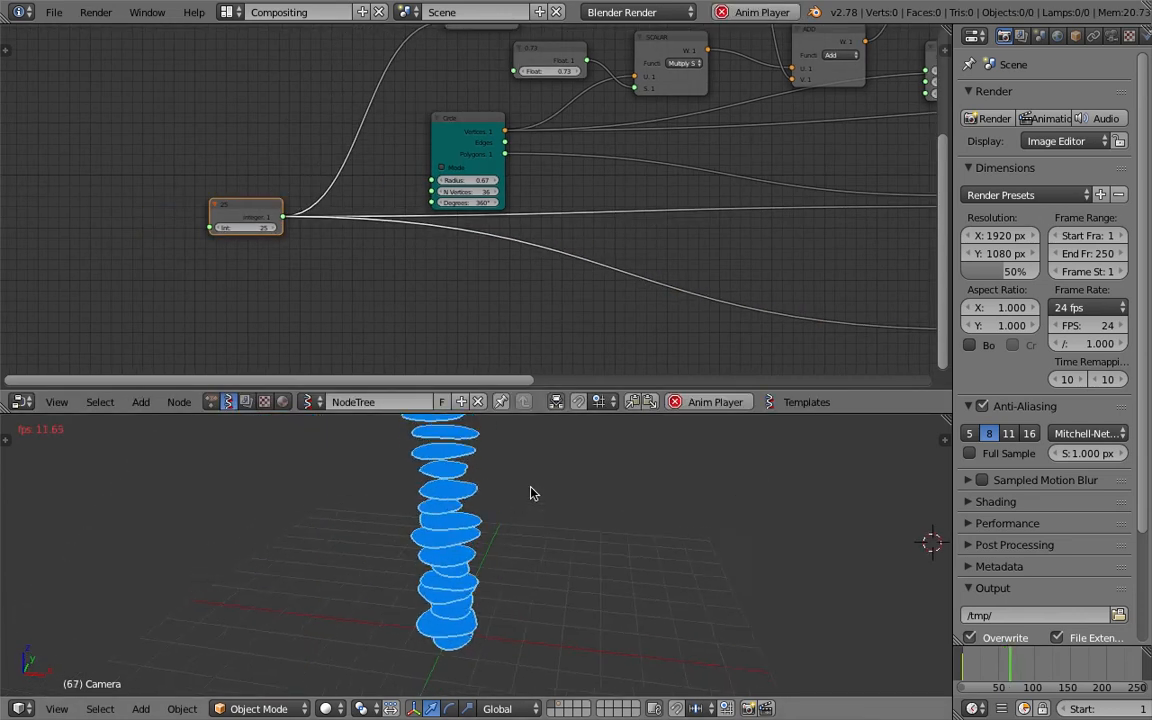
Try a stop value of 4.87 in Range Float, and switch the node to Step mode with a step of 0.25
middle_click_drag(682, 274, 409, 275)
middle_click_drag(574, 271, 473, 270)
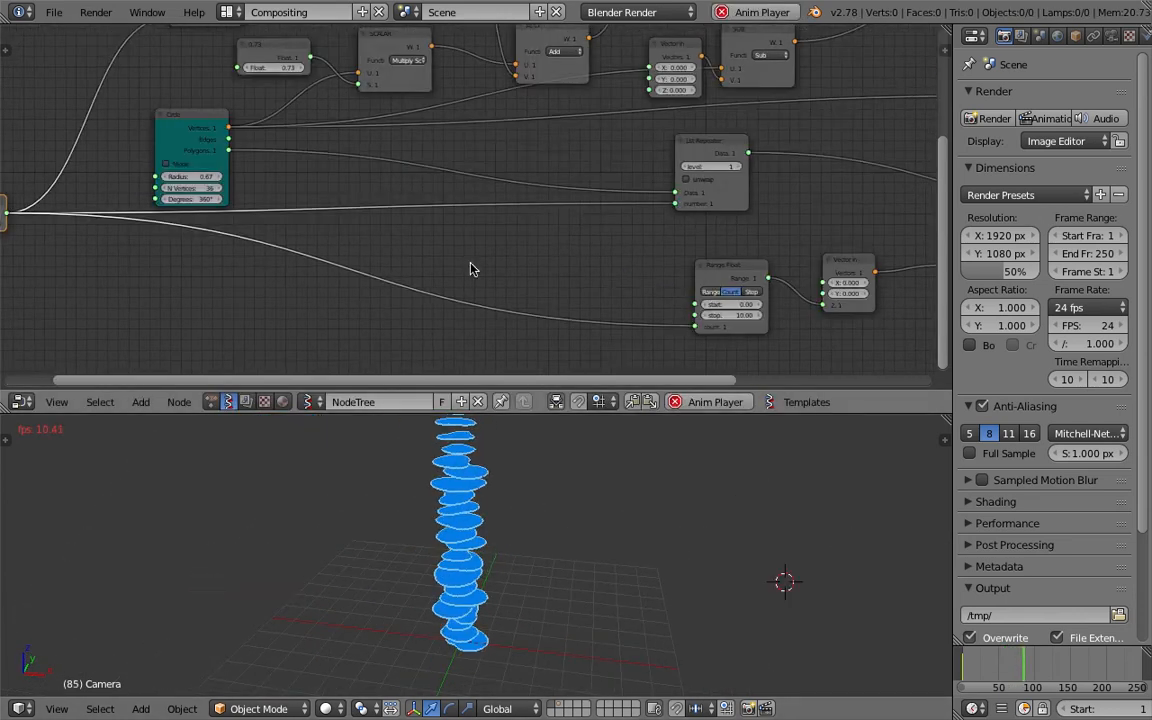
scroll(496, 280, "up", 3)
left_click_drag(685, 349, 726, 349)
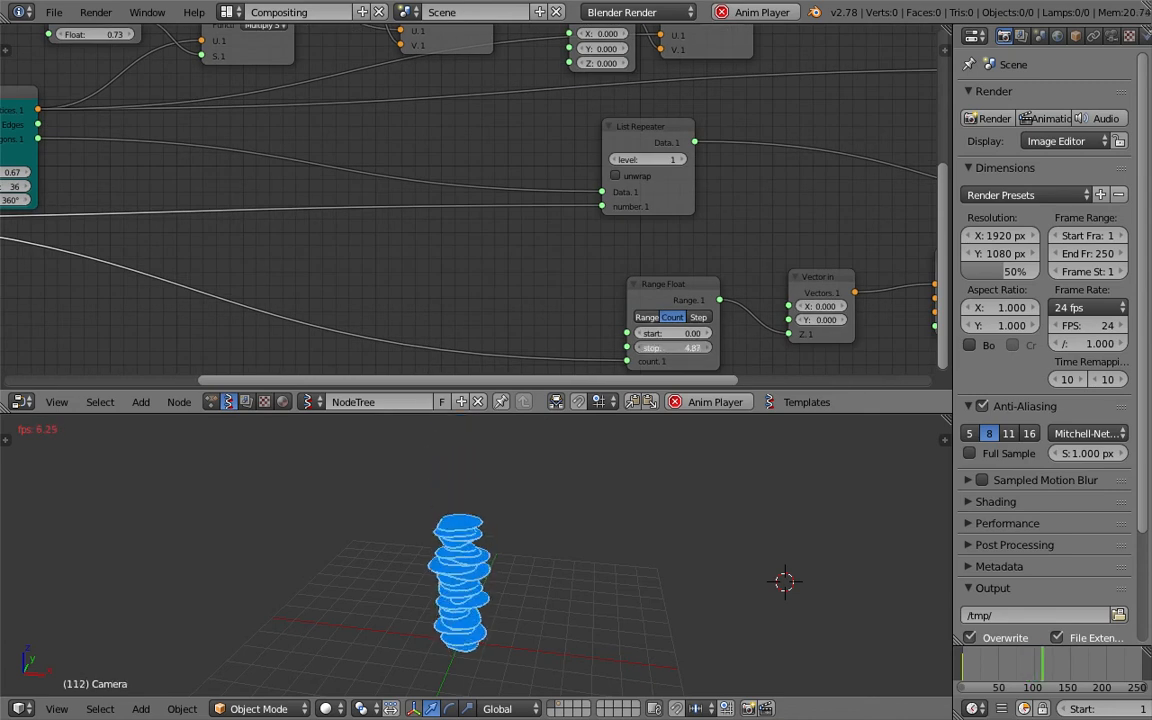
left_click(700, 318)
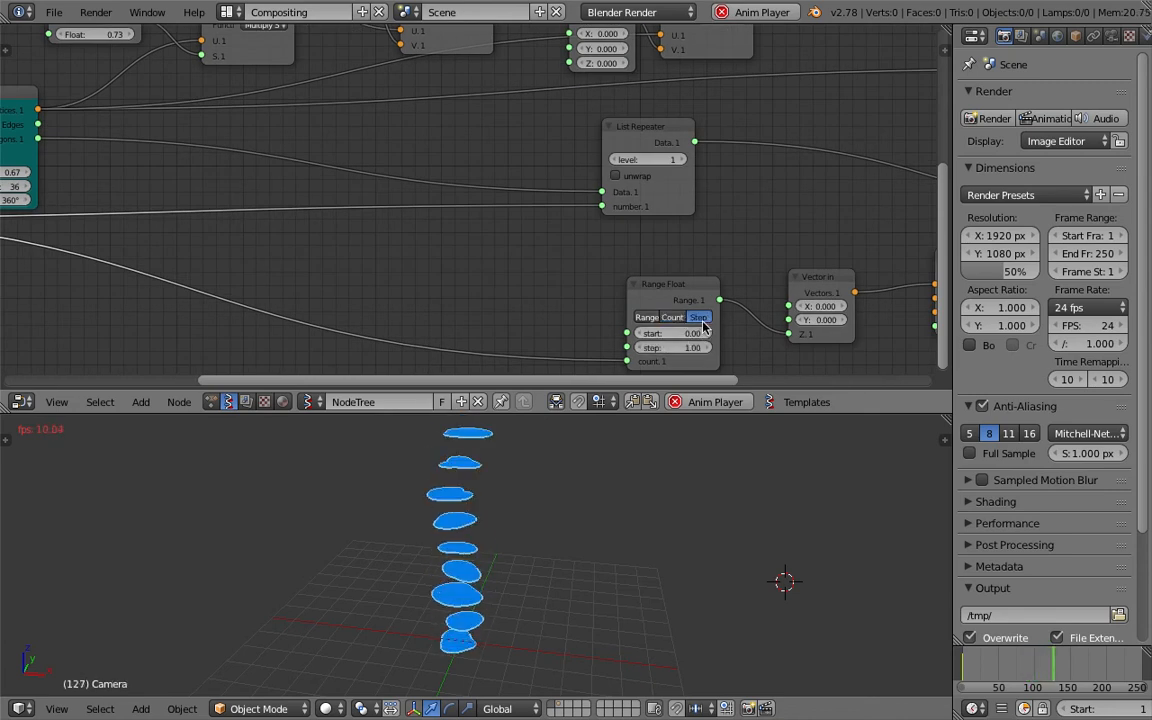
left_click_drag(693, 347, 661, 347)
Set the Integer node that drives the number of circles to 50
scroll(681, 285, "left", 10, "ctrl")
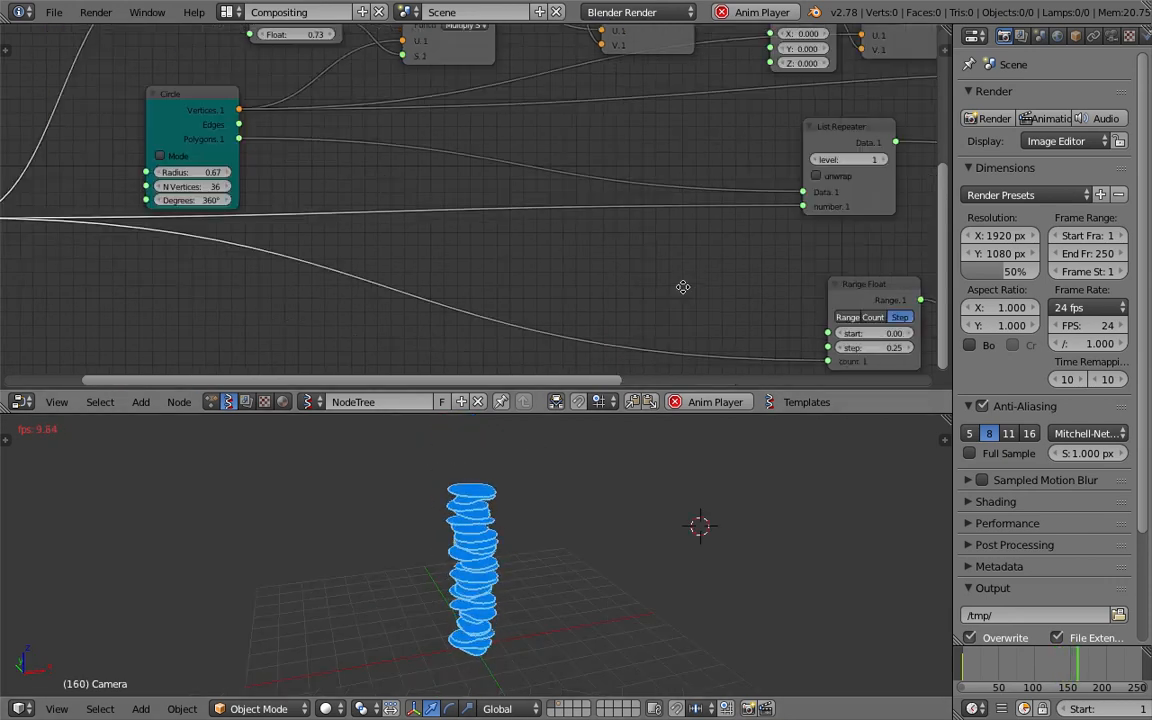
scroll(260, 255, "up", 1)
left_click(225, 232)
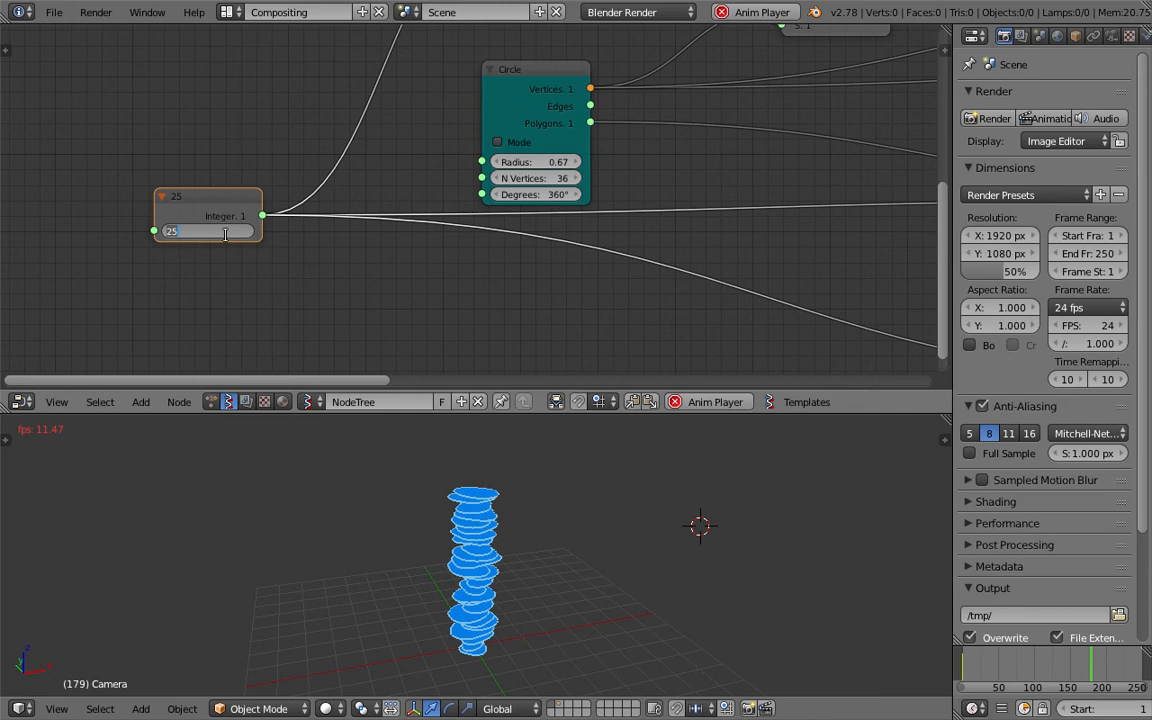
type("50")
key("Return")
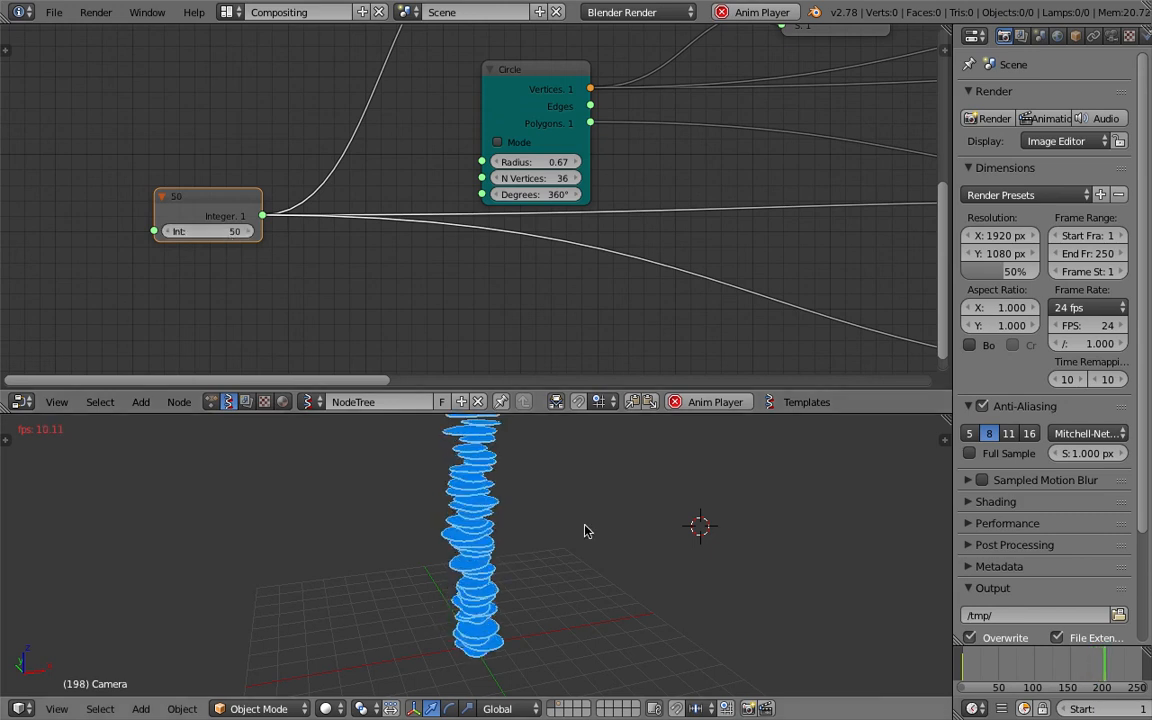
middle_click_drag(537, 632, 505, 525)
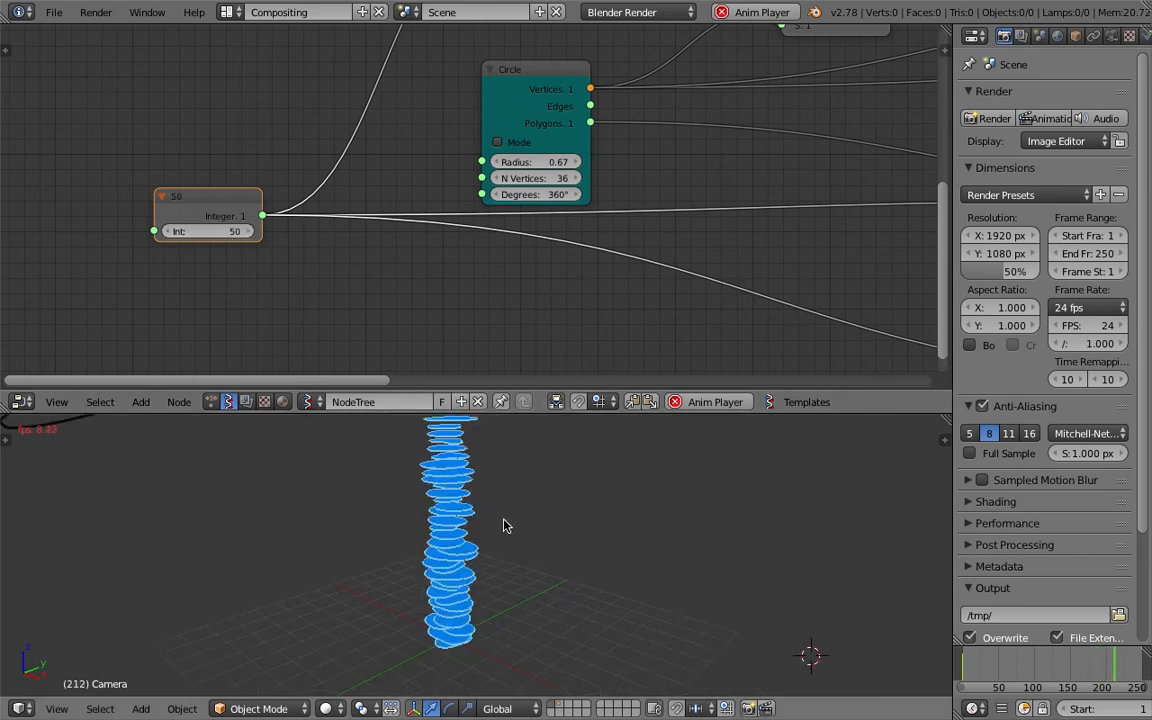
With playback stopped and the 3D view enlarged, delete the scene's grease pencil layer and save the file
left_click_drag(549, 391, 564, 326)
mouse_move(586, 506)
middle_mouse_down()
mouse_move(575, 548)
mouse_move(562, 540)
mouse_move(566, 518)
middle_mouse_up()
key("Escape")
key("n")
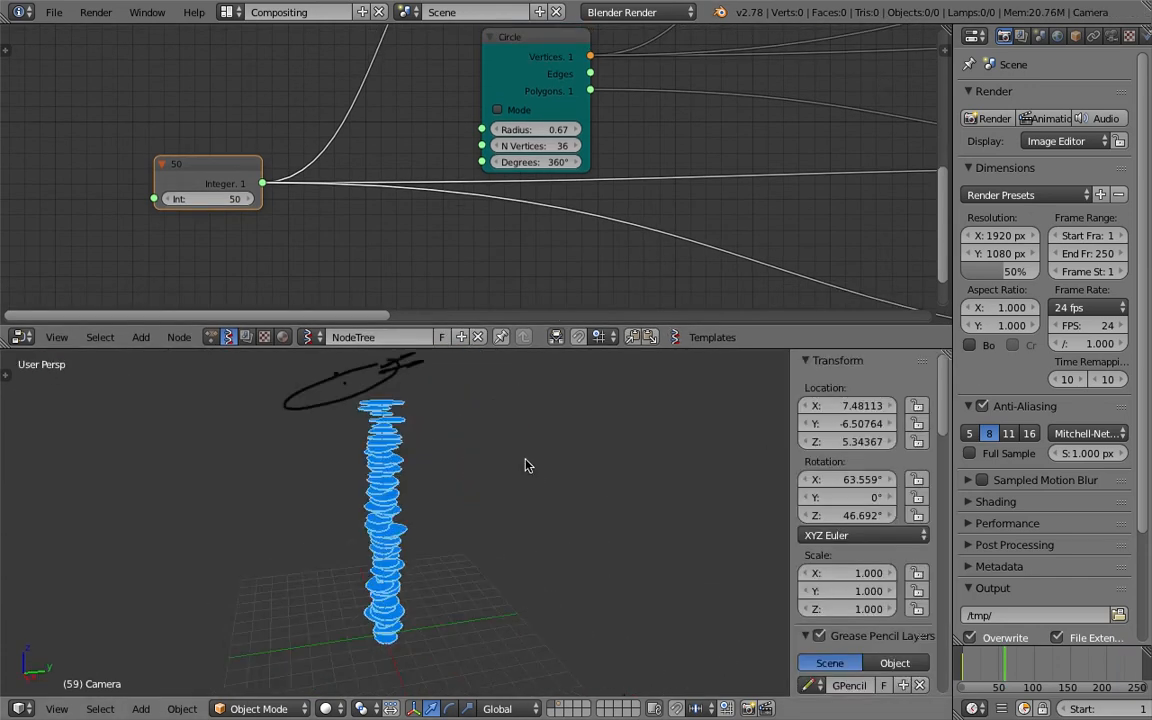
middle_click_drag(527, 463, 378, 522)
scroll(876, 613, "down", 5)
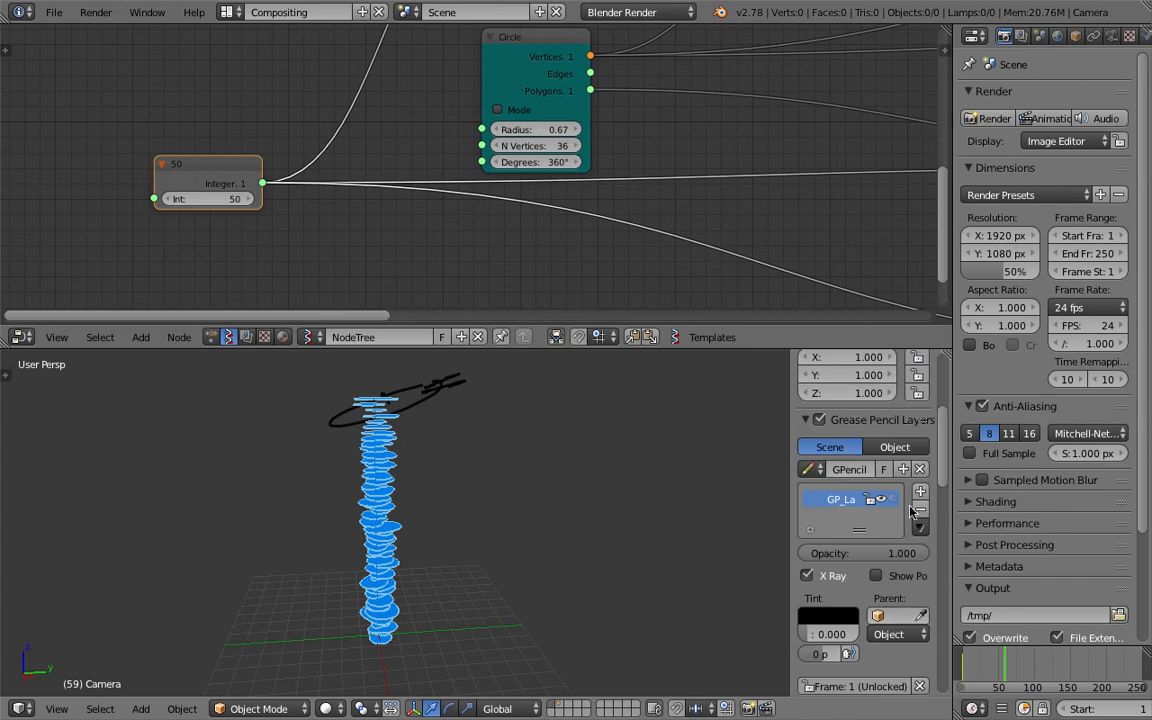
left_click(921, 511)
key("ctrl+s")
mouse_move(553, 453)
middle_mouse_down()
mouse_move(550, 520)
mouse_move(501, 486)
middle_mouse_up()
left_click(549, 519)
Move Range Float closer to Vector in and Matrix in farther from it, and save the file
middle_click_drag(569, 214, 292, 172)
middle_click_drag(888, 220, 502, 152)
middle_click_drag(580, 169, 324, 169)
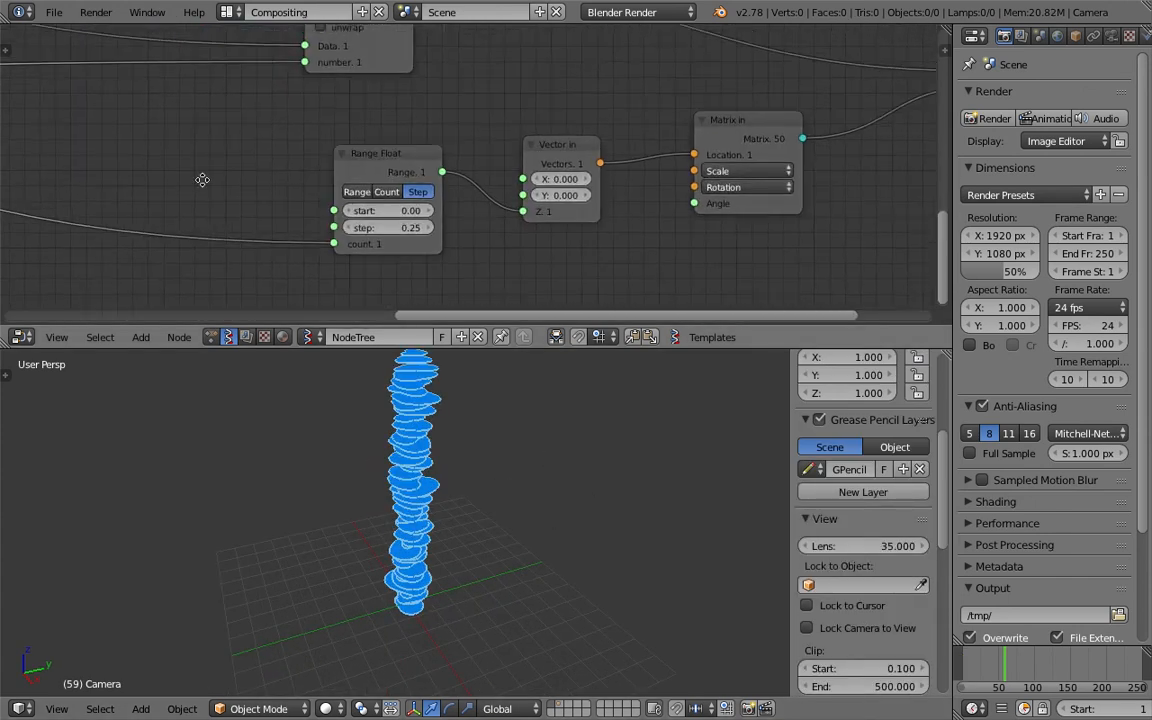
middle_click_drag(520, 164, 392, 177)
left_click_drag(443, 160, 420, 162)
left_click_drag(288, 171, 354, 139)
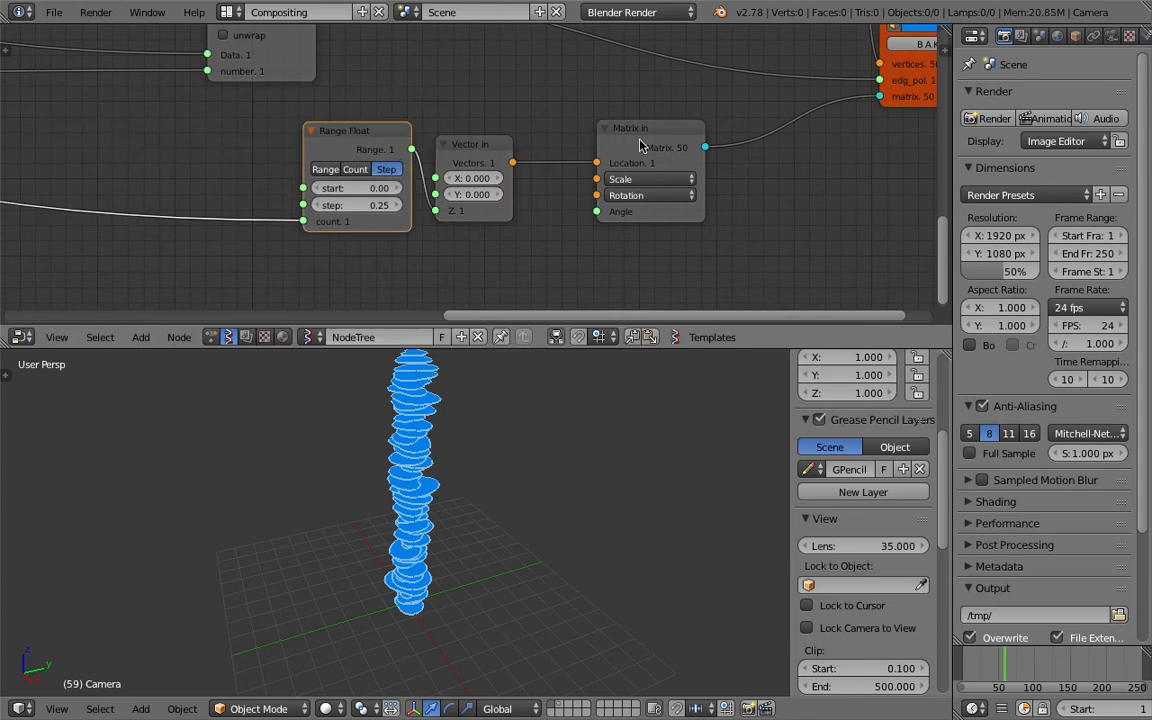
left_click_drag(644, 141, 708, 144)
middle_click_drag(676, 190, 645, 178)
scroll(646, 184, "down", 1)
key("ctrl+s")
left_click(645, 186)
Add a Vector Noise MK2 node below Range Float and link its noise output to Matrix in's Scale input
middle_click_drag(518, 255, 533, 198)
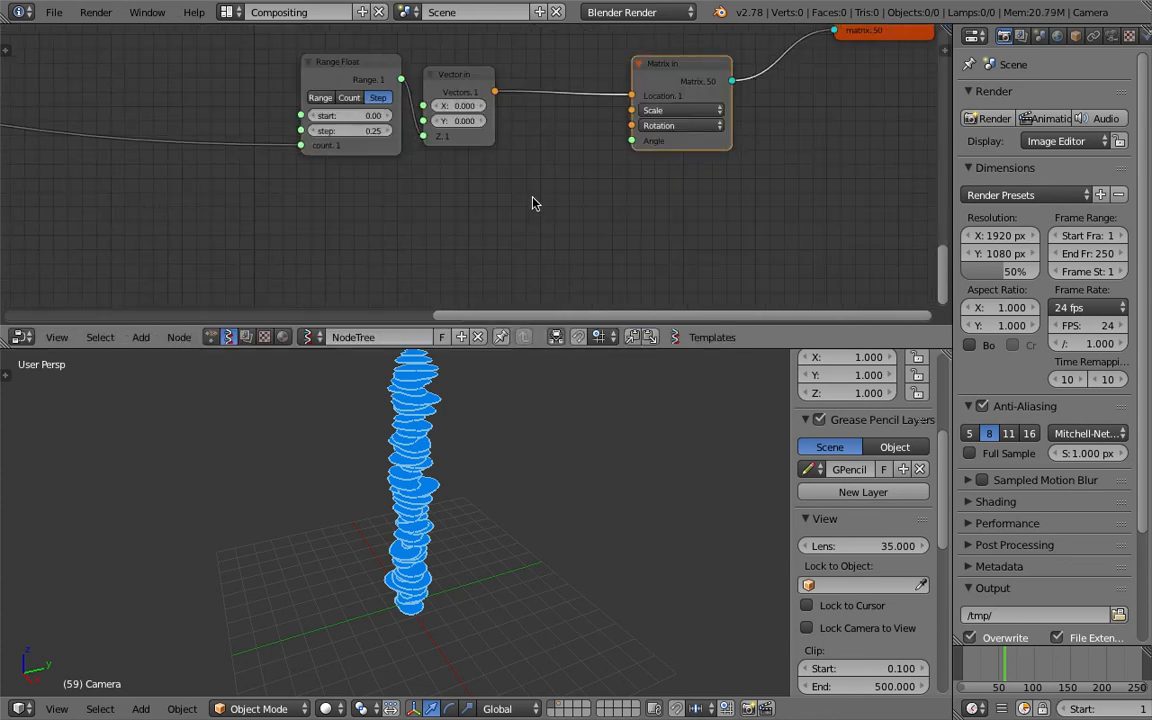
key("alt+space")
type("vector")
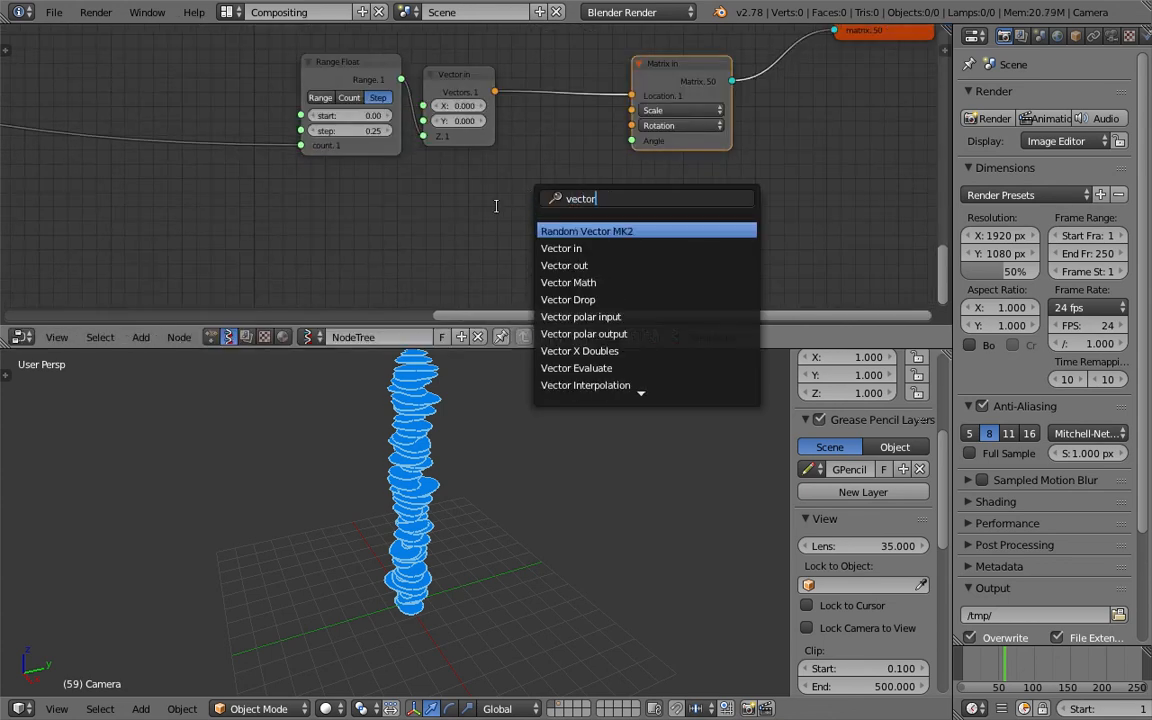
type(" noi")
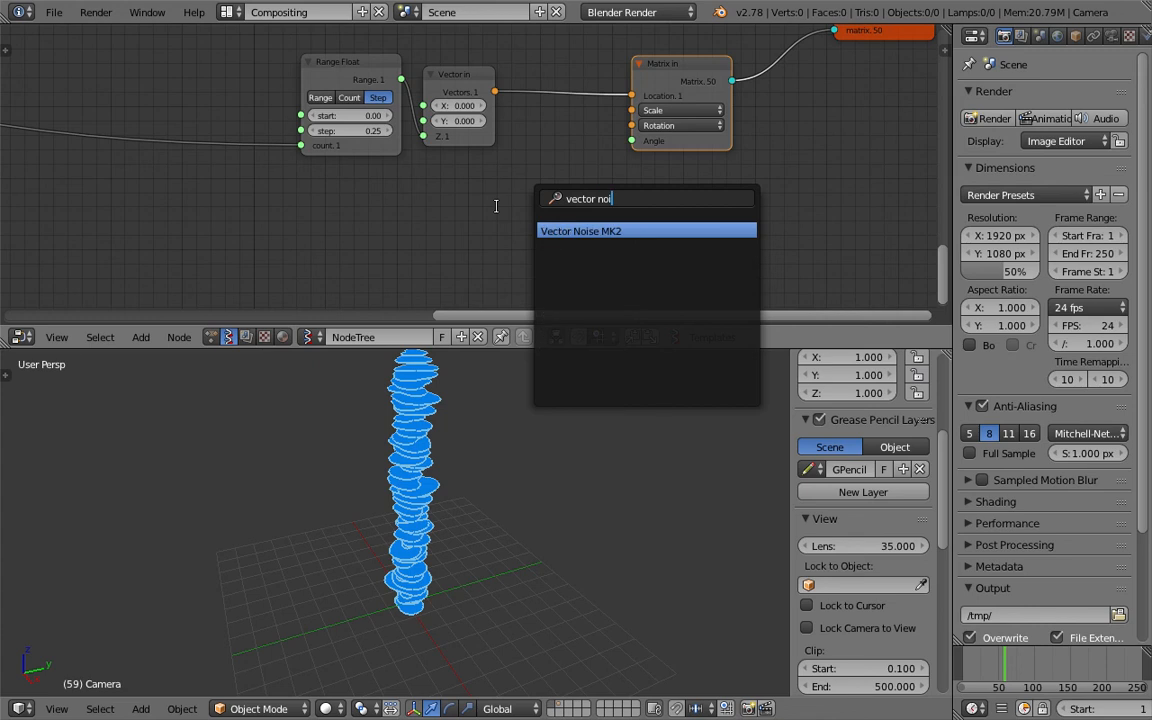
key("Return")
left_click(399, 198)
key("ctrl+s")
left_click(400, 198)
scroll(428, 212, "down", 2)
left_click_drag(428, 212, 502, 171)
left_click_drag(609, 122, 608, 119)
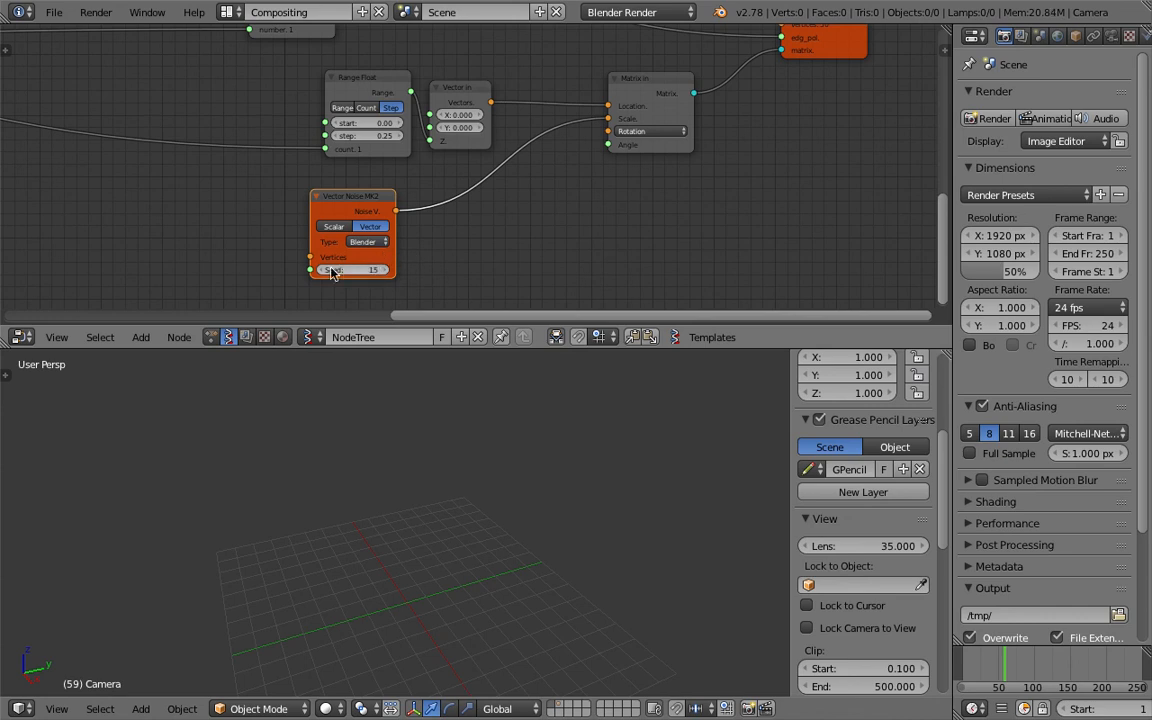
Add a Random Vector MK2 node and link its Random output to Vector Noise MK2's Vertices input
middle_click_drag(190, 238, 306, 234)
key("shift+a")
left_click(296, 227)
type("random")
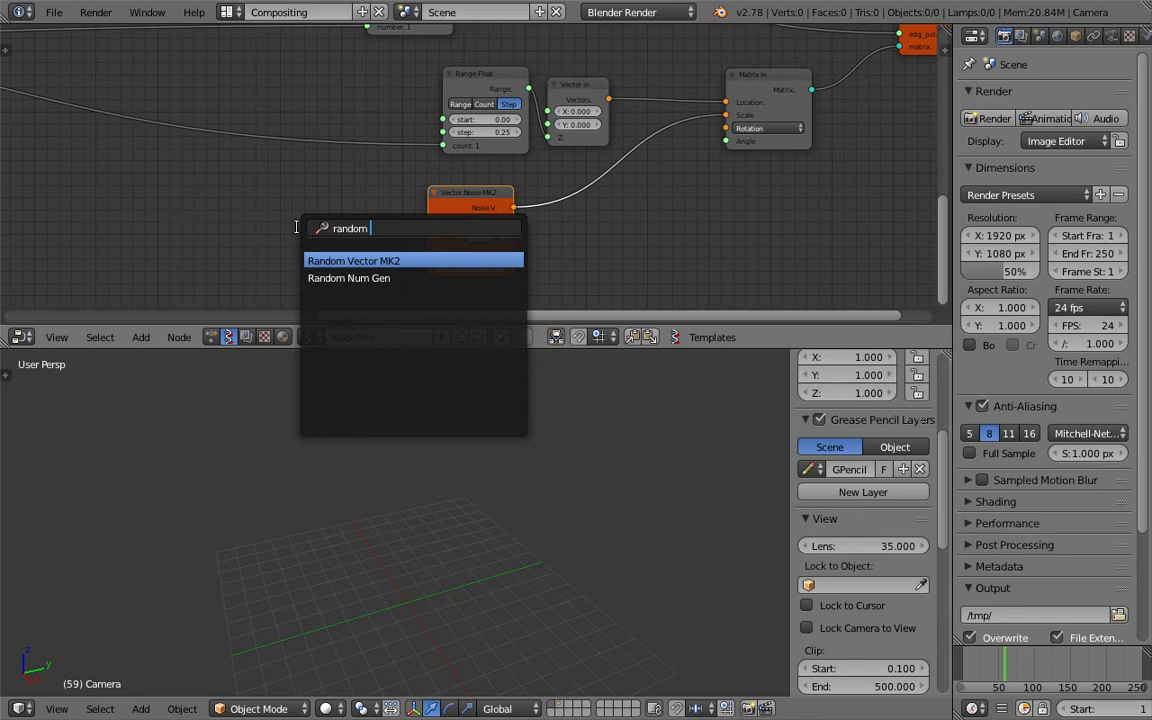
key("Return")
left_click(265, 216)
left_click_drag(351, 237, 402, 247)
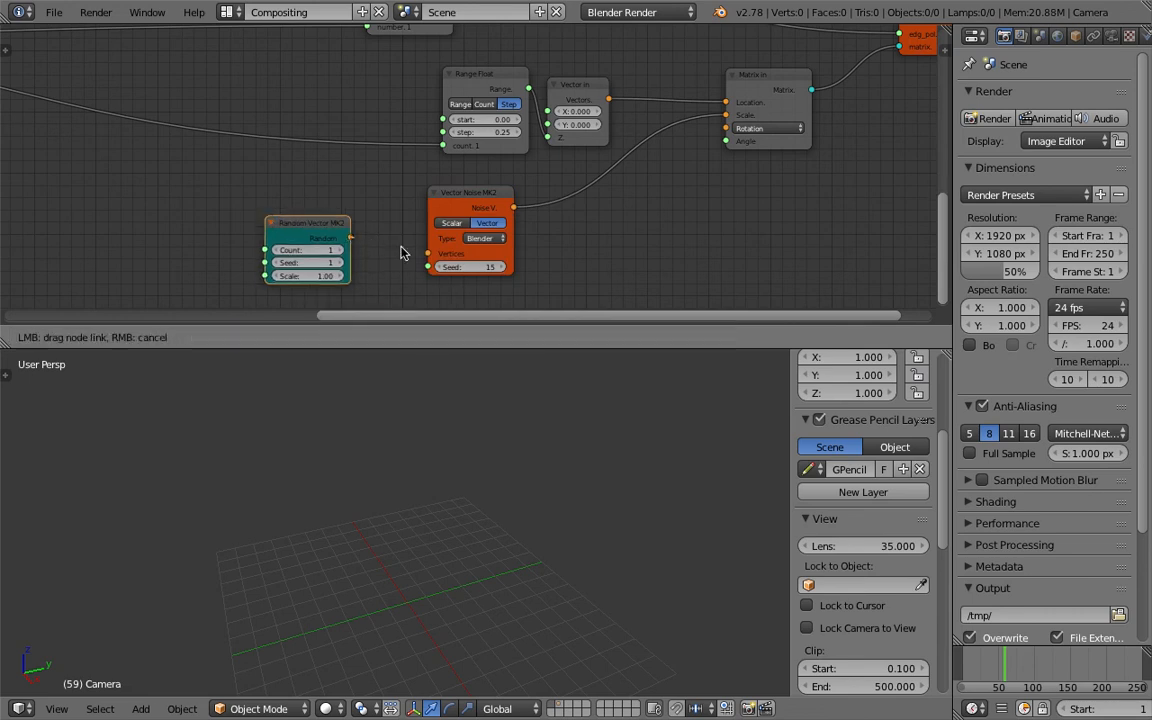
Try Random Vector MK2 with count 74, seed 51 and scale 2.68, and Vector Noise MK2 with seed 32
left_click_drag(322, 251, 334, 251)
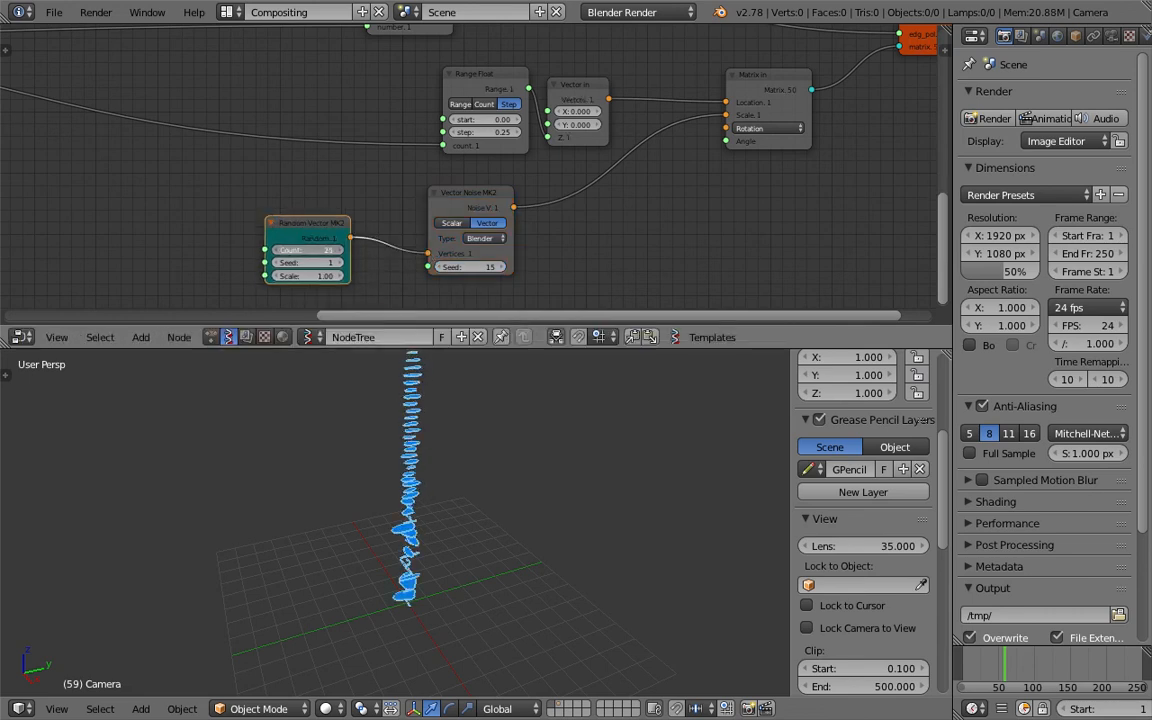
left_click_drag(321, 263, 506, 270)
scroll(479, 466, "up", 3)
middle_click_drag(479, 466, 507, 517, "shift")
scroll(509, 517, "up", 1)
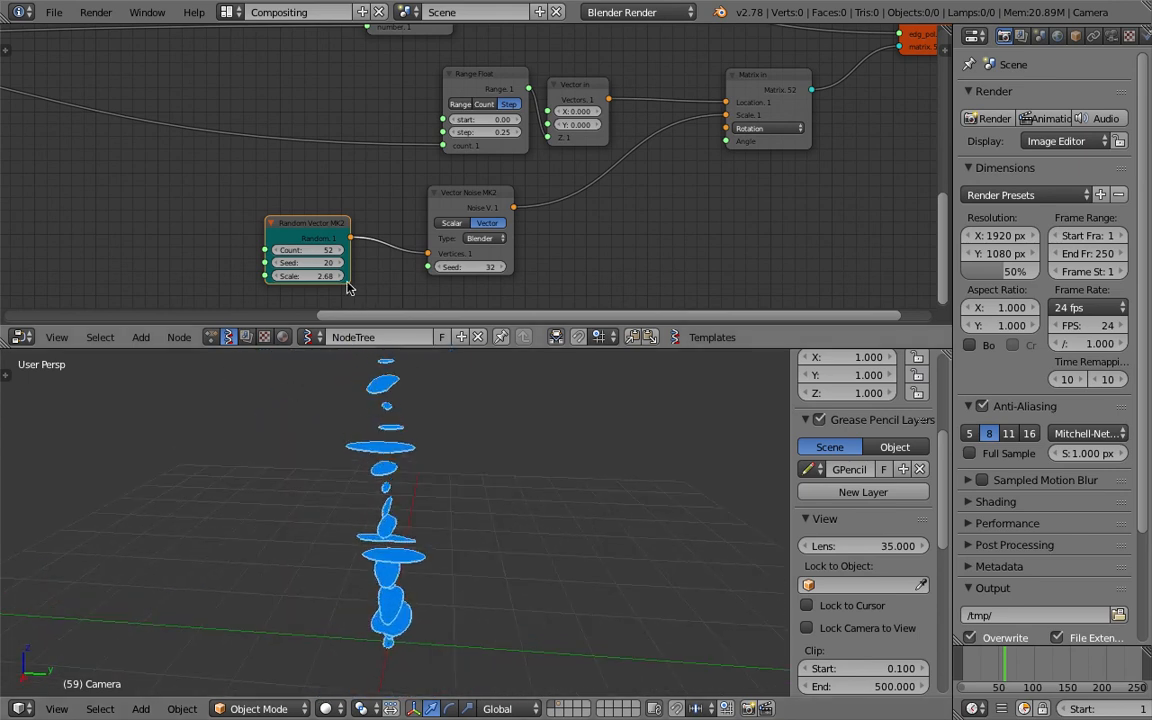
left_click_drag(308, 263, 339, 263)
middle_click_drag(493, 463, 403, 541)
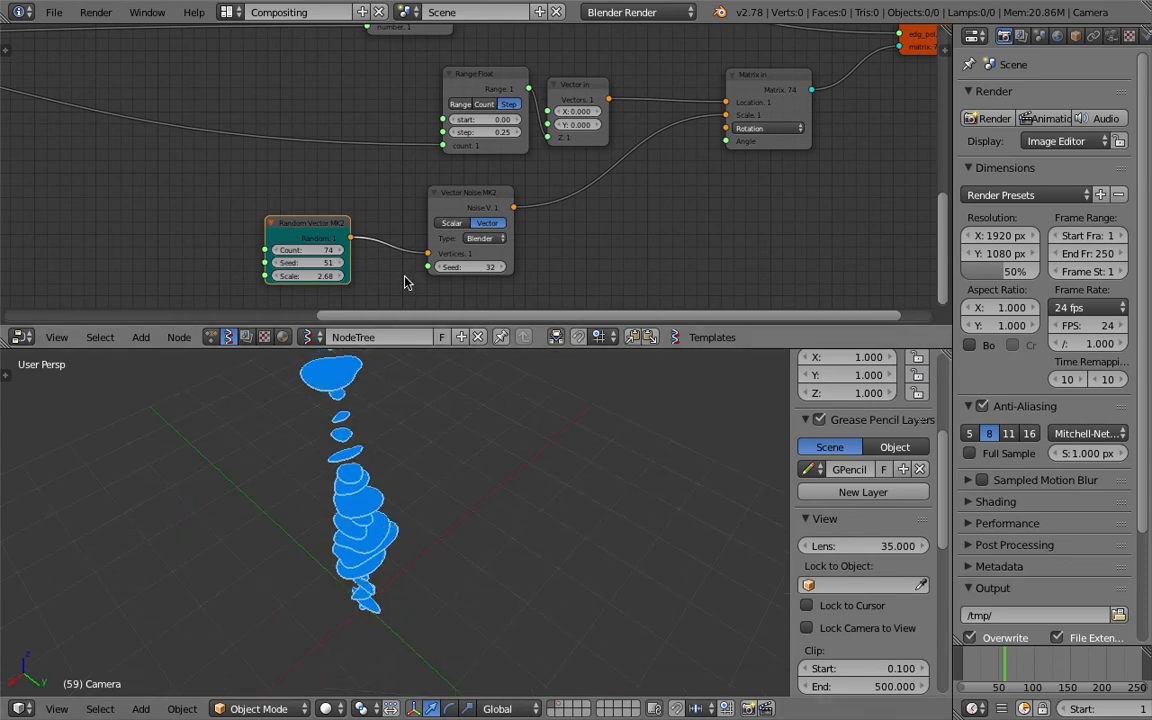
Delete the Random Vector MK2 and Vector Noise MK2 nodes
key("x")
left_click(478, 200)
key("x")
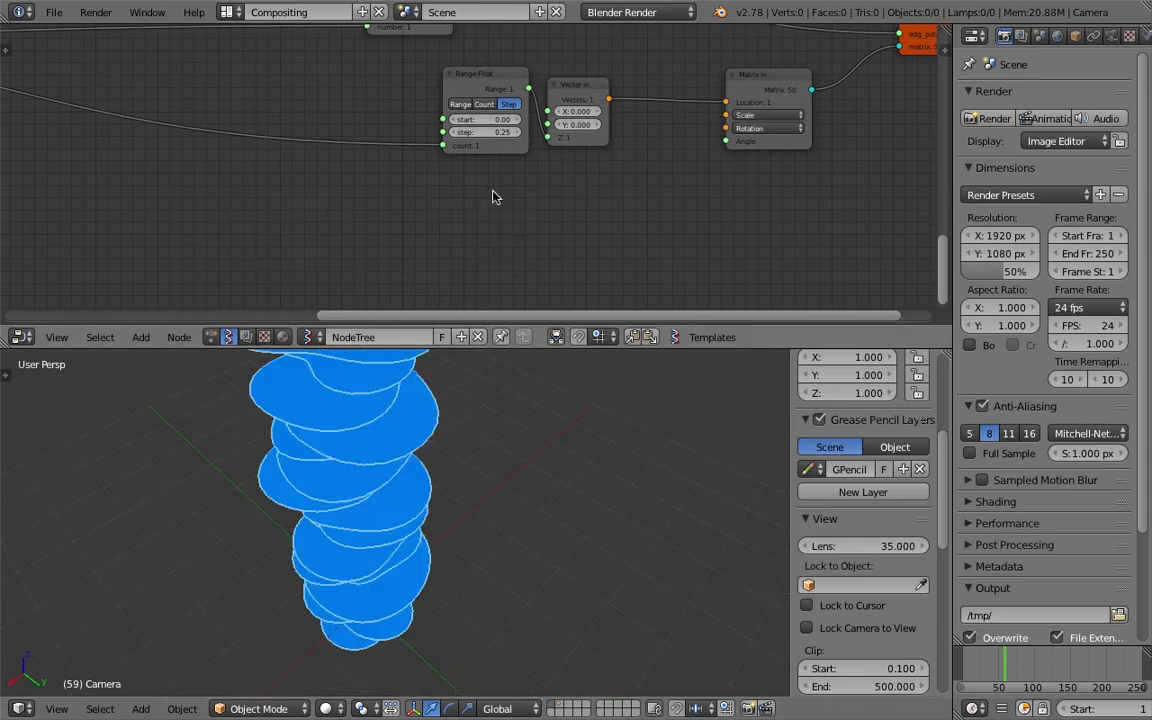
Add a Random Num Gen node below Range Float
key("shift+a")
left_click(481, 204)
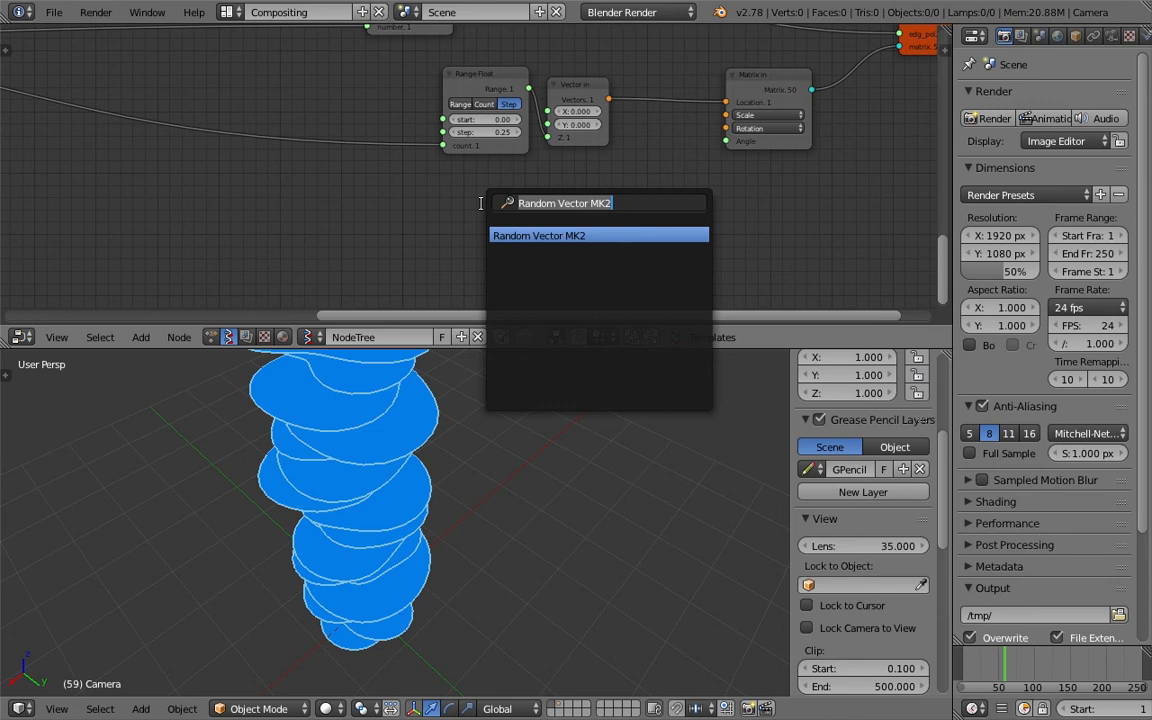
type("random")
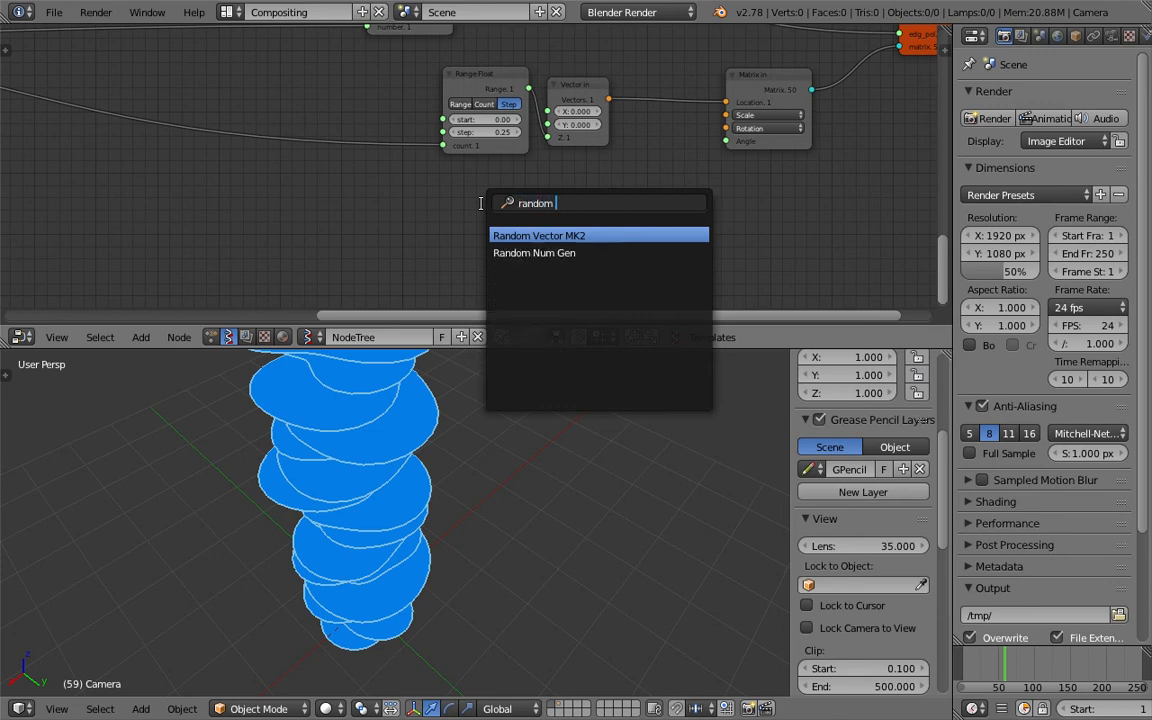
key("Return")
left_click(436, 191)
Link the Integer node's output to Random Num Gen's Size input
scroll(206, 220, "down", 3)
middle_click_drag(206, 220, 500, 231)
scroll(659, 254, "down", 2)
middle_click_drag(580, 241, 631, 246)
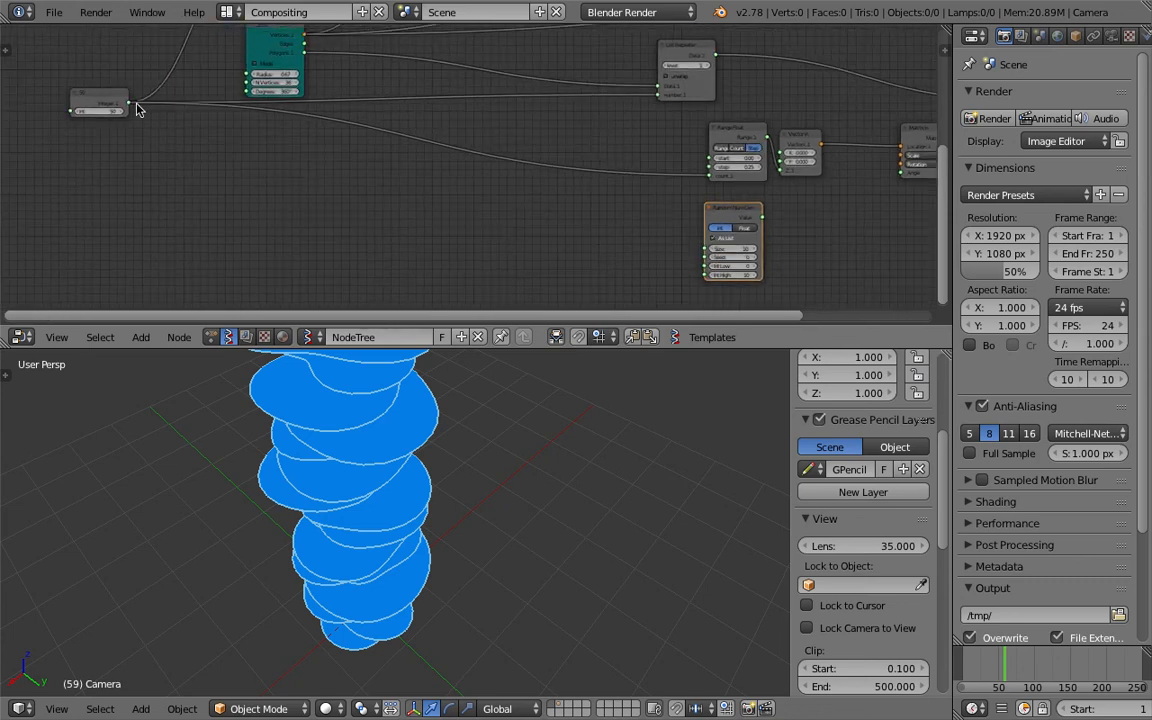
left_click_drag(132, 103, 580, 243)
left_click_drag(706, 250, 360, 161)
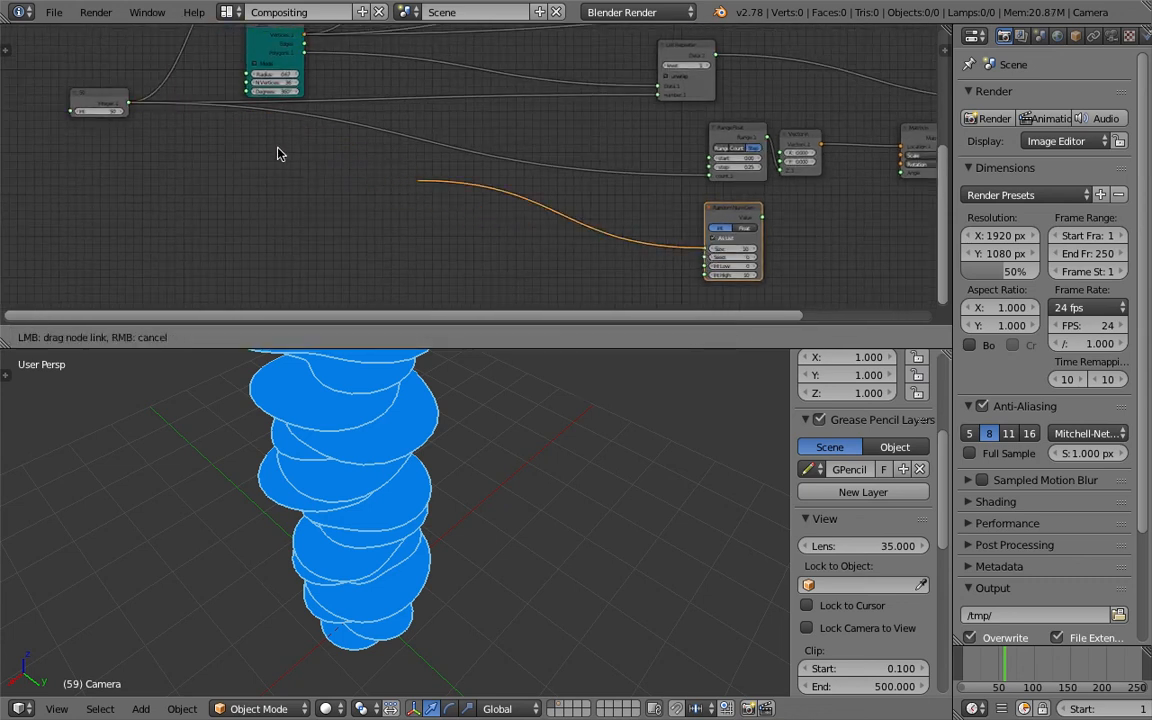
left_click_drag(129, 103, 129, 103)
middle_click_drag(730, 199, 416, 162)
scroll(440, 162, "up", 3)
scroll(470, 178, "up", 2)
middle_click_drag(580, 190, 539, 188)
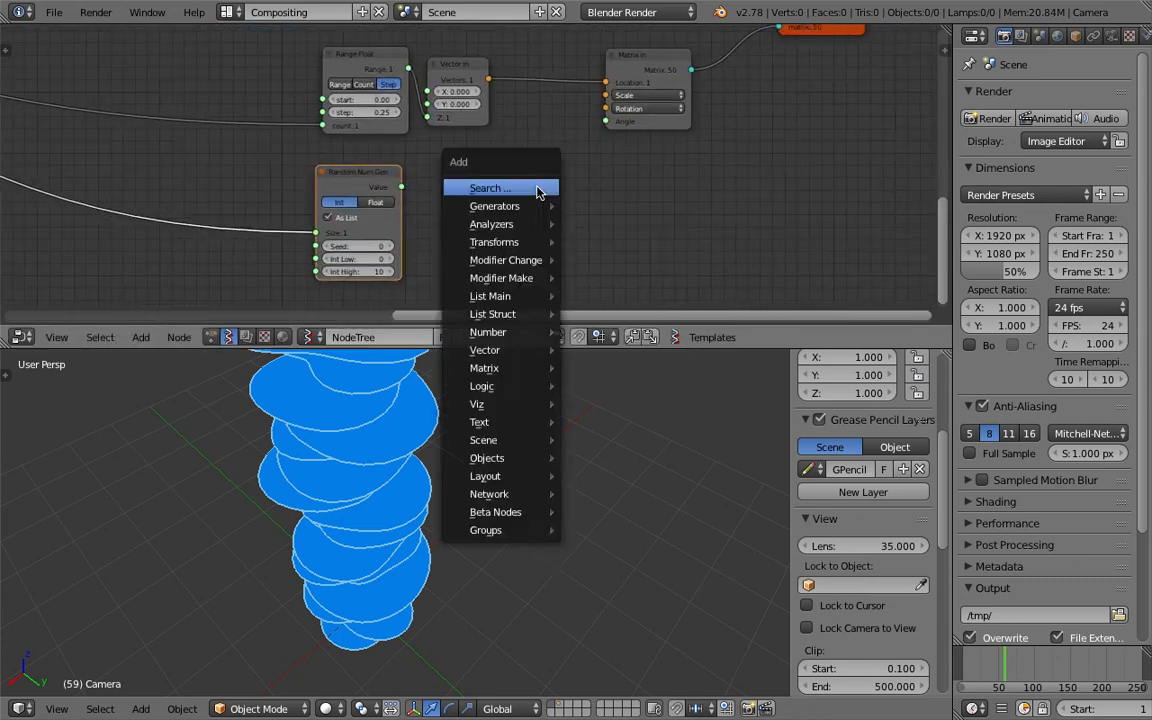
Add a Vector in node, link Random Num Gen's Value to X, Y and Z, and link Vectors to Matrix in's Scale
key("shift+a")
type("svec")
left_click(592, 246)
left_click_drag(401, 187, 491, 234)
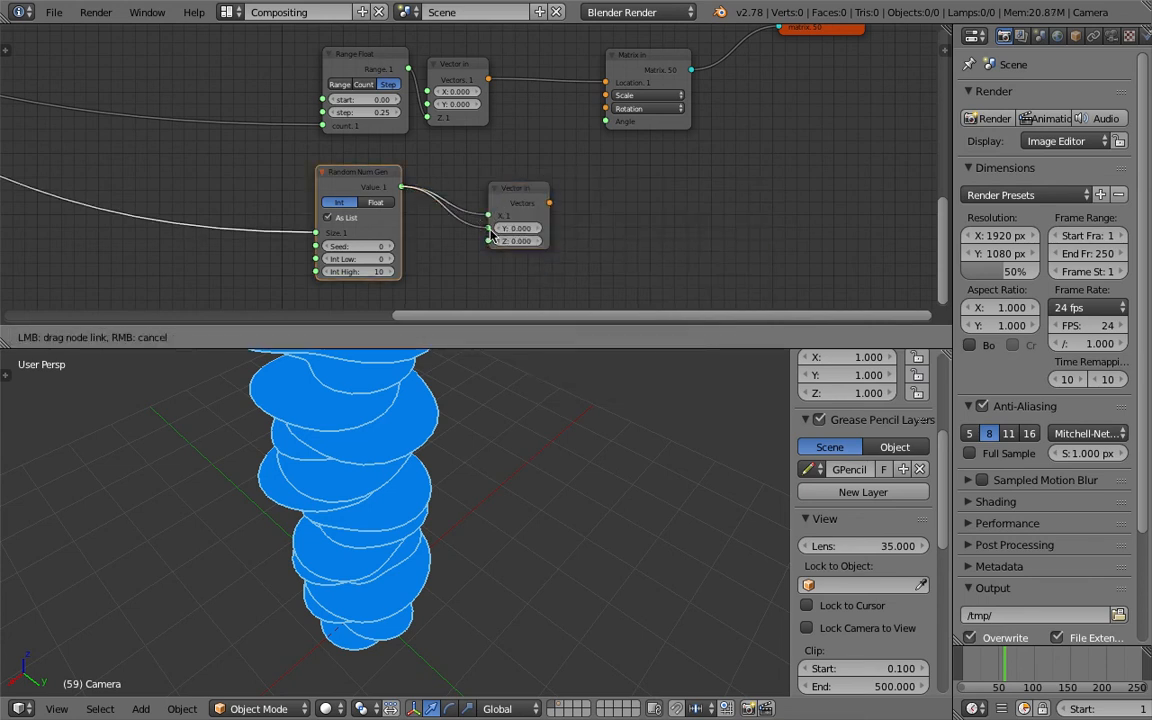
left_click_drag(427, 205, 376, 177)
left_click_drag(550, 203, 605, 95)
left_click_drag(401, 187, 488, 241)
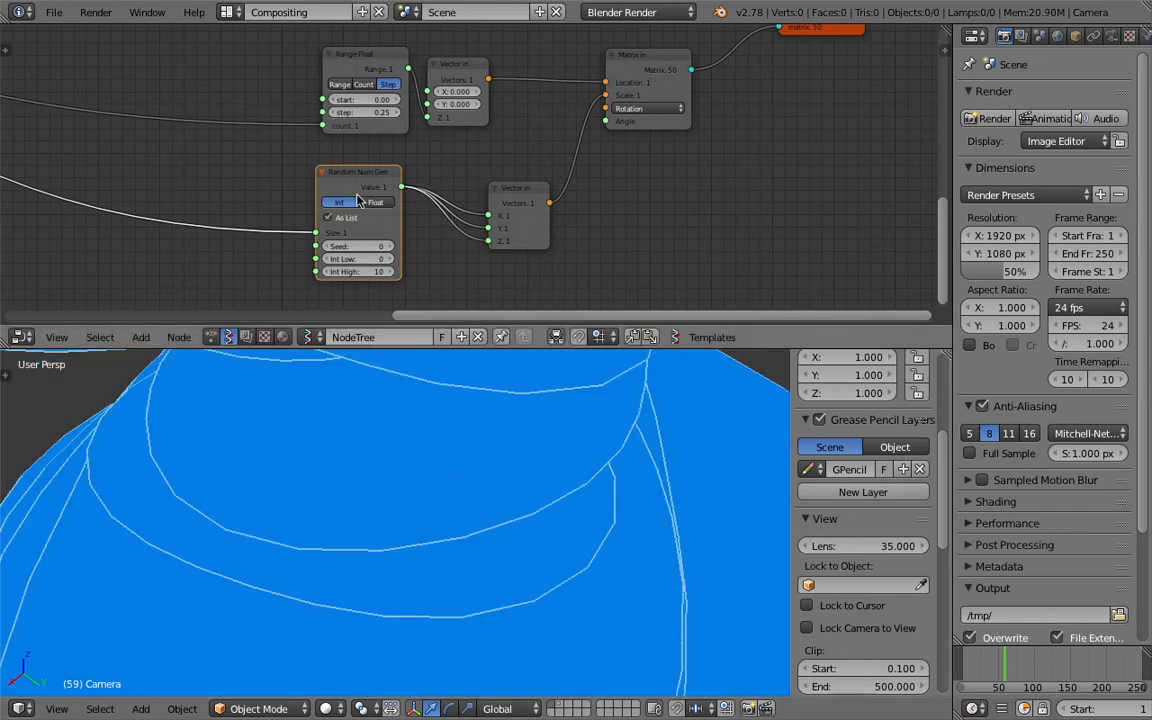
Switch Random Num Gen to Float with Float Low 0.90 and Float High 3.58, and save the file
left_click(360, 202)
left_click_drag(358, 259, 391, 259)
middle_click_drag(458, 484, 410, 453)
key("ctrl+s")
left_click(410, 453)
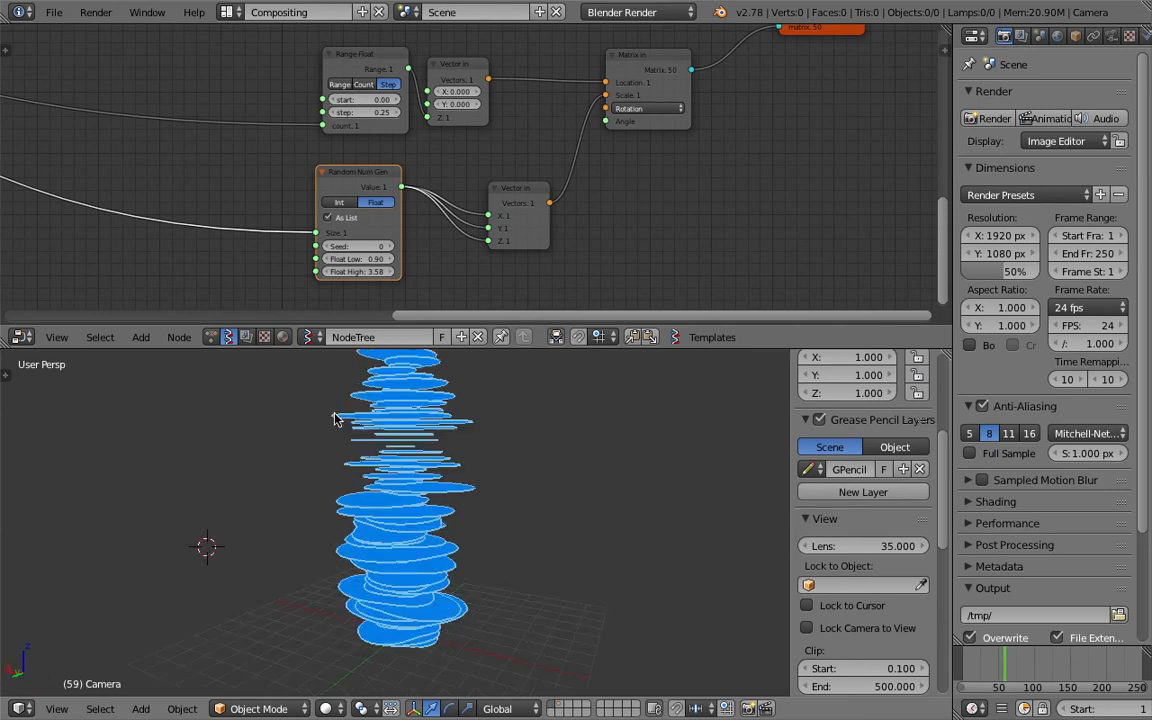
Play the animation and examine the stack of randomly scaled circles from several angles
key("alt+a")
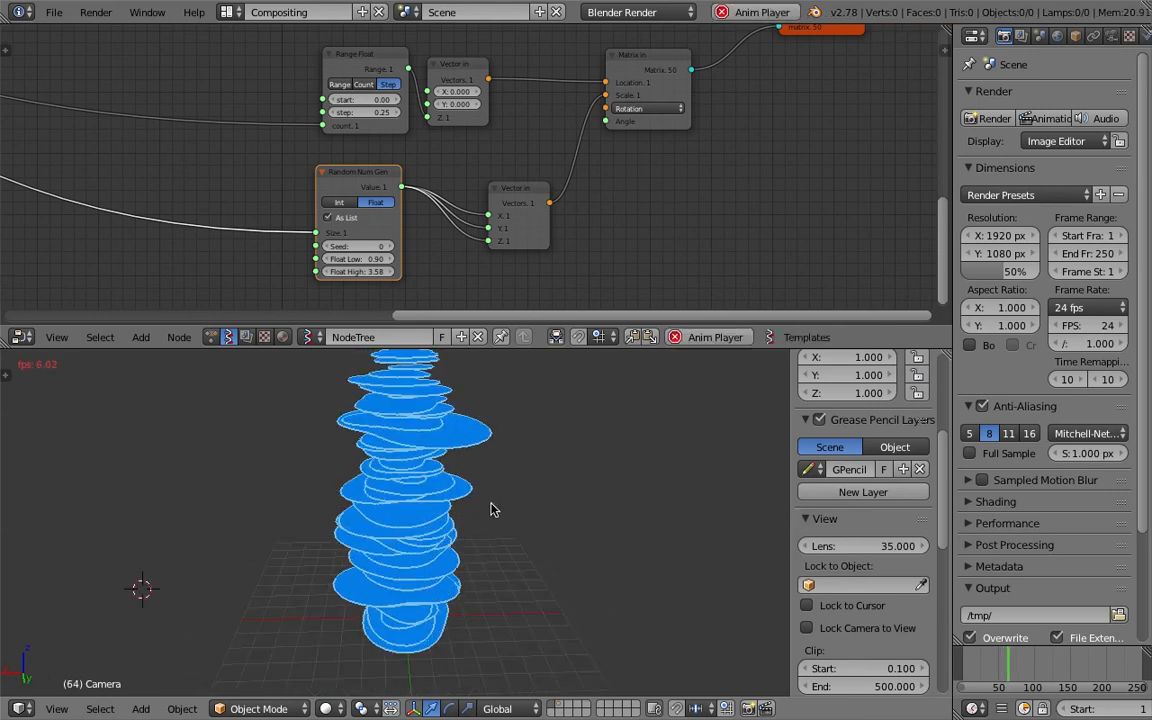
middle_click_drag(406, 432, 426, 538)
middle_click_drag(340, 520, 461, 486)
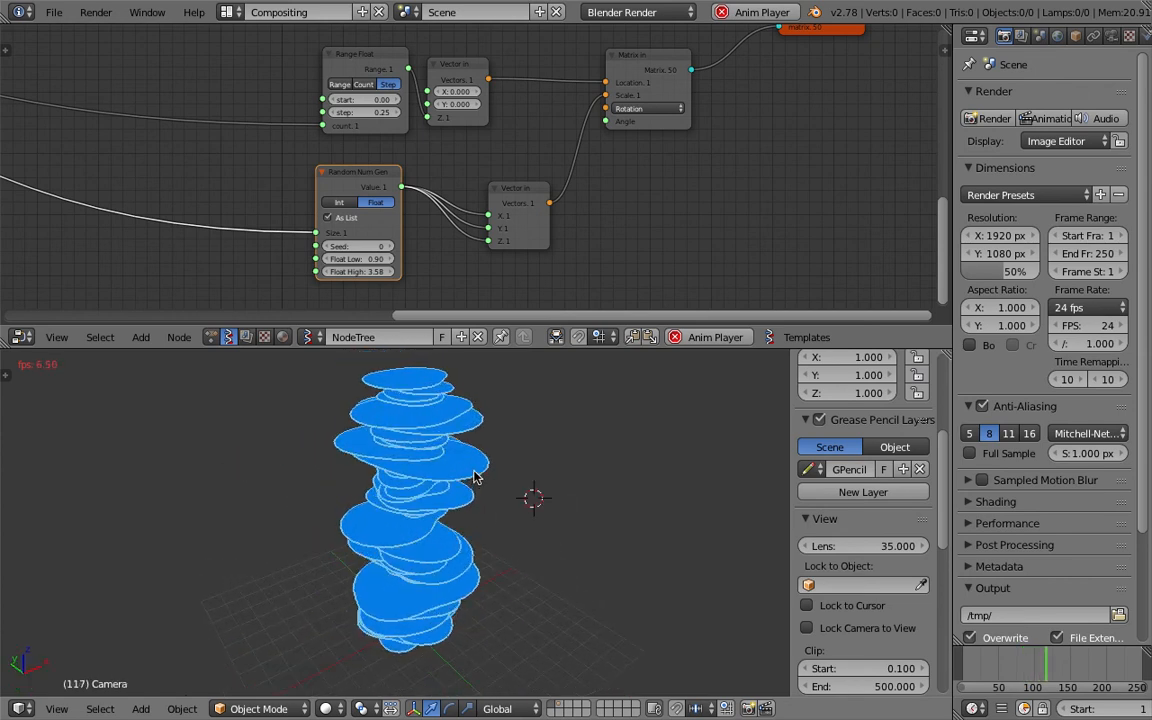
key("Escape")
Enable Ambient Occlusion in the 3D view's shading settings and save the file
scroll(850, 560, "down", 9)
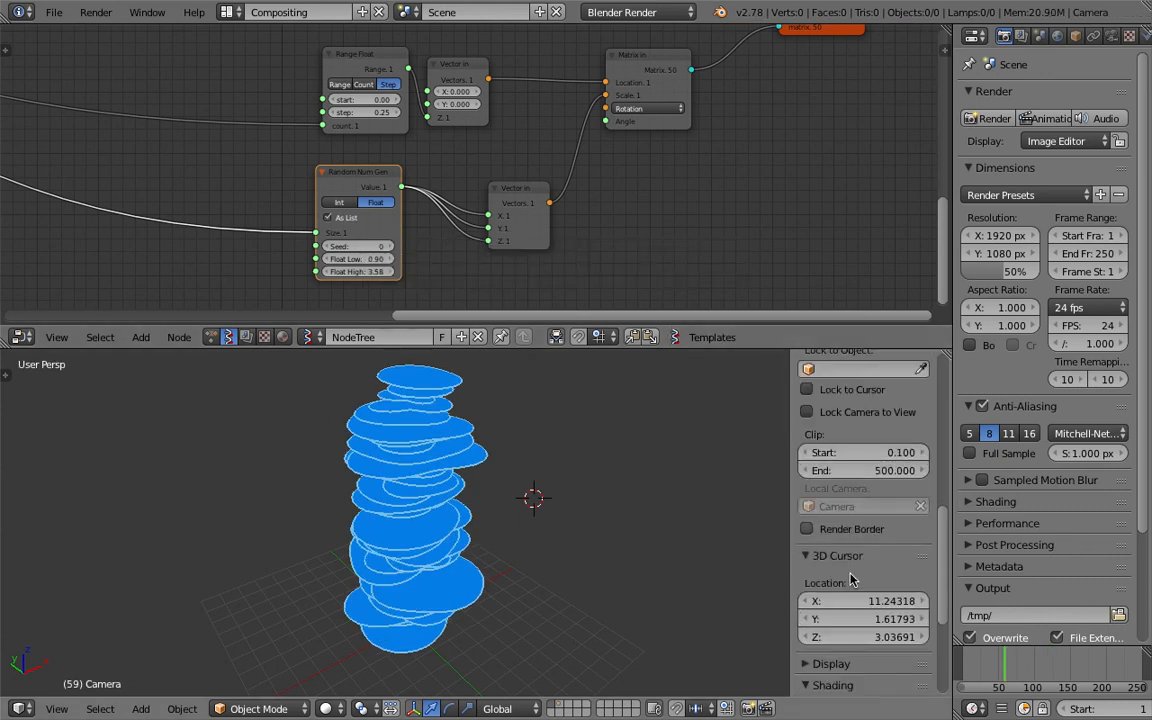
left_click(855, 616)
middle_click_drag(632, 563, 578, 527)
key("ctrl+s")
left_click(640, 536)
Preview the animated stack with ambient occlusion, stop playback and save the file again
key("alt+a")
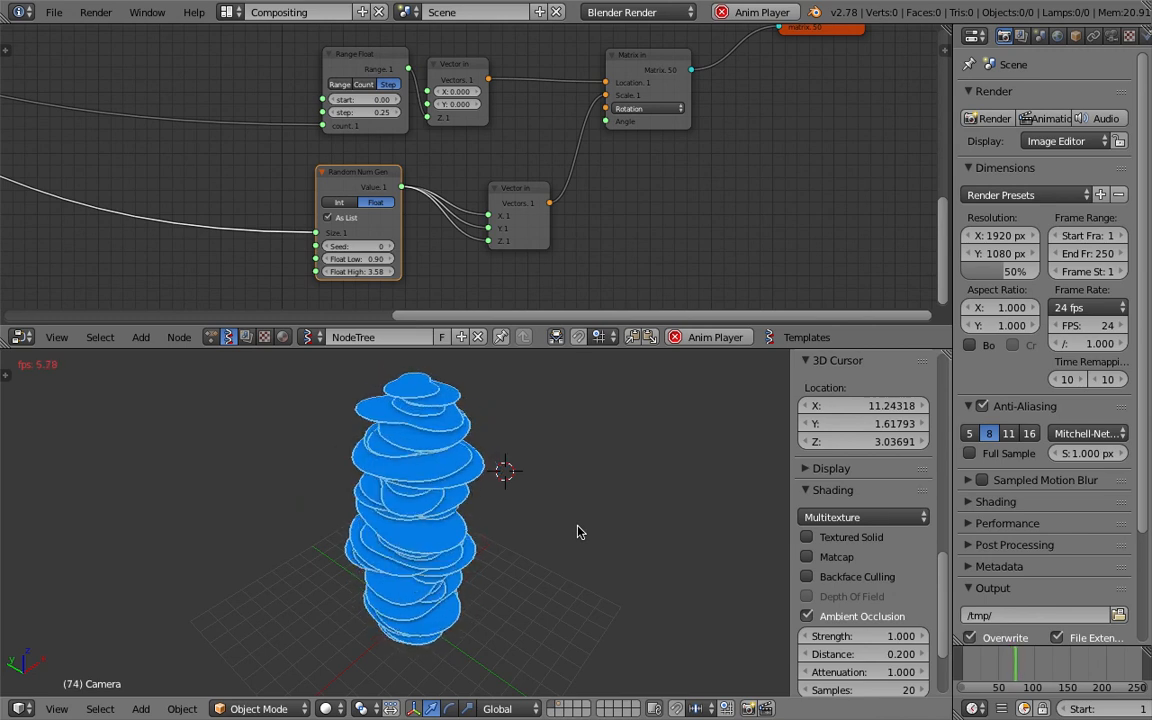
key("Escape")
key("ctrl+s")
middle_click_drag(559, 513, 630, 474)
left_click(458, 491)
Enlarge the 3D view further and show the whole node tree in the node editor
left_click_drag(628, 345, 636, 268)
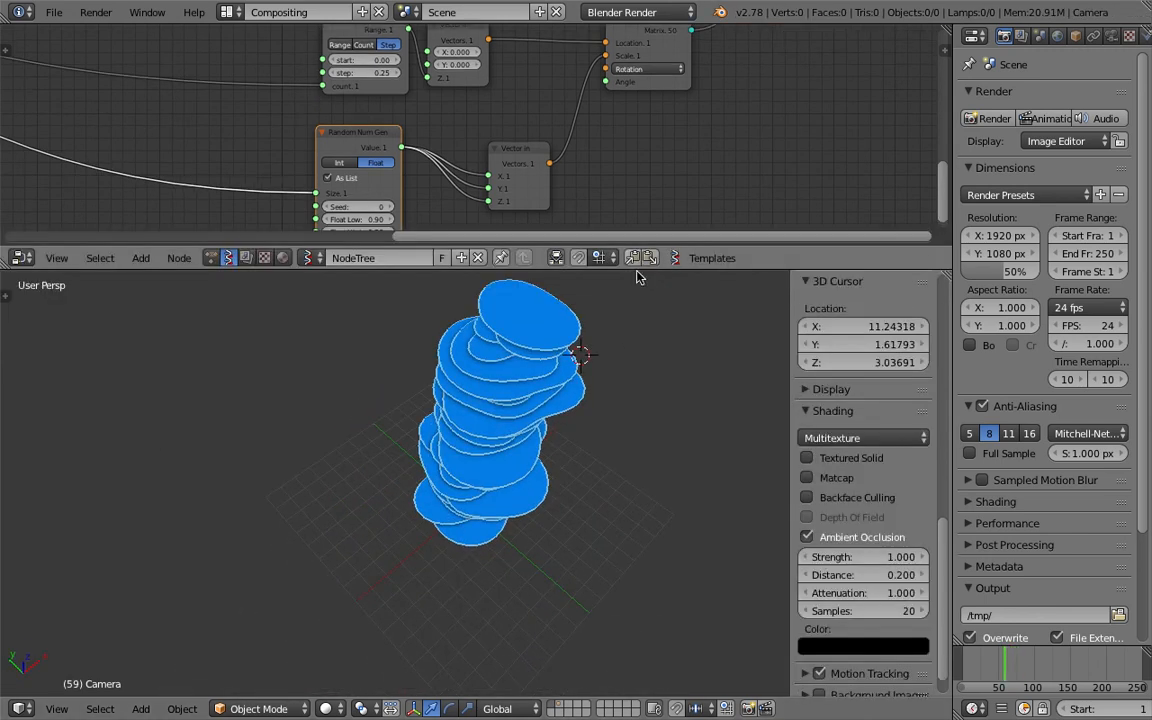
scroll(640, 110, "down", 5)
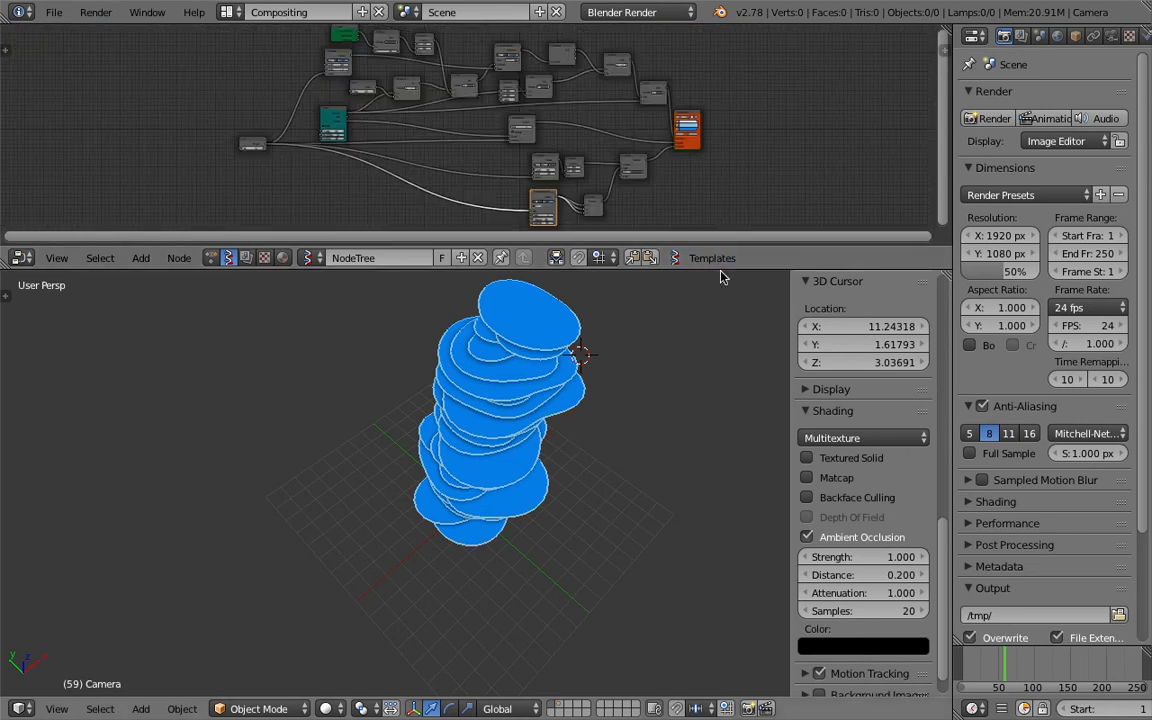
Enlarge the node editor and show the vector noise part of the node tree up close
left_click_drag(648, 243, 645, 436)
scroll(617, 328, "up", 1)
scroll(617, 328, "up", 4)
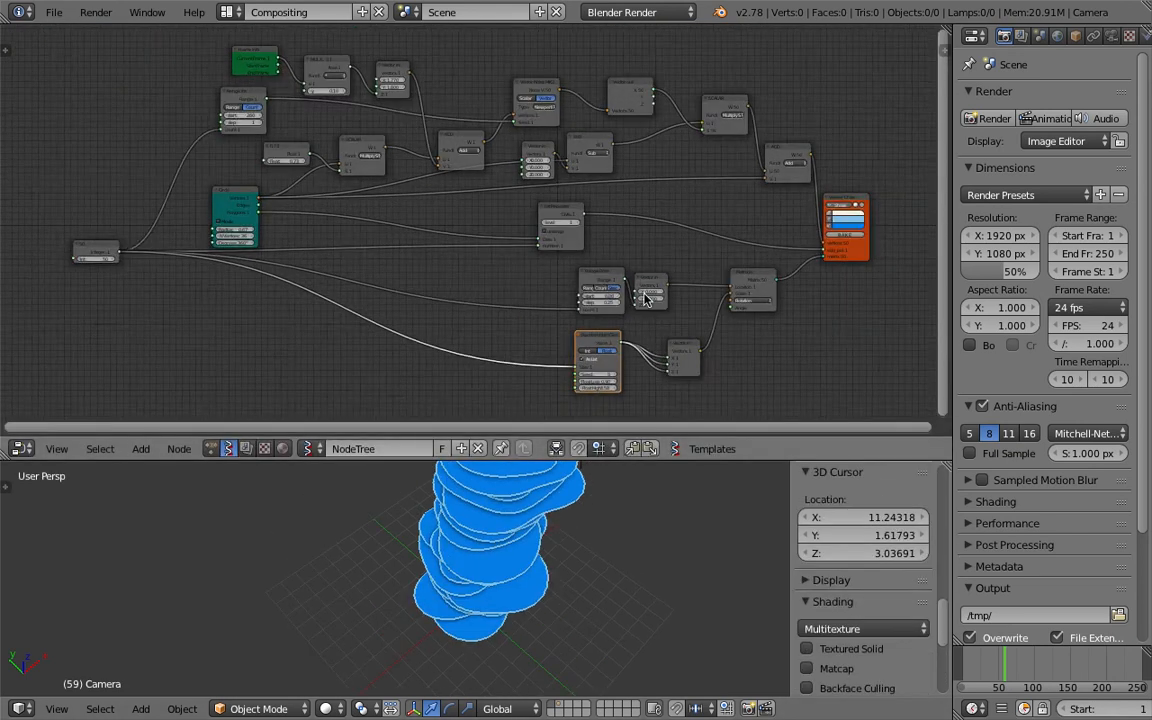
middle_click_drag(465, 184, 460, 221)
scroll(352, 147, "up", 5)
middle_click_drag(319, 105, 340, 155)
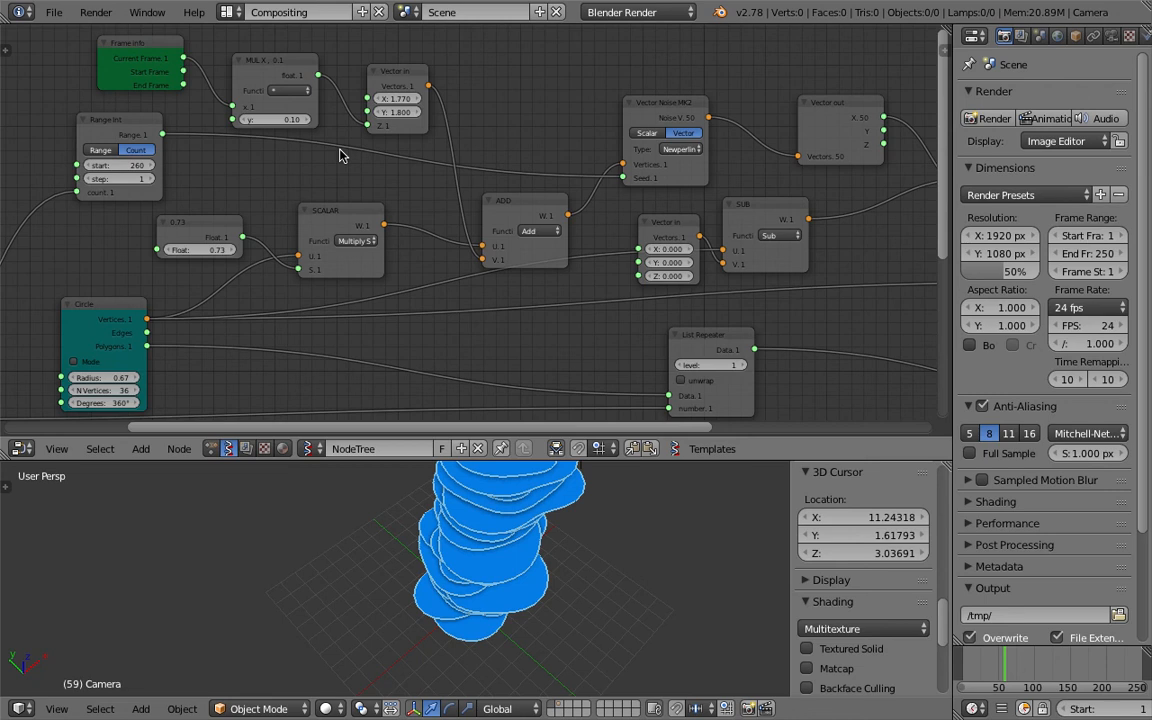
Spread out the Frame Info, frame multiplication and upper Vector in nodes in a tidier row above the Range Int node
left_click_drag(264, 67, 258, 55)
middle_click_drag(171, 73, 249, 98)
left_click_drag(212, 74, 60, 65)
left_click_drag(303, 82, 171, 55)
left_click_drag(470, 97, 351, 60)
Place the 3D cursor in the empty space beside the circle stack and save the file
middle_click_drag(535, 602, 567, 567)
scroll(567, 567, "down", 2)
scroll(492, 215, "down", 1)
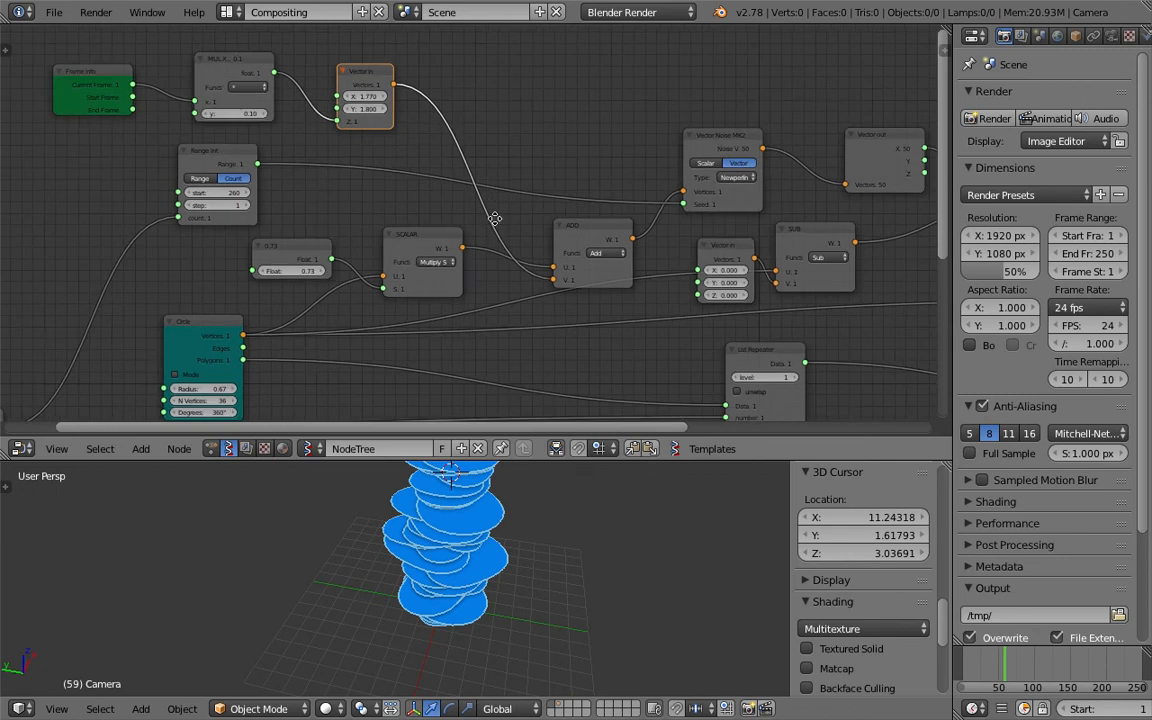
middle_click_drag(492, 215, 514, 125)
middle_click_drag(554, 557, 461, 547)
left_click(567, 558)
key("ctrl+s")
left_click(567, 558)
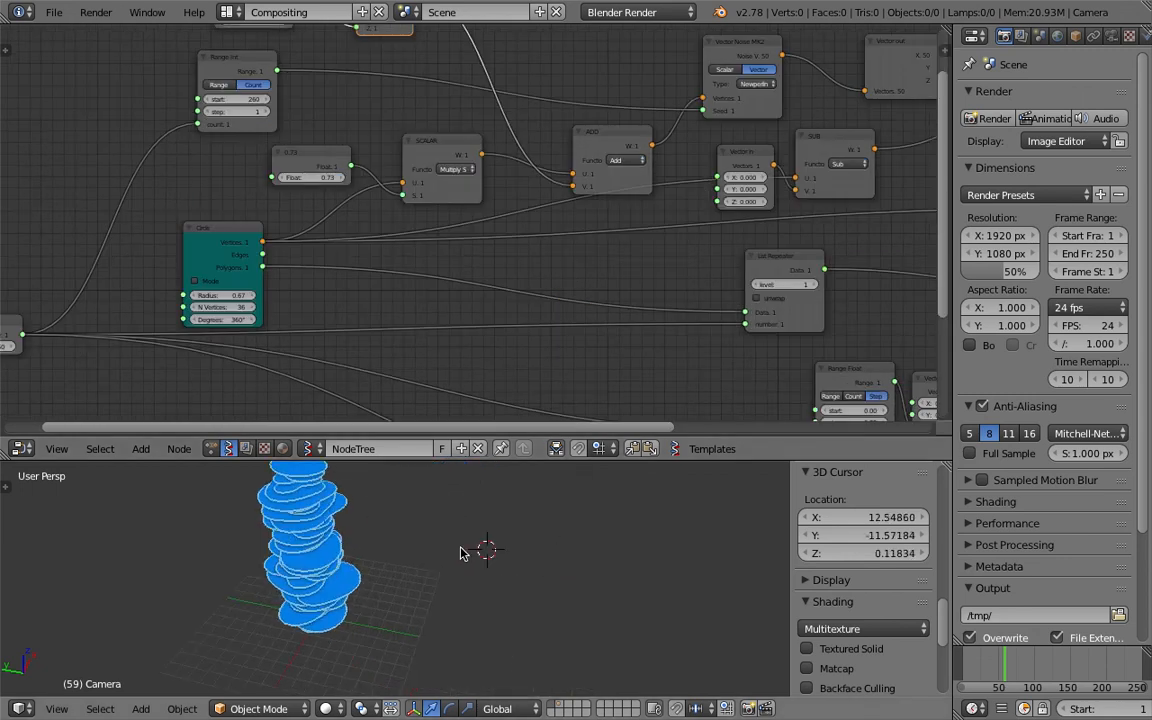
Shift the Circle node slightly and collapse the Add node that feeds the Vector Noise node
middle_click_drag(587, 290, 433, 283)
middle_click_drag(218, 249, 263, 262)
left_click_drag(114, 245, 93, 240)
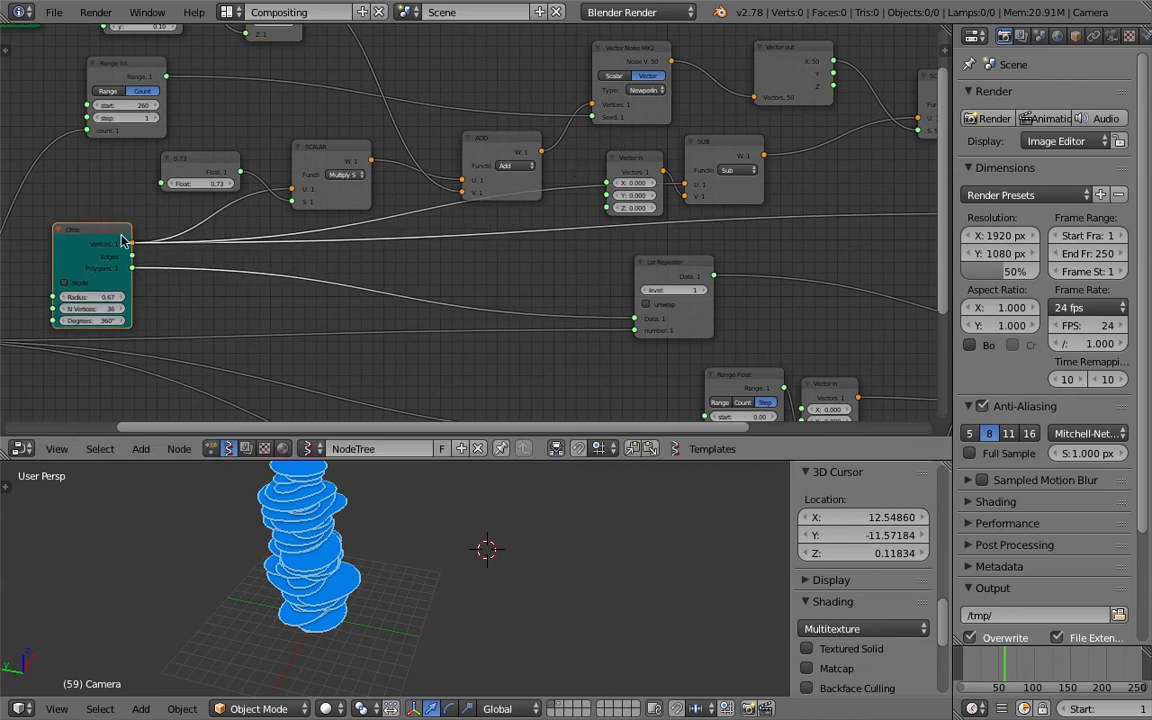
middle_click_drag(535, 238, 483, 252)
mouse_move(405, 157)
left_mouse_down()
mouse_move(375, 149)
mouse_move(398, 164)
left_mouse_up()
left_click(375, 147)
Reposition the Vector Noise, lower Vector in and Sub nodes so their links are easier to follow
left_click_drag(560, 79, 559, 62)
left_click_drag(574, 175, 528, 164)
left_click_drag(655, 160, 632, 154)
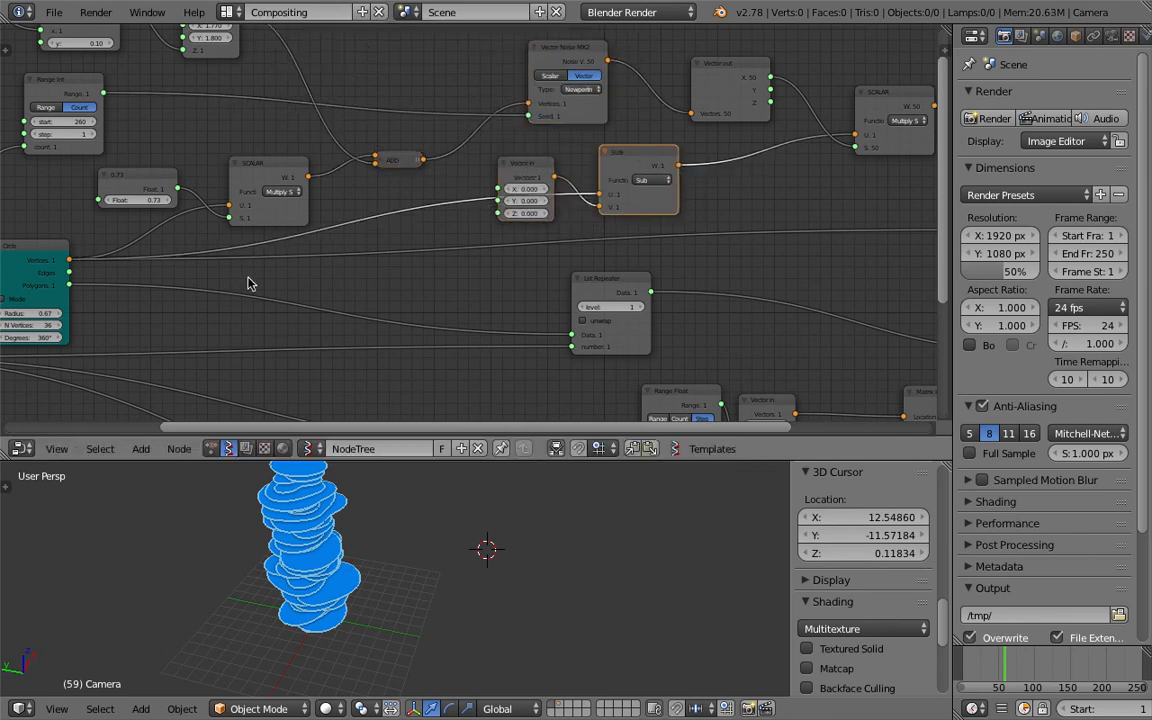
Set the X value of the Vector in node feeding the Sub node to 0 and save the file
left_click_drag(519, 170, 521, 196)
type("0")
key("Return")
key("ctrl+s")
left_click(525, 197)
Sketch a grease pencil circle beside the stack with arrows pointing inward and outward around its outline
key("d")
mouse_move(572, 526)
left_mouse_down()
mouse_move(541, 554)
mouse_move(572, 617)
mouse_move(575, 522)
left_mouse_up()
mouse_move(659, 517)
left_mouse_down()
mouse_move(668, 527)
mouse_move(586, 628)
left_mouse_up()
left_click_drag(518, 609, 570, 580)
left_click_drag(553, 580, 565, 594)
mouse_move(535, 523)
left_mouse_down()
mouse_move(566, 548)
mouse_move(566, 536)
left_mouse_up()
mouse_move(587, 540)
left_mouse_down()
mouse_move(587, 493)
mouse_move(625, 537)
left_mouse_up()
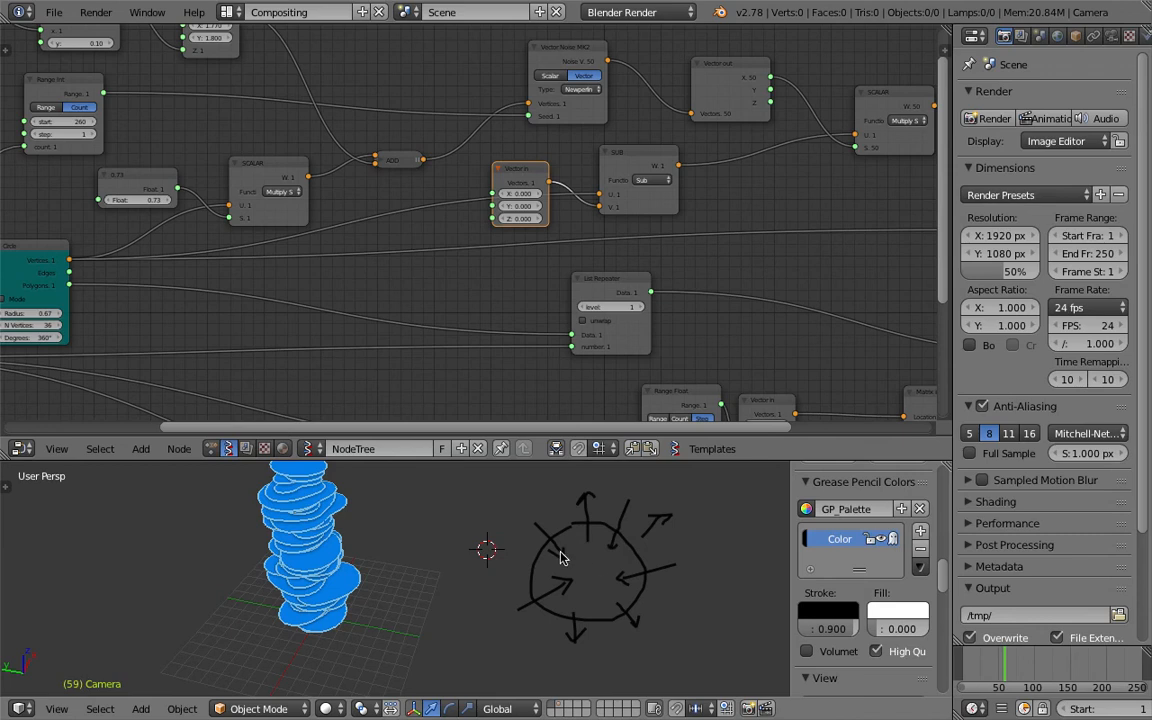
Remove the grease pencil colour together with the circle-and-arrows sketch
middle_click_drag(595, 561, 584, 548)
left_click(921, 549)
mouse_move(512, 568)
middle_mouse_down()
mouse_move(589, 596)
mouse_move(527, 574)
middle_mouse_up()
Examine the rest of the node tree, from the Sub node to the matrix, random scale and Viewer Draw nodes
middle_click_drag(536, 168, 370, 126)
scroll(370, 126, "down", 4)
middle_click_drag(556, 235, 586, 201)
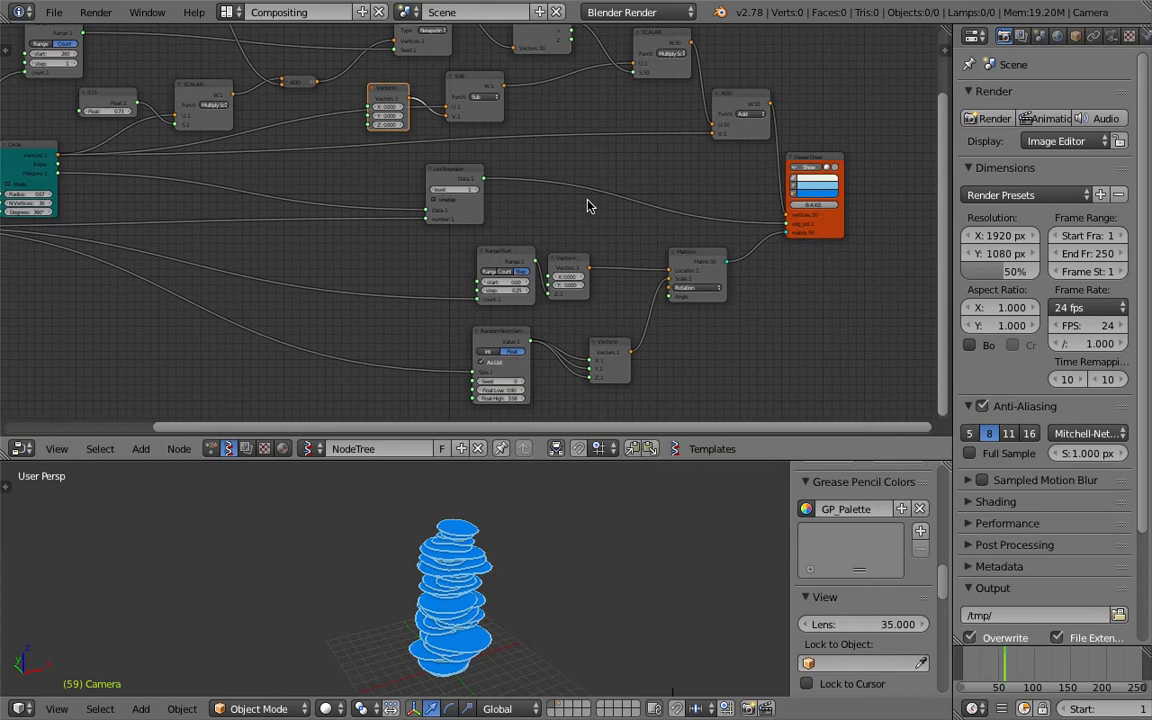